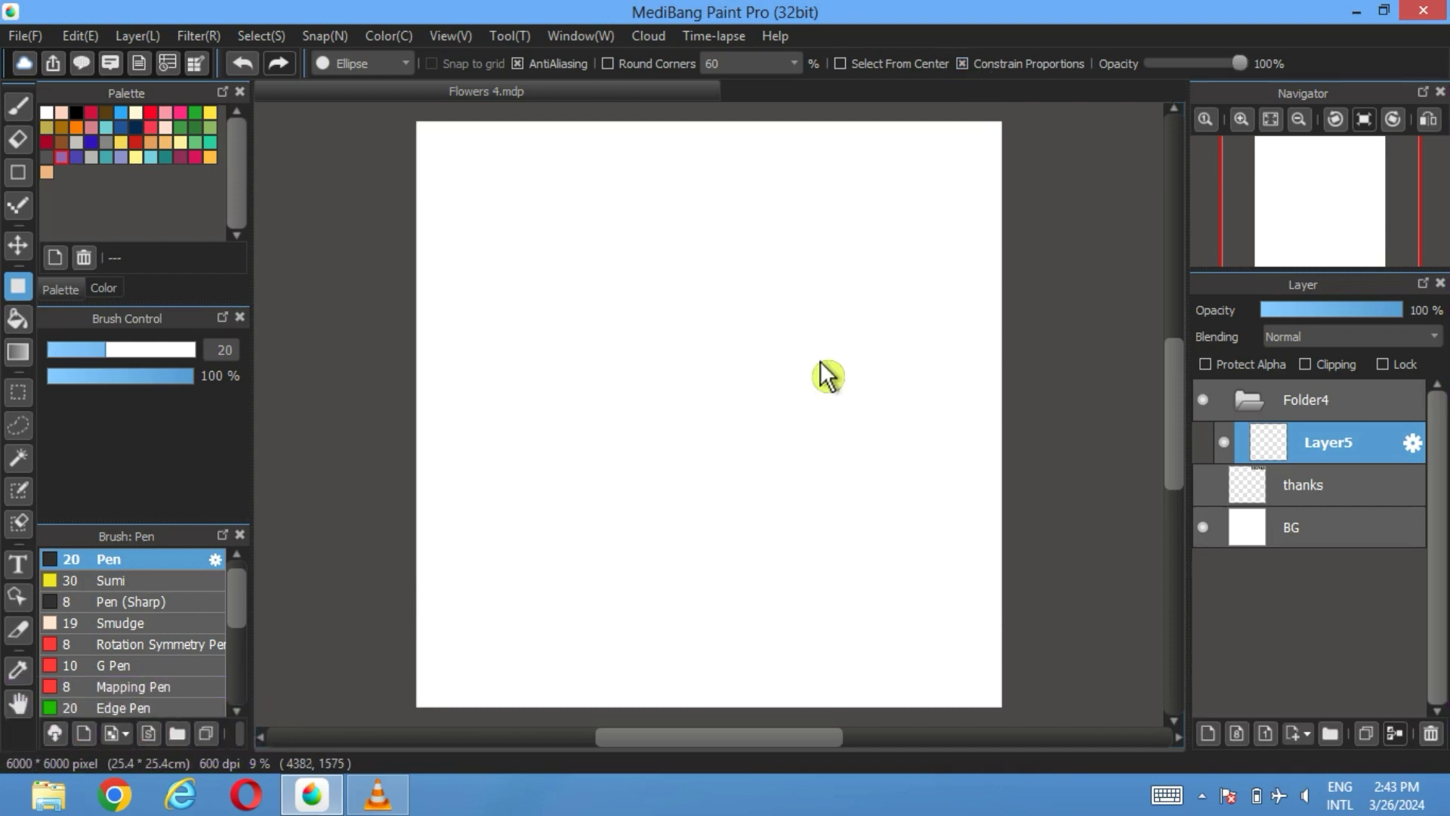
Draw a purple circle about 740 px wide on the canvas's upper right, and a smaller one below it on a new layer
{"action": "left_click_drag", "start_coordinate": [822, 320], "coordinate": [768, 404]}
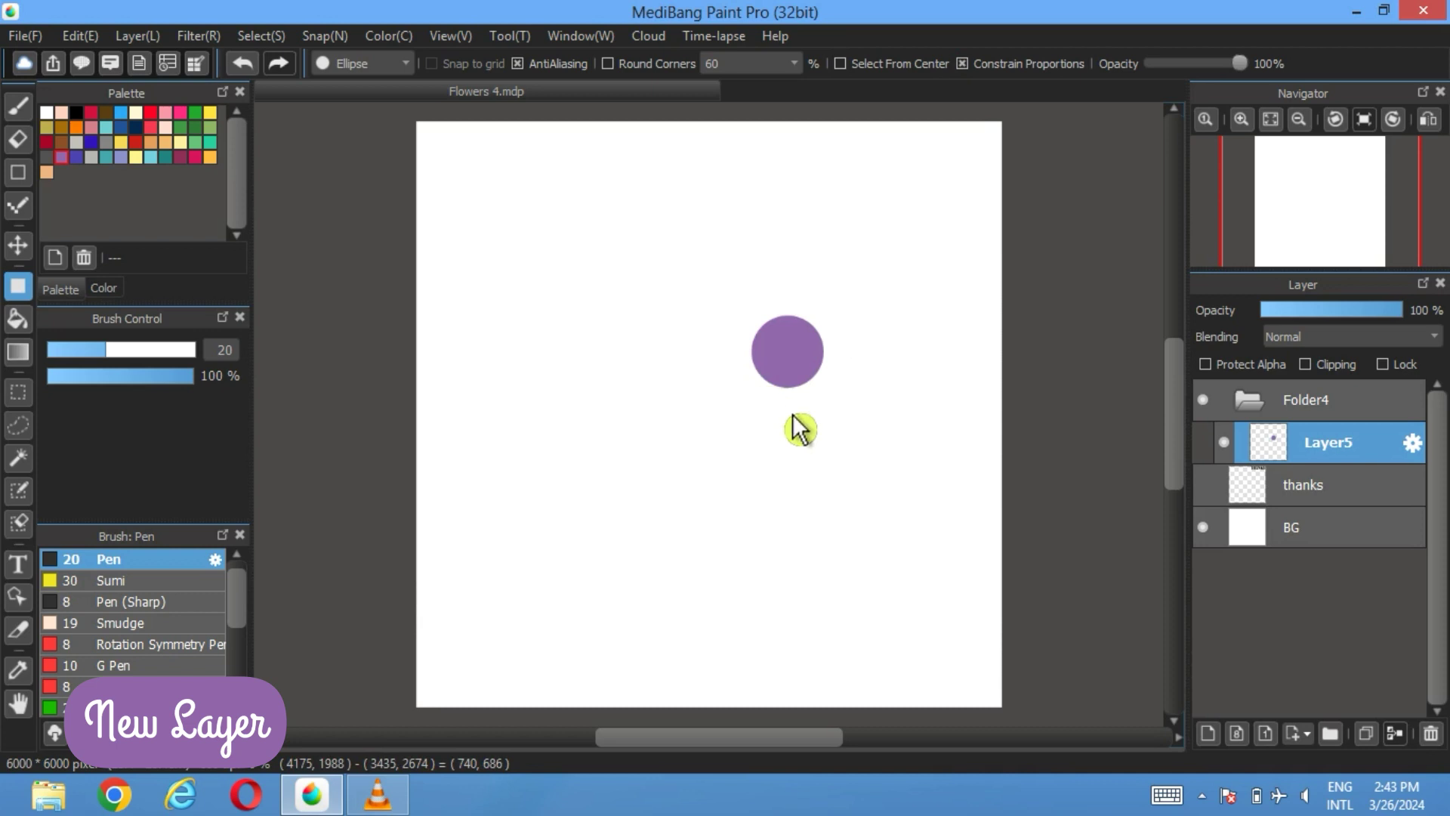
{"action": "left_click", "coordinate": [1207, 733]}
{"action": "left_click_drag", "start_coordinate": [861, 413], "coordinate": [835, 440]}
Duplicate the small circle's layer twice and move the copies leftward to form a horizontal row of three slightly overlapping circles
{"action": "left_click", "coordinate": [1366, 734]}
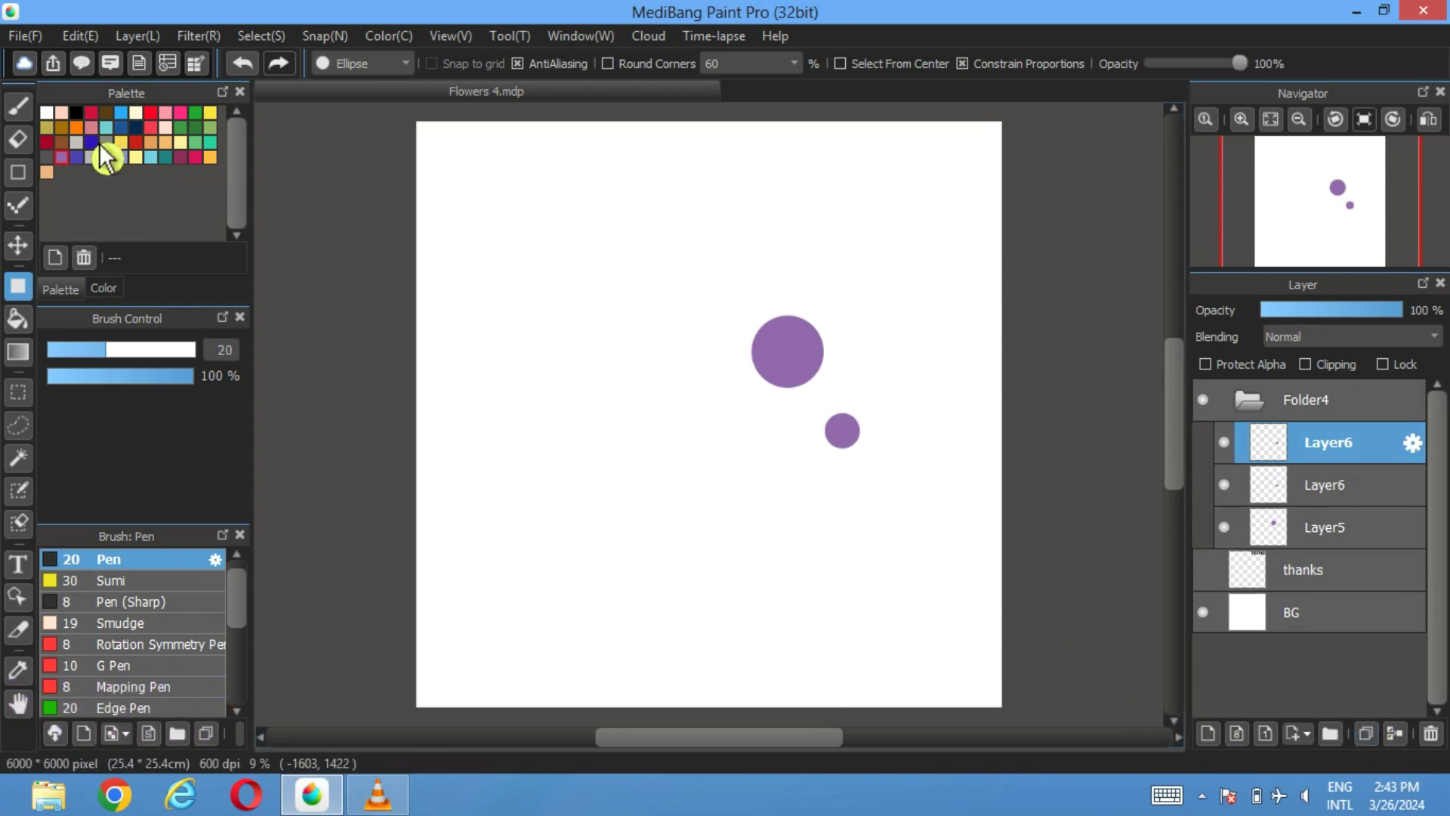
{"action": "left_click", "coordinate": [18, 244]}
{"action": "scroll", "coordinate": [819, 427], "scroll_direction": "up", "scroll_amount": 2}
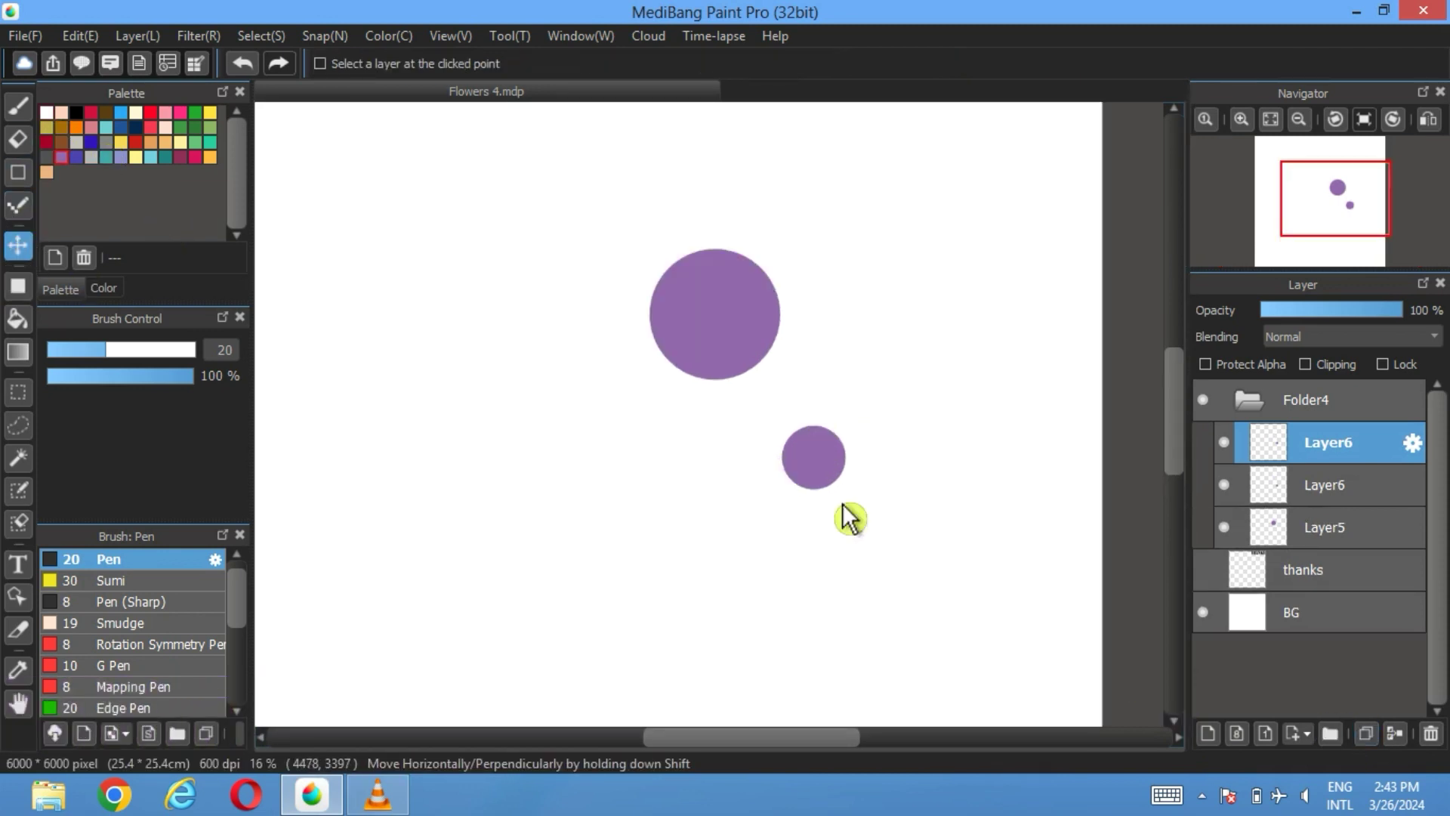
{"action": "left_click_drag", "start_coordinate": [799, 476], "coordinate": [772, 477]}
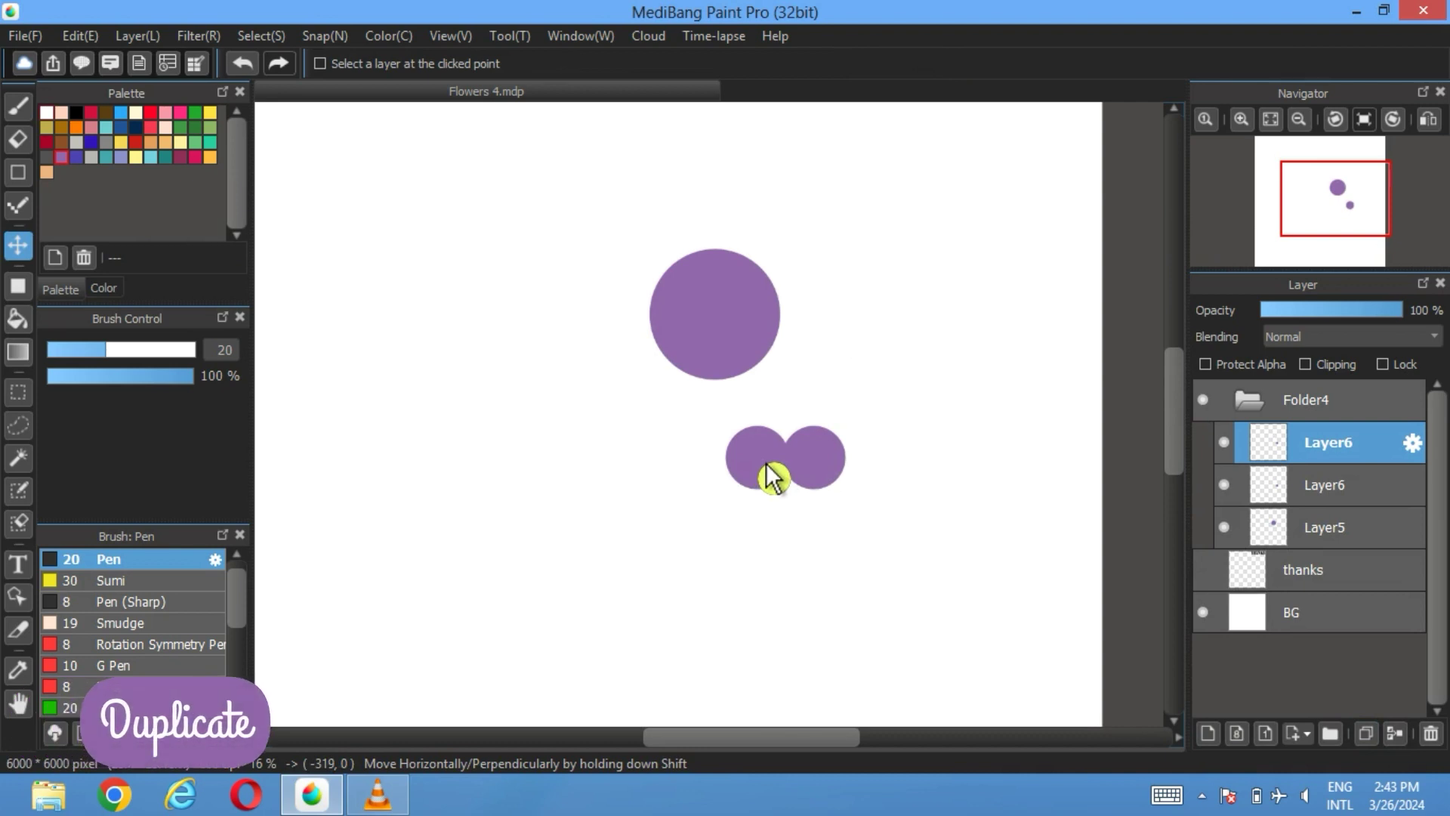
{"action": "left_click", "coordinate": [1367, 734]}
{"action": "left_click_drag", "start_coordinate": [787, 477], "coordinate": [723, 478]}
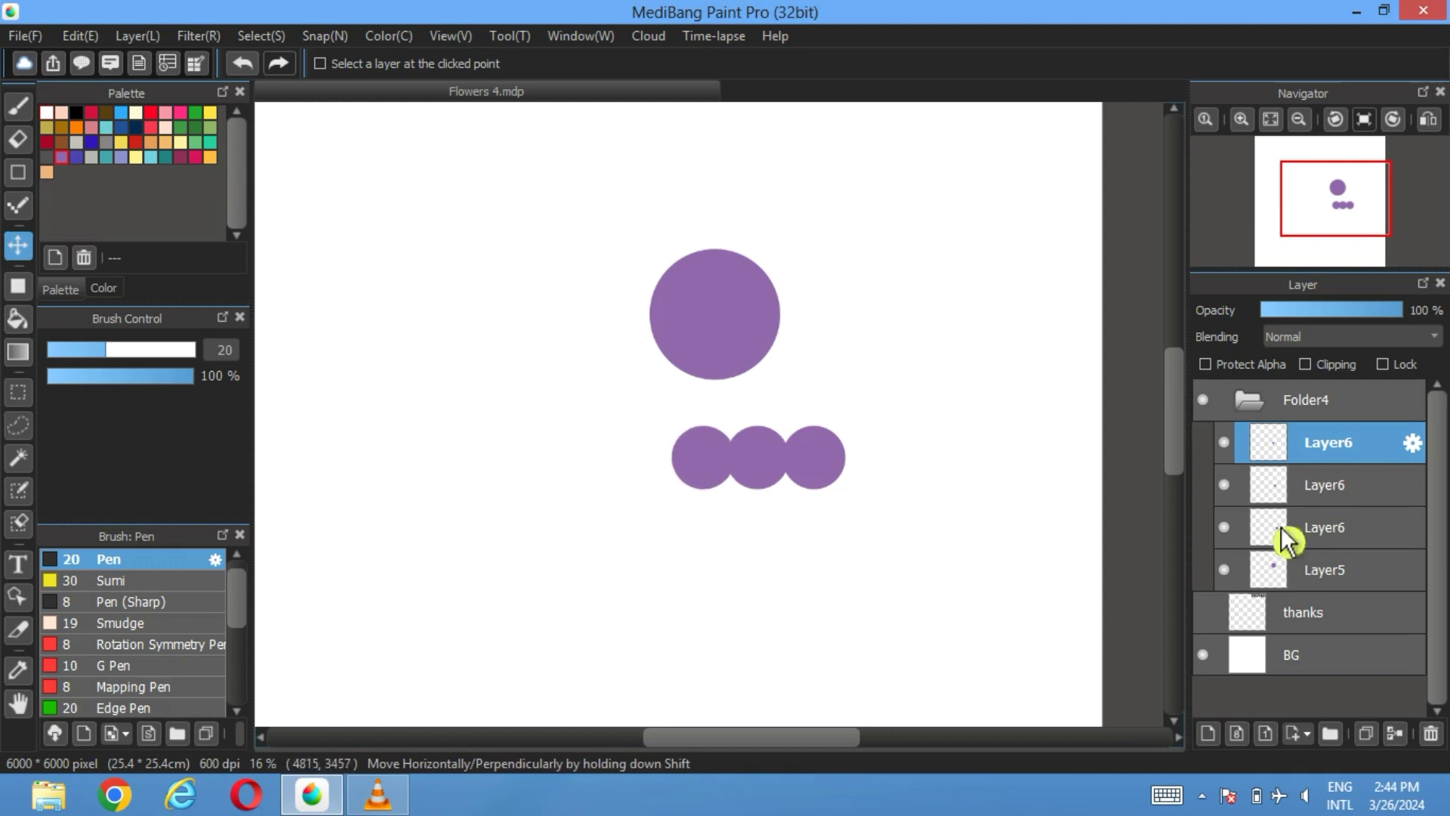
Move the large circle on Layer5 down onto the centre of the small-circle row and enlarge it slightly with Transform
{"action": "left_click", "coordinate": [1349, 573]}
{"action": "left_click_drag", "start_coordinate": [722, 317], "coordinate": [766, 413]}
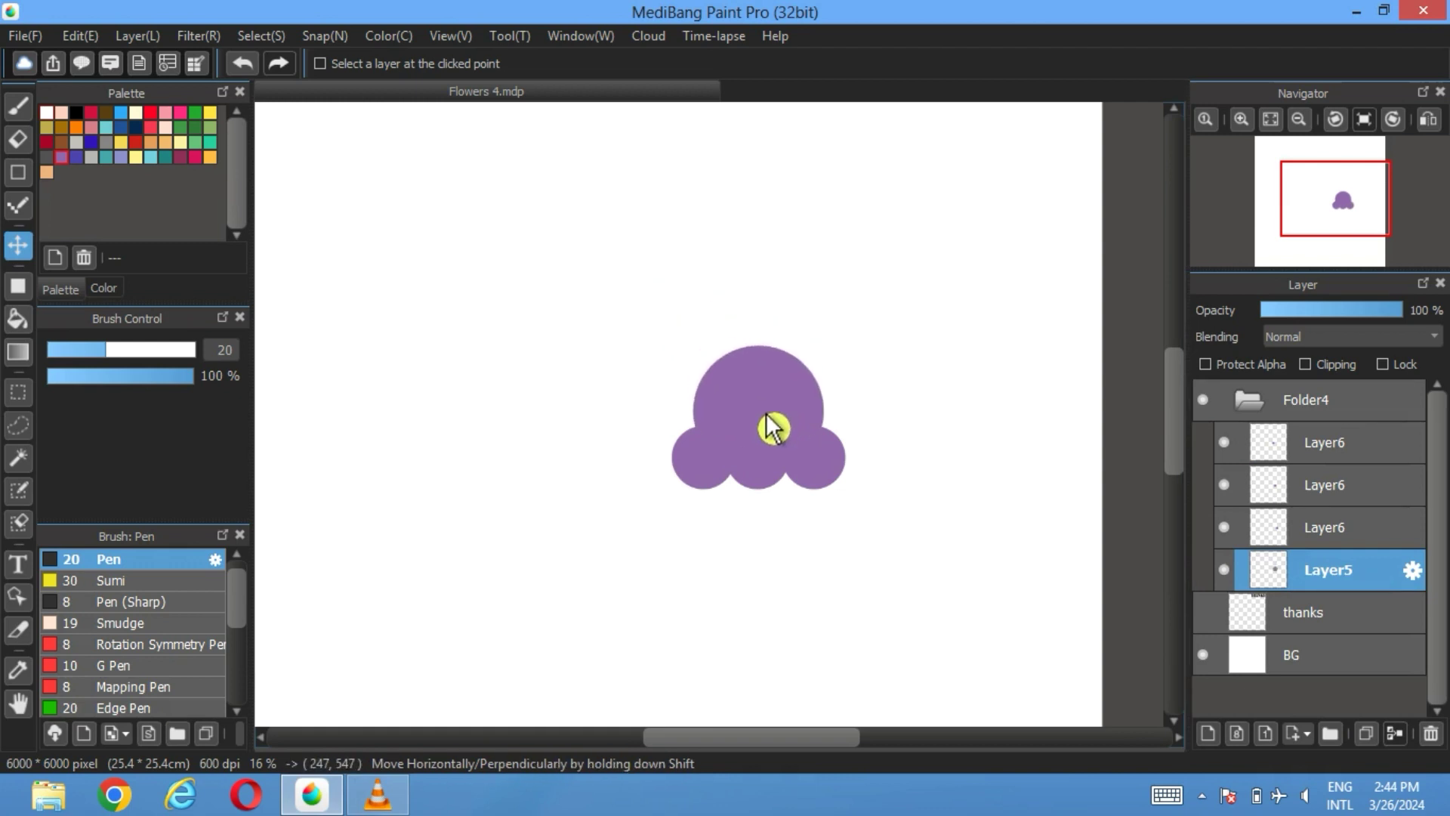
{"action": "left_click", "coordinate": [261, 37]}
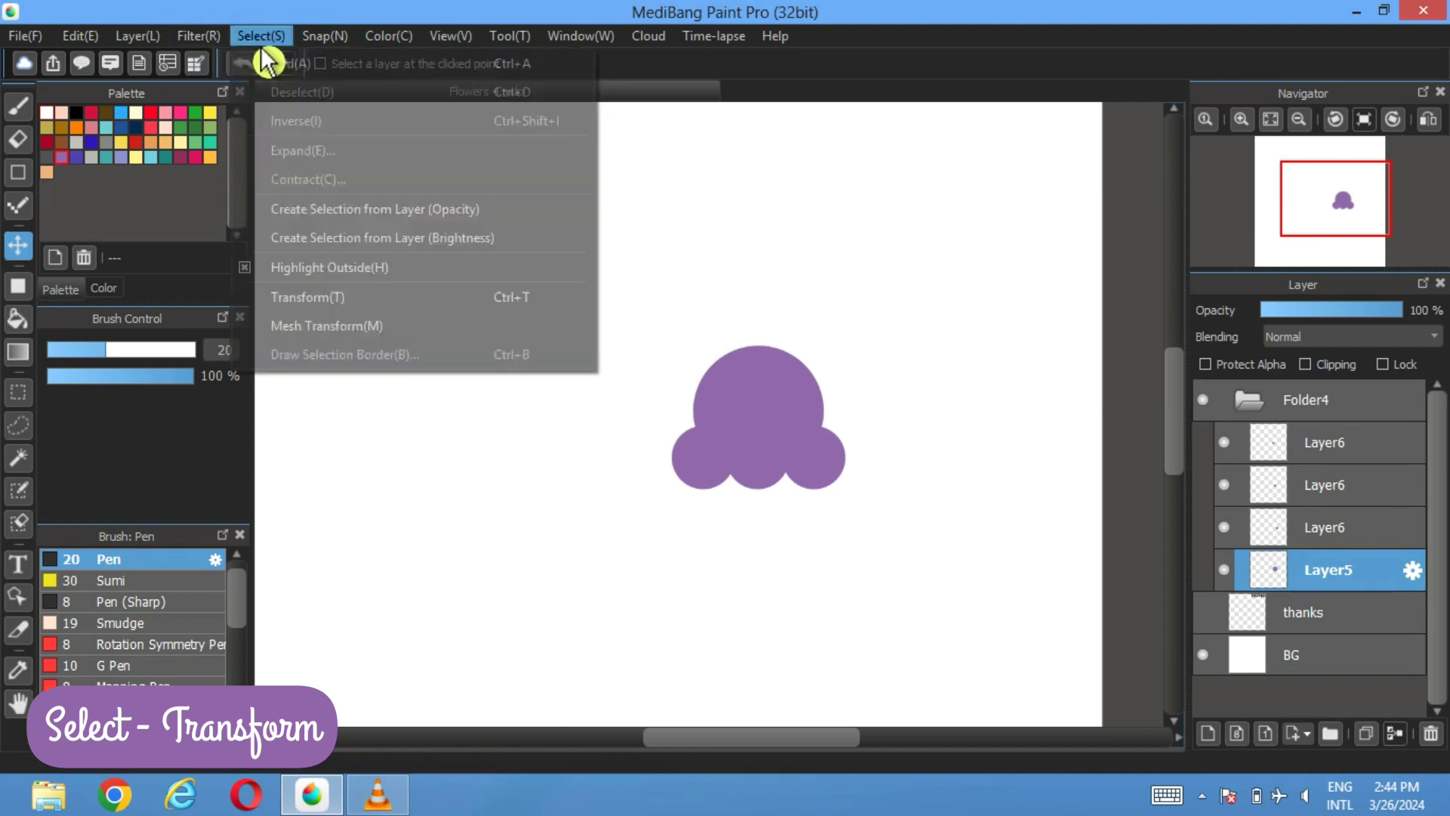
{"action": "left_click", "coordinate": [314, 296]}
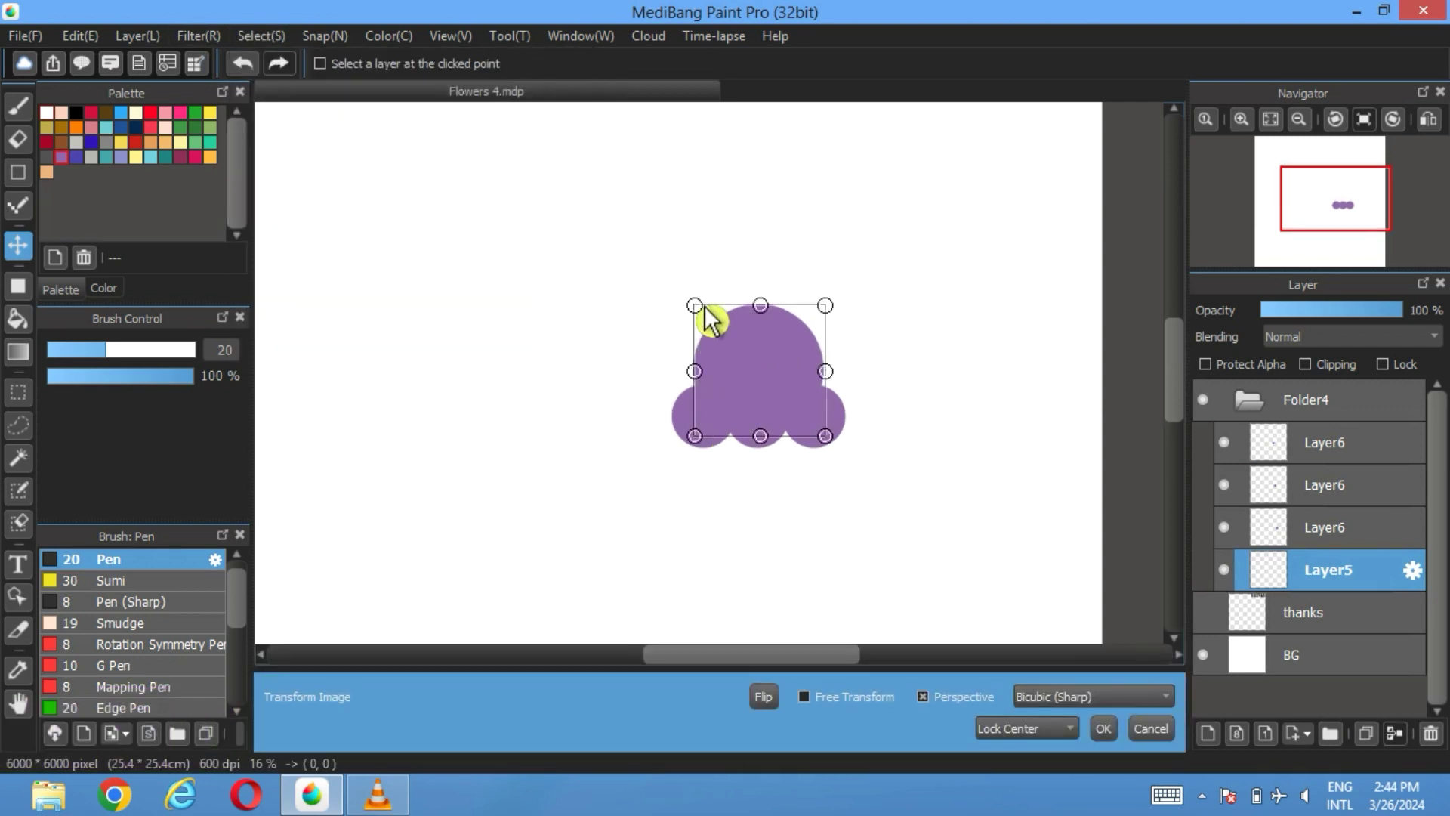
{"action": "left_click_drag", "start_coordinate": [705, 308], "coordinate": [699, 302]}
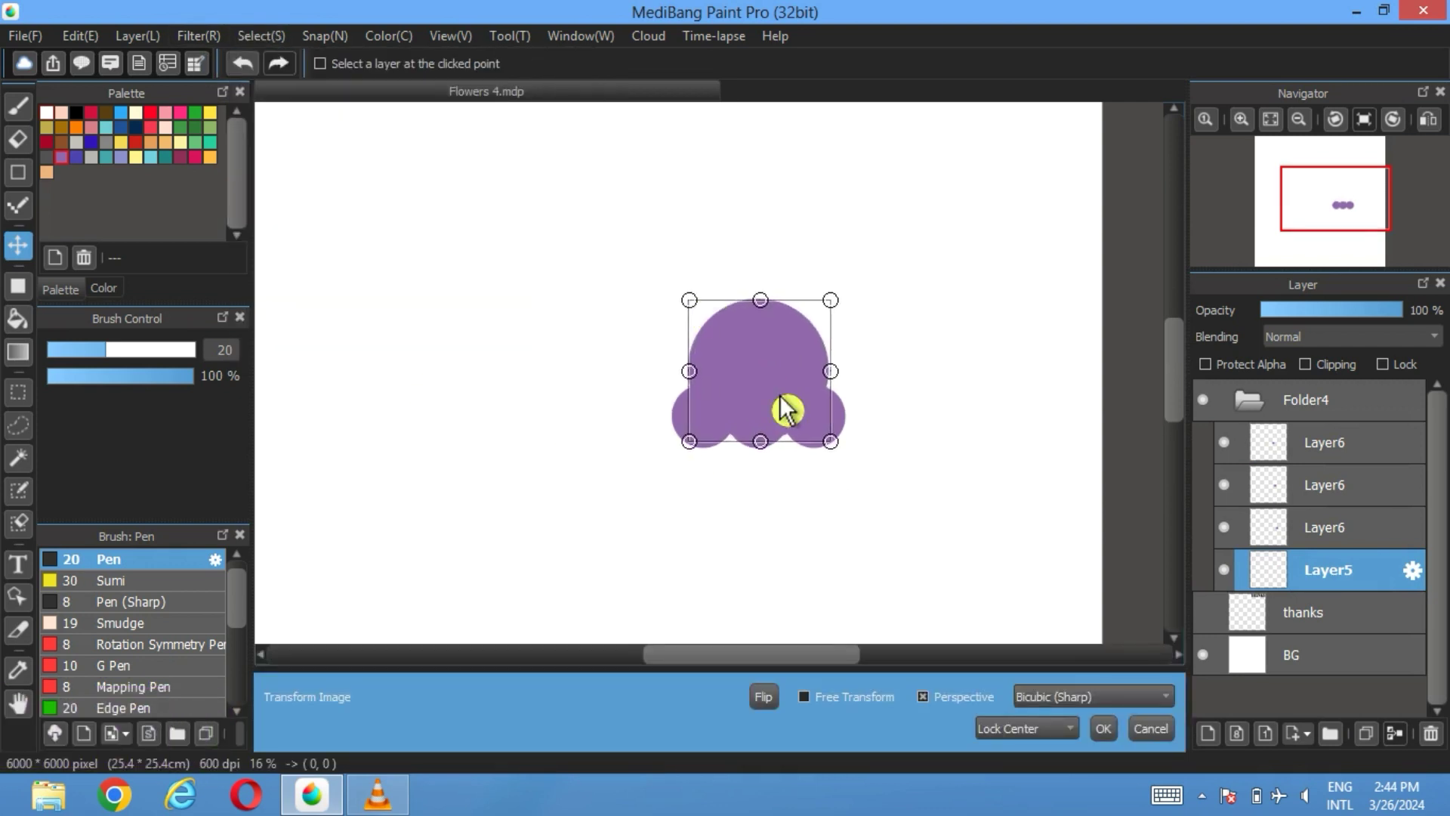
{"action": "left_click", "coordinate": [1108, 729]}
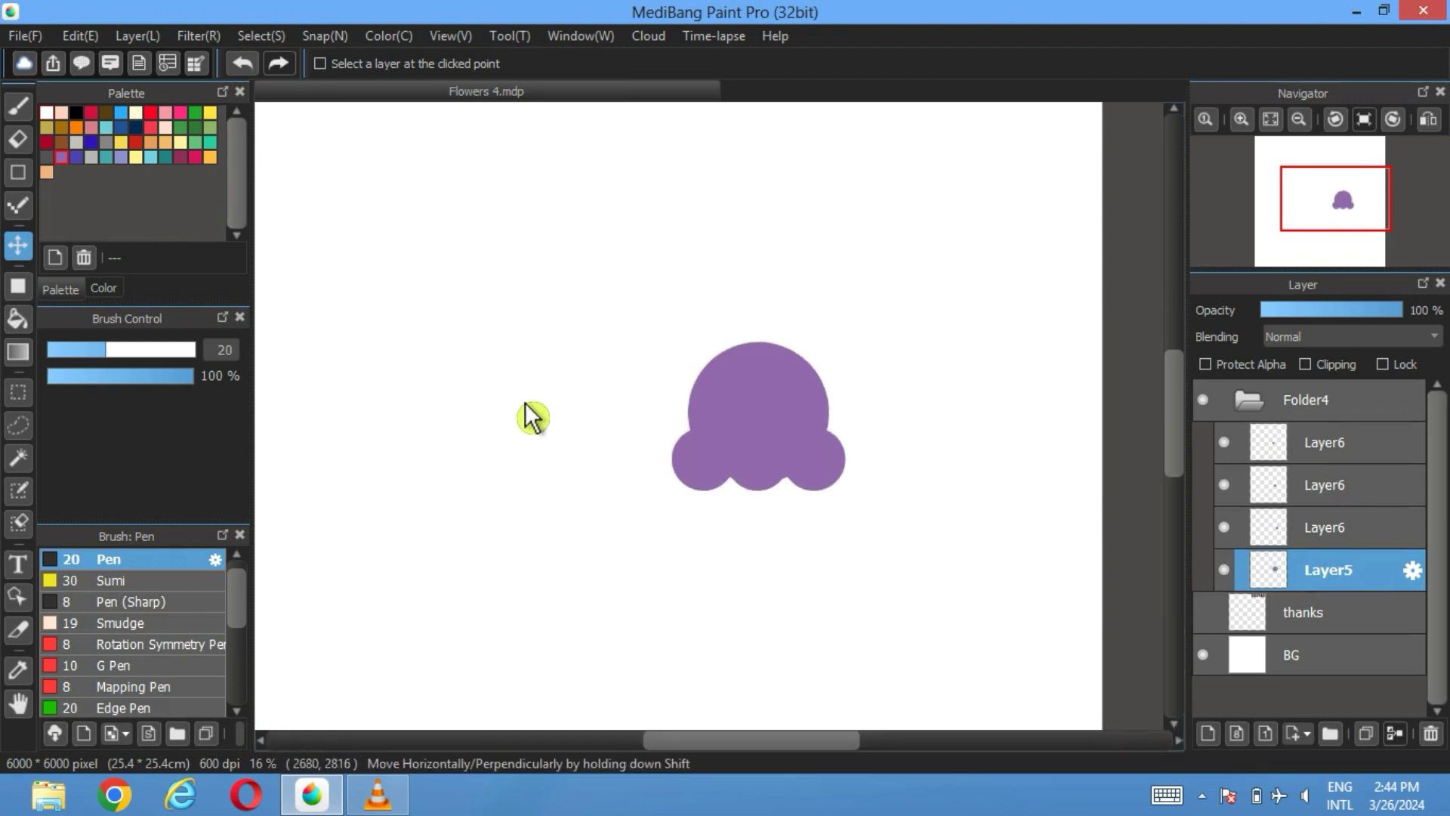
Cut the bottom strip of the large circle across the lower half of the small-circle row using a rectangular selection, and deselect
{"action": "left_click", "coordinate": [20, 392]}
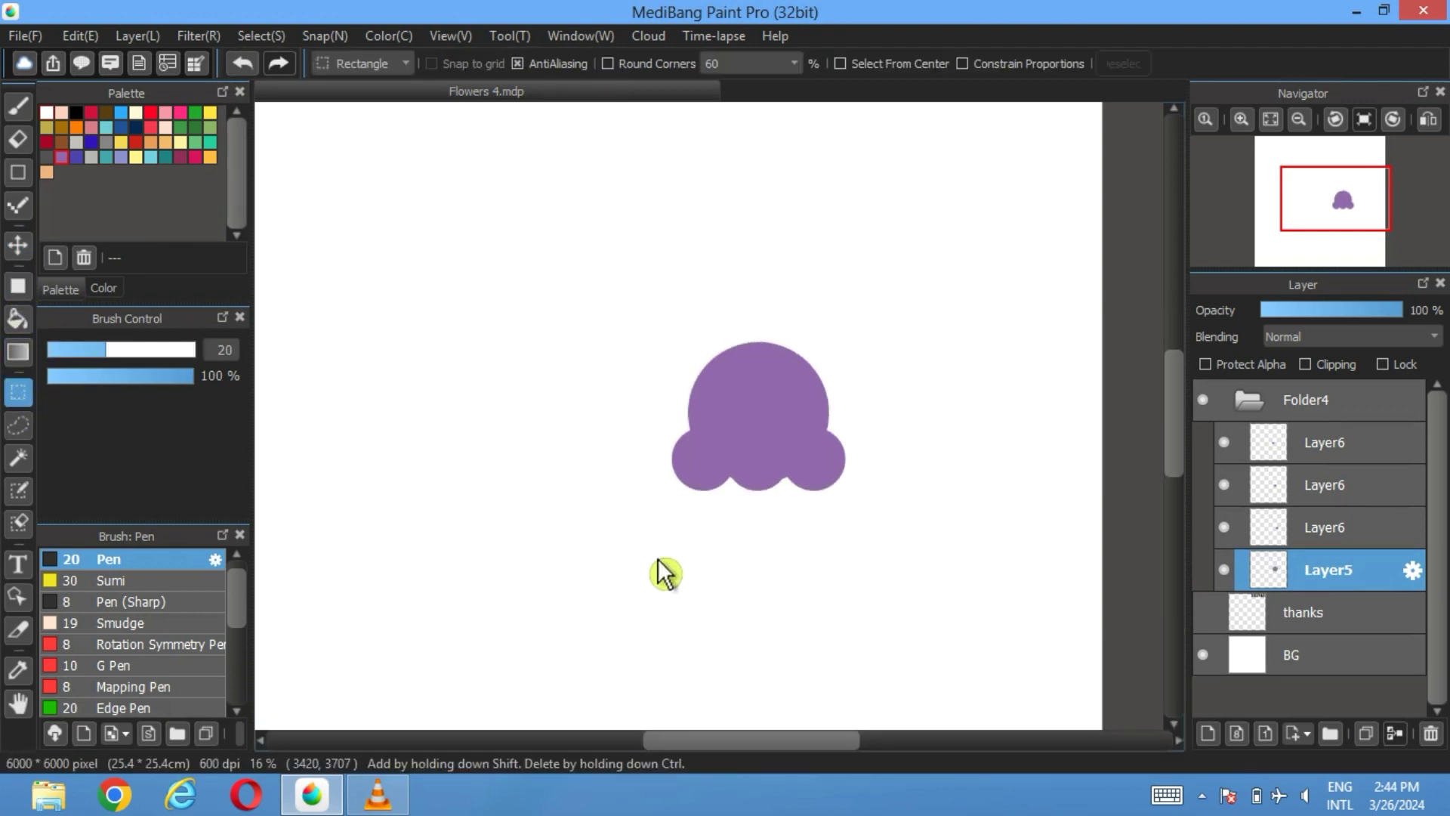
{"action": "left_click_drag", "start_coordinate": [667, 500], "coordinate": [870, 457]}
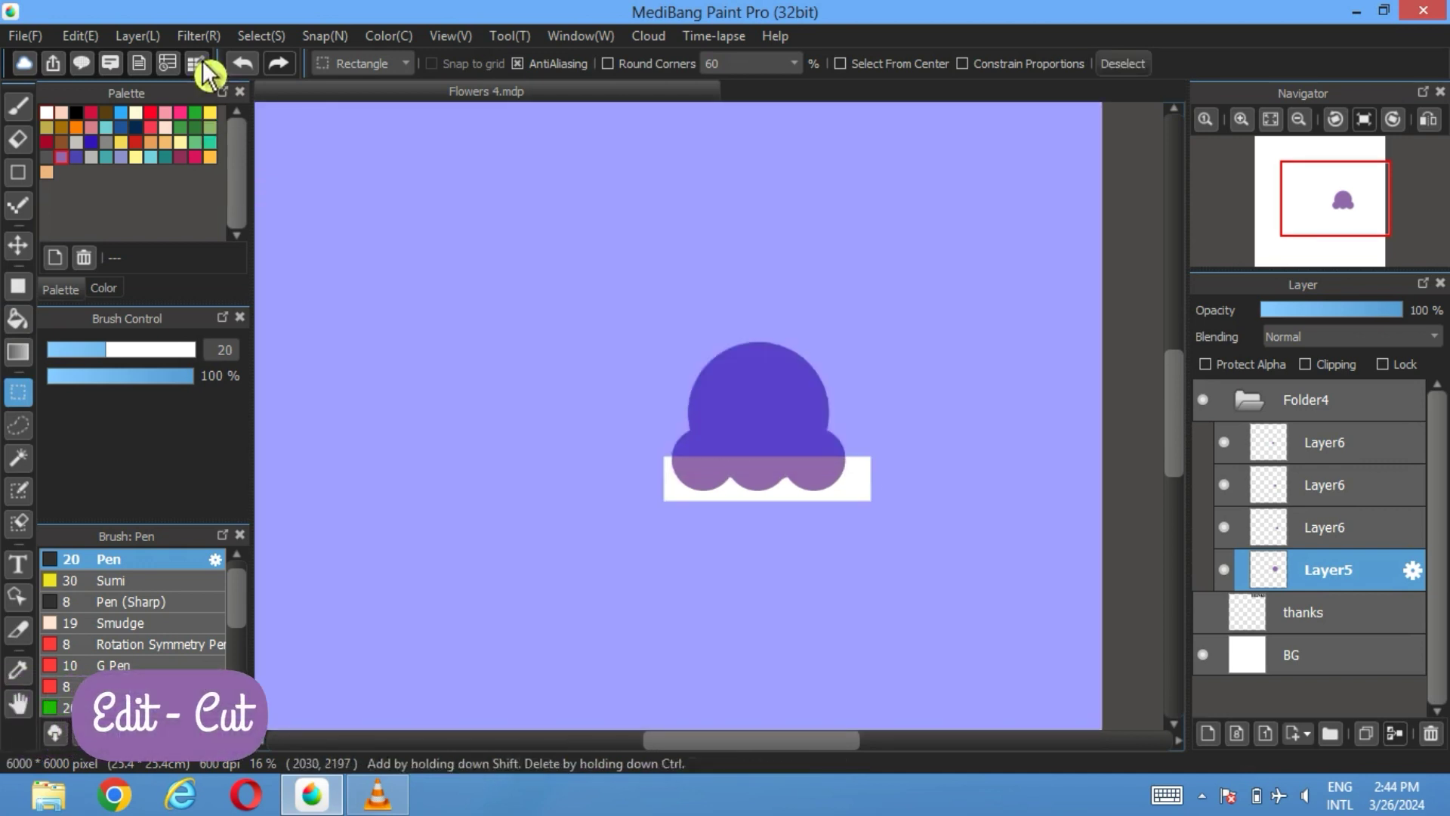
{"action": "left_click", "coordinate": [80, 35]}
{"action": "left_click", "coordinate": [97, 119]}
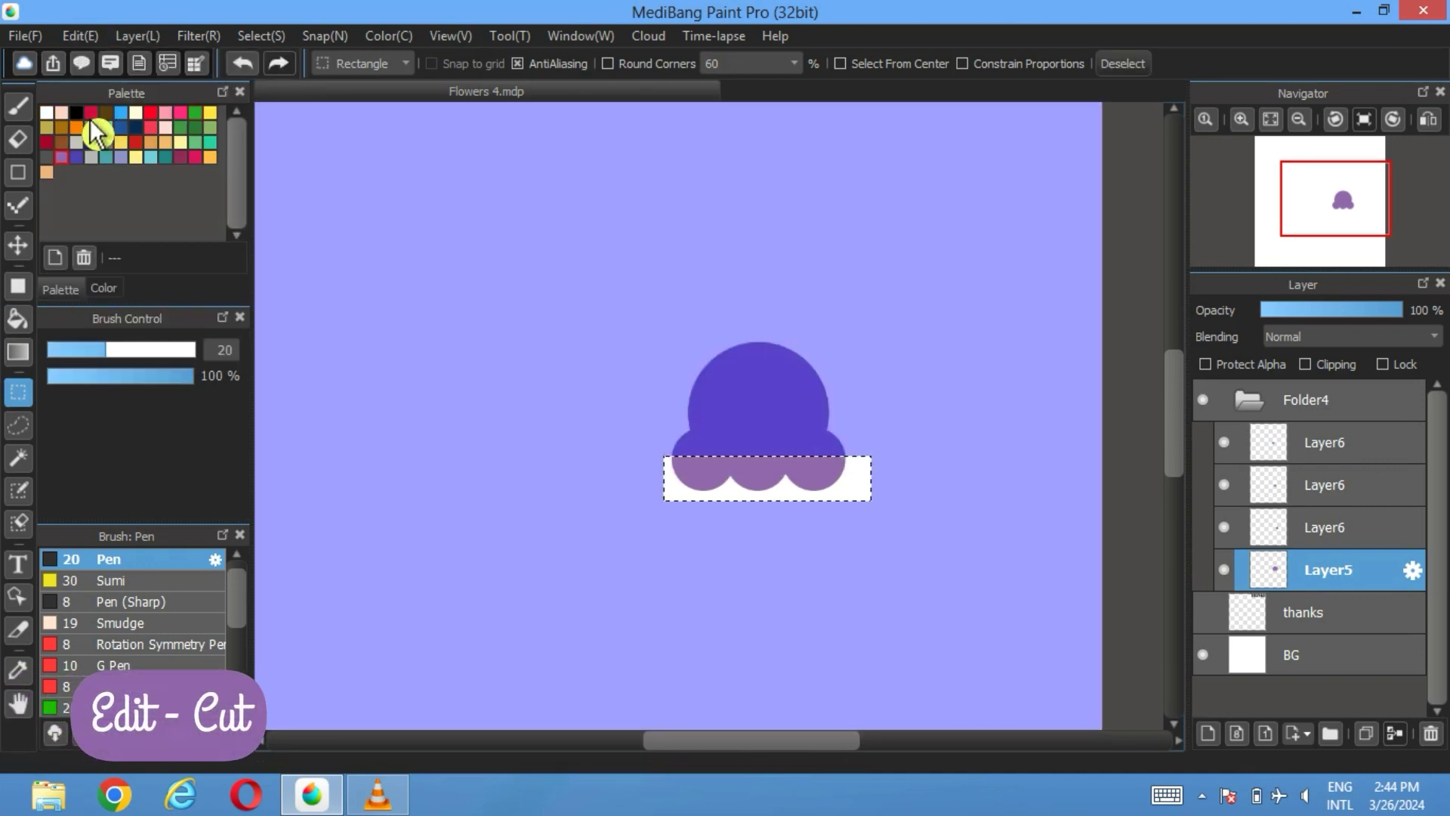
{"action": "left_click", "coordinate": [1124, 65]}
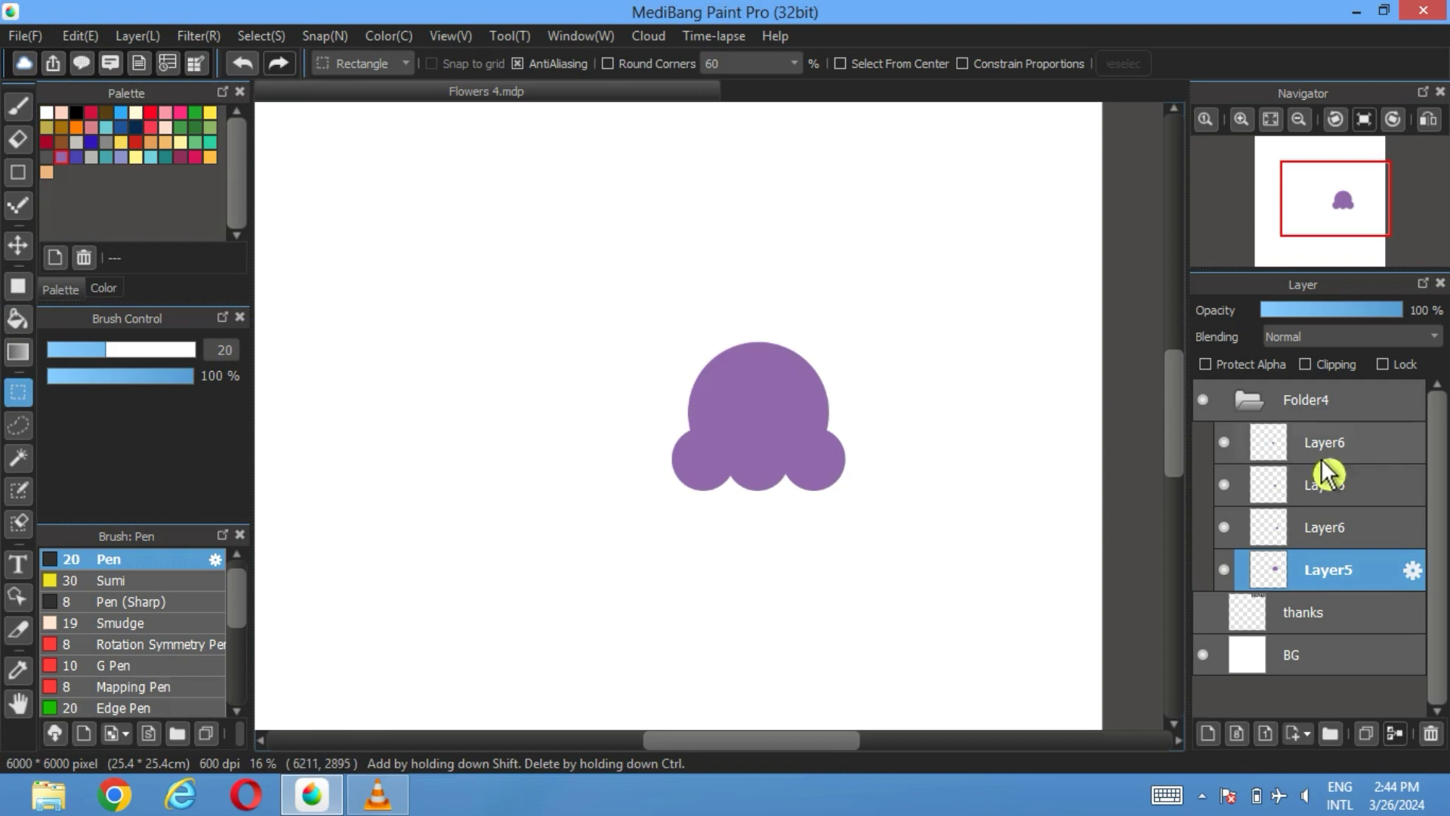
Merge Folder4 with its circle layers into a single layer and hide it
{"action": "left_click", "coordinate": [1284, 408]}
{"action": "left_click", "coordinate": [81, 36]}
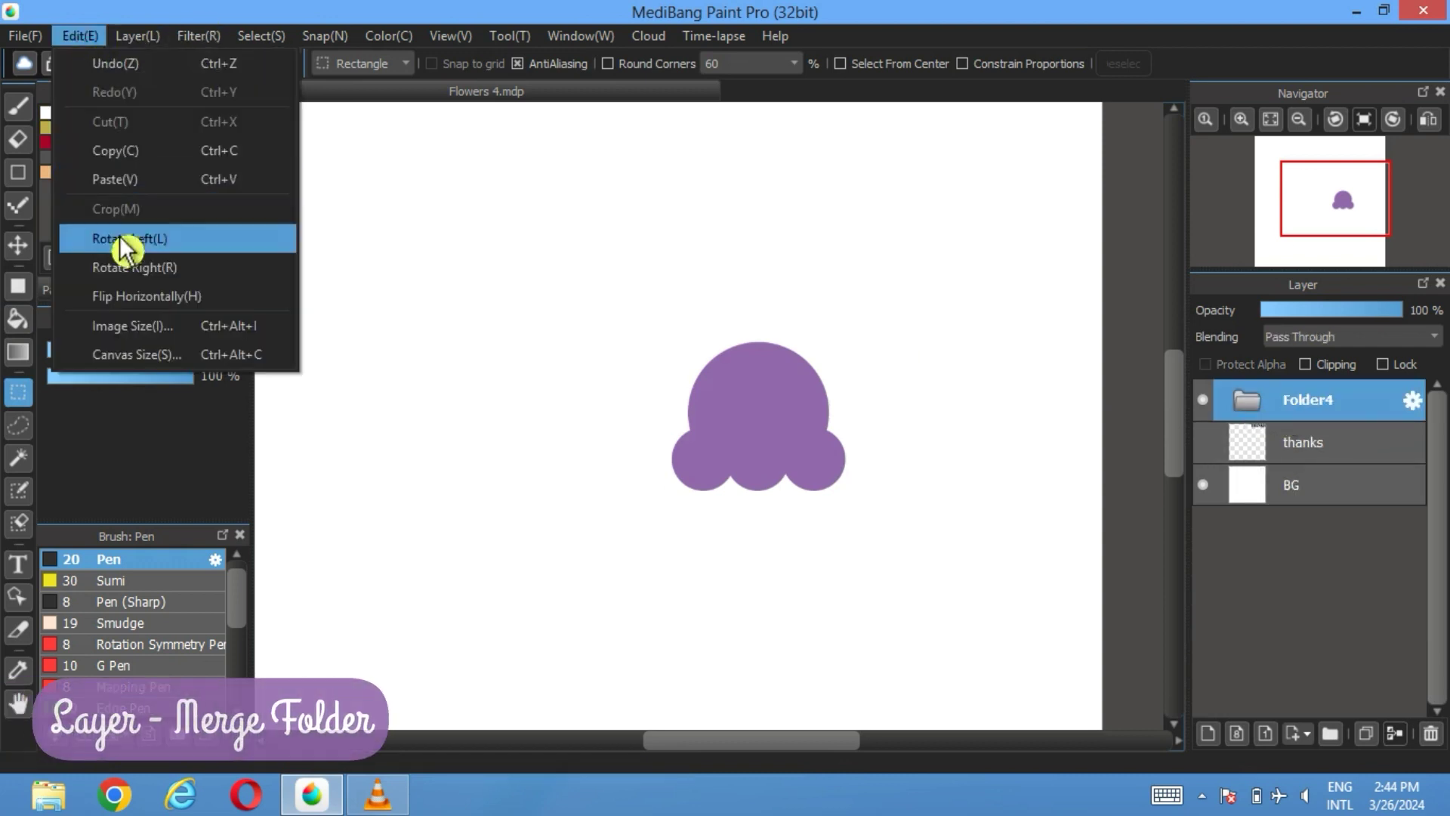
{"action": "mouse_move", "coordinate": [144, 56]}
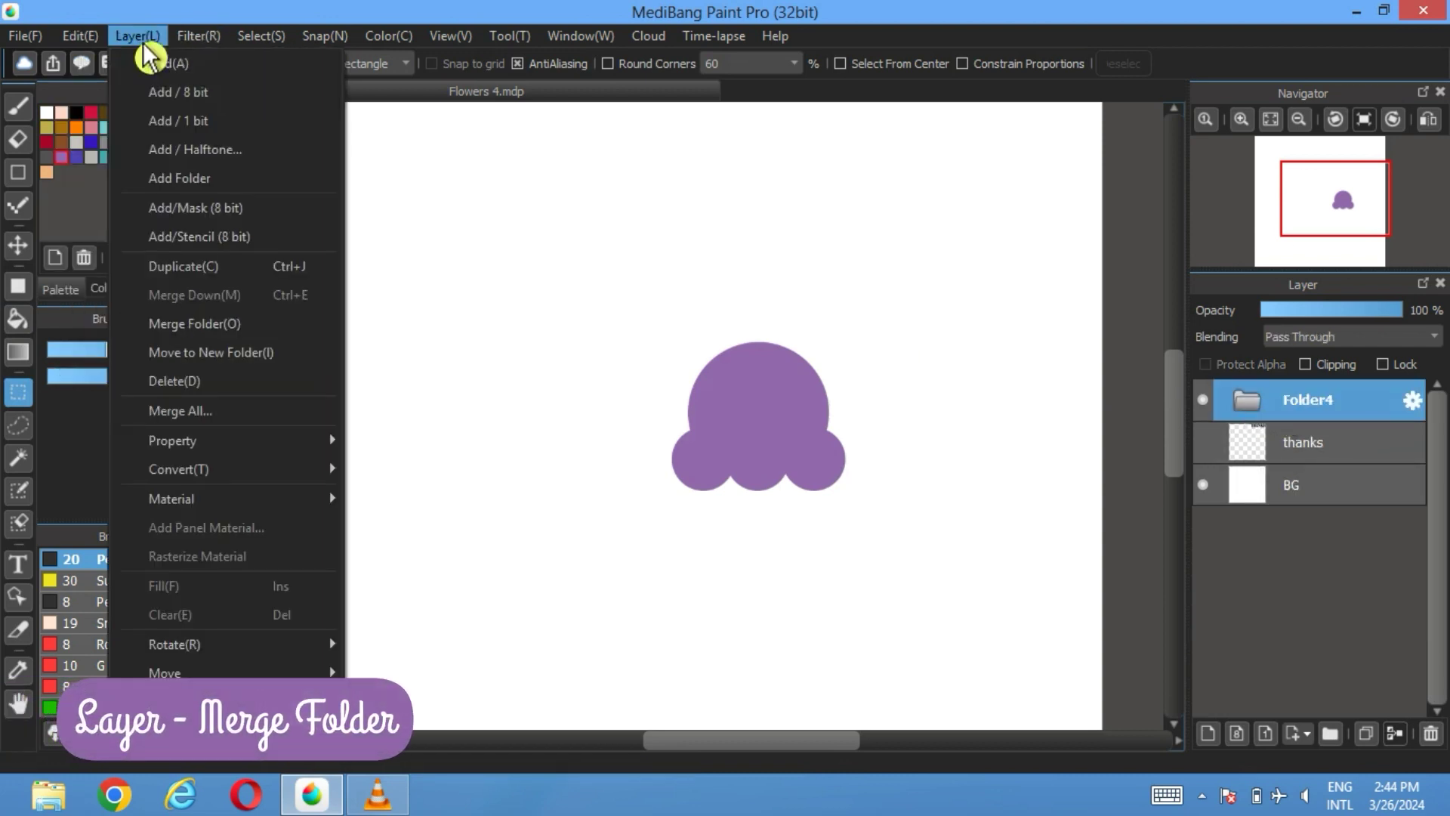
{"action": "left_click", "coordinate": [191, 329]}
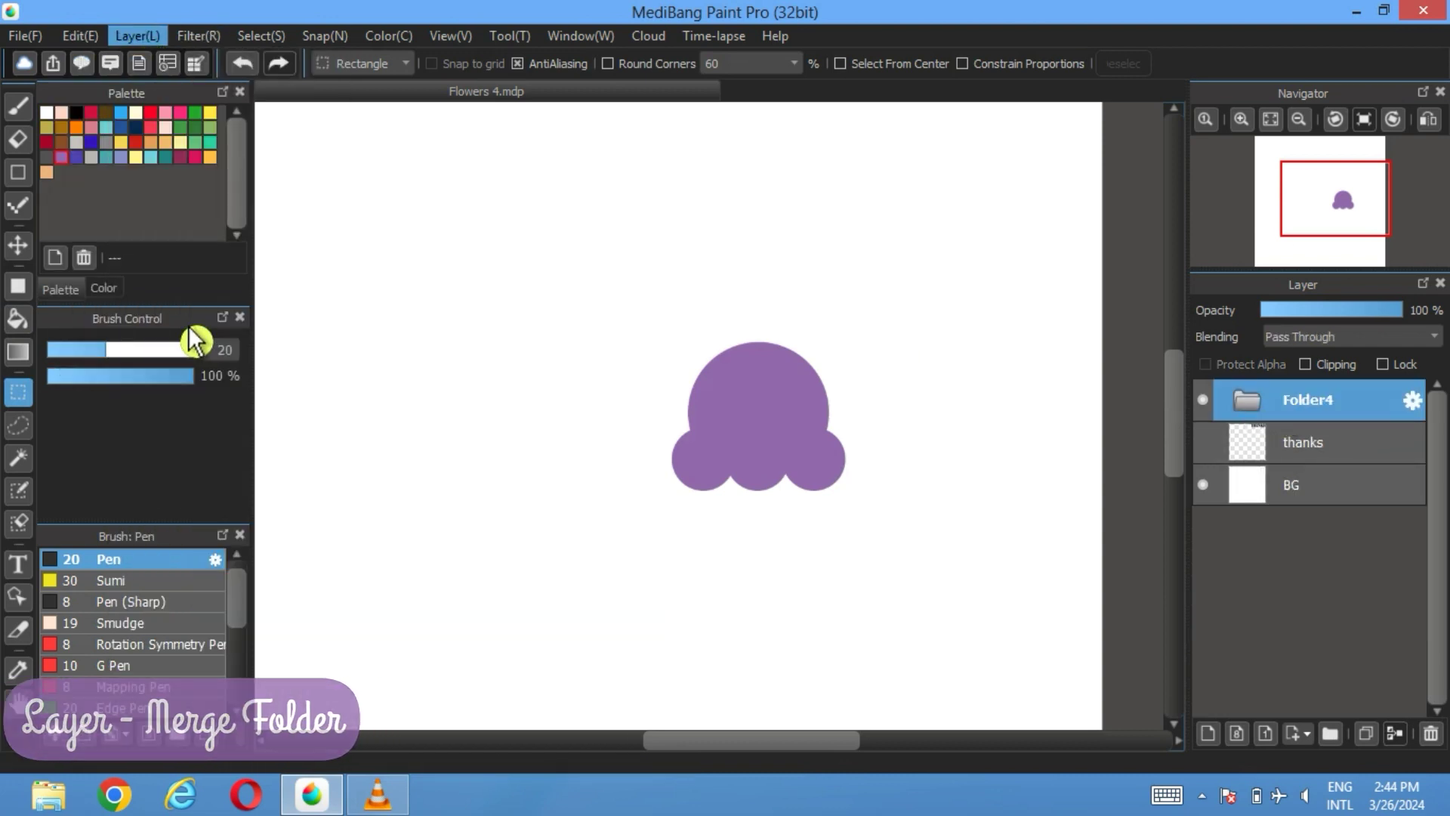
{"action": "left_click", "coordinate": [1204, 399]}
{"action": "left_click", "coordinate": [1272, 119]}
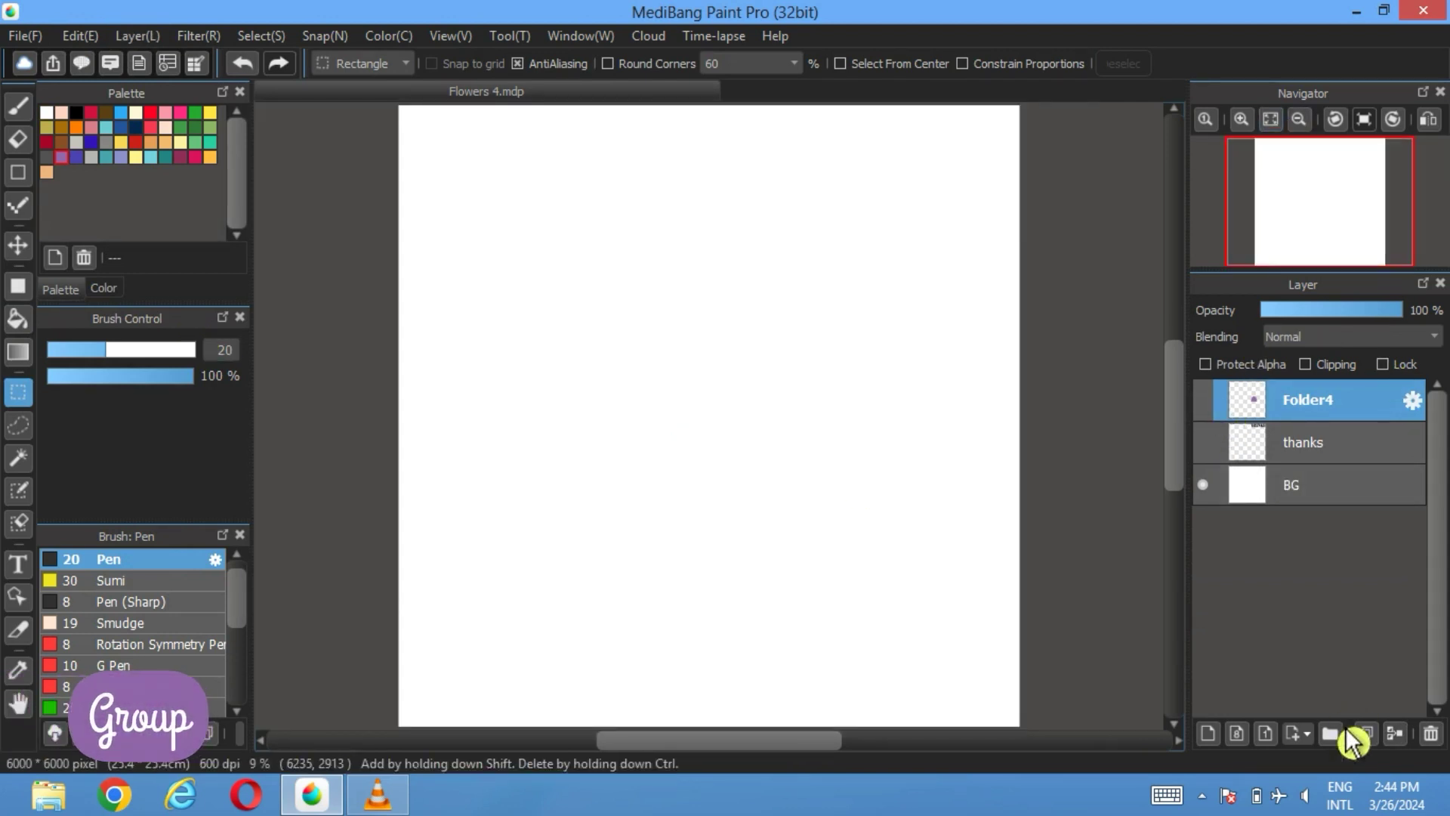
Add a new folder containing a new layer and draw a tall black ellipse outline on the canvas's lower right
{"action": "left_click", "coordinate": [1333, 733]}
{"action": "left_click", "coordinate": [1209, 733]}
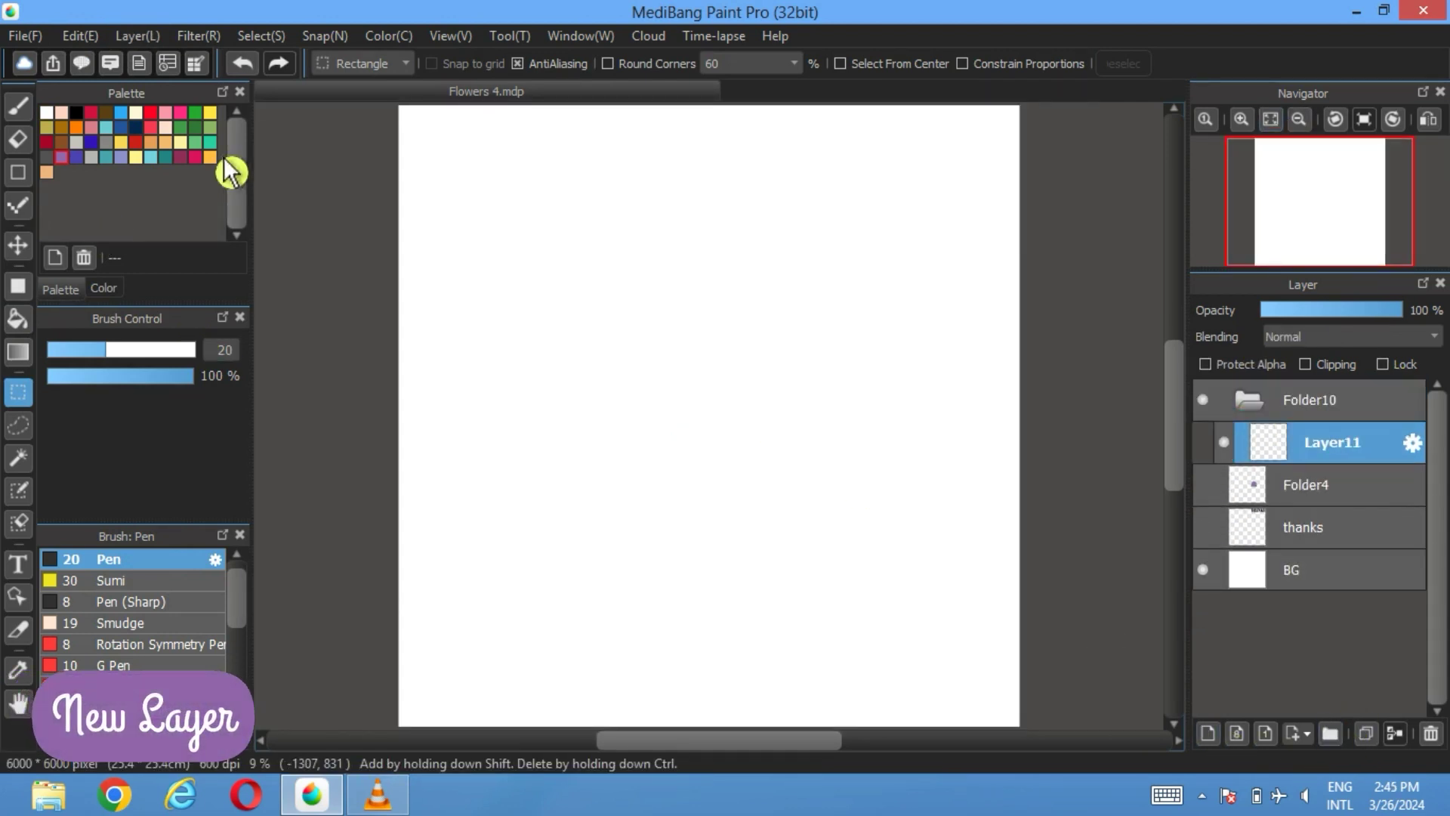
{"action": "left_click", "coordinate": [188, 126]}
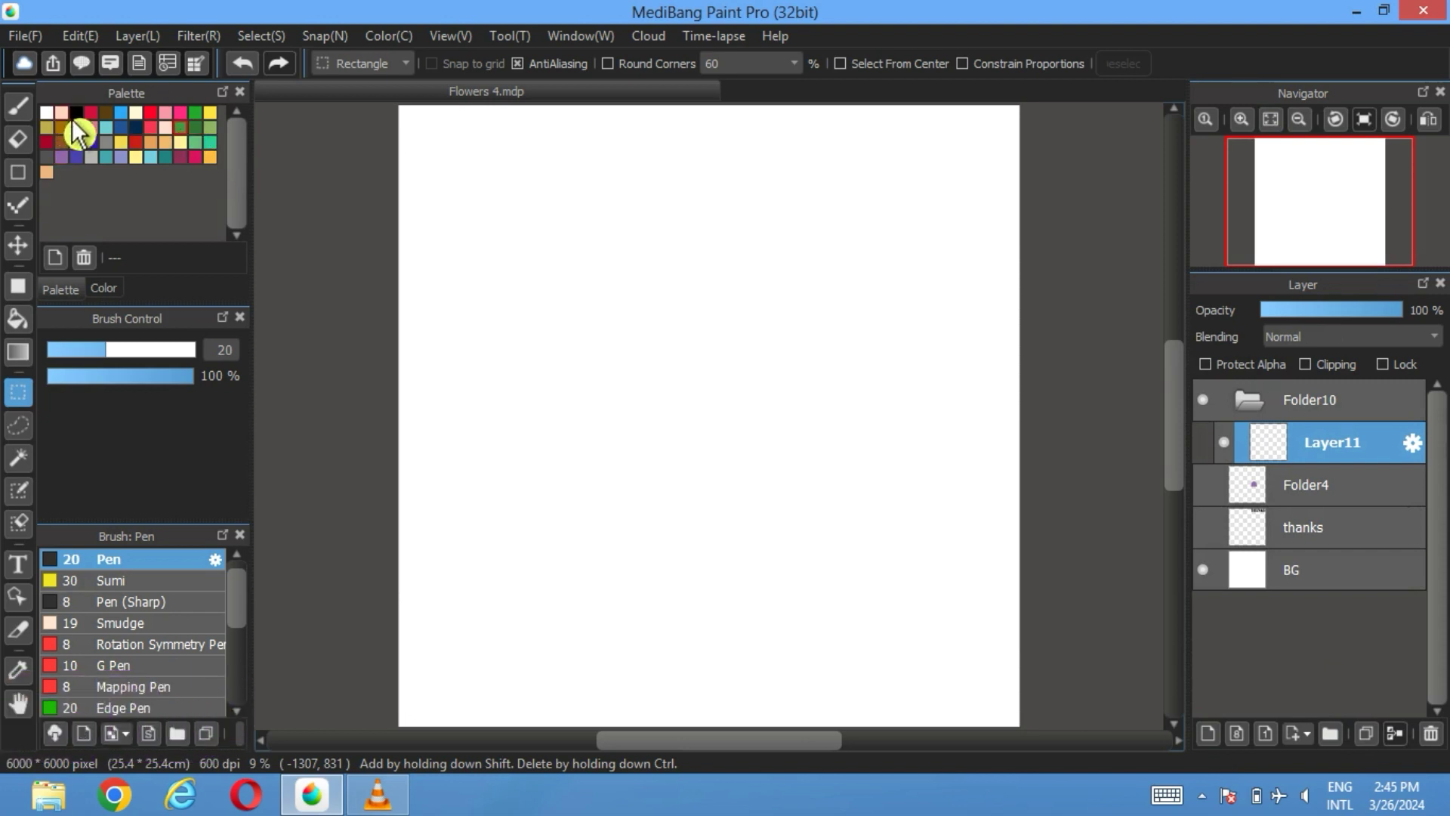
{"action": "left_click", "coordinate": [18, 172]}
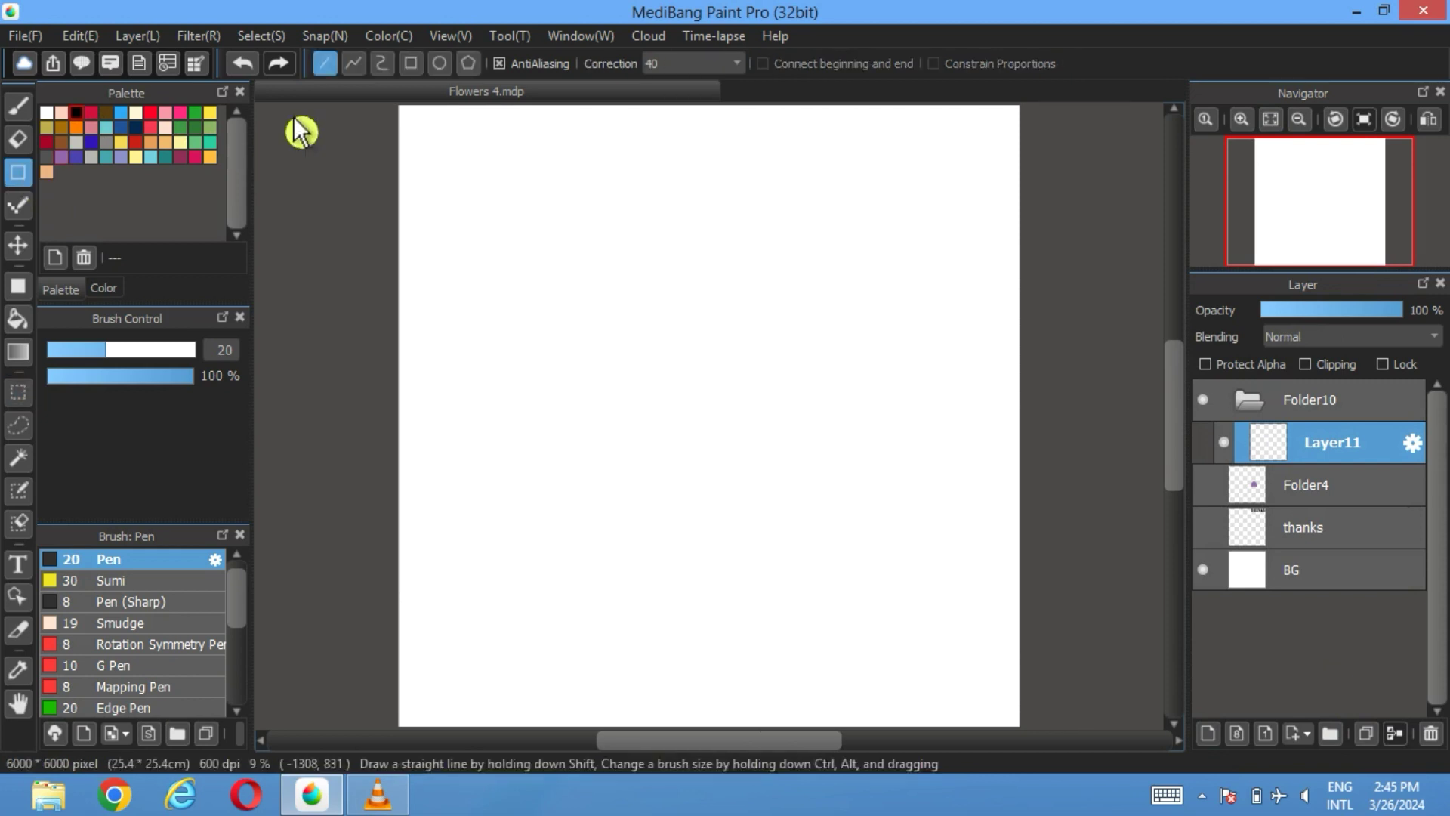
{"action": "left_click", "coordinate": [441, 67]}
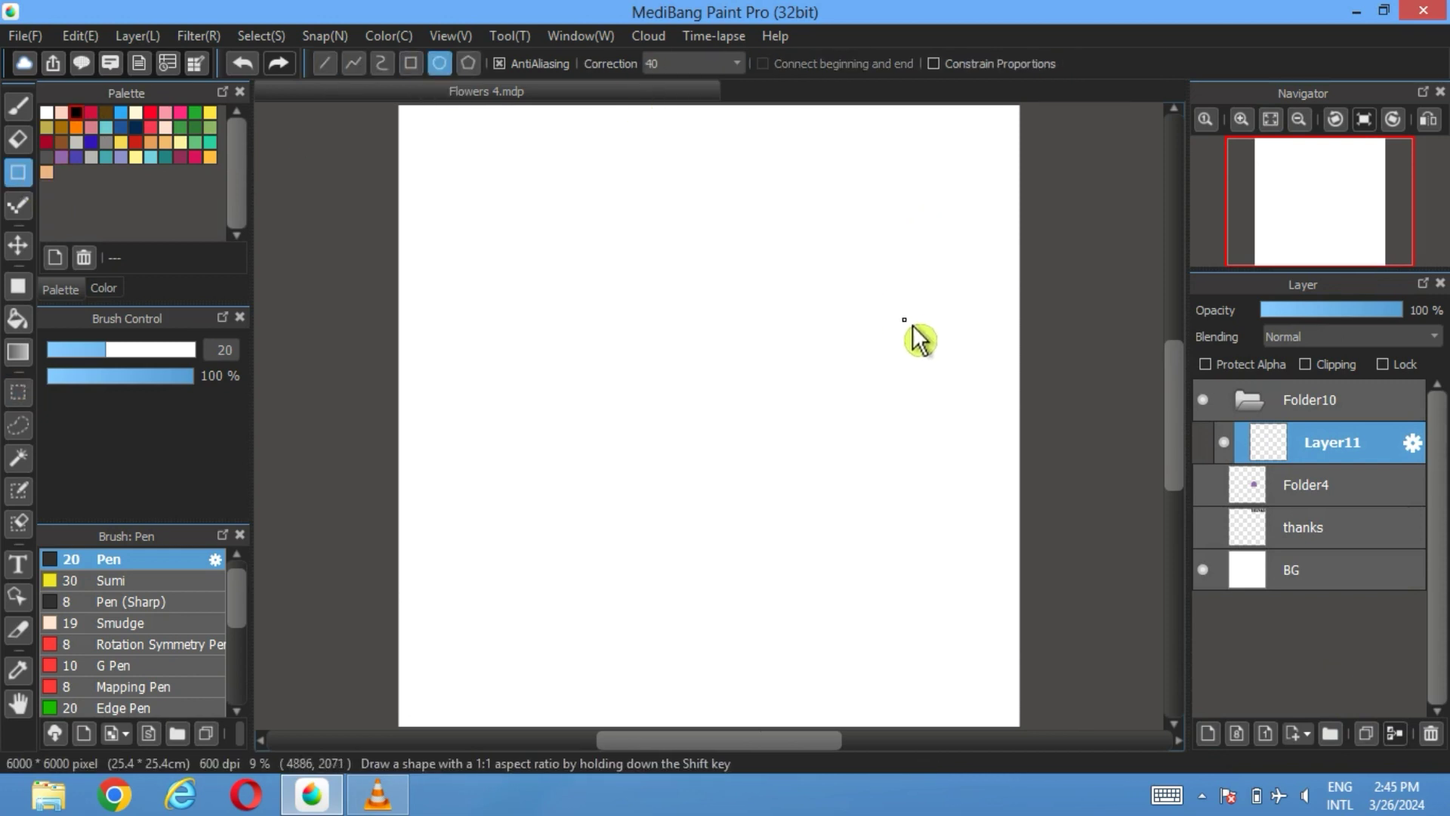
{"action": "mouse_move", "coordinate": [913, 325]}
{"action": "left_mouse_down"}
{"action": "mouse_move", "coordinate": [705, 560]}
{"action": "mouse_move", "coordinate": [654, 700]}
{"action": "left_mouse_up"}
Transform the ellipse by rotating it clockwise until its long axis slopes up to the right, and move it into the canvas's lower-right corner
{"action": "left_click", "coordinate": [261, 36]}
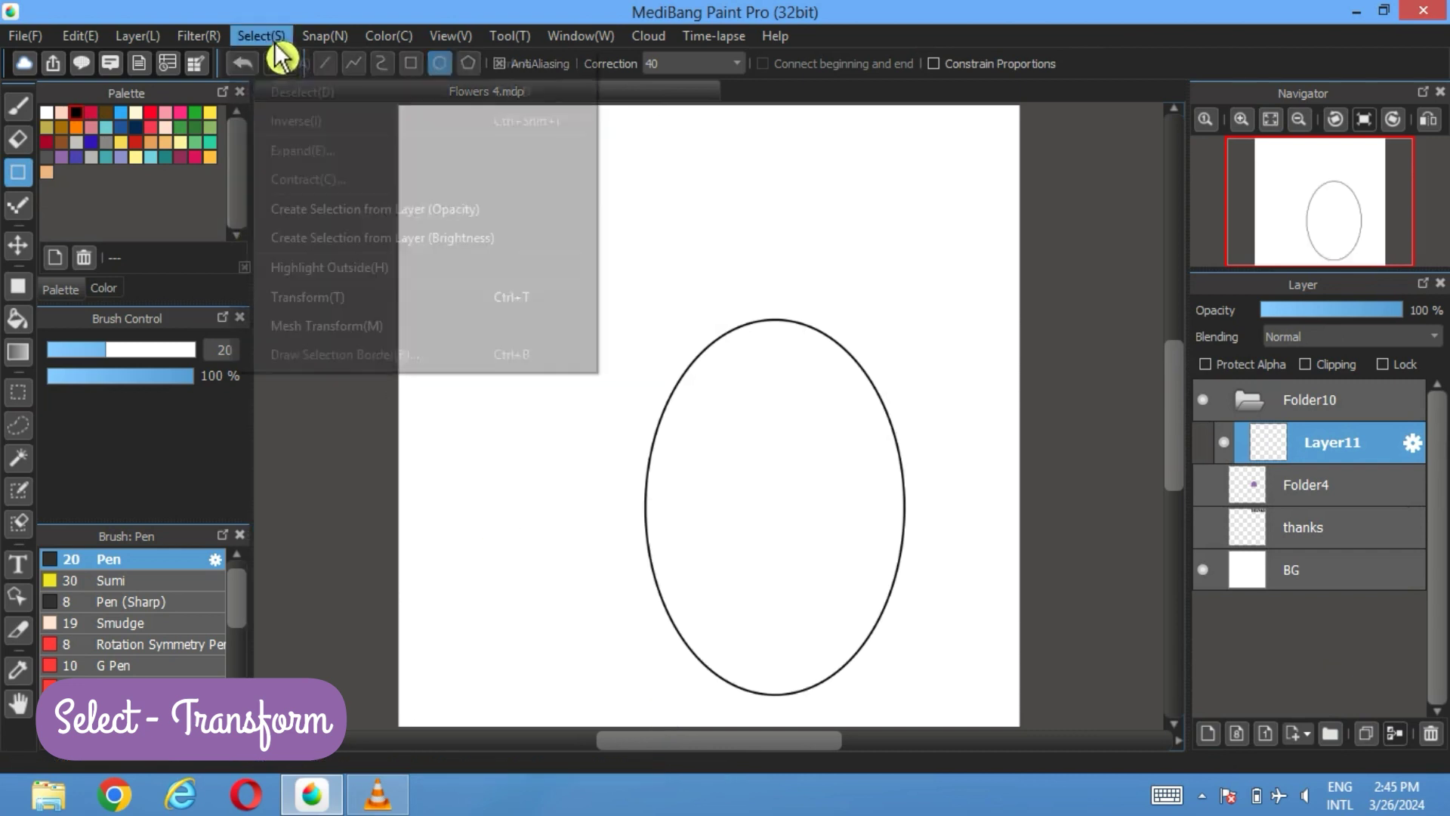
{"action": "left_click", "coordinate": [327, 298]}
{"action": "left_click_drag", "start_coordinate": [907, 252], "coordinate": [1011, 296]}
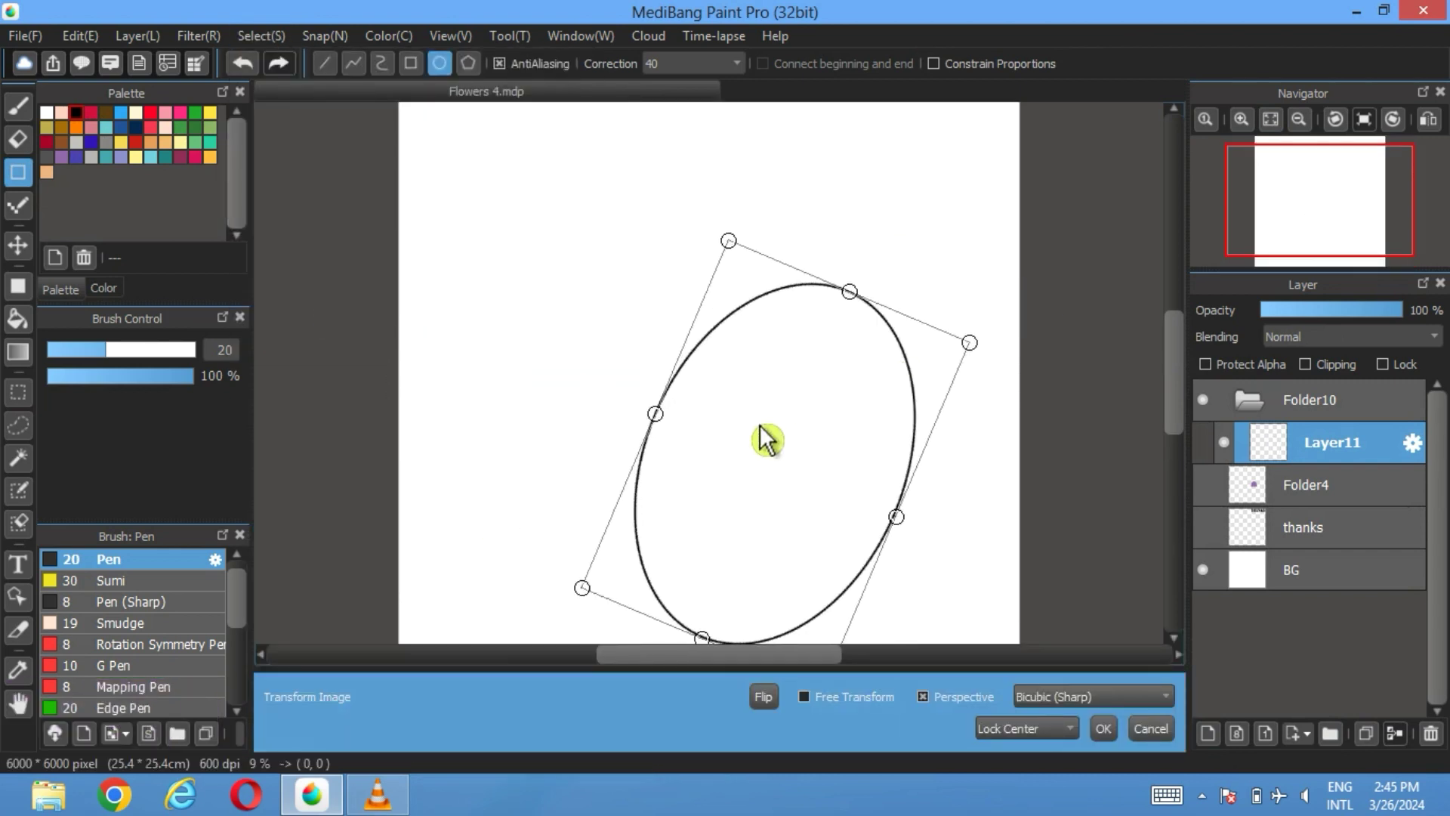
{"action": "left_click_drag", "start_coordinate": [761, 428], "coordinate": [793, 433]}
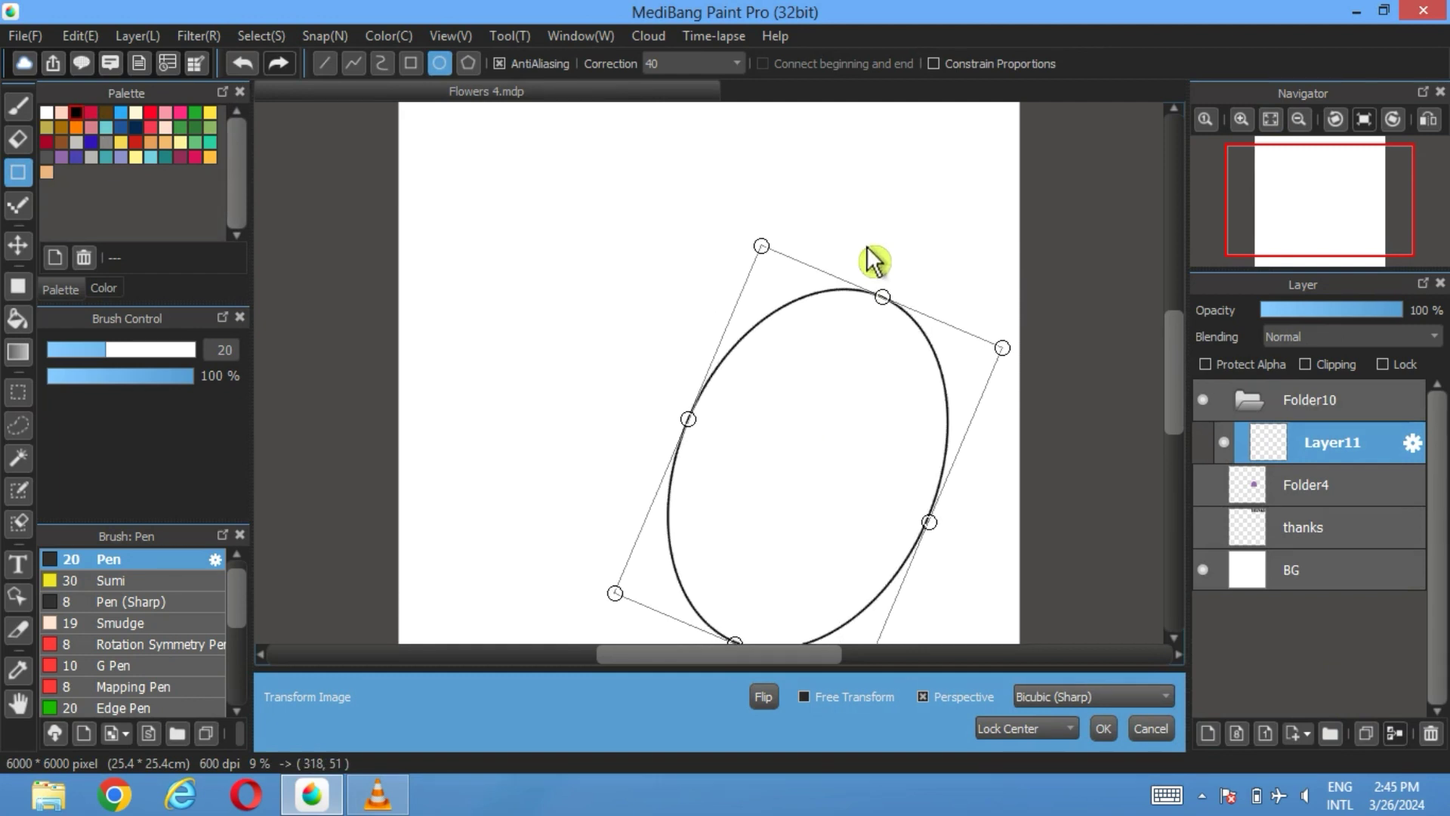
{"action": "left_click_drag", "start_coordinate": [874, 260], "coordinate": [994, 382]}
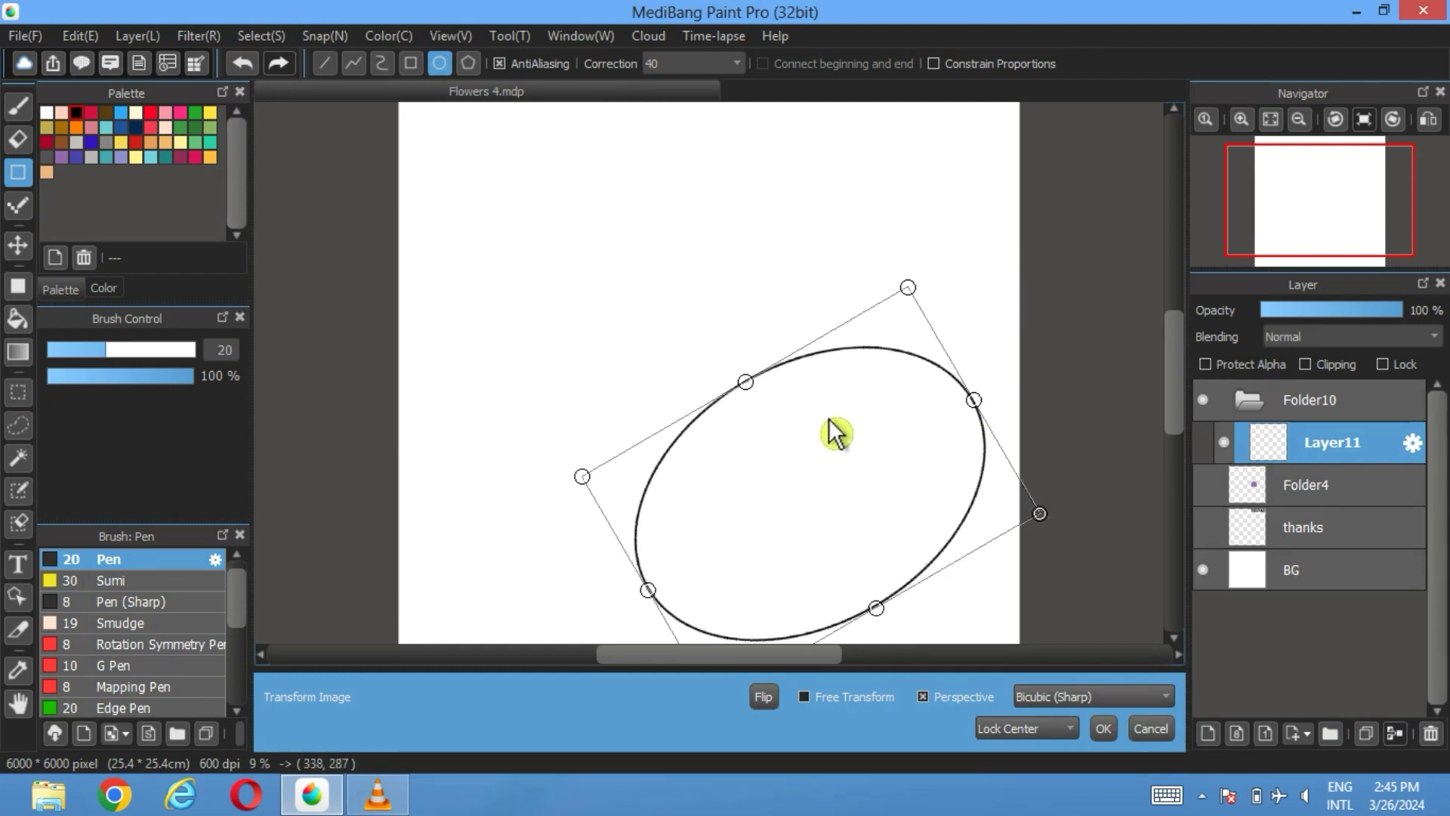
{"action": "left_click_drag", "start_coordinate": [836, 433], "coordinate": [851, 450]}
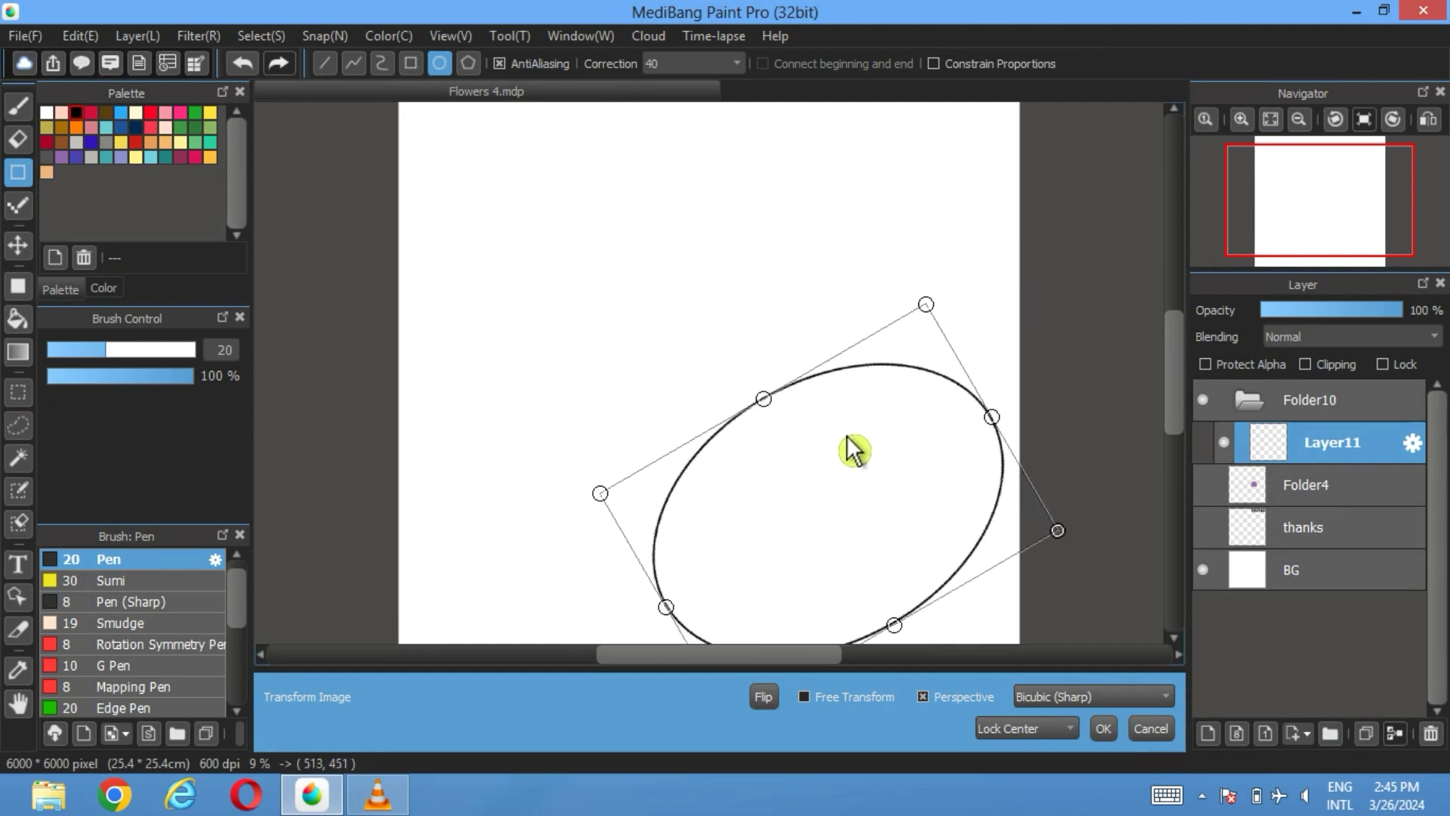
{"action": "left_click", "coordinate": [1107, 736]}
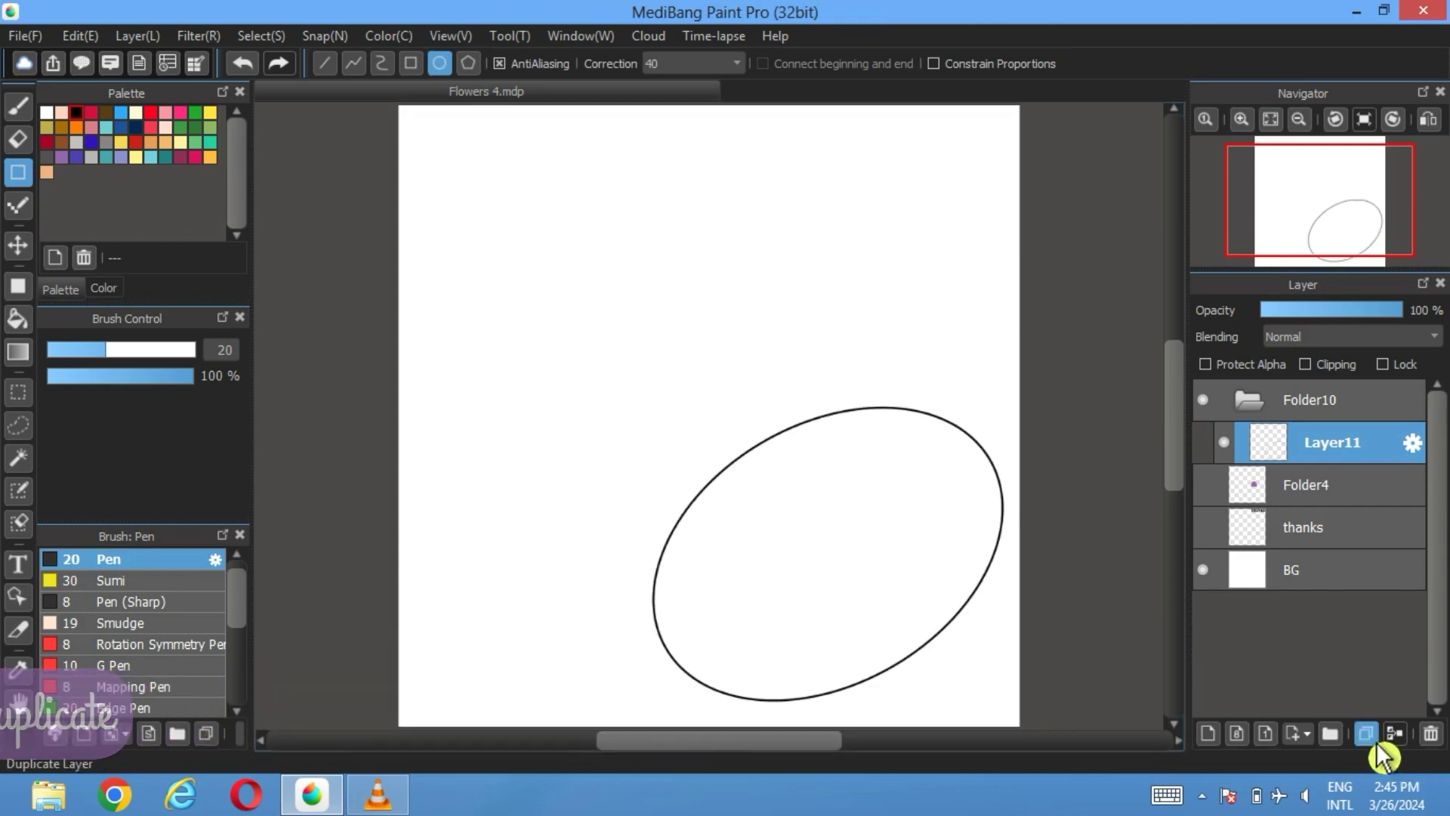
Duplicate the ellipse layer and offset the copy slightly down and to the right, leaving a thin crescent between the outlines
{"action": "left_click", "coordinate": [1374, 744]}
{"action": "left_click", "coordinate": [18, 245]}
{"action": "left_click_drag", "start_coordinate": [881, 479], "coordinate": [891, 492]}
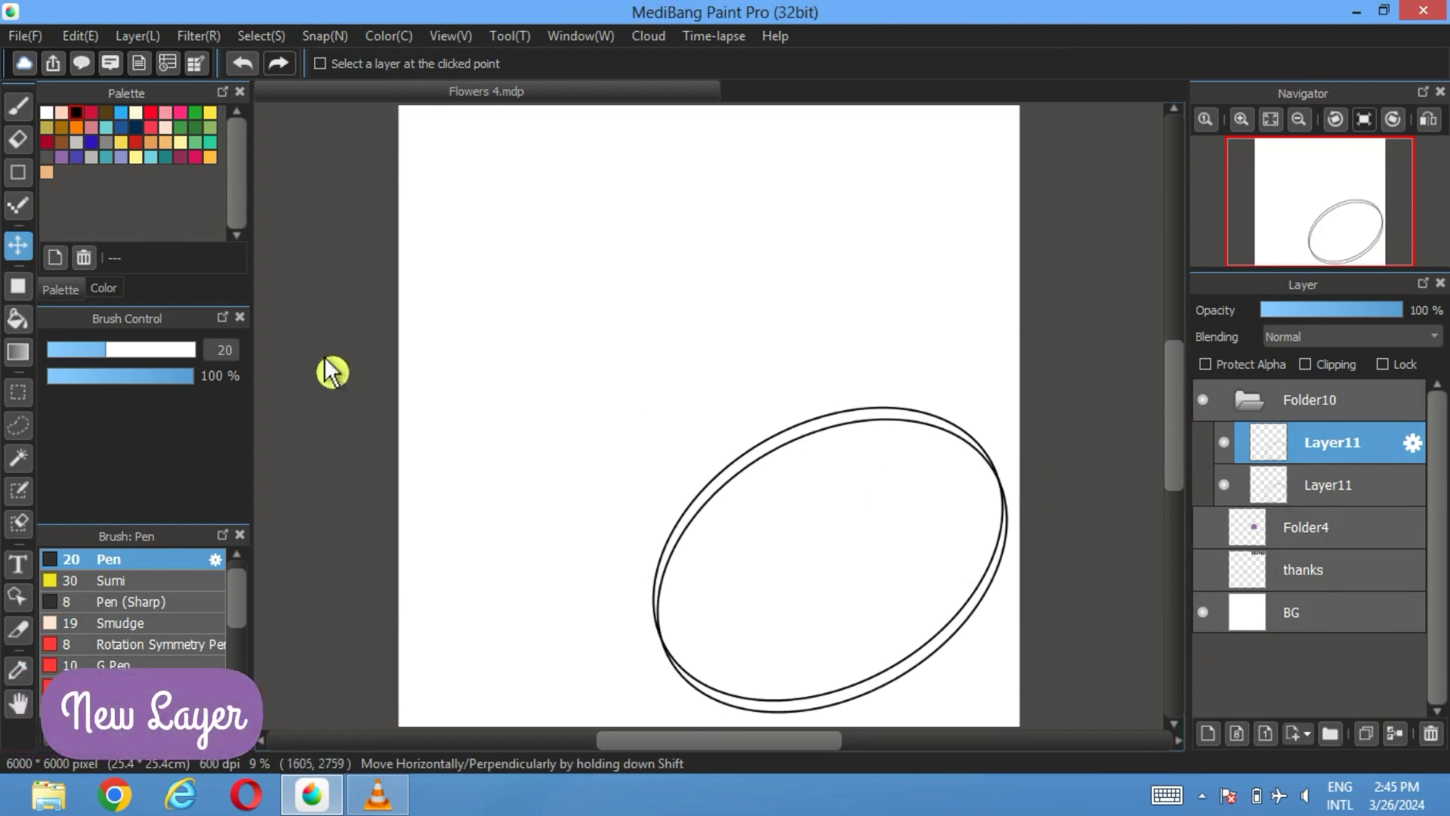
Fill the upper crescent between the two ellipse outlines with green on a new layer
{"action": "left_click", "coordinate": [1208, 733]}
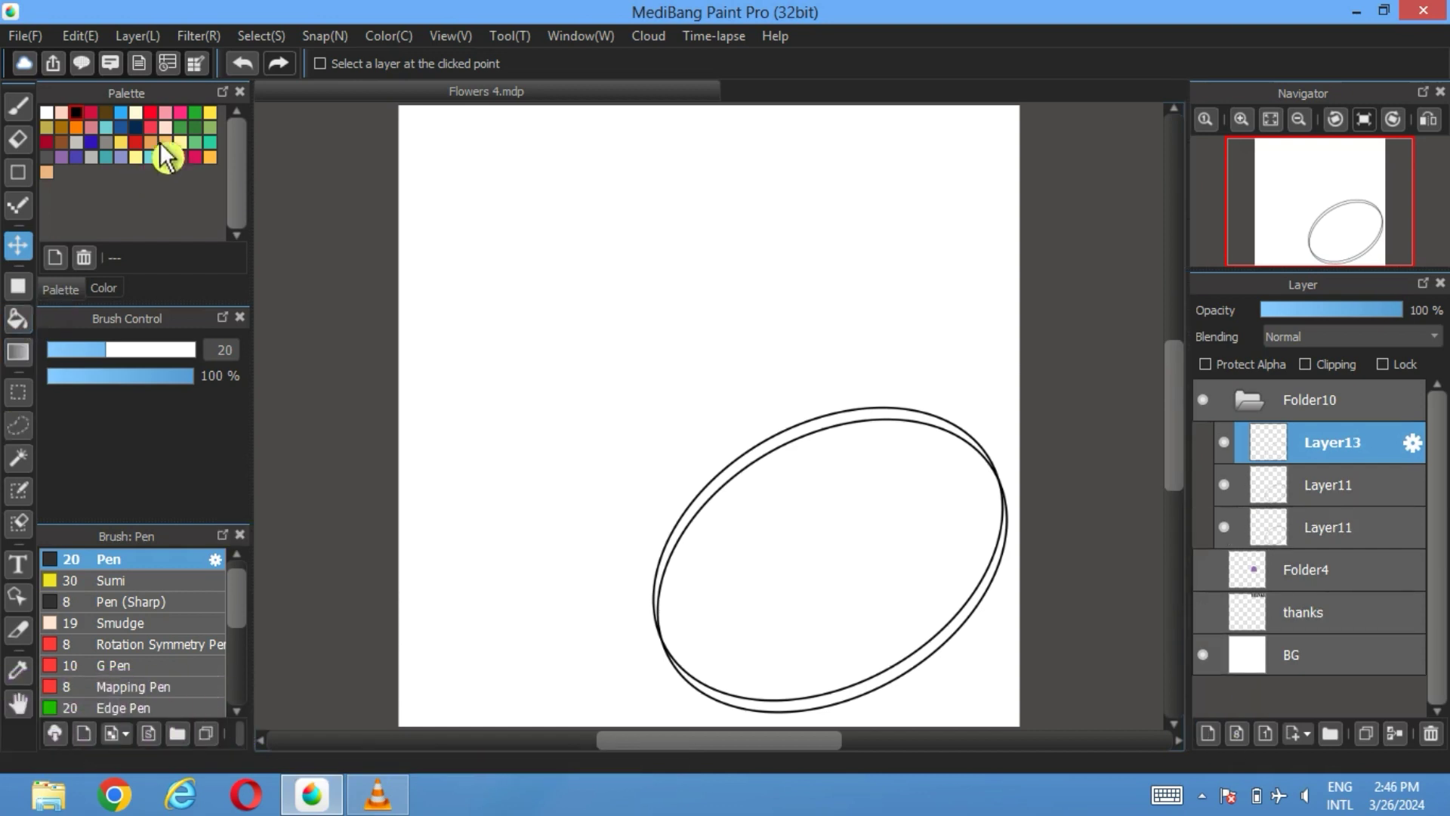
{"action": "left_click", "coordinate": [18, 318]}
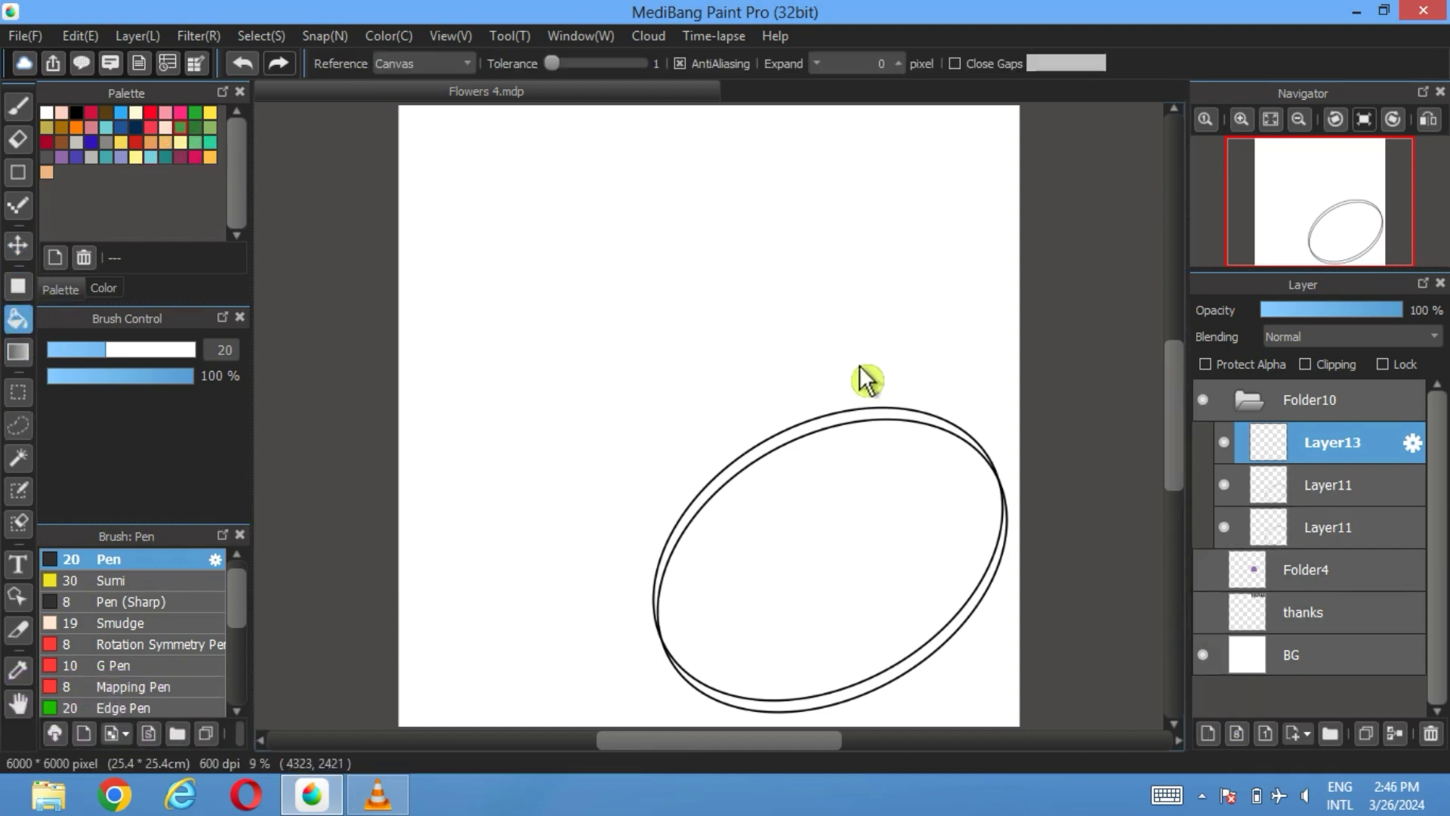
{"action": "scroll", "coordinate": [867, 378], "scroll_direction": "up", "scroll_amount": 2}
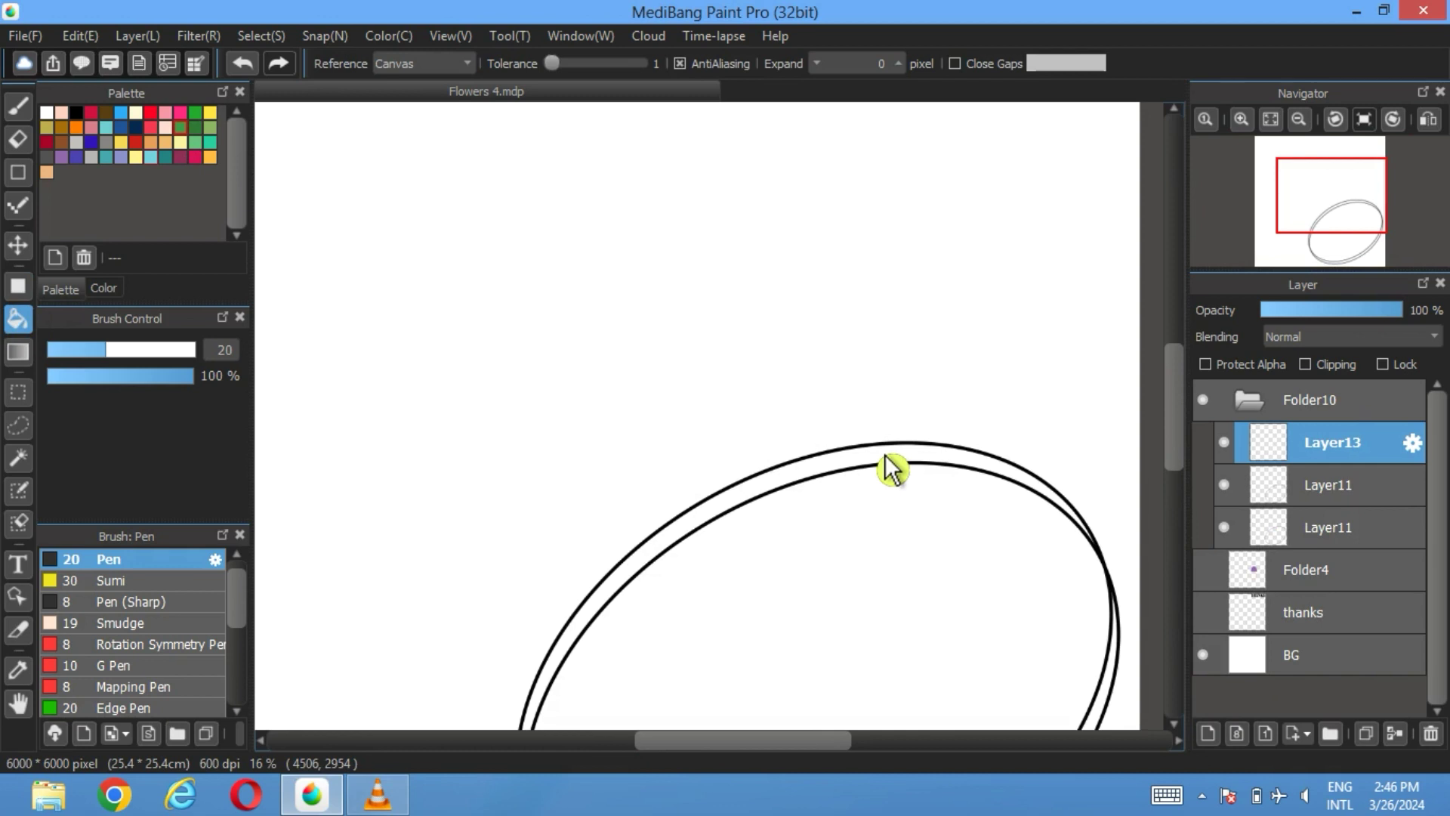
{"action": "left_click", "coordinate": [891, 469]}
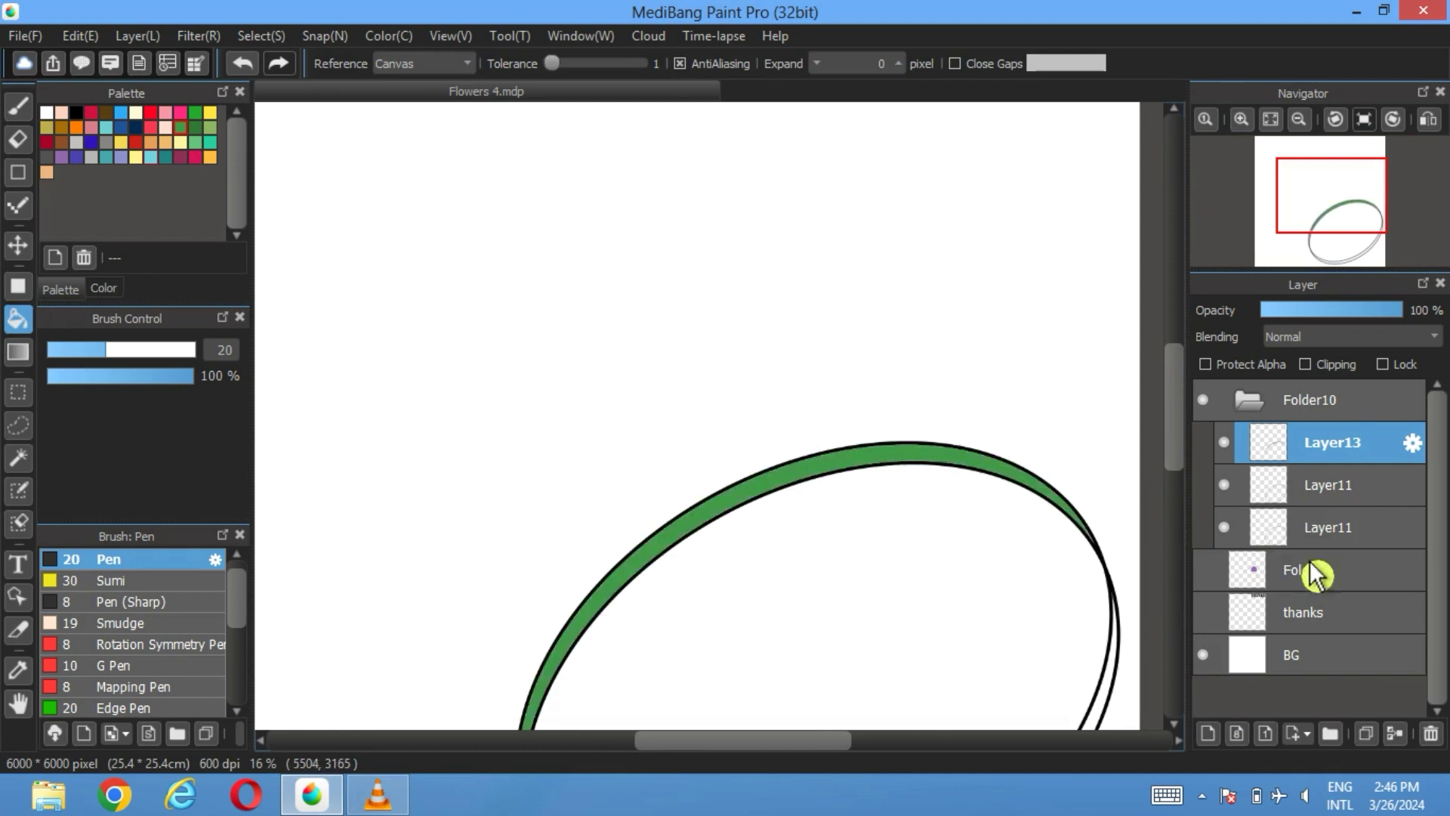
Hide the two ellipse outline layers and delete them, keeping only the green crescent layer in the folder
{"action": "left_click", "coordinate": [1225, 487]}
{"action": "left_click", "coordinate": [1224, 527]}
{"action": "scroll", "coordinate": [868, 548], "scroll_direction": "down", "scroll_amount": 1}
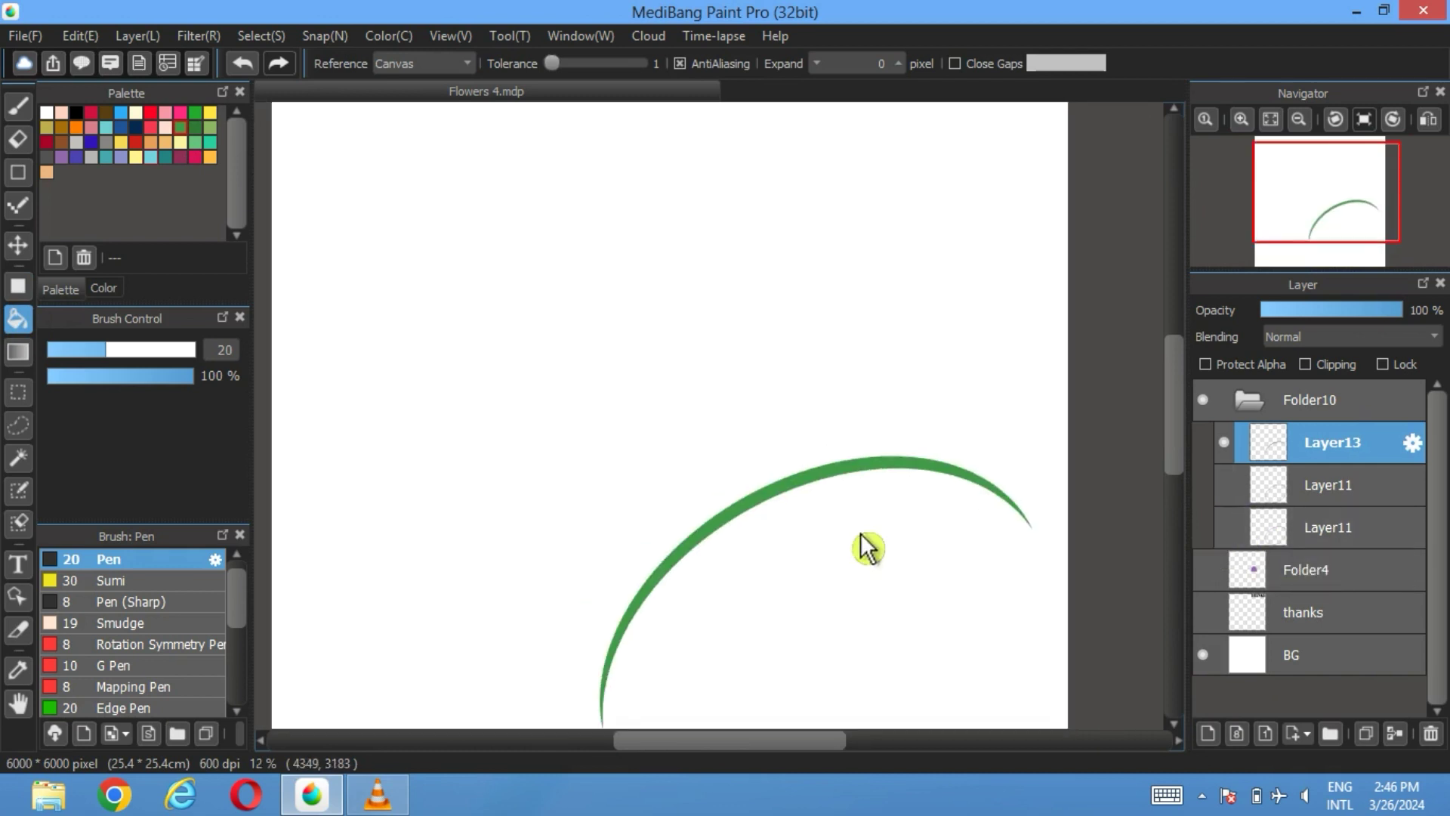
{"action": "left_click", "coordinate": [1332, 492]}
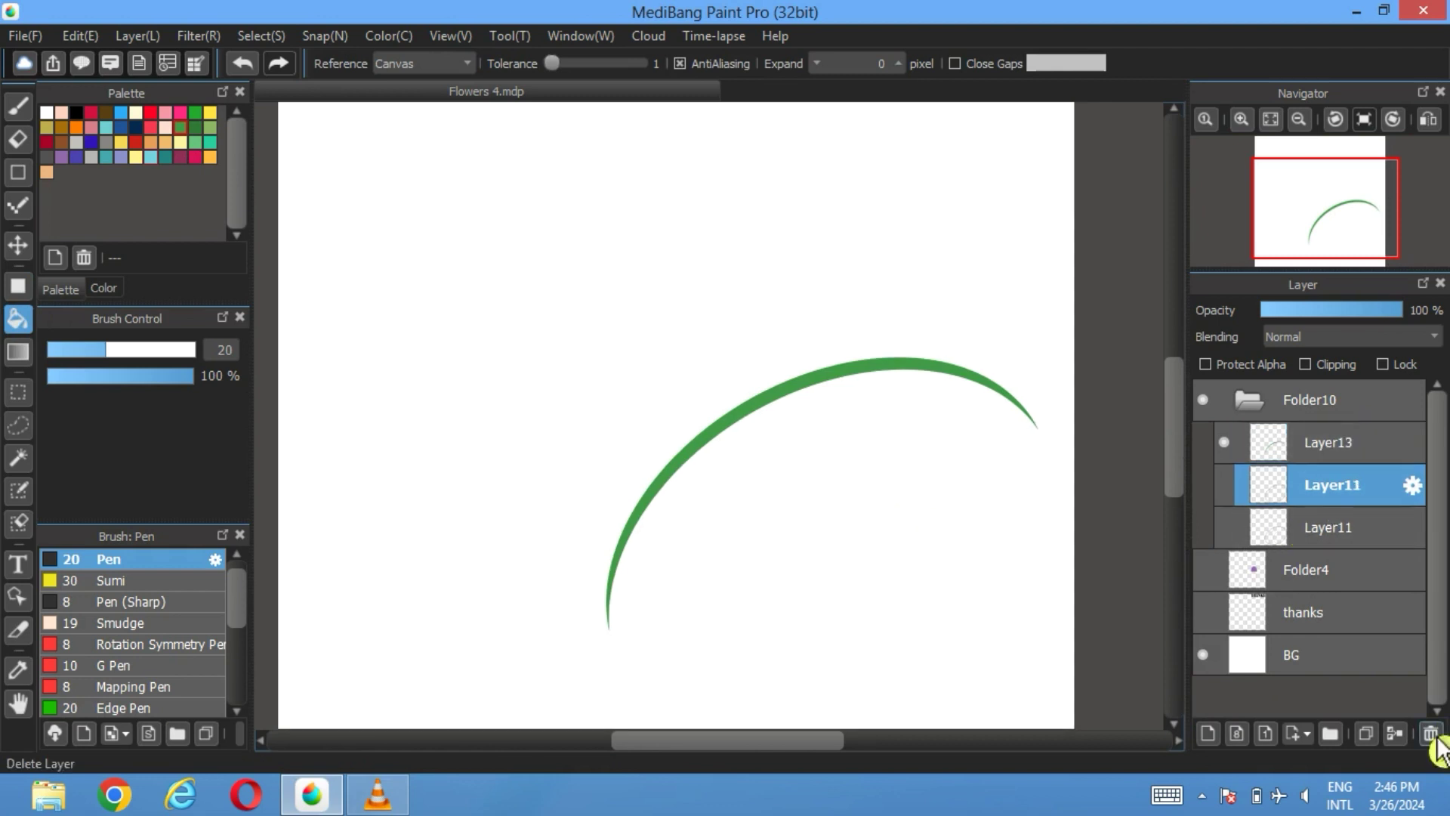
{"action": "left_click", "coordinate": [1431, 733]}
{"action": "left_click", "coordinate": [1334, 495]}
{"action": "left_click", "coordinate": [1430, 733]}
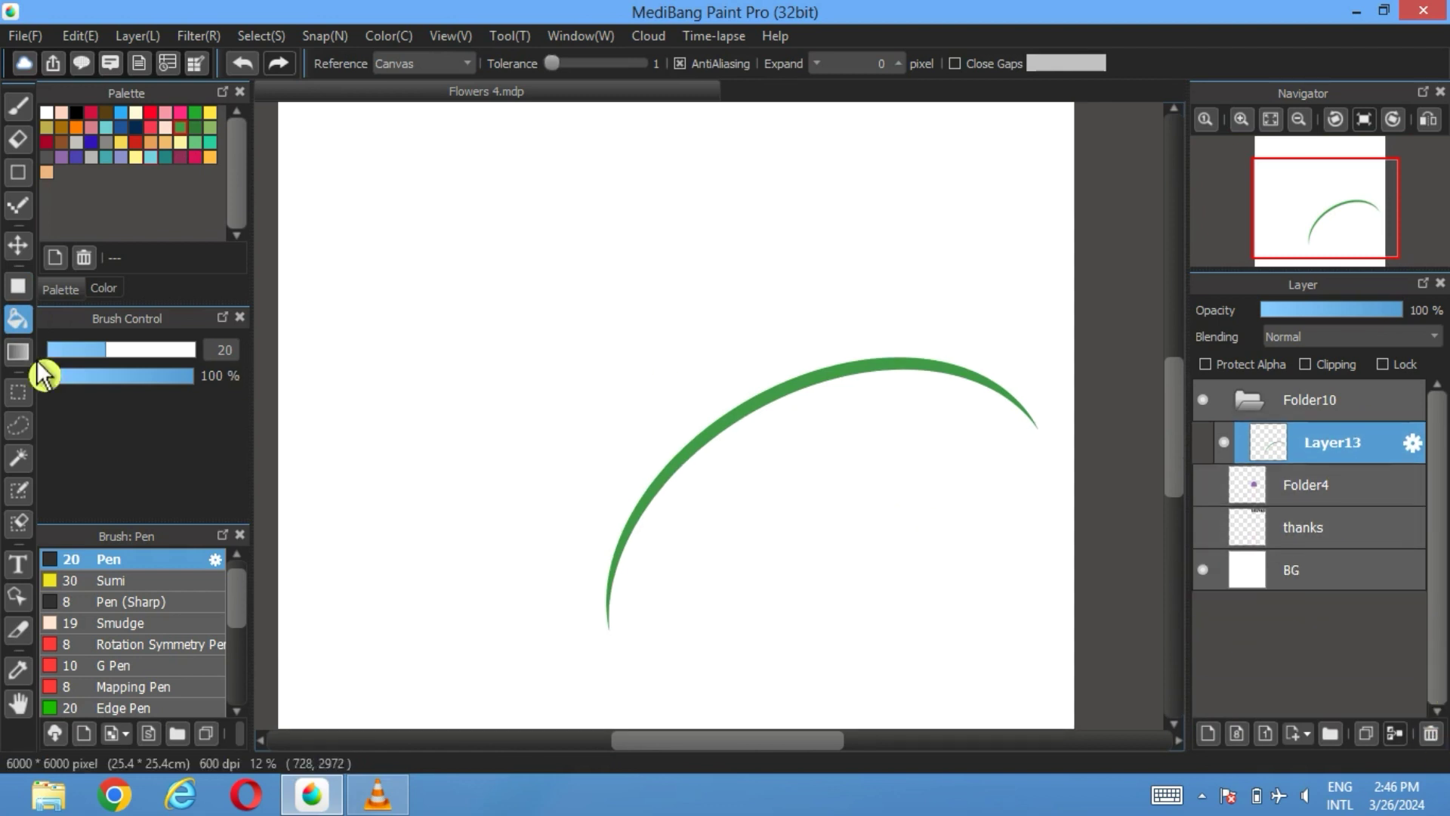
Select the green crescent with the Magic Wand, draw a black 20-pixel selection border on its boundary, and deselect
{"action": "left_click", "coordinate": [18, 458]}
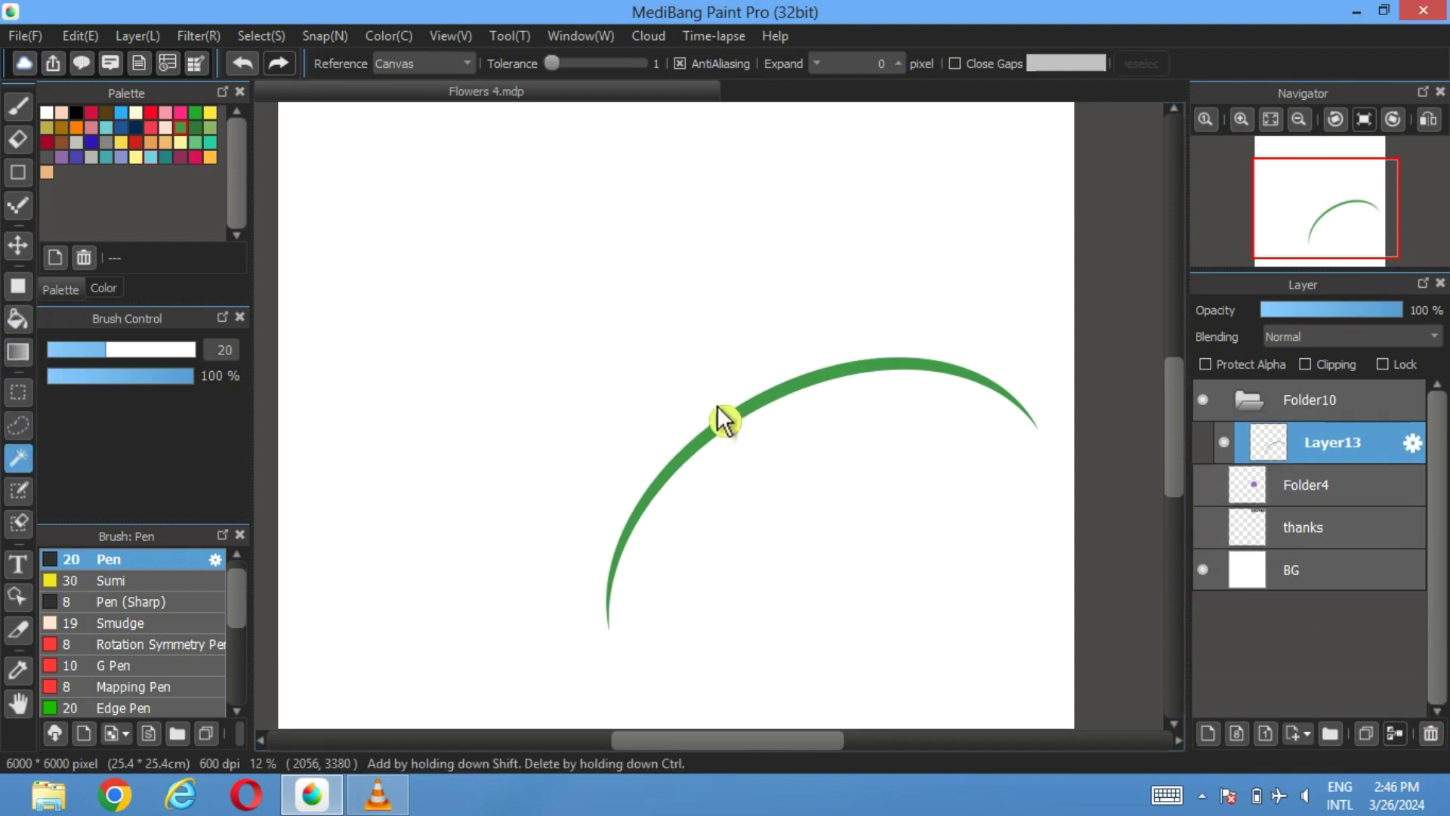
{"action": "left_click", "coordinate": [768, 424]}
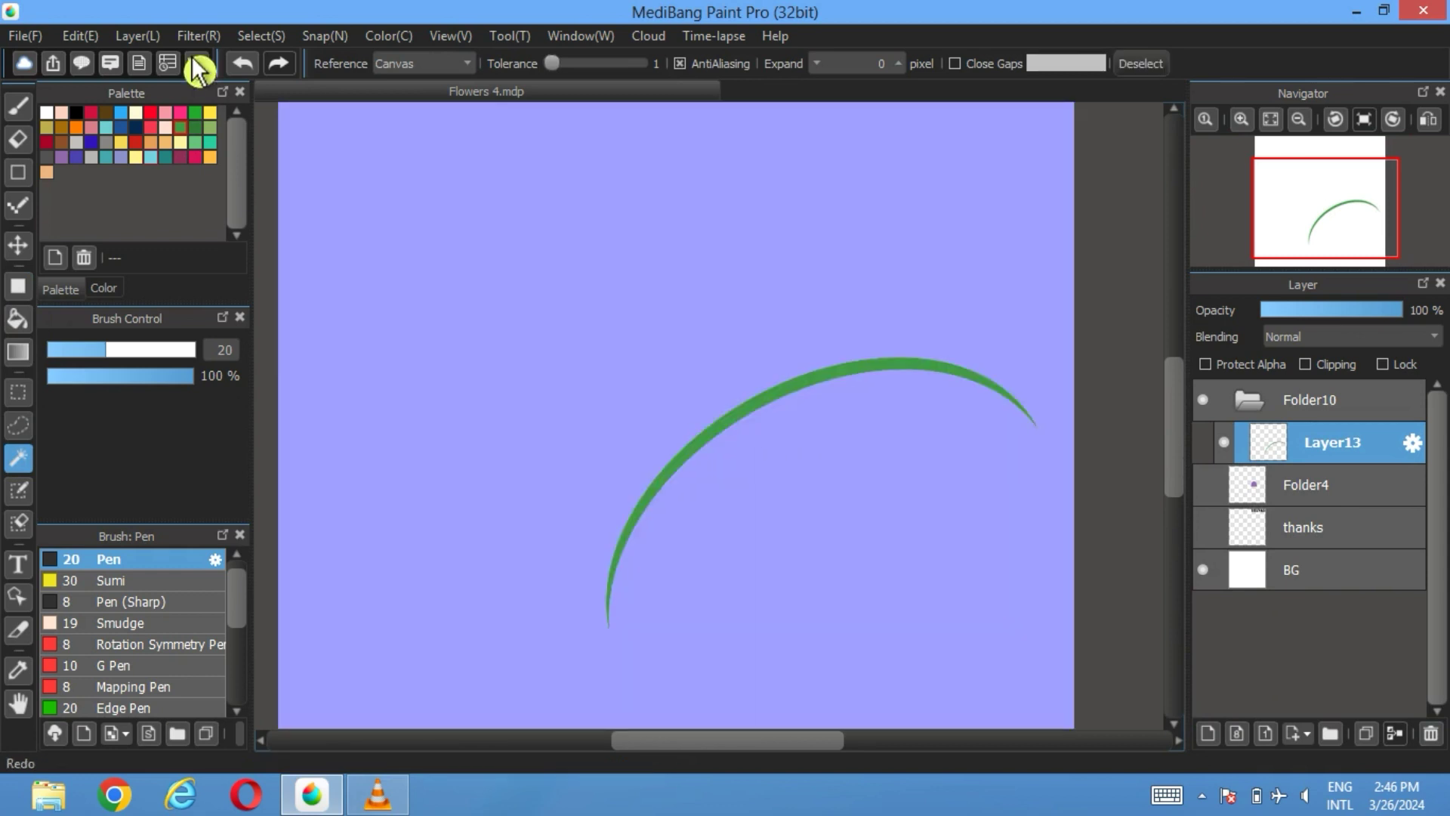
{"action": "left_click", "coordinate": [261, 35]}
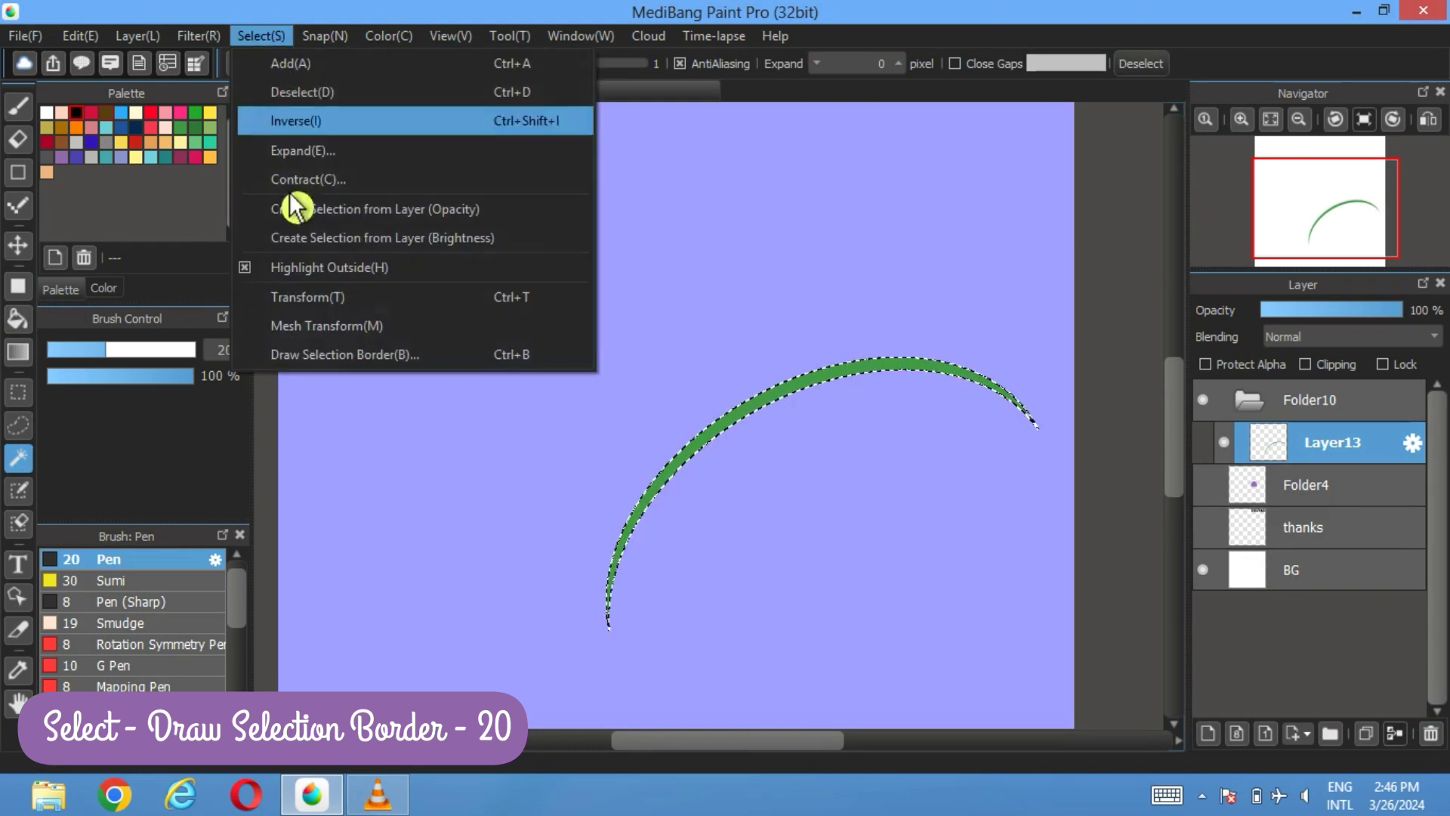
{"action": "left_click", "coordinate": [311, 353]}
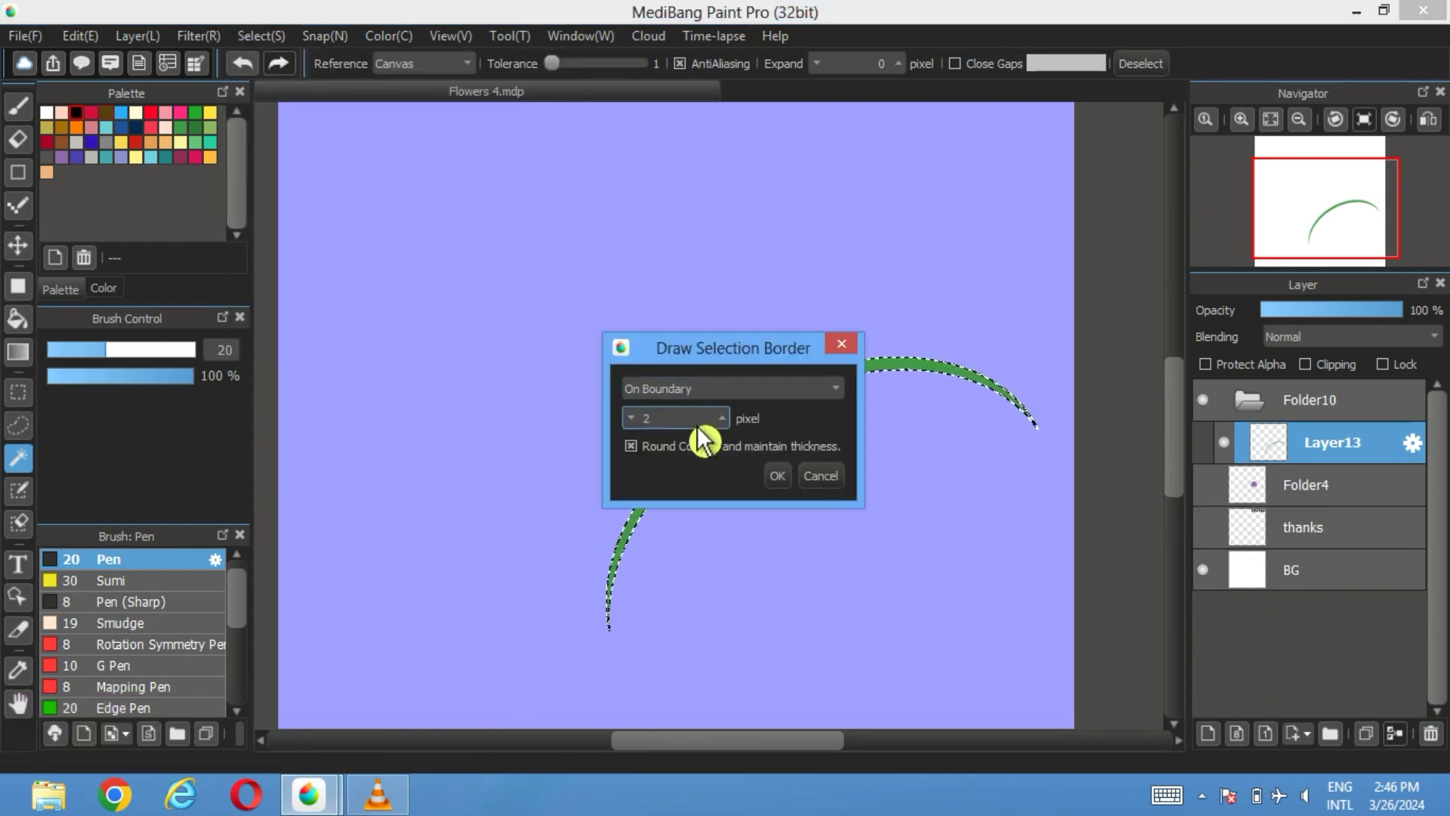
{"action": "type", "text": "0"}
{"action": "left_click", "coordinate": [790, 478]}
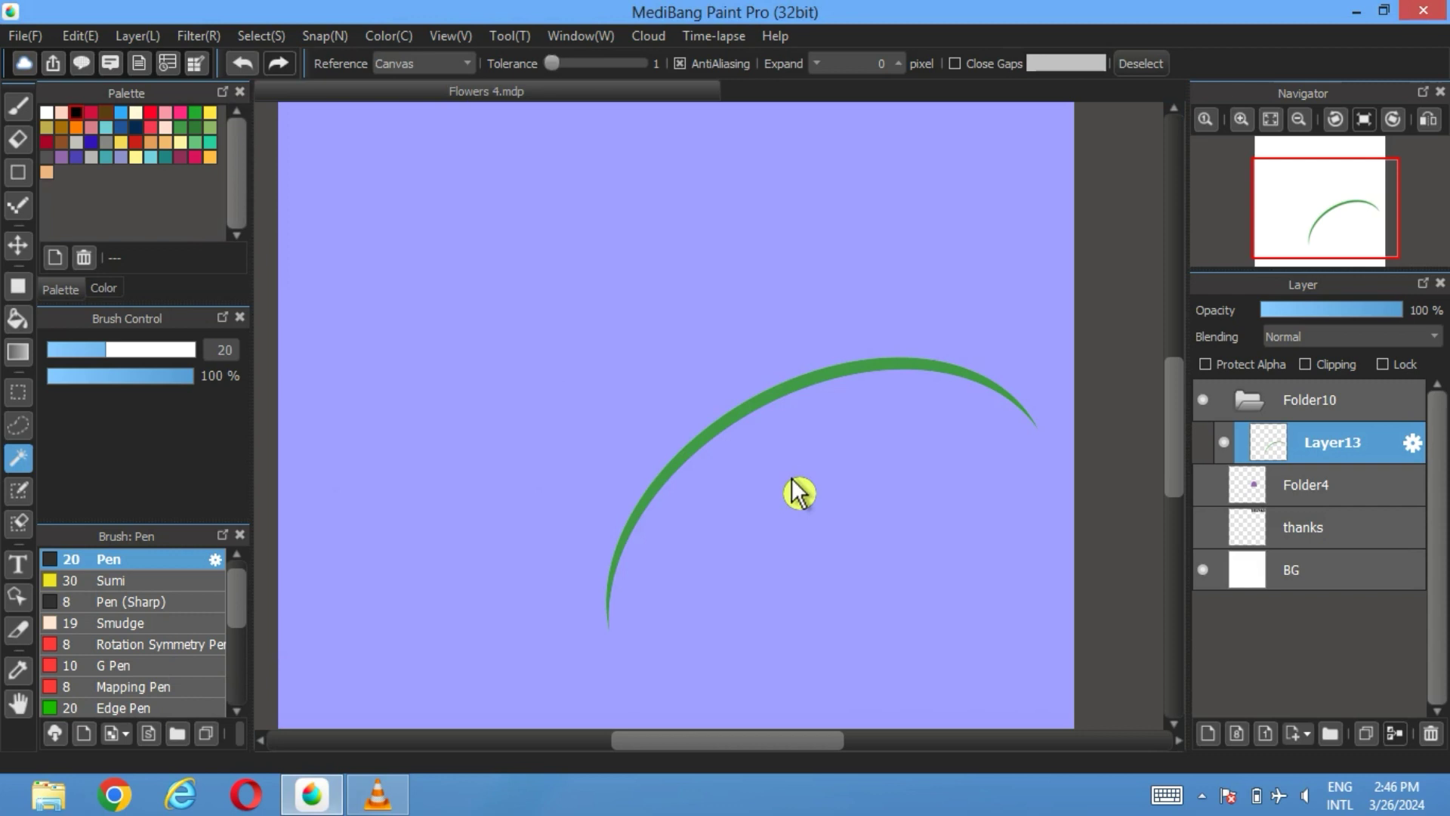
{"action": "left_click", "coordinate": [1155, 63]}
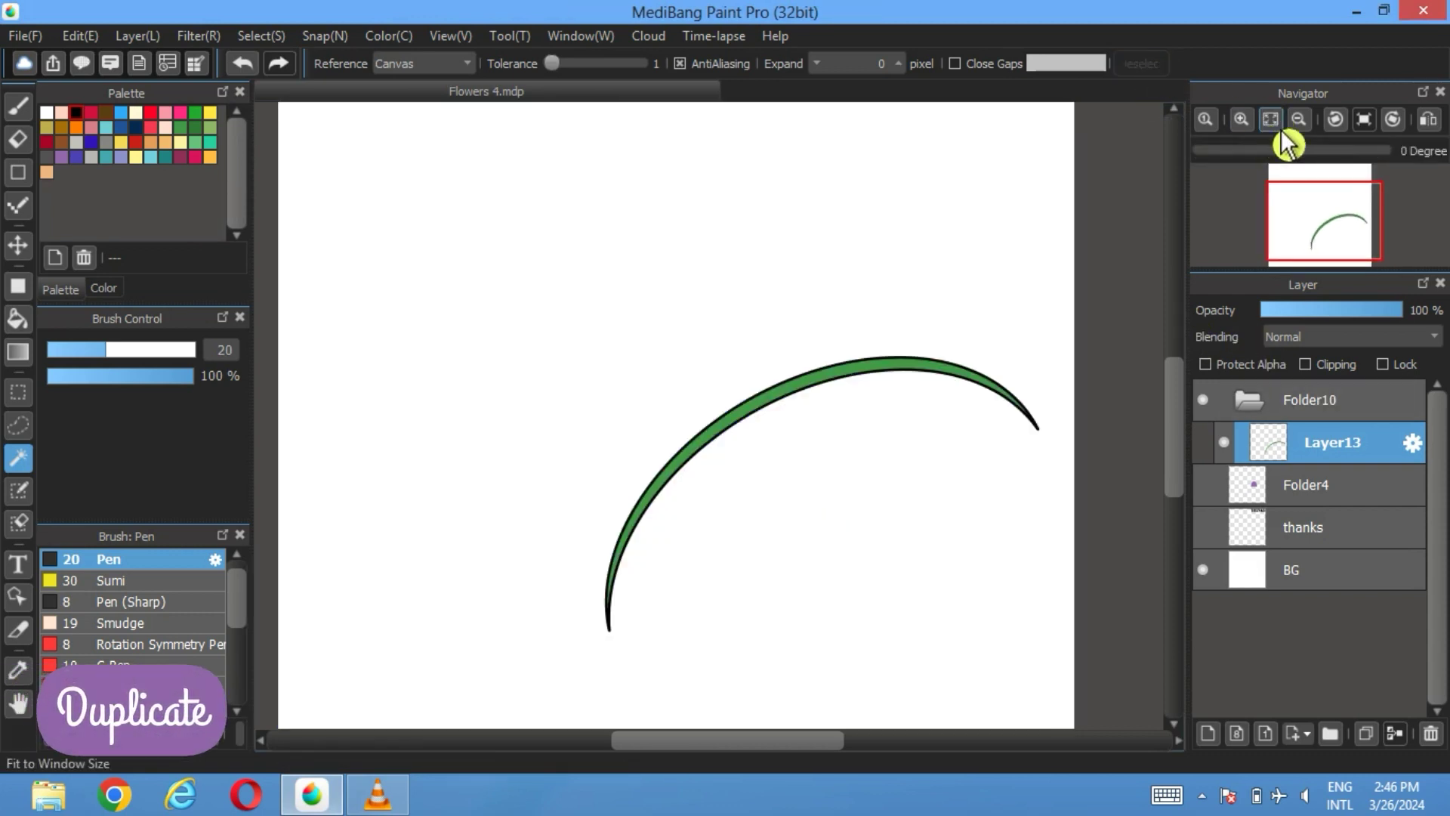
Duplicate the outlined stem layer and flip the copy horizontally
{"action": "left_click", "coordinate": [1276, 126]}
{"action": "left_click", "coordinate": [1369, 733]}
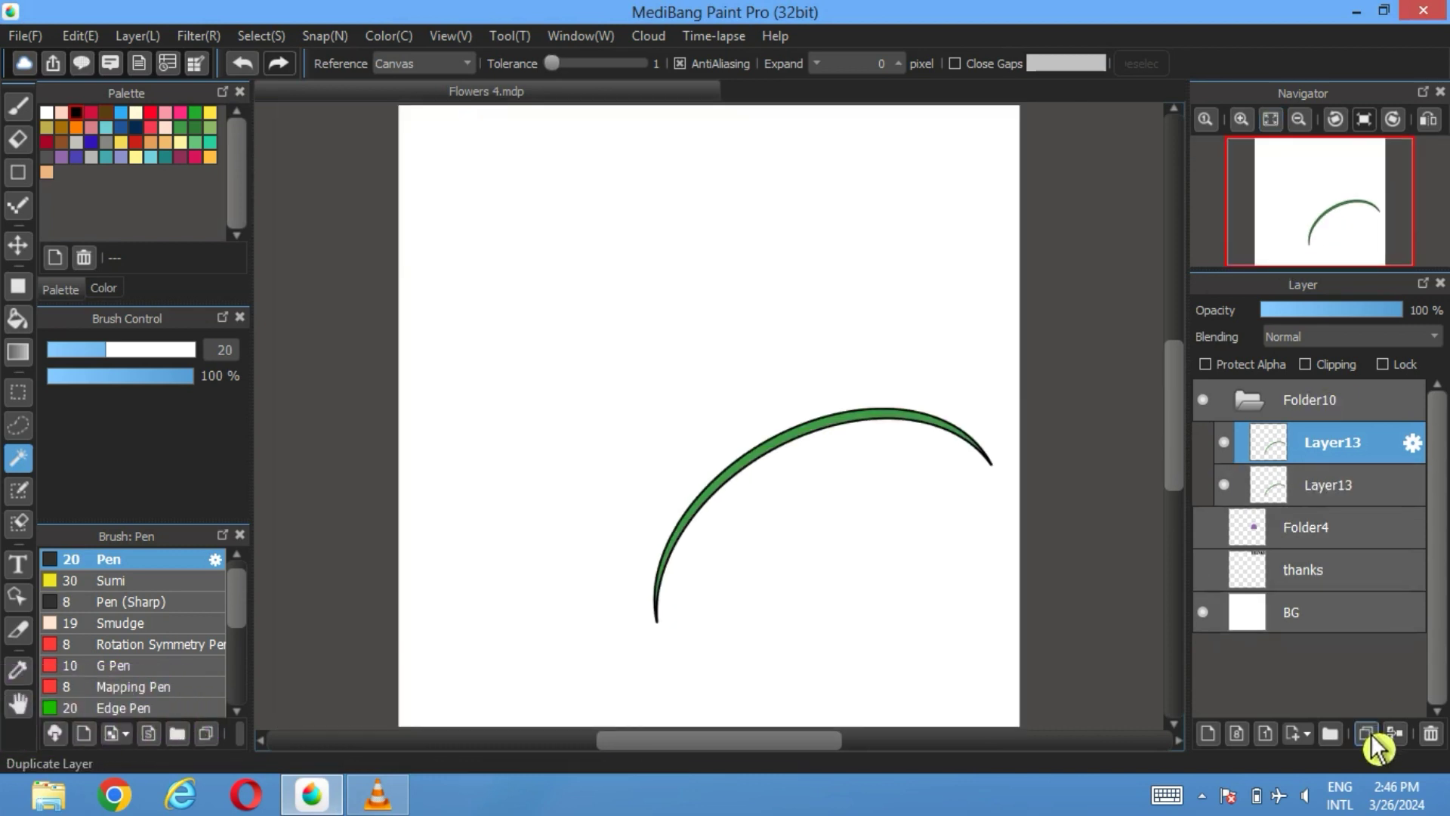
{"action": "left_click", "coordinate": [199, 35]}
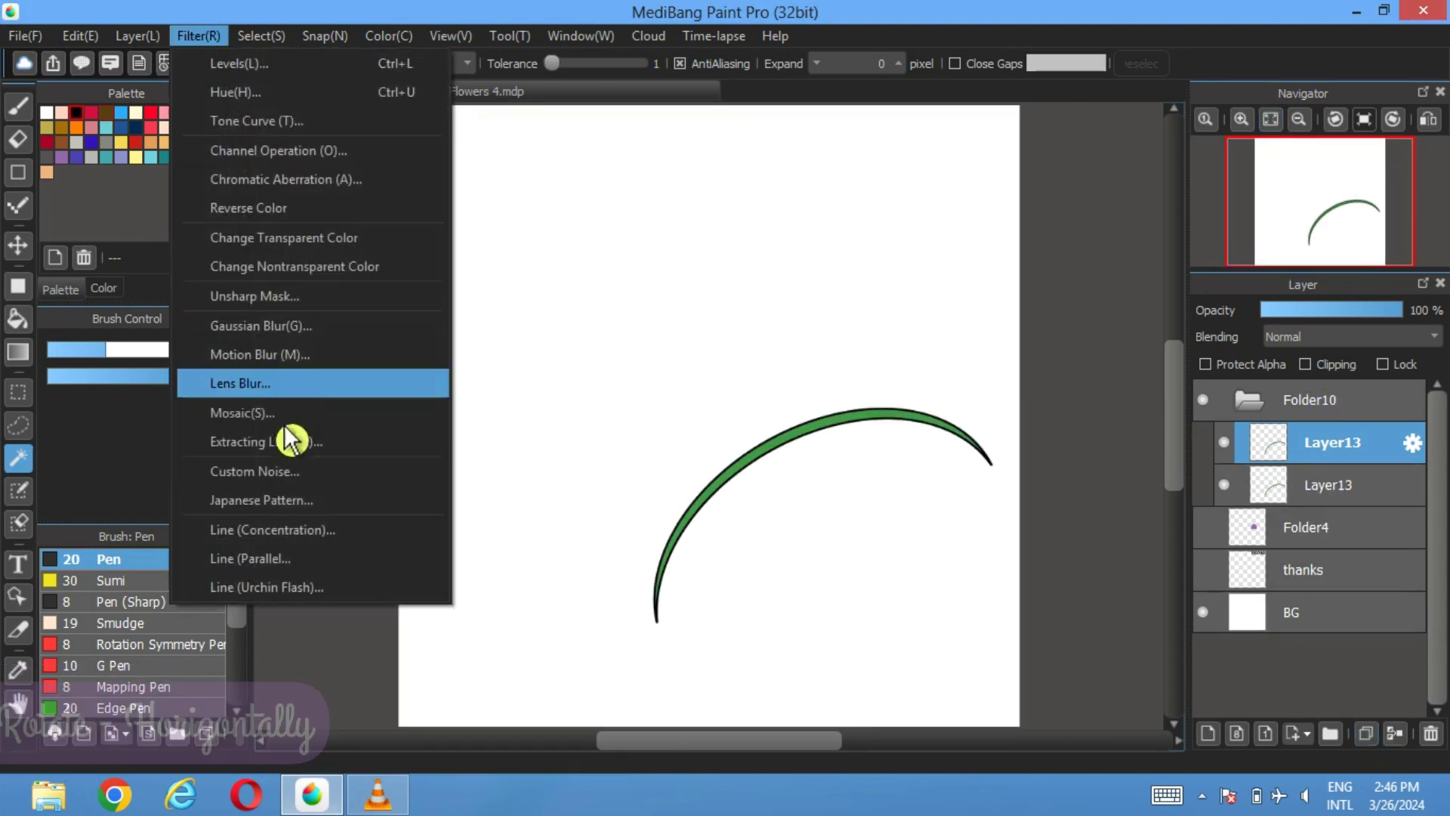
{"action": "mouse_move", "coordinate": [136, 35]}
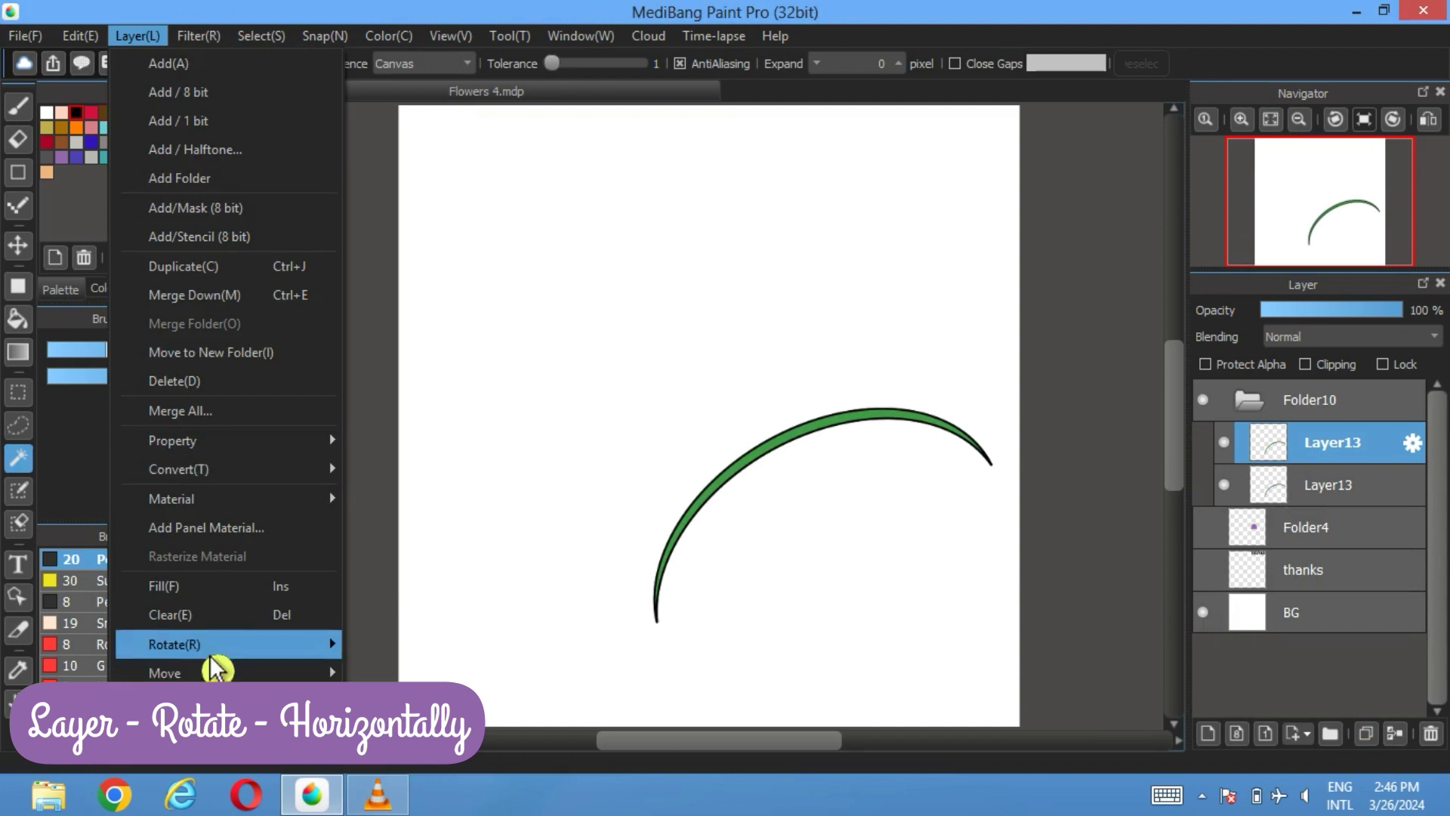
{"action": "mouse_move", "coordinate": [217, 647]}
{"action": "left_click", "coordinate": [434, 676]}
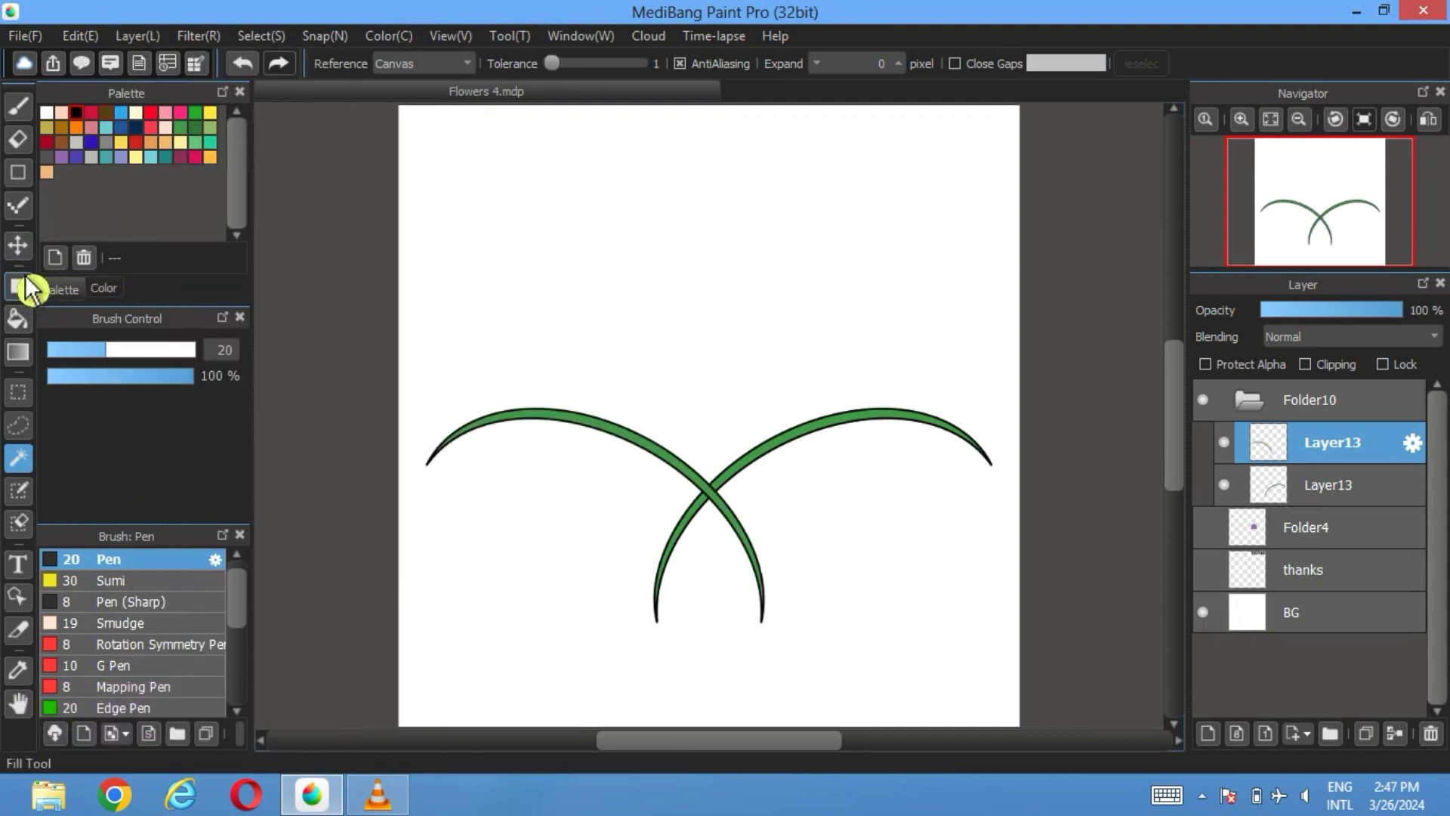
Transform the mirrored stem by rotating it clockwise and moving it up so its base meets the right stem's base
{"action": "left_click", "coordinate": [22, 257]}
{"action": "left_click", "coordinate": [261, 36]}
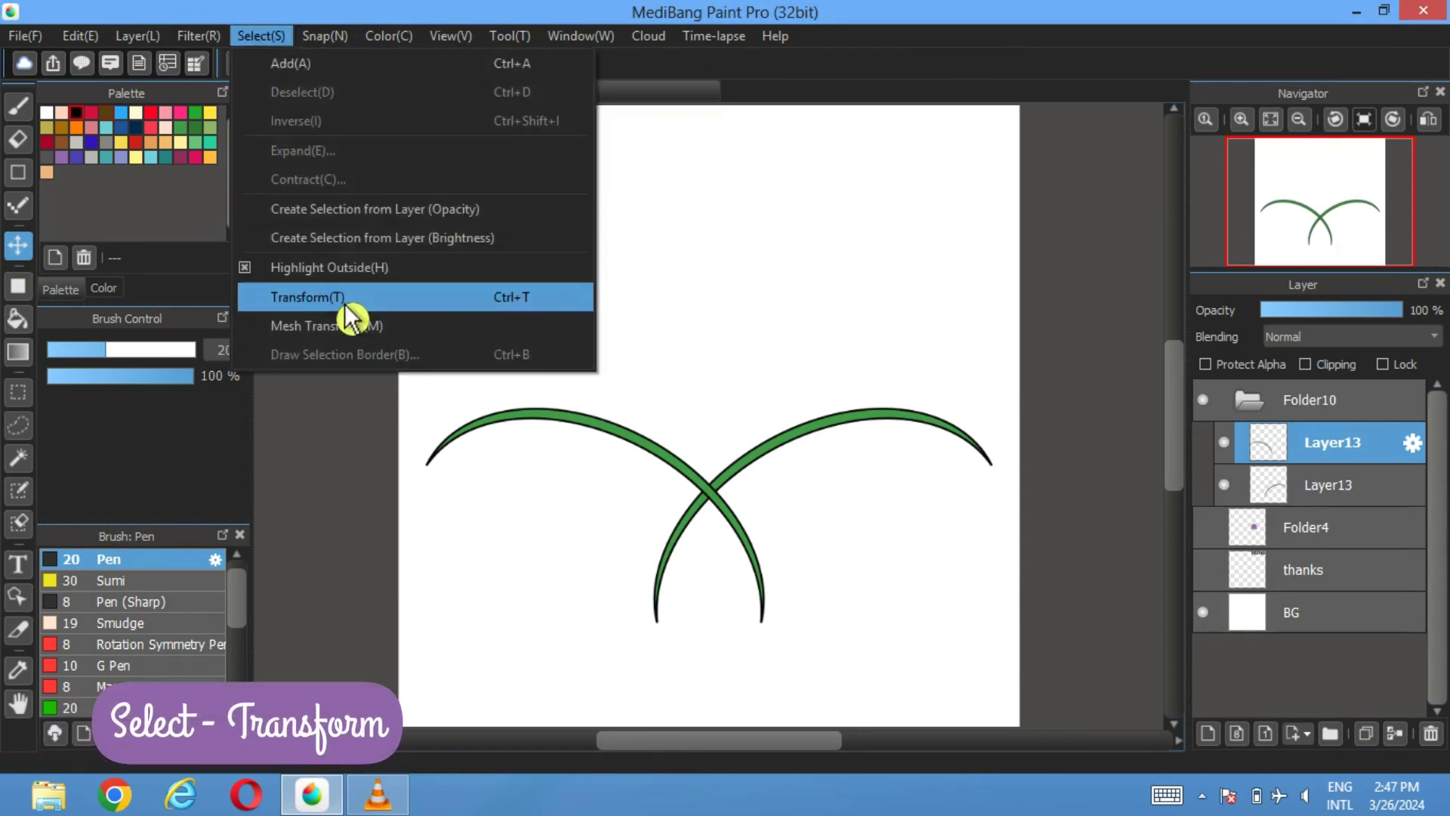
{"action": "left_click", "coordinate": [346, 310]}
{"action": "left_click_drag", "start_coordinate": [771, 604], "coordinate": [694, 540]}
{"action": "left_click_drag", "start_coordinate": [693, 476], "coordinate": [653, 383]}
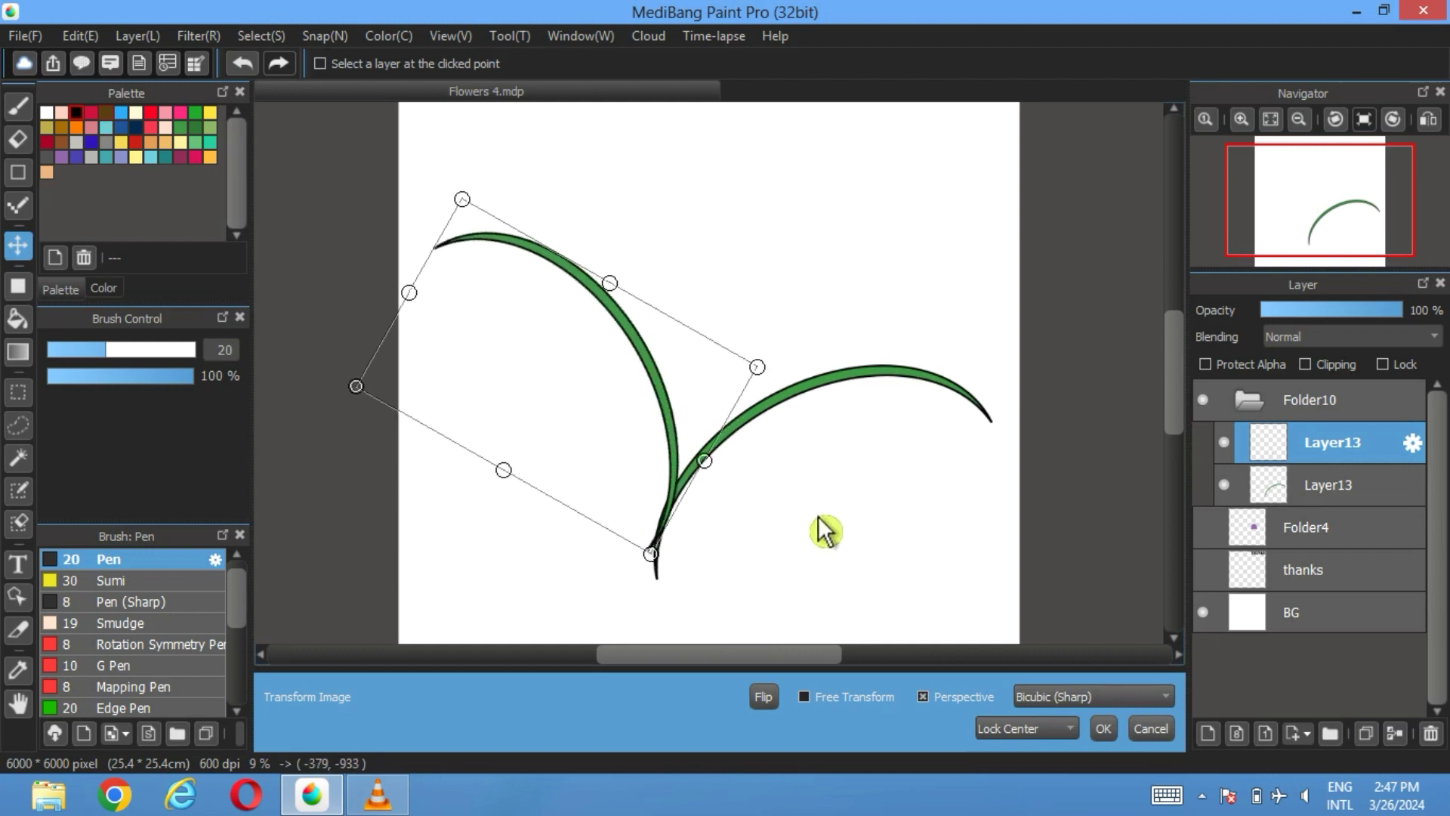
{"action": "left_click", "coordinate": [1103, 728]}
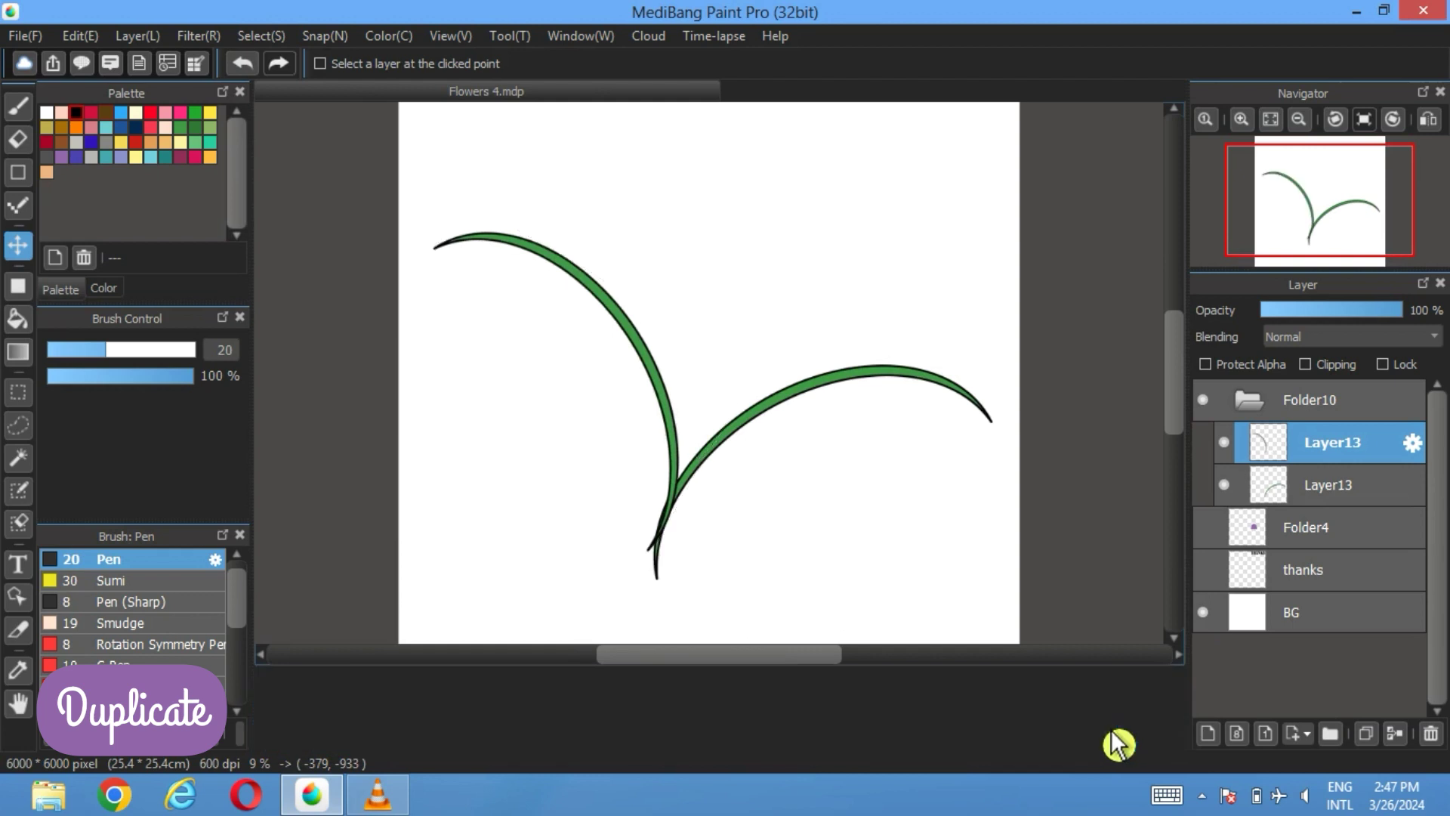
Duplicate the left stem and transform the copy into a taller, more upright stem, rotated clockwise and enlarged, with its base at the shared junction
{"action": "left_click", "coordinate": [1366, 732]}
{"action": "left_click", "coordinate": [261, 35]}
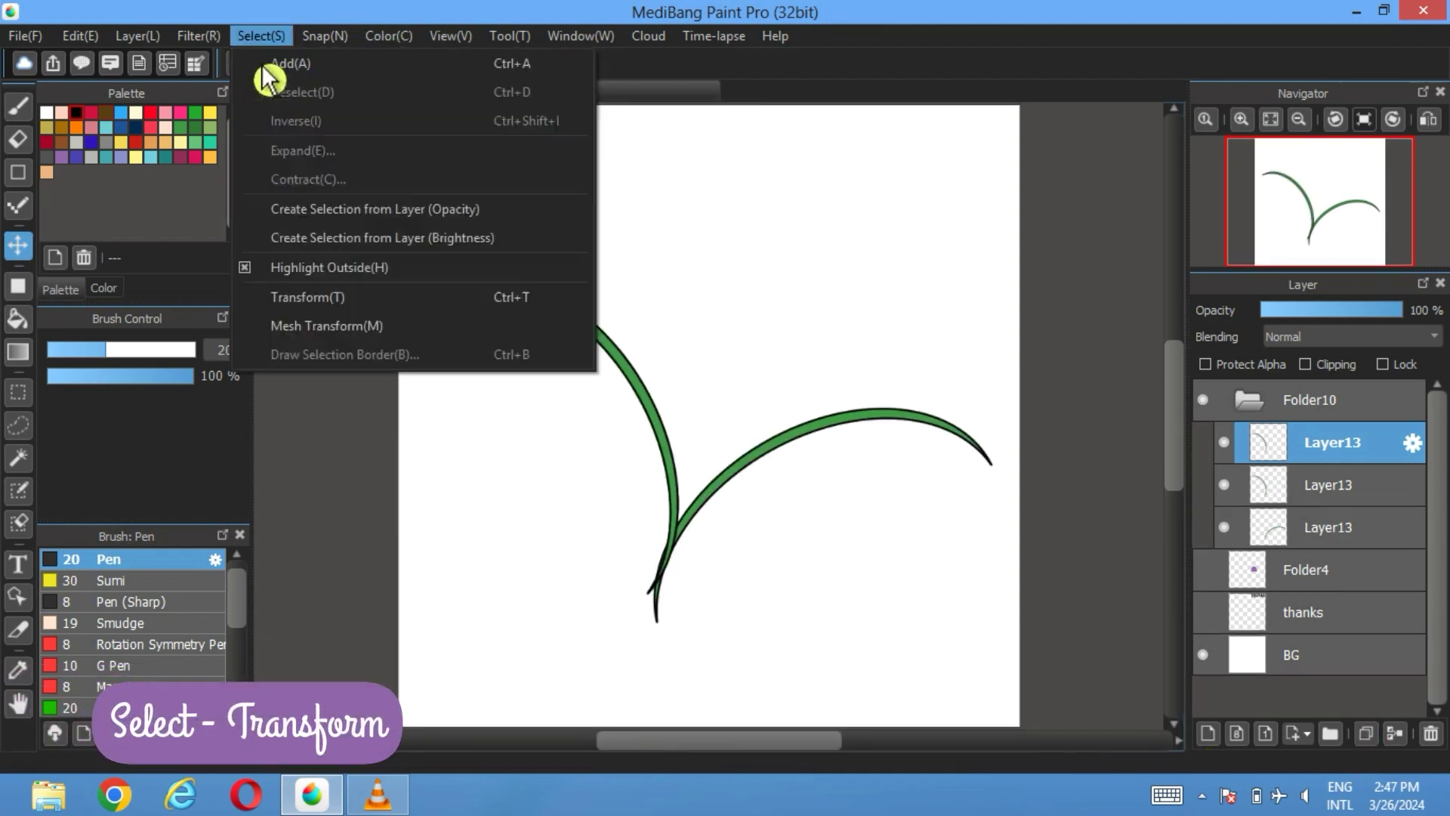
{"action": "left_click", "coordinate": [323, 295]}
{"action": "left_click_drag", "start_coordinate": [808, 412], "coordinate": [492, 287]}
{"action": "left_click_drag", "start_coordinate": [748, 306], "coordinate": [737, 288]}
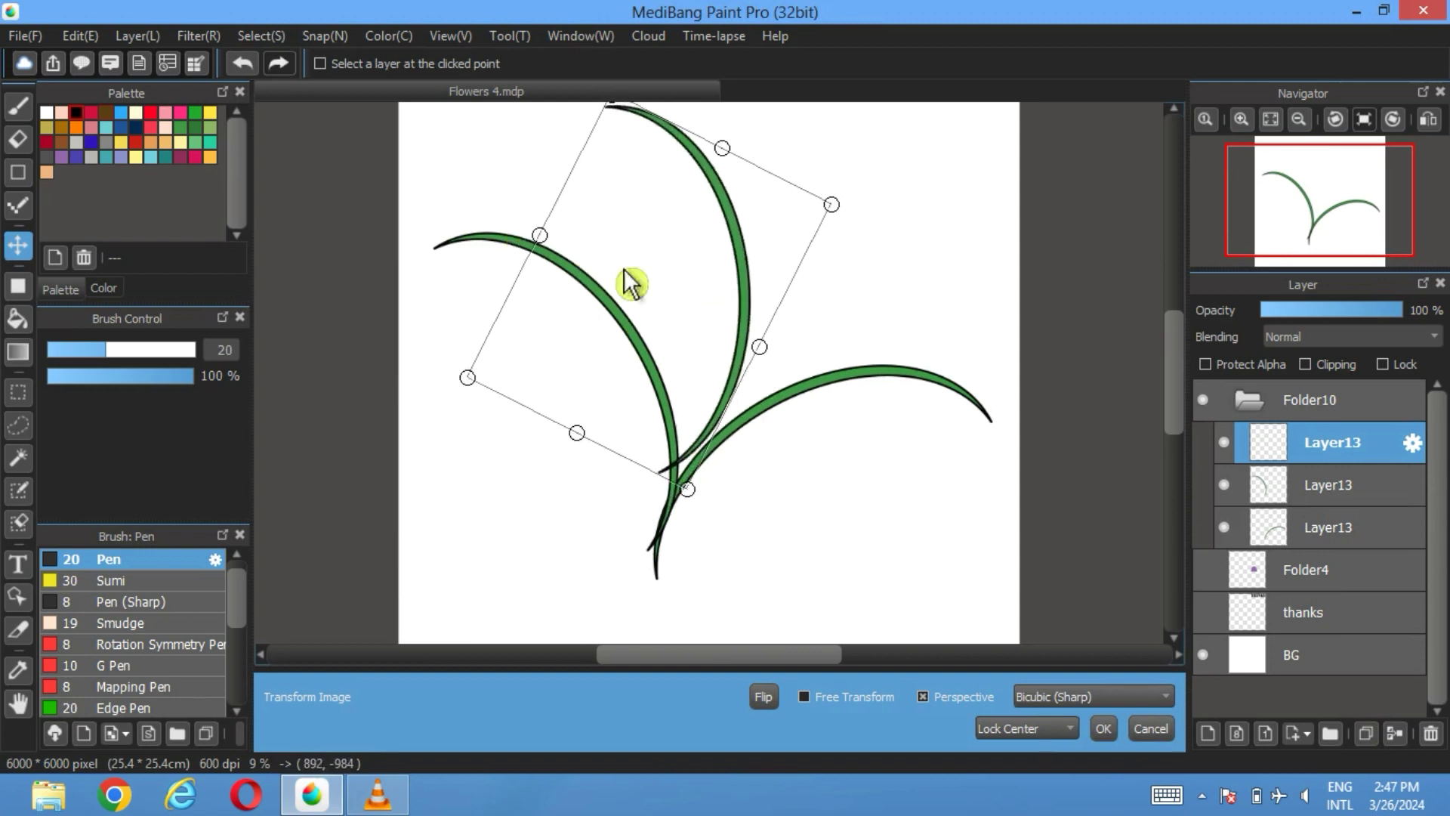
{"action": "left_click_drag", "start_coordinate": [693, 494], "coordinate": [708, 521]}
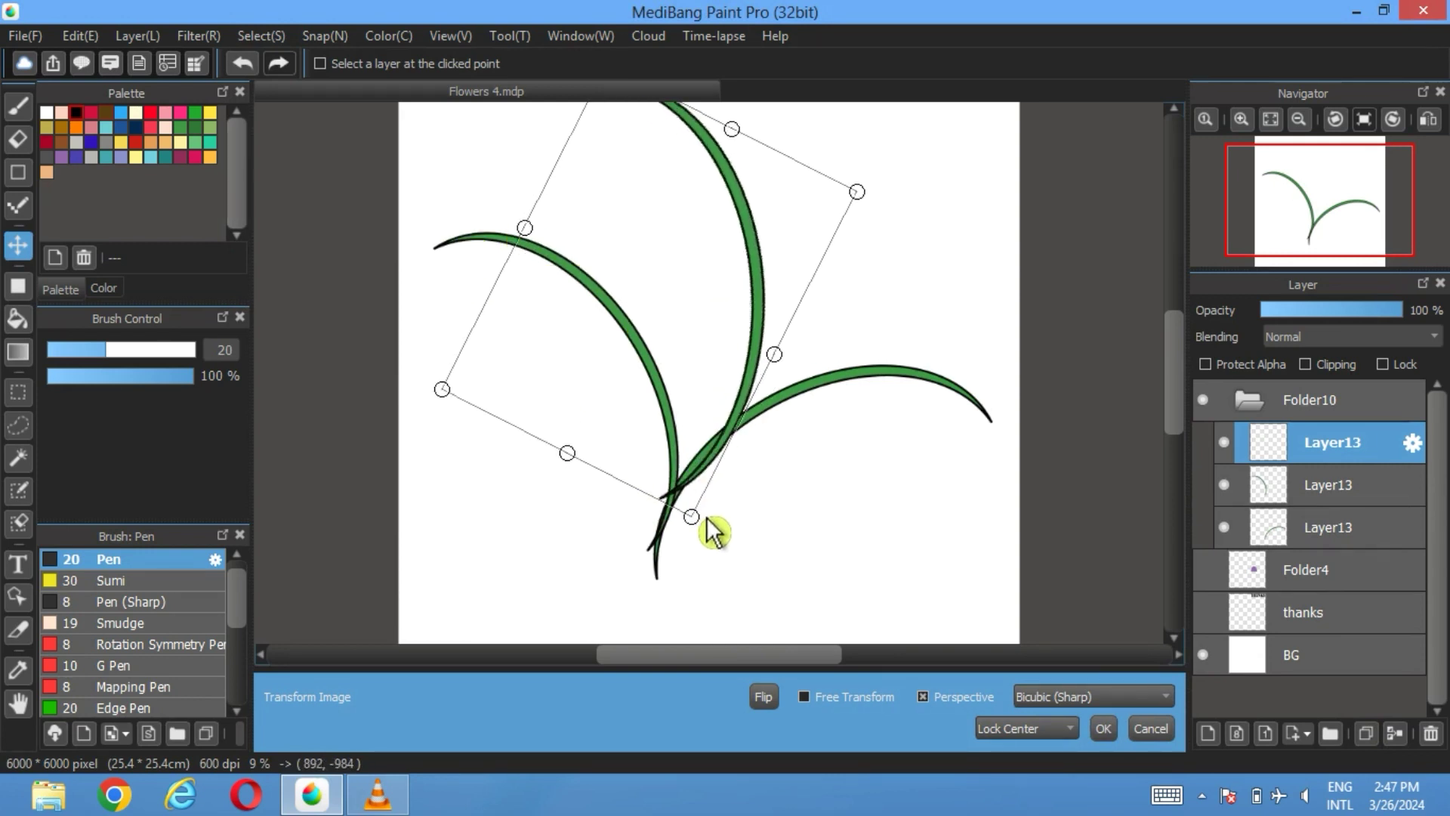
{"action": "left_click", "coordinate": [1298, 119]}
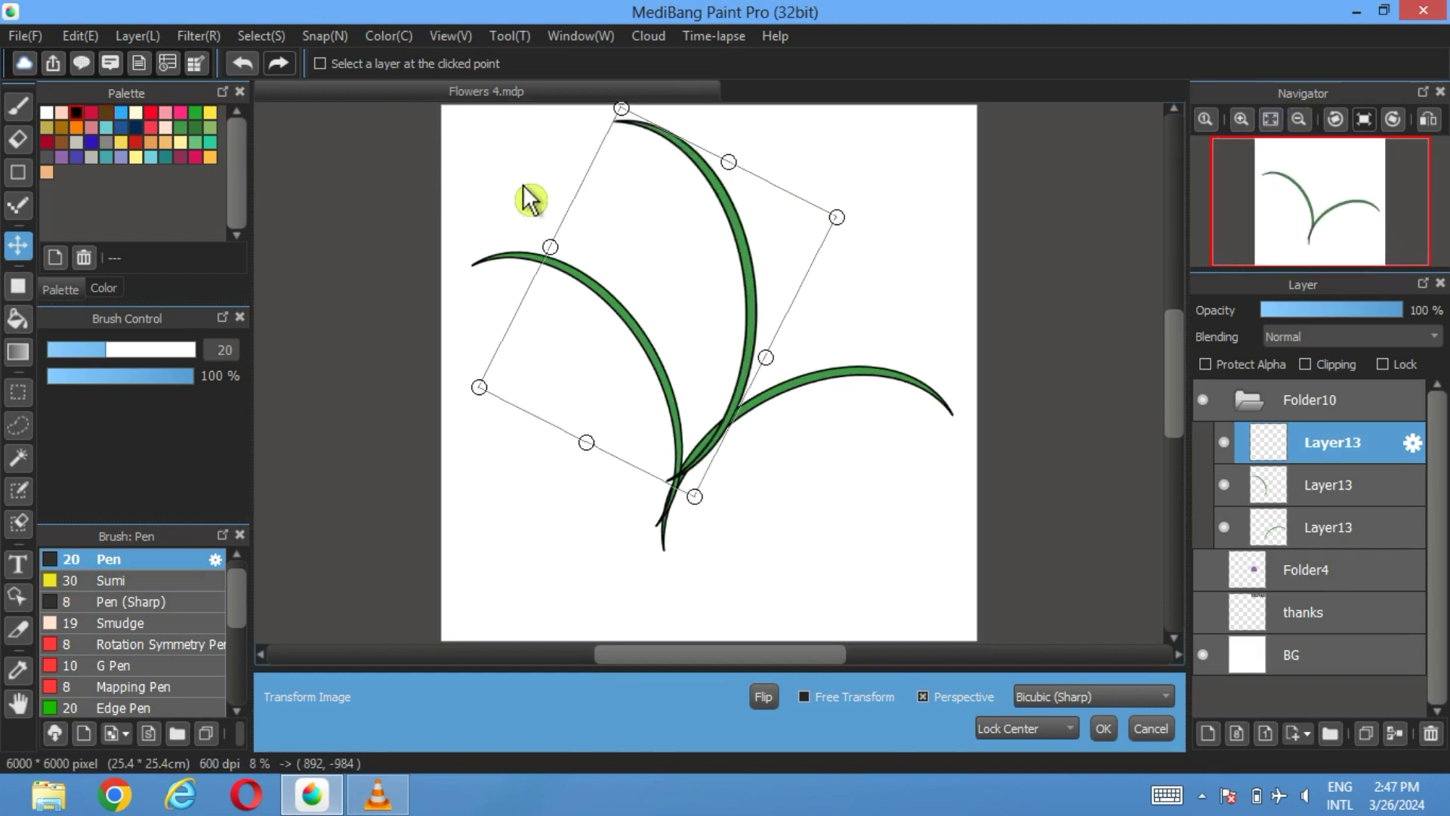
{"action": "left_click_drag", "start_coordinate": [765, 317], "coordinate": [738, 323]}
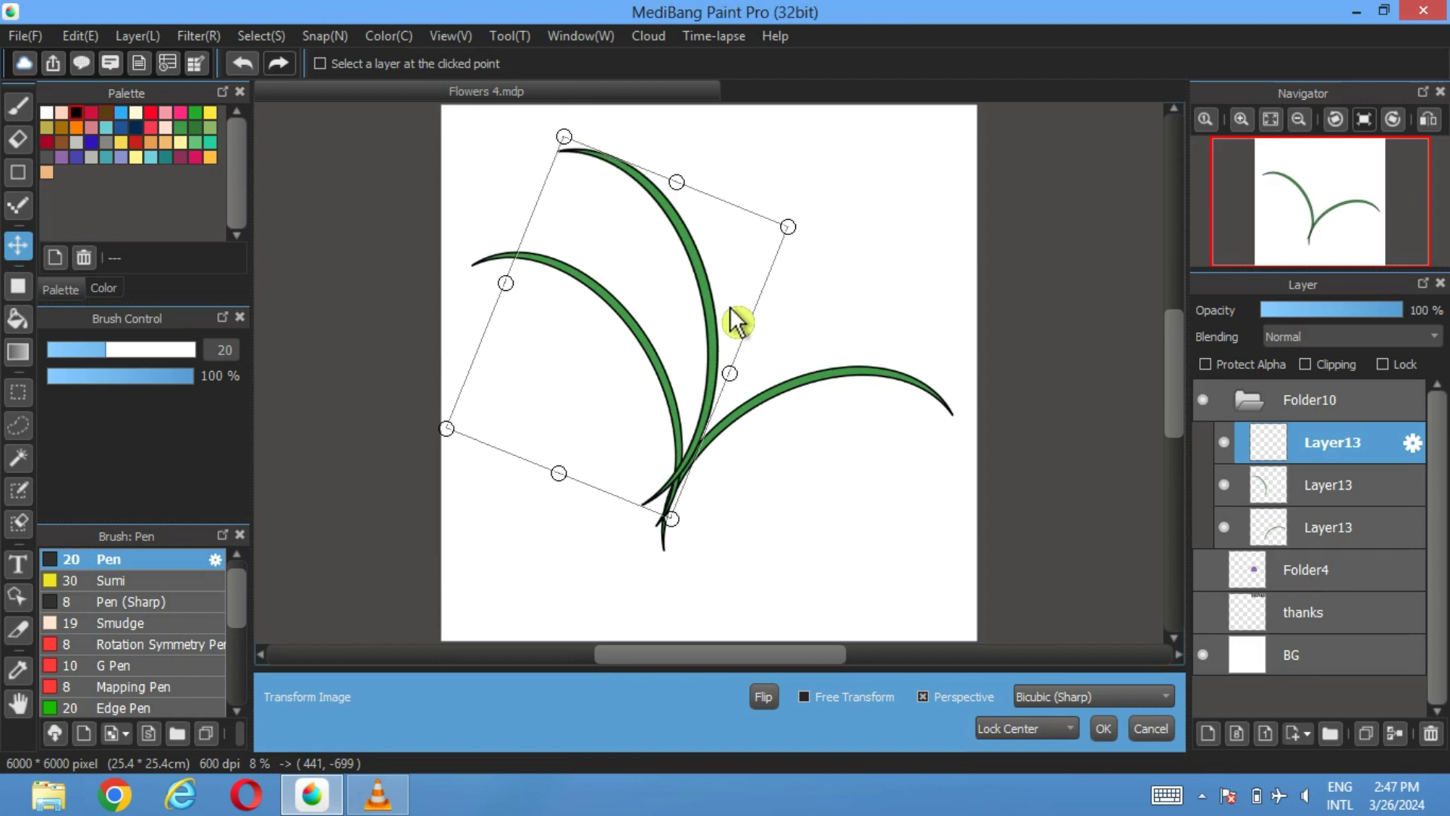
{"action": "left_click_drag", "start_coordinate": [730, 317], "coordinate": [727, 314]}
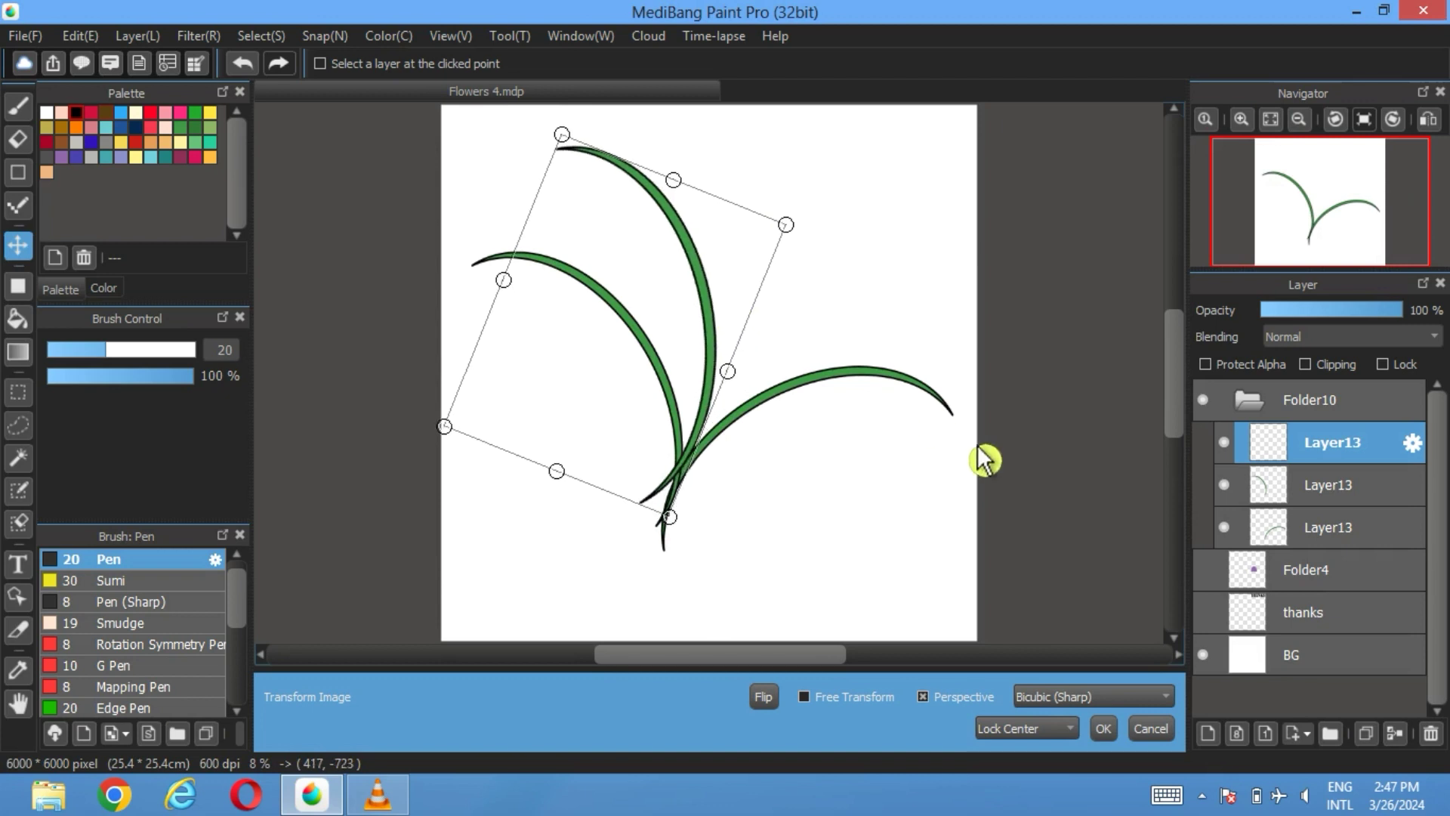
{"action": "left_click", "coordinate": [1109, 730]}
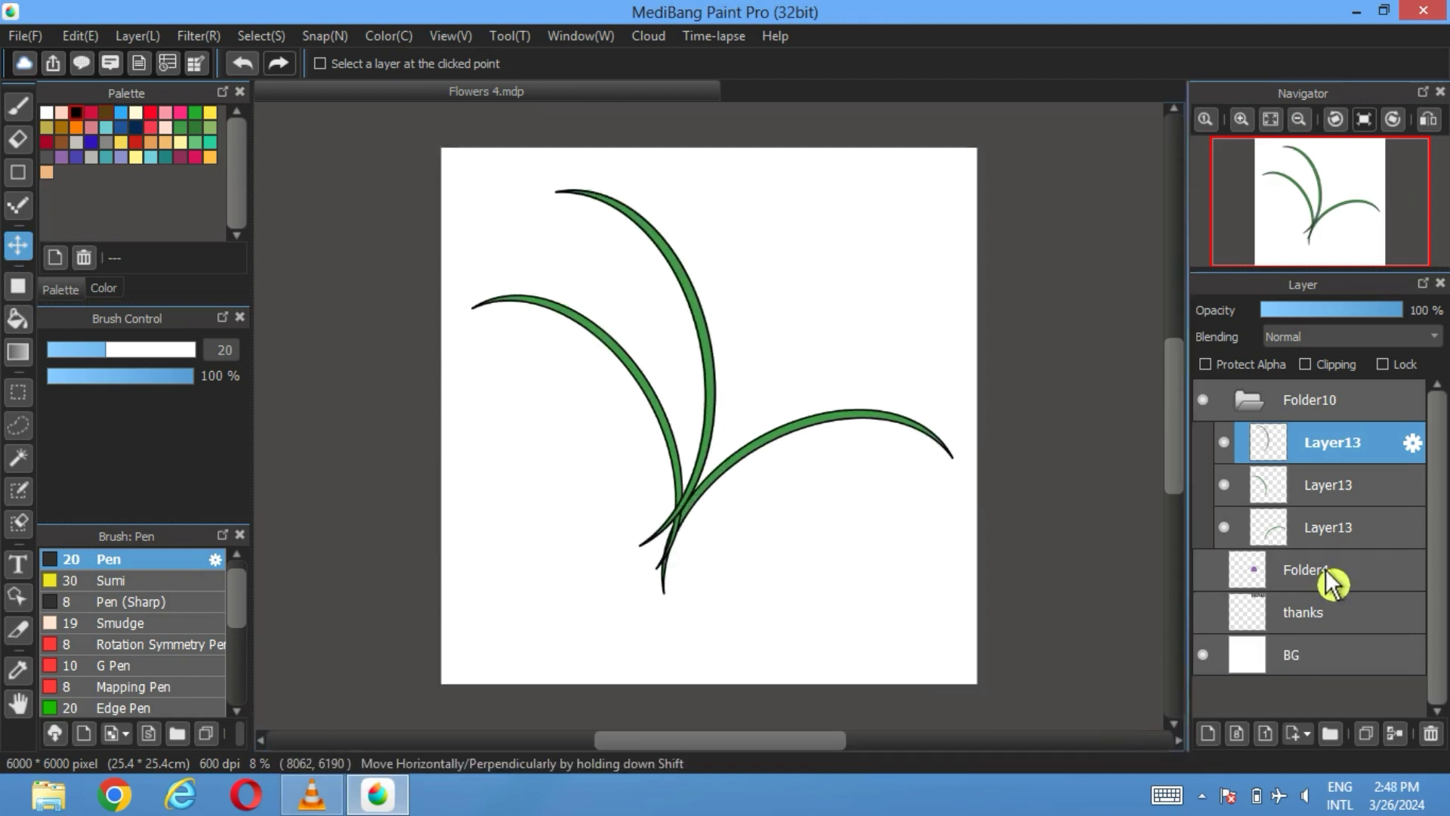
Reorder the stem layers in the folder with the right stem on top, the left stem below it and the tall stem last
{"action": "left_click_drag", "start_coordinate": [1328, 531], "coordinate": [1329, 438]}
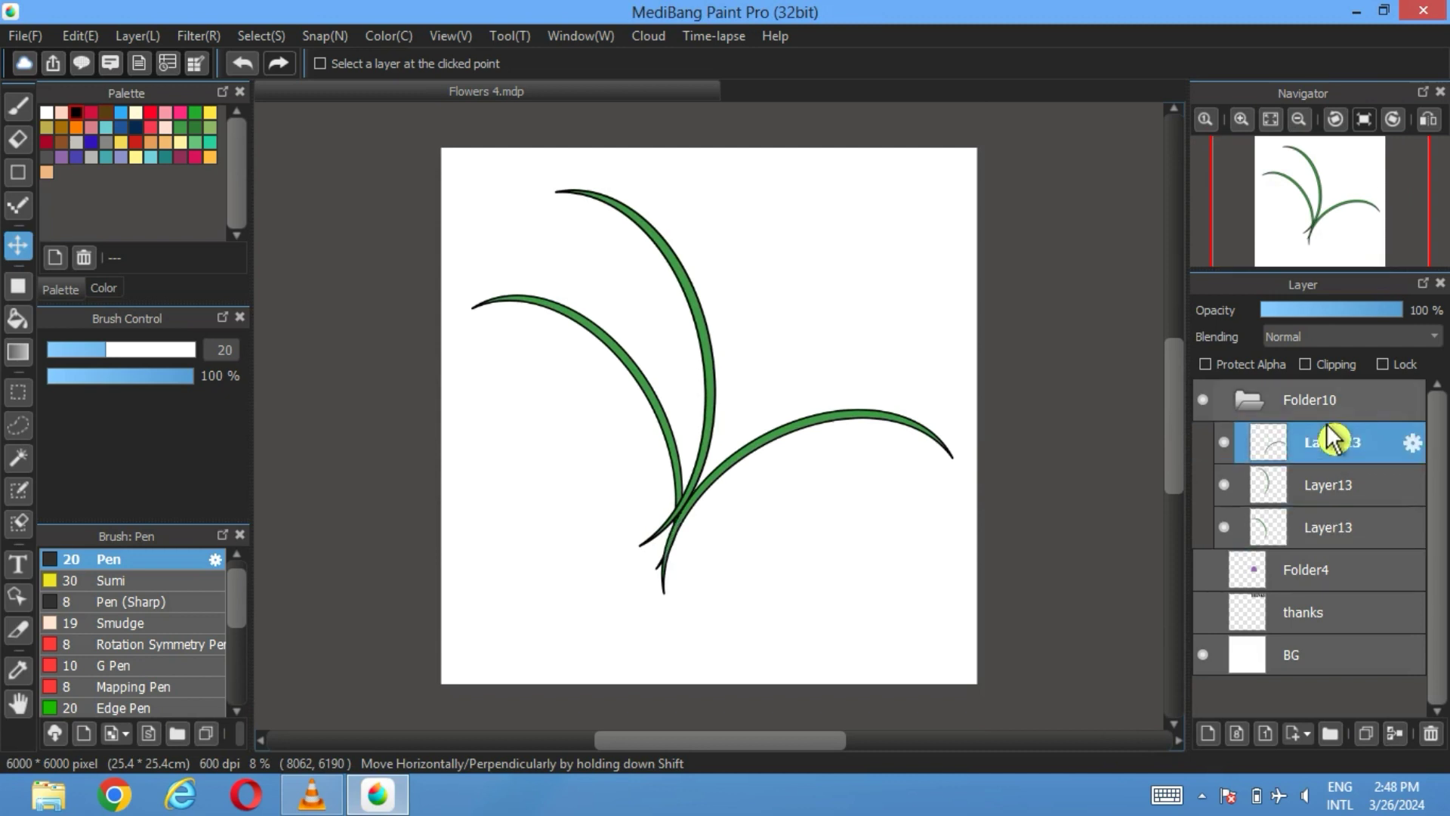
{"action": "left_click_drag", "start_coordinate": [1327, 532], "coordinate": [1327, 479]}
{"action": "left_click", "coordinate": [1327, 453]}
Duplicate the right stem and transform the copy, rotating it counterclockwise and placing it above the original with its base at the junction
{"action": "left_click", "coordinate": [1365, 733]}
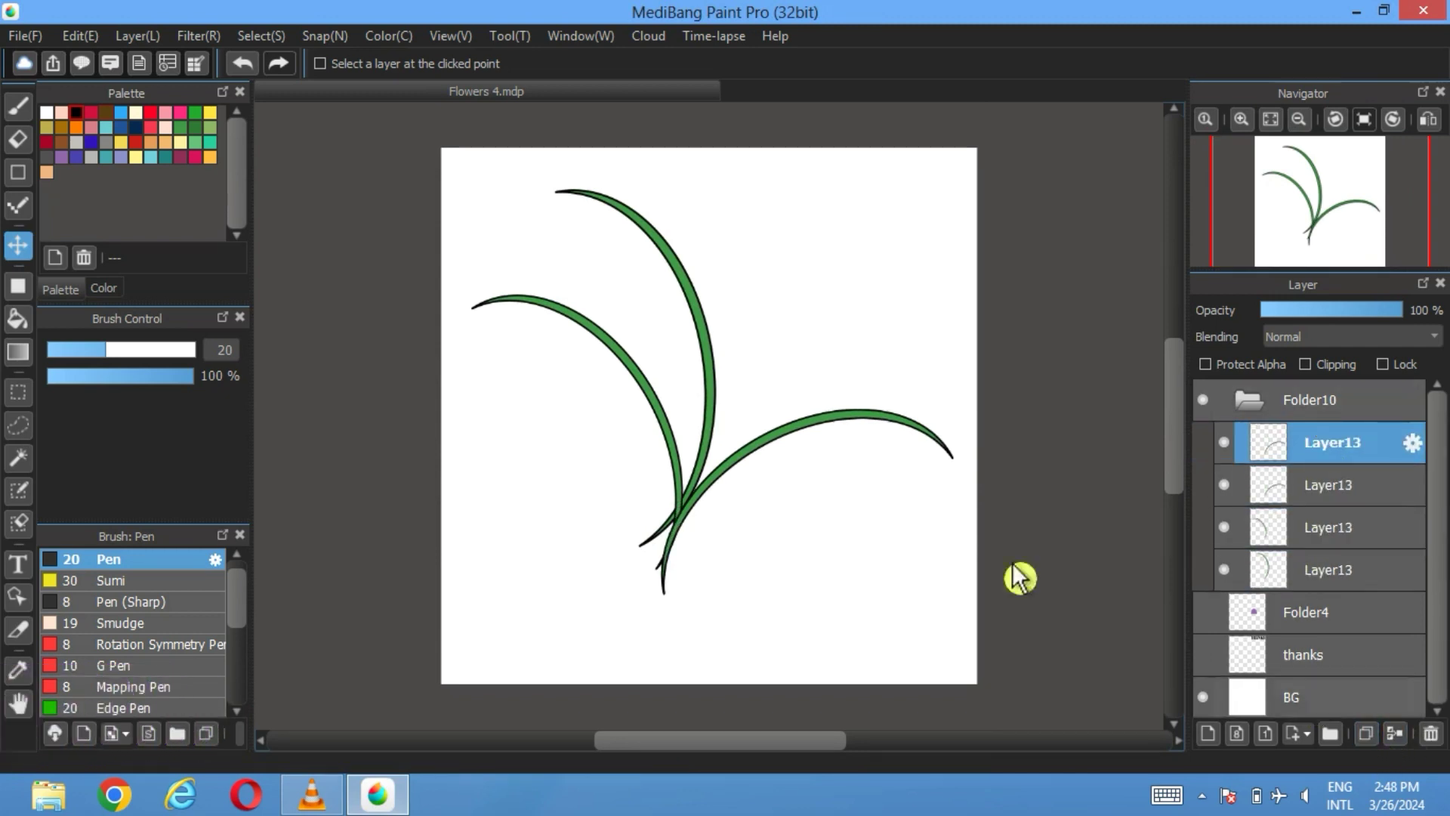
{"action": "left_click_drag", "start_coordinate": [829, 444], "coordinate": [759, 343]}
{"action": "left_click", "coordinate": [262, 35]}
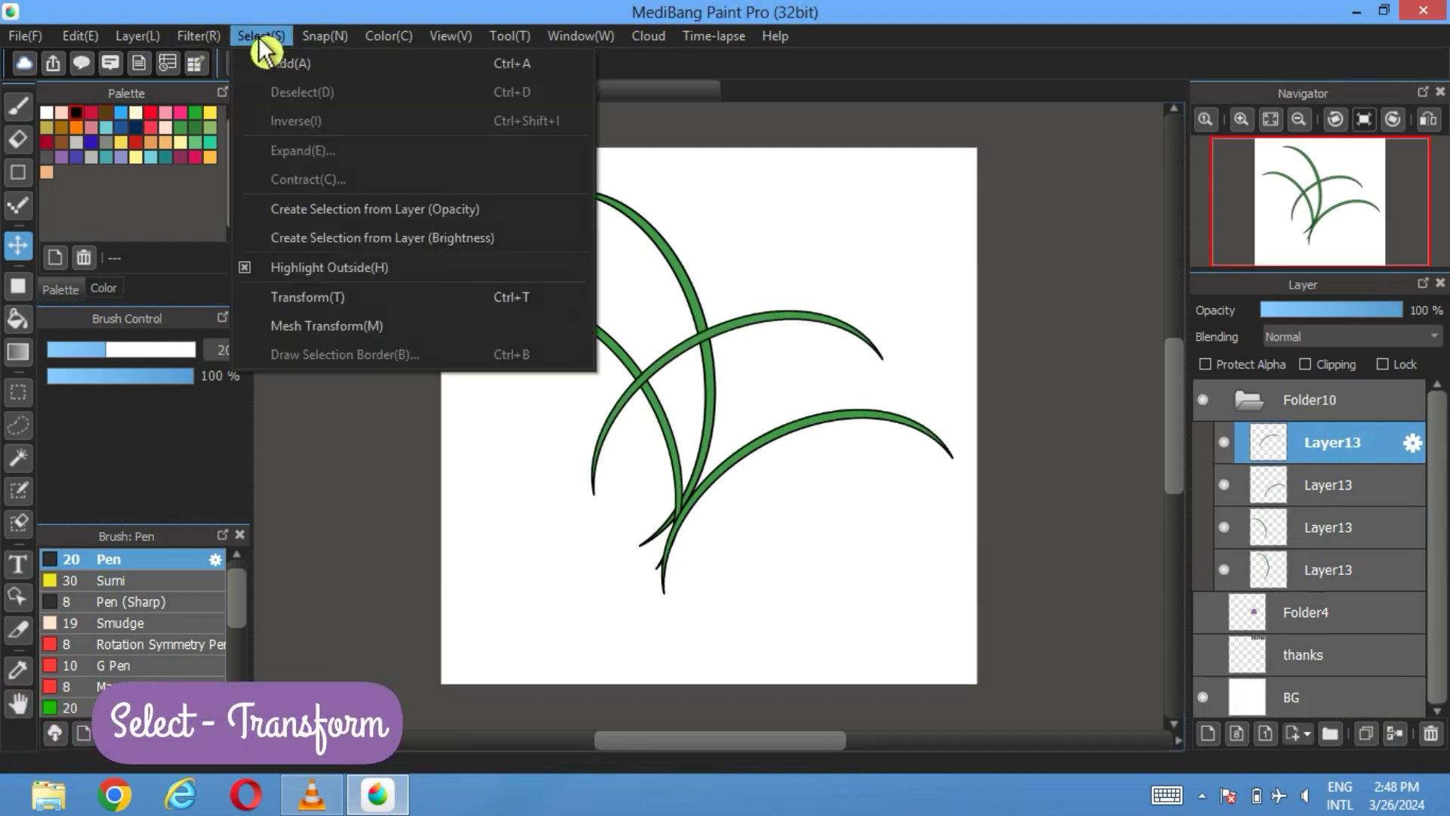
{"action": "left_click", "coordinate": [333, 297]}
{"action": "left_click_drag", "start_coordinate": [570, 534], "coordinate": [843, 315]}
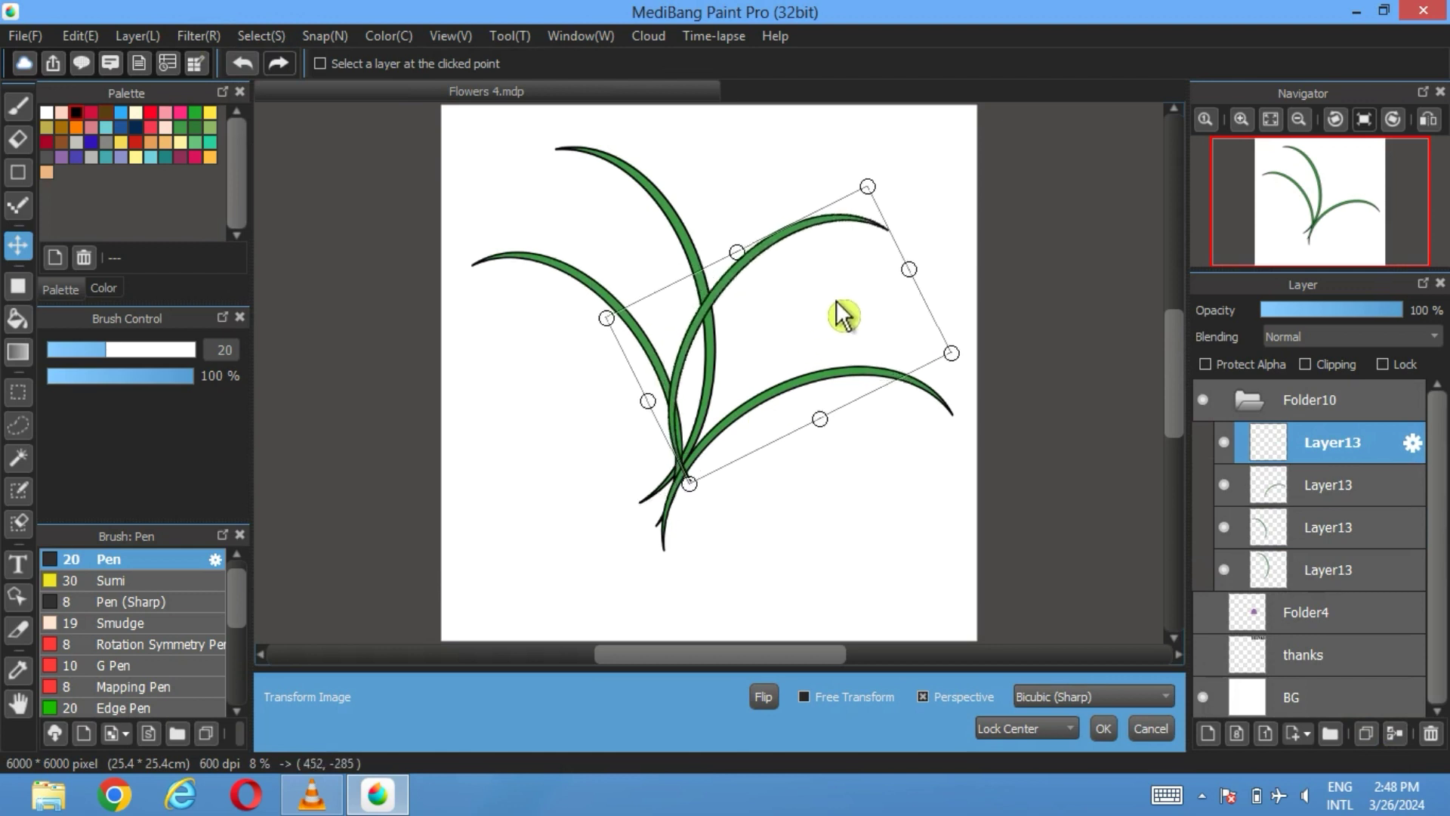
{"action": "left_click", "coordinate": [1104, 728]}
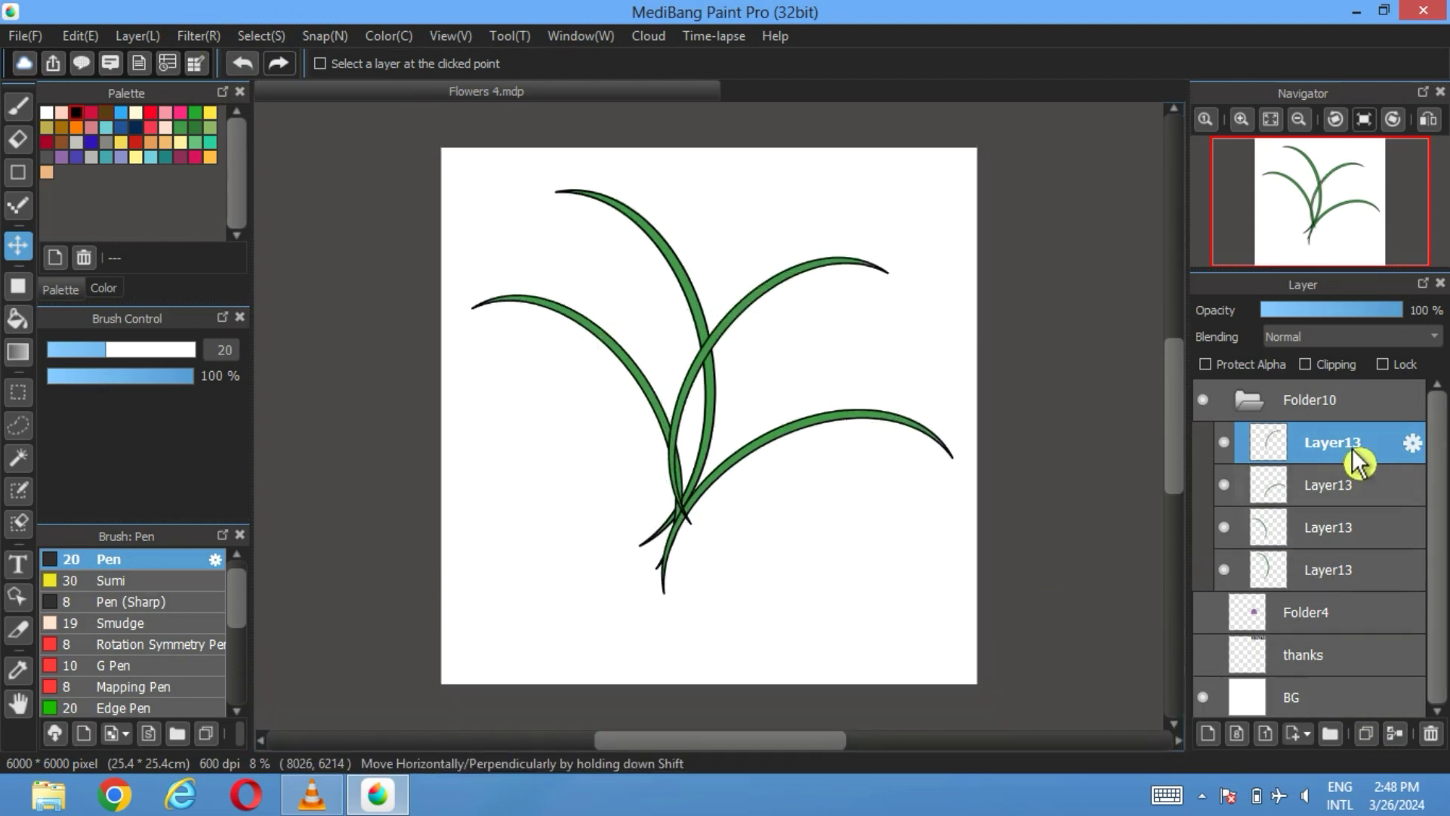
Move the upper-right stem's layer to the bottom of the folder and erase its part below the crossing with the tall stem
{"action": "left_click_drag", "start_coordinate": [1346, 450], "coordinate": [1353, 578]}
{"action": "scroll", "coordinate": [680, 340], "scroll_direction": "up", "scroll_amount": 1}
{"action": "scroll", "coordinate": [682, 342], "scroll_direction": "up", "scroll_amount": 1}
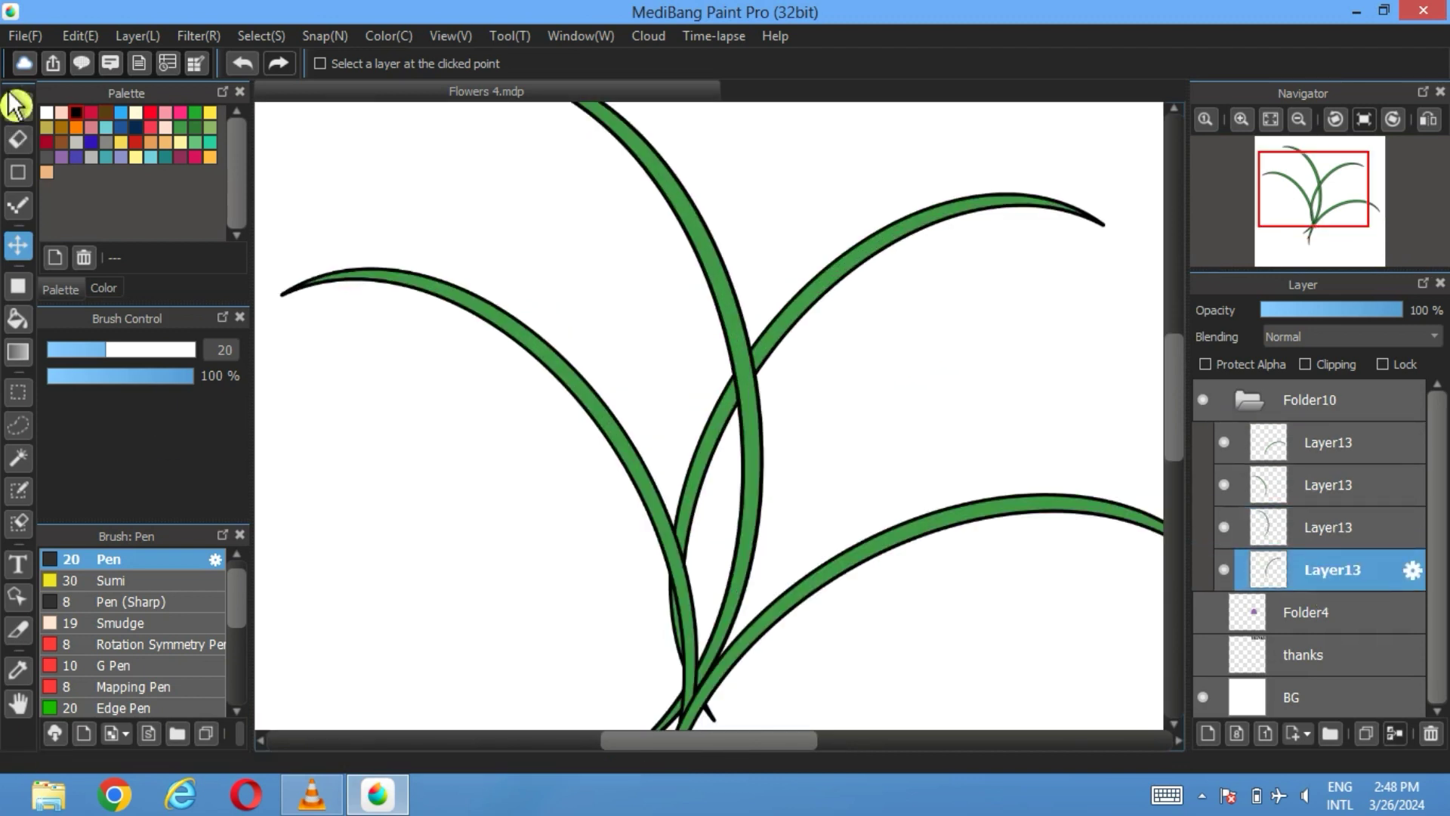
{"action": "left_click", "coordinate": [19, 143]}
{"action": "left_click_drag", "start_coordinate": [151, 351], "coordinate": [193, 352]}
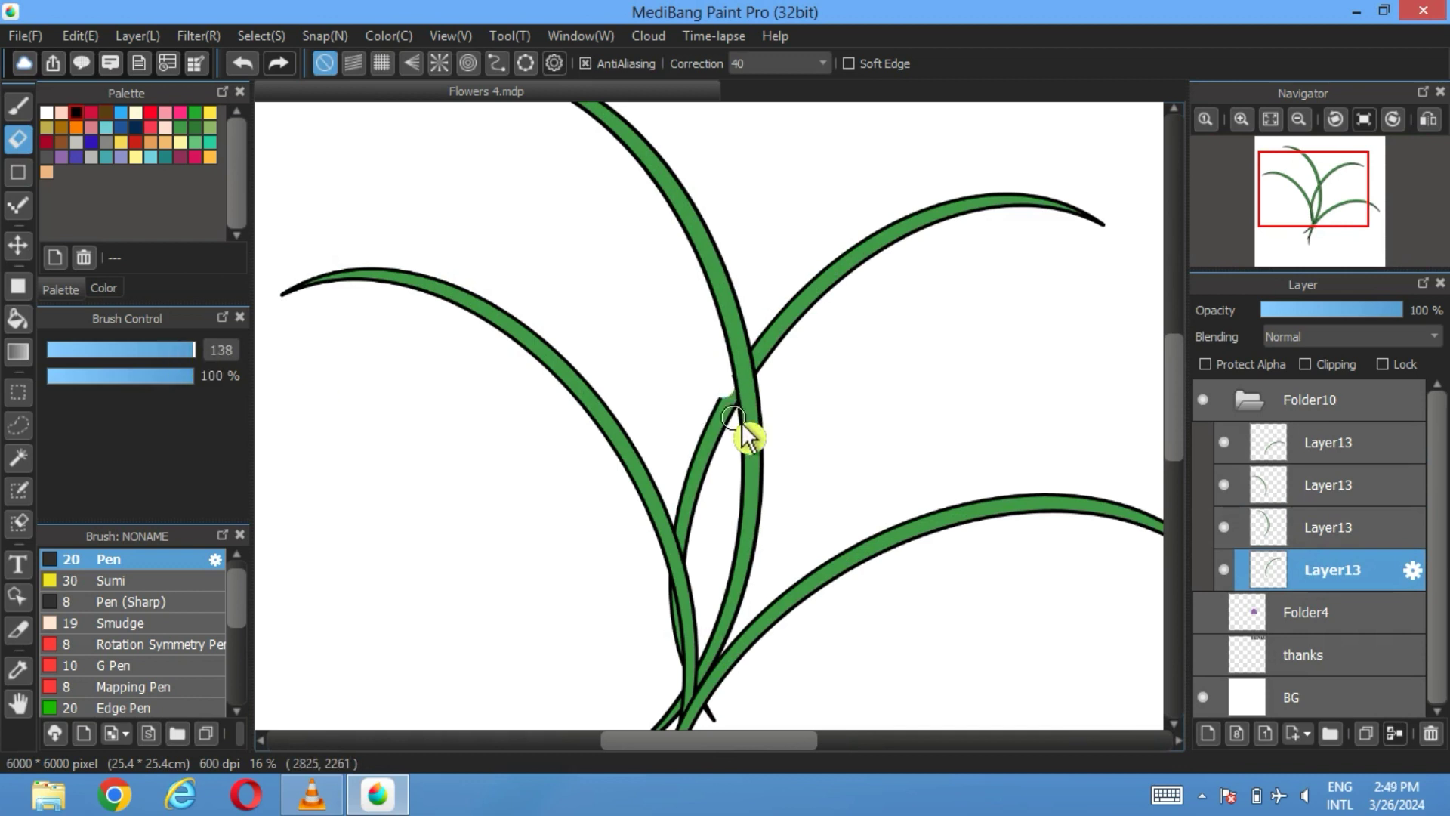
{"action": "left_click_drag", "start_coordinate": [184, 352], "coordinate": [224, 352]}
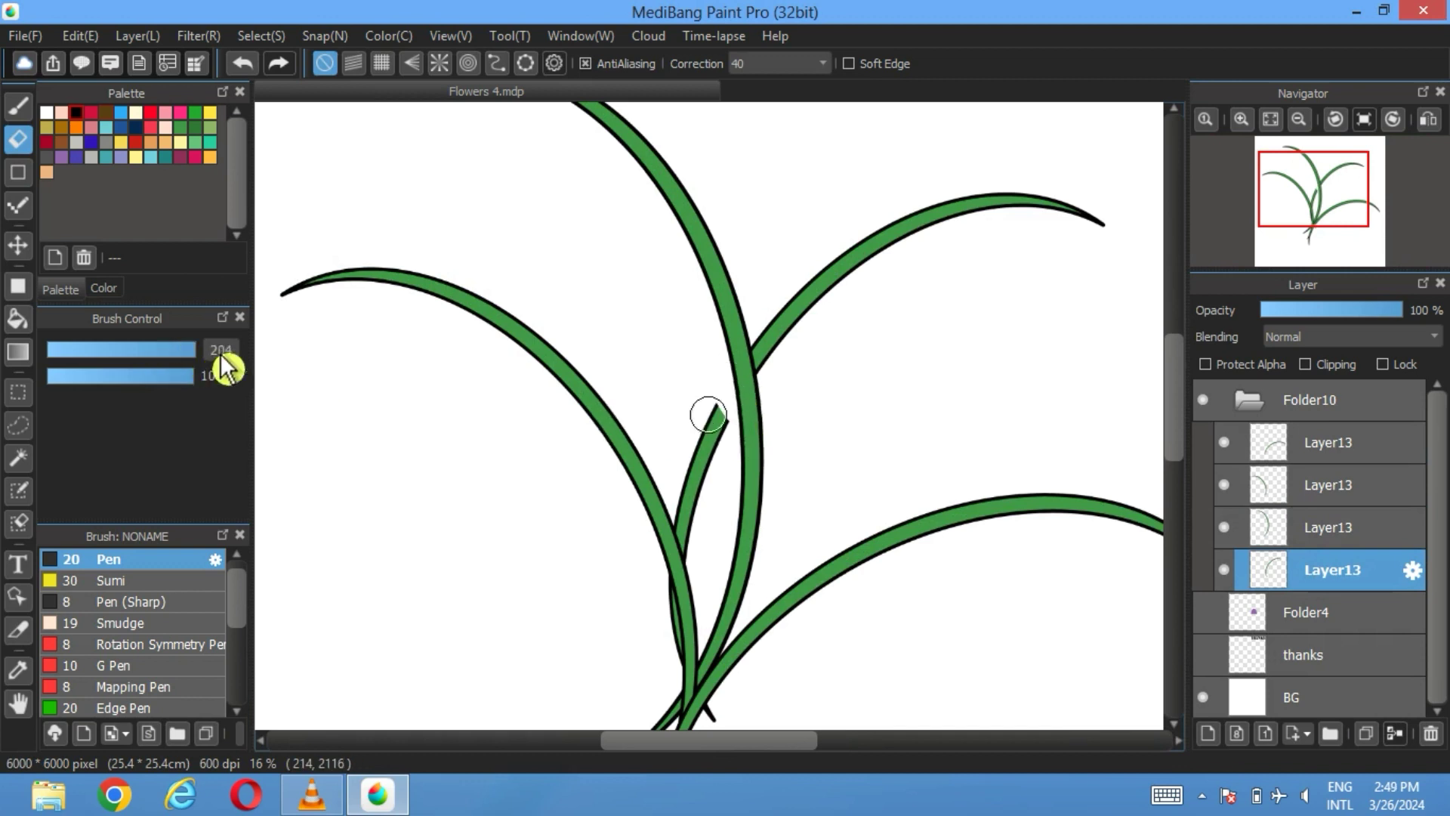
{"action": "scroll", "coordinate": [646, 494], "scroll_direction": "down", "scroll_amount": 2}
{"action": "mouse_move", "coordinate": [731, 326]}
{"action": "left_mouse_down"}
{"action": "mouse_move", "coordinate": [723, 386]}
{"action": "mouse_move", "coordinate": [708, 378]}
{"action": "mouse_move", "coordinate": [712, 329]}
{"action": "mouse_move", "coordinate": [691, 380]}
{"action": "left_mouse_up"}
{"action": "left_click_drag", "start_coordinate": [163, 352], "coordinate": [242, 366]}
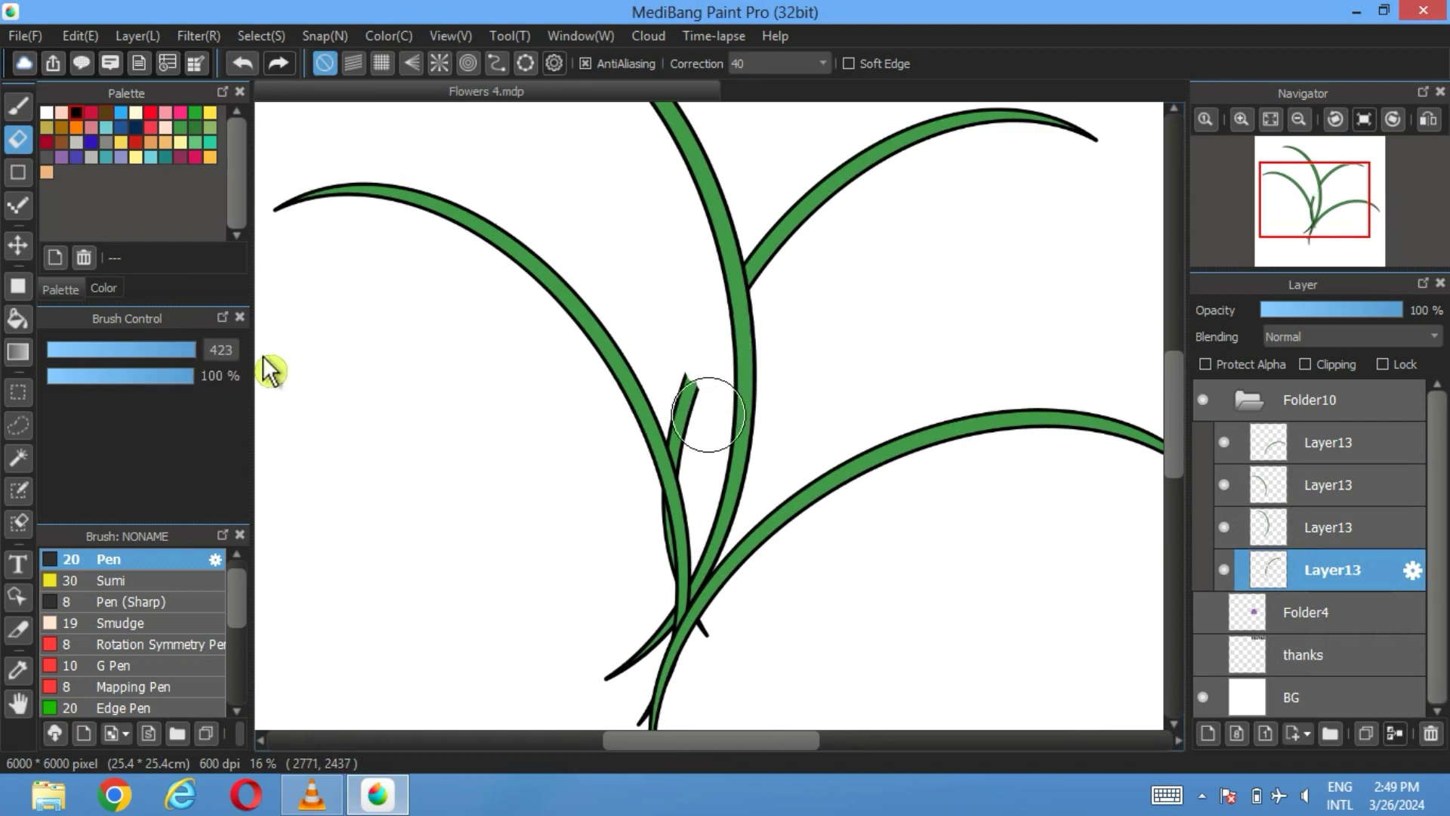
{"action": "mouse_move", "coordinate": [688, 405]}
{"action": "left_mouse_down"}
{"action": "mouse_move", "coordinate": [659, 560]}
{"action": "mouse_move", "coordinate": [680, 663]}
{"action": "left_mouse_up"}
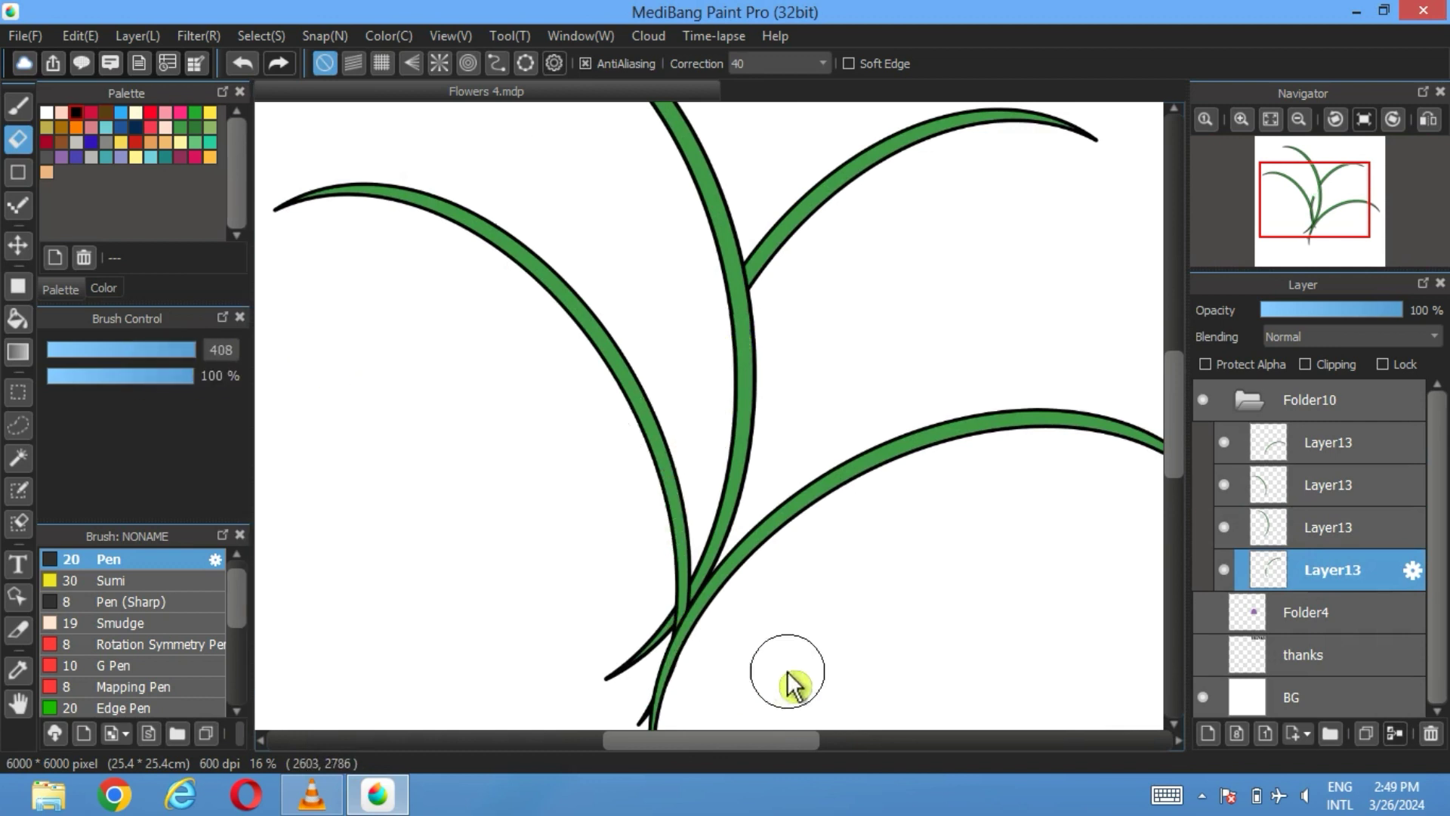
Erase the base tips of the tall stem and the left stem that protrude past the right stem, each on its own layer
{"action": "left_click", "coordinate": [1331, 538]}
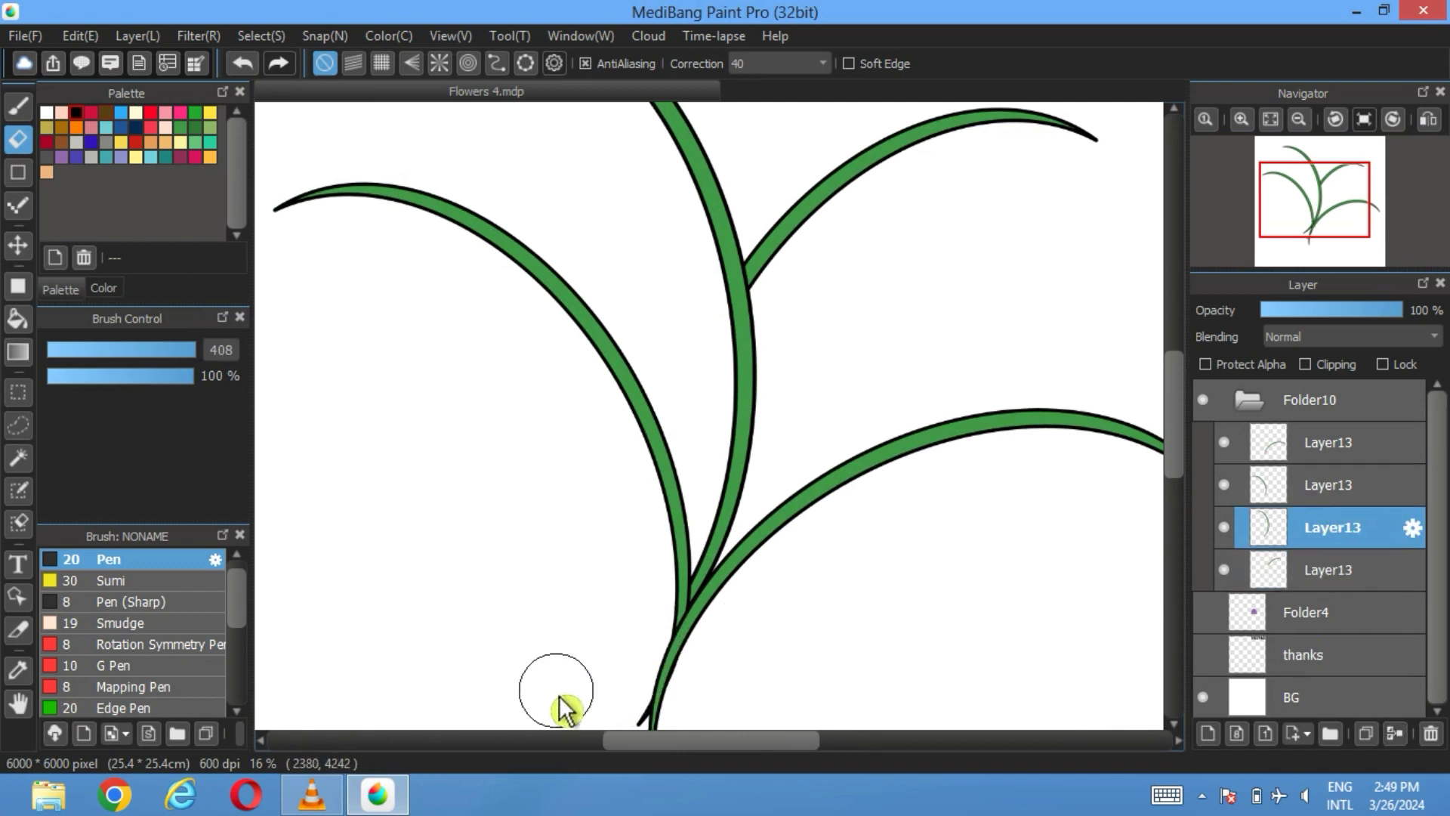
{"action": "left_click", "coordinate": [1289, 492]}
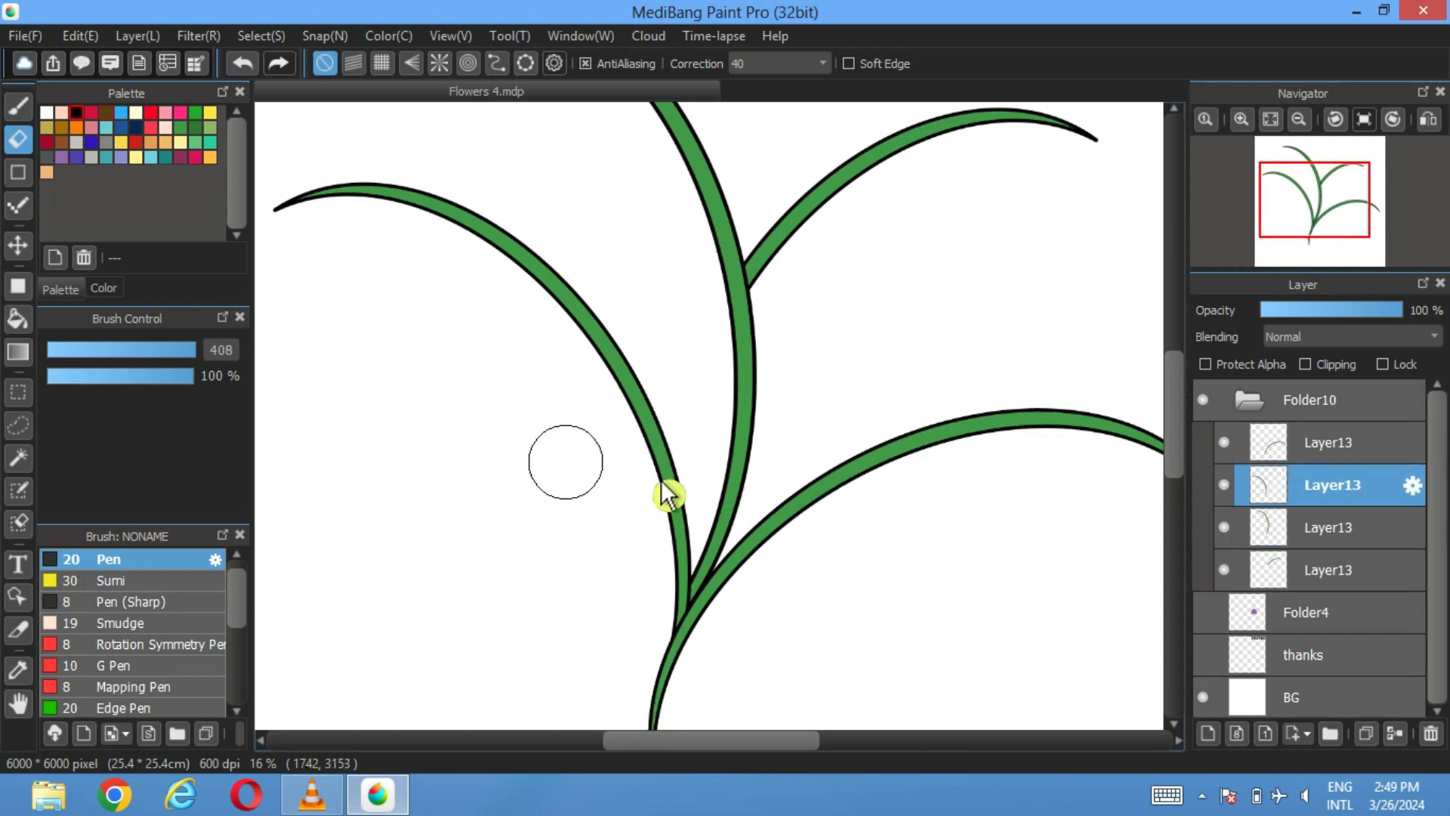
Collapse the stem folder, add a new layer folder above it, and place the blossom layer directly under the new folder, made visible
{"action": "left_click", "coordinate": [1268, 416]}
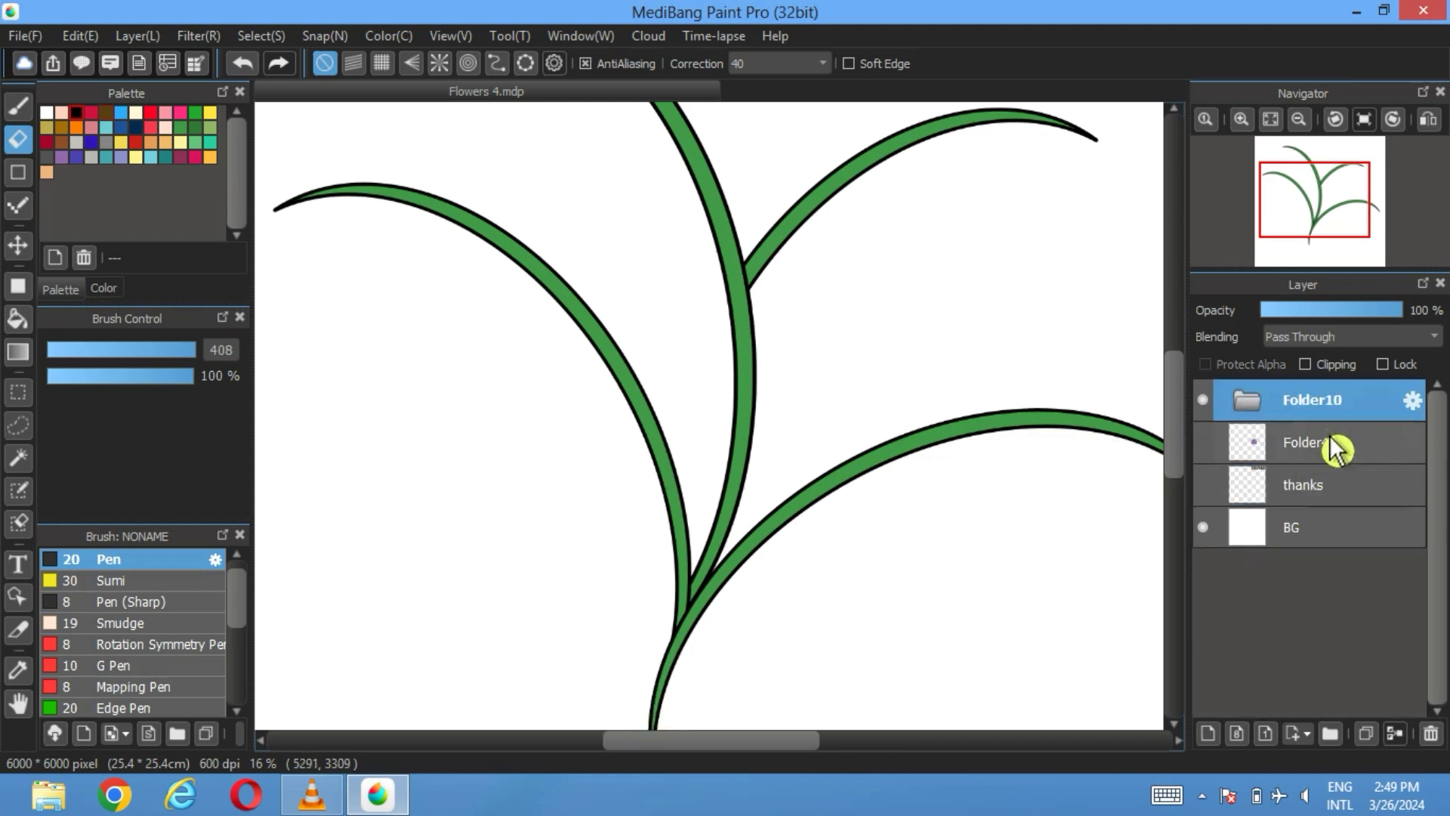
{"action": "scroll", "coordinate": [744, 463], "scroll_direction": "down", "scroll_amount": 3}
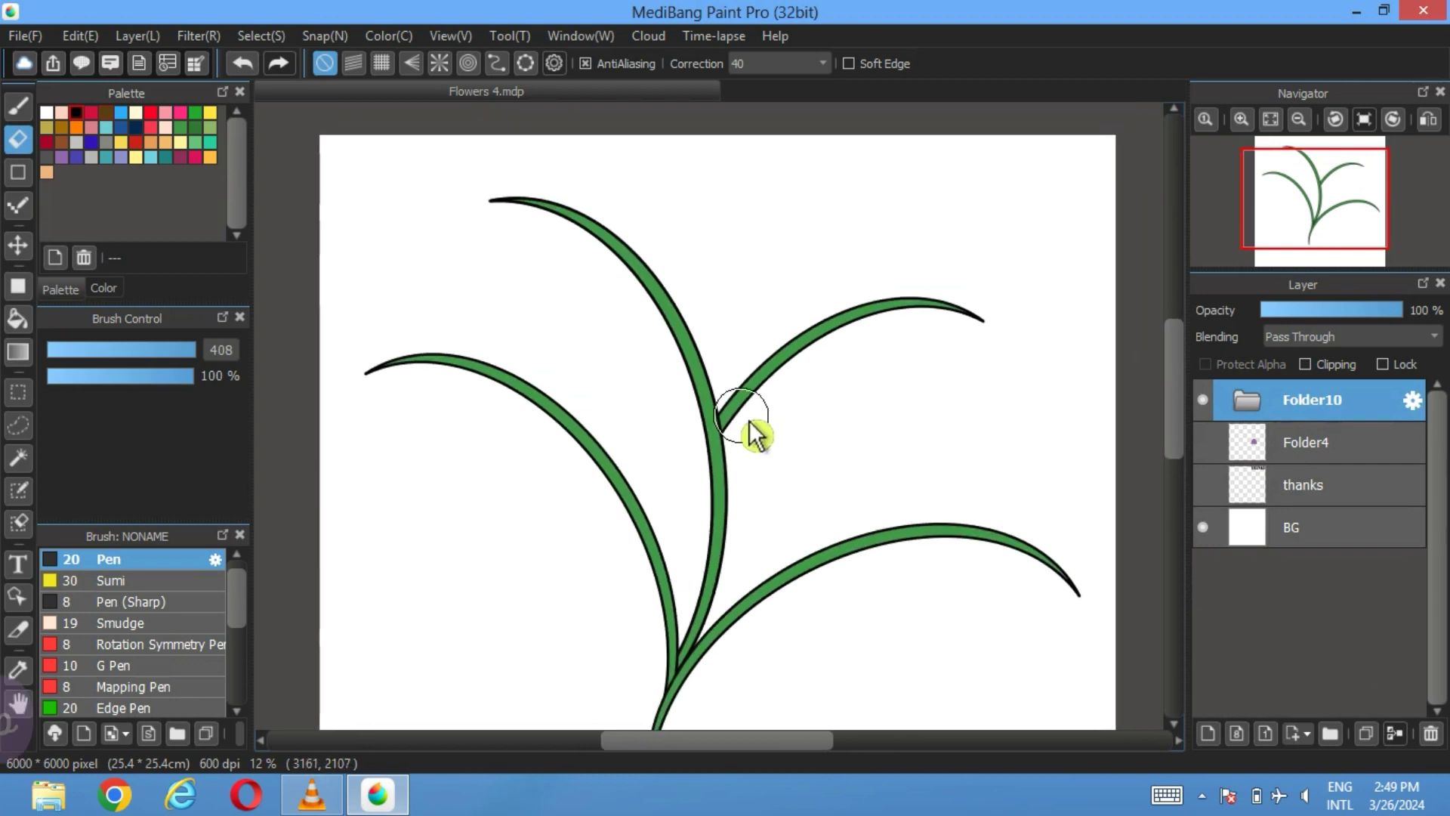
{"action": "left_click", "coordinate": [1333, 734]}
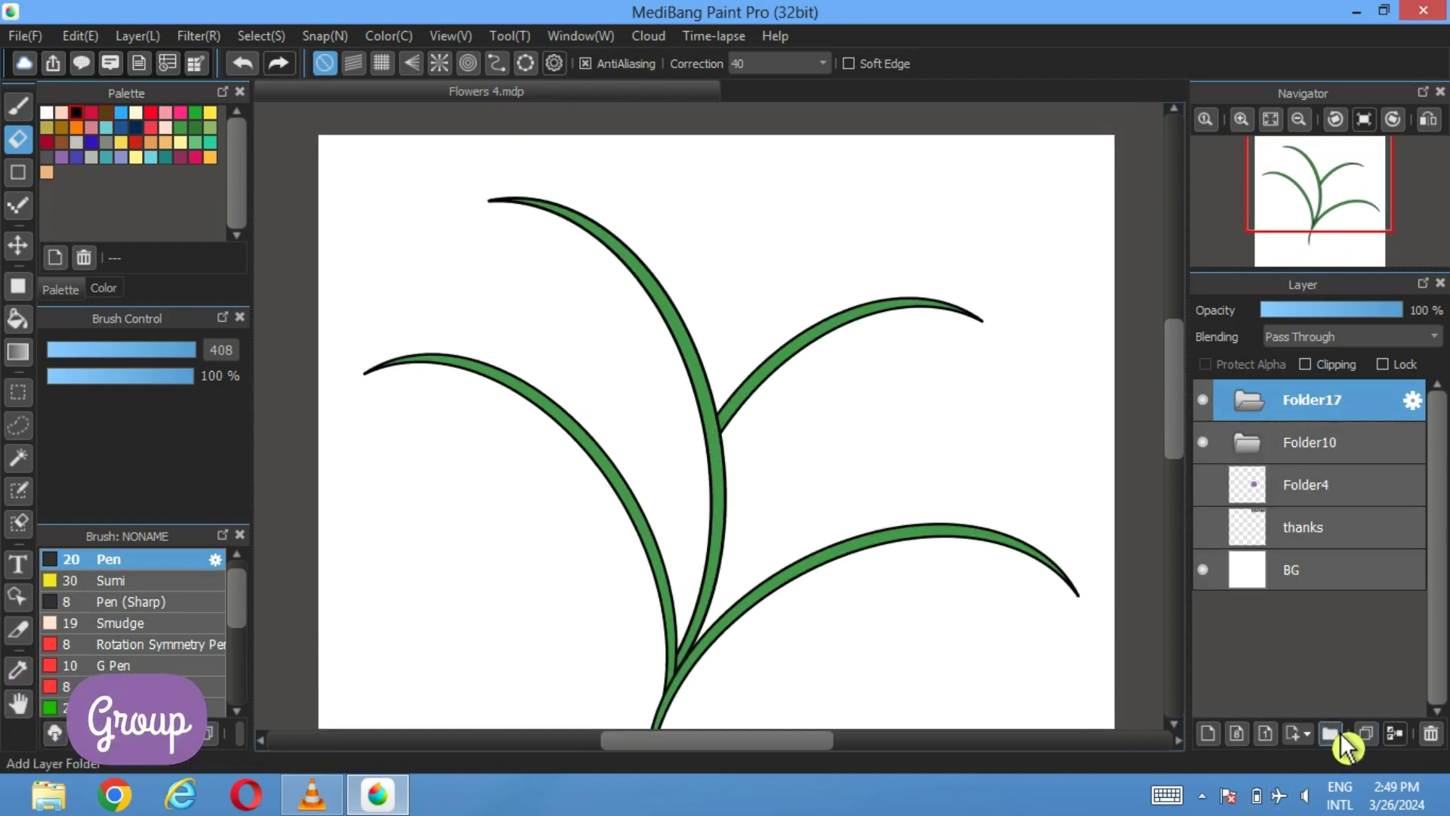
{"action": "left_click_drag", "start_coordinate": [1314, 488], "coordinate": [1265, 439]}
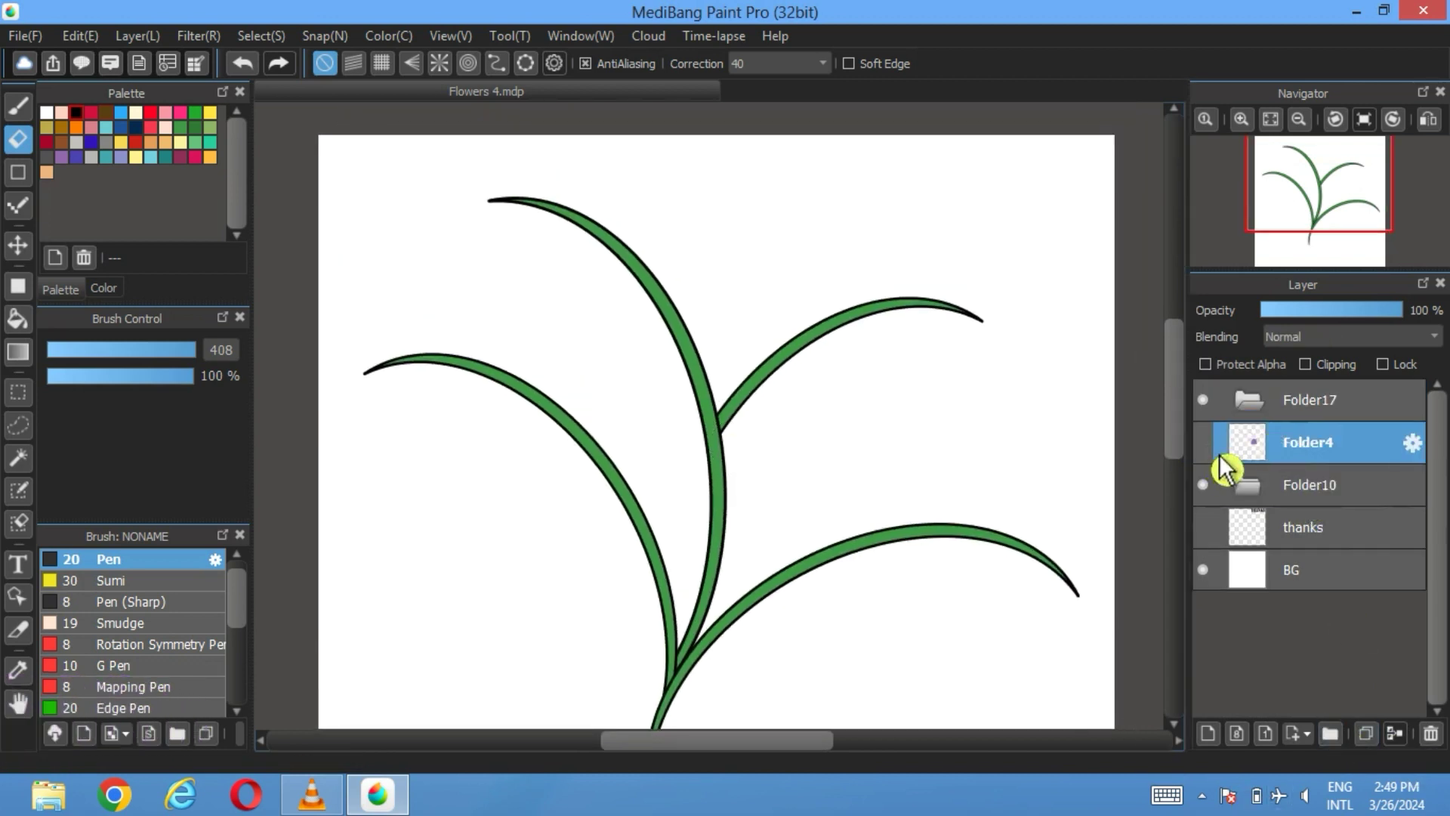
{"action": "left_click", "coordinate": [1203, 442]}
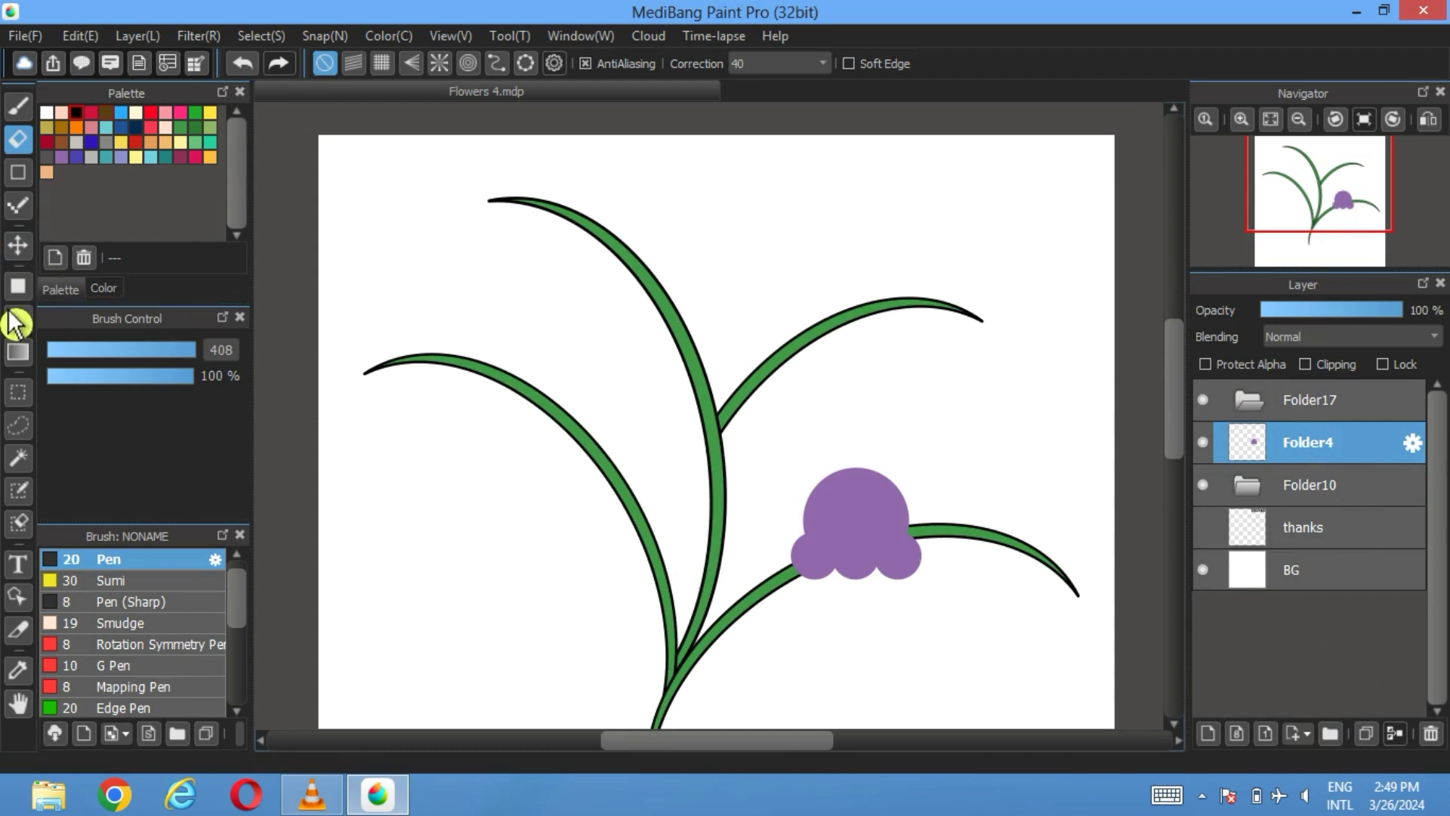
Move the purple blossom to the right stem's tip and transform it, scaling it down and rotating it clockwise to hang from the tip
{"action": "left_click", "coordinate": [18, 245]}
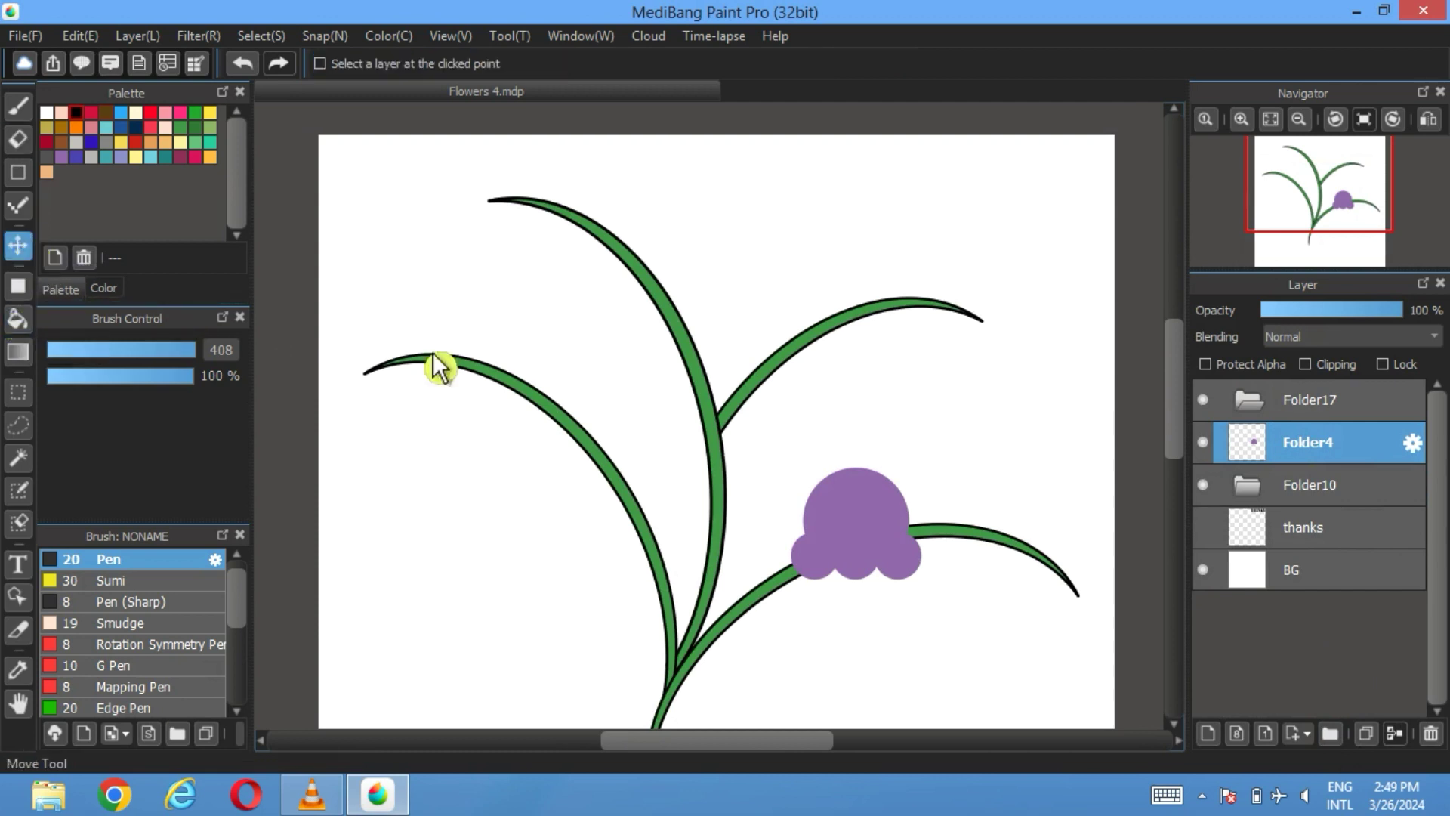
{"action": "left_click_drag", "start_coordinate": [868, 544], "coordinate": [1035, 644]}
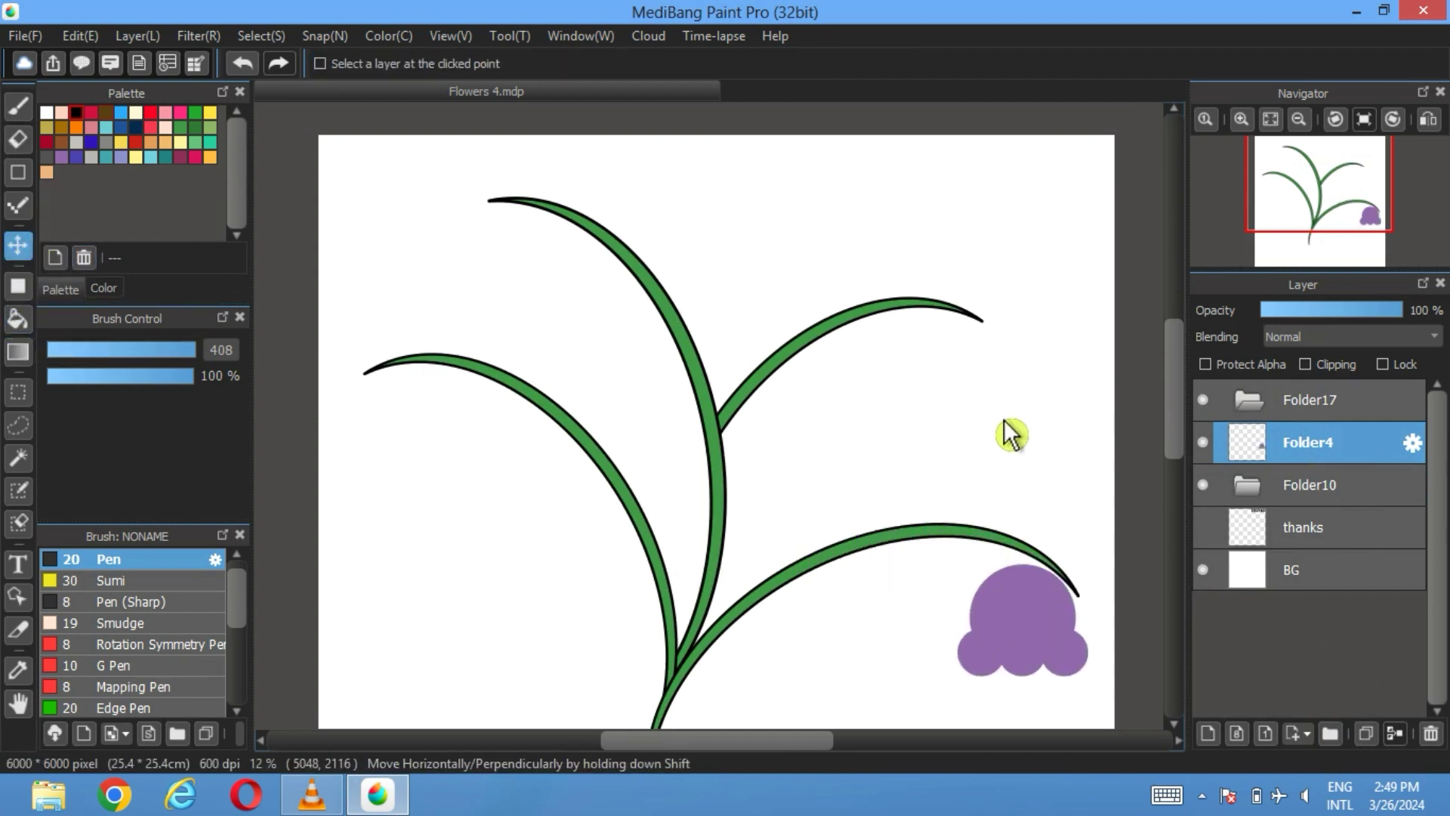
{"action": "left_click_drag", "start_coordinate": [1012, 434], "coordinate": [958, 353]}
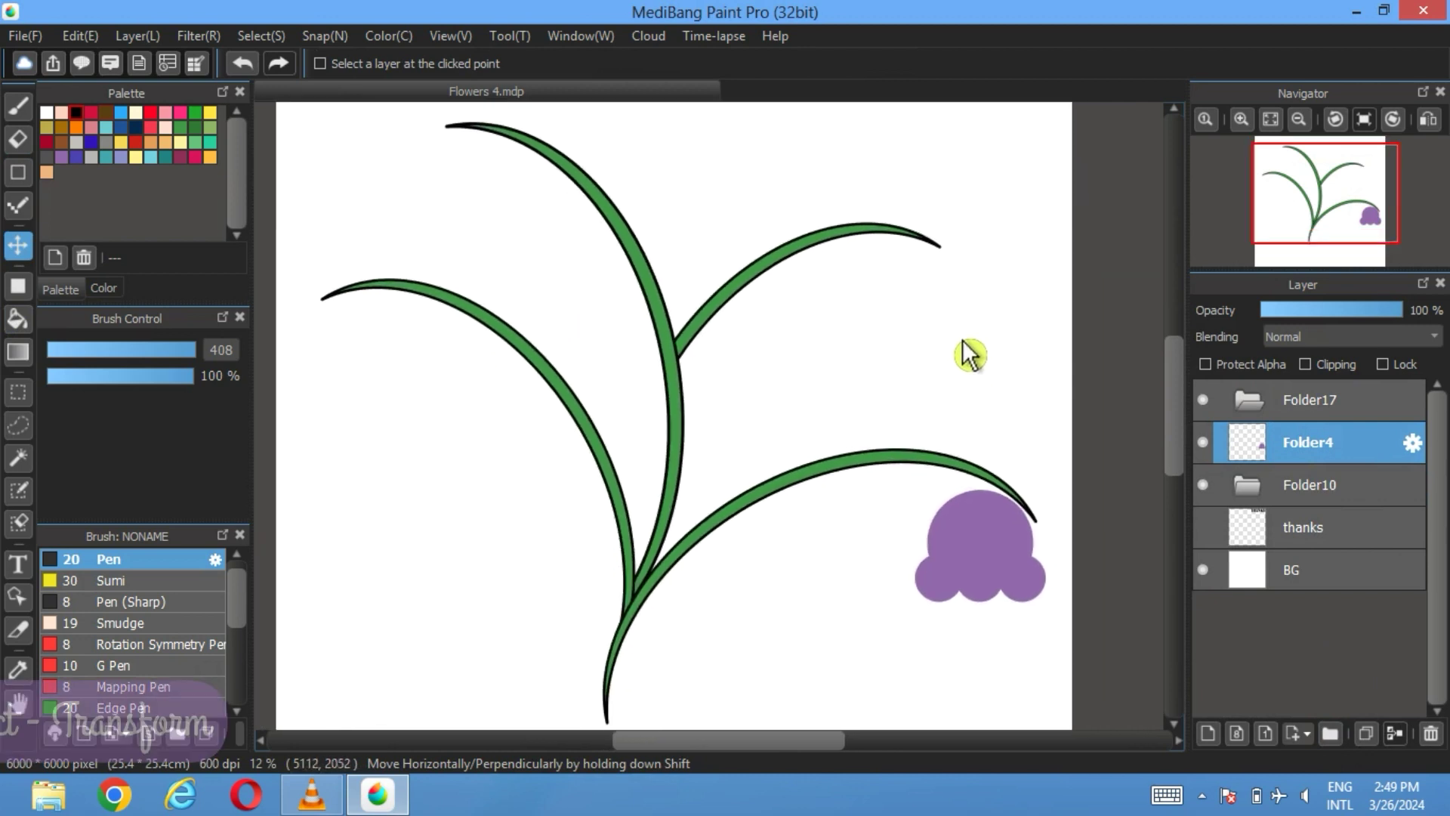
{"action": "left_click", "coordinate": [262, 36]}
{"action": "left_click", "coordinate": [307, 299]}
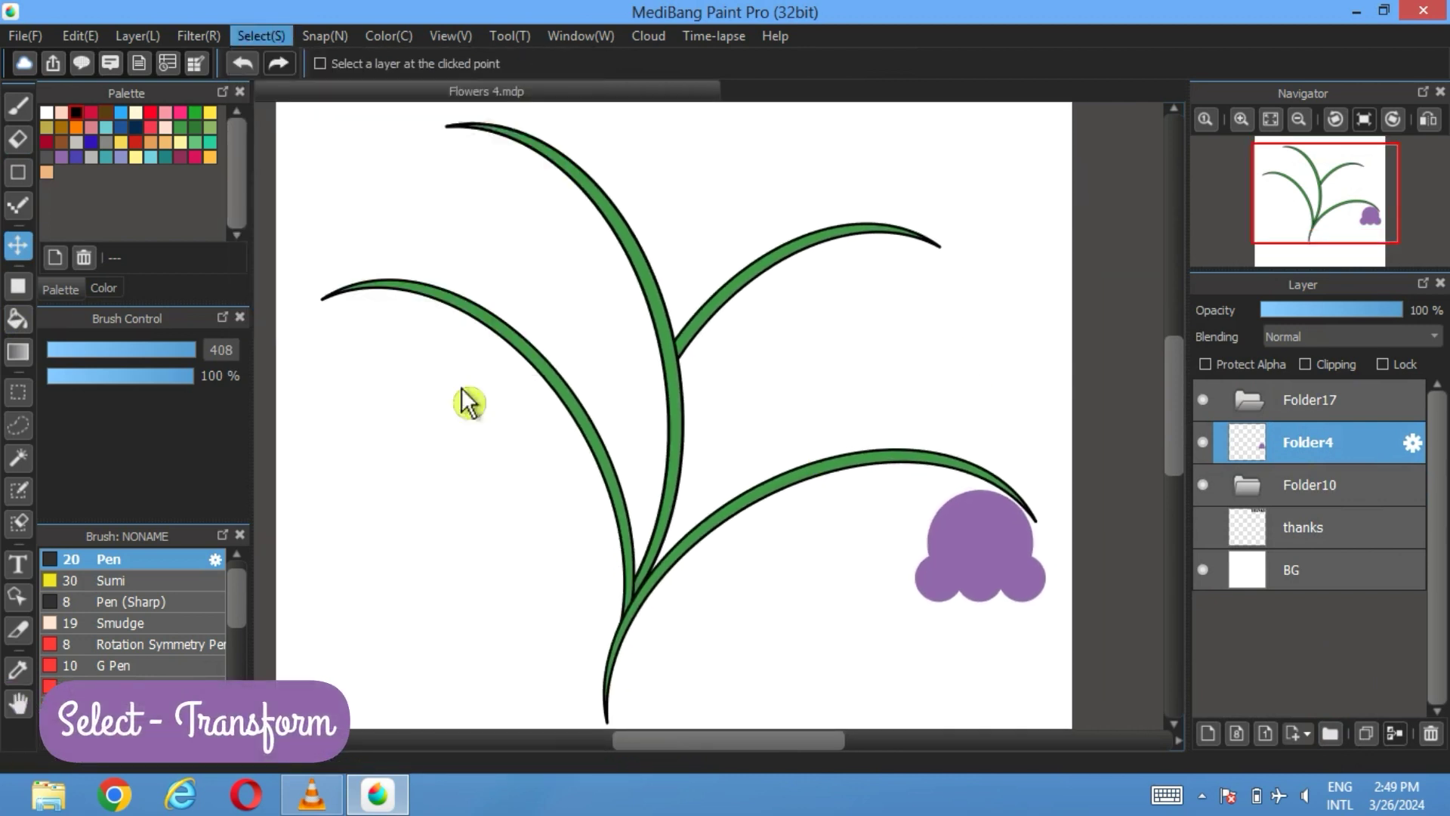
{"action": "left_click_drag", "start_coordinate": [929, 463], "coordinate": [937, 477]}
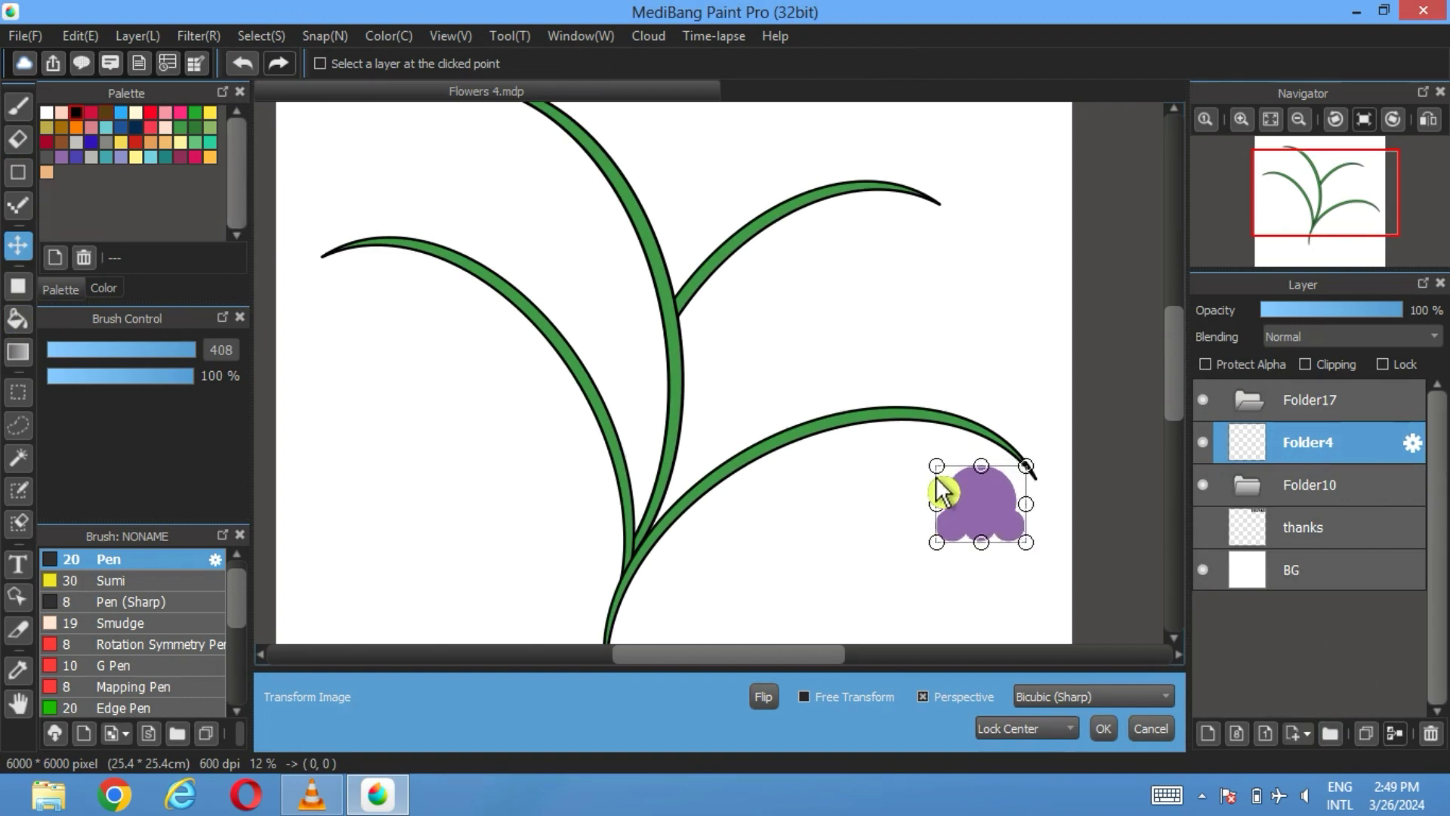
{"action": "left_click_drag", "start_coordinate": [986, 529], "coordinate": [1007, 608]}
{"action": "mouse_move", "coordinate": [1015, 544]}
{"action": "left_mouse_down"}
{"action": "mouse_move", "coordinate": [1018, 514]}
{"action": "mouse_move", "coordinate": [1015, 526]}
{"action": "left_mouse_up"}
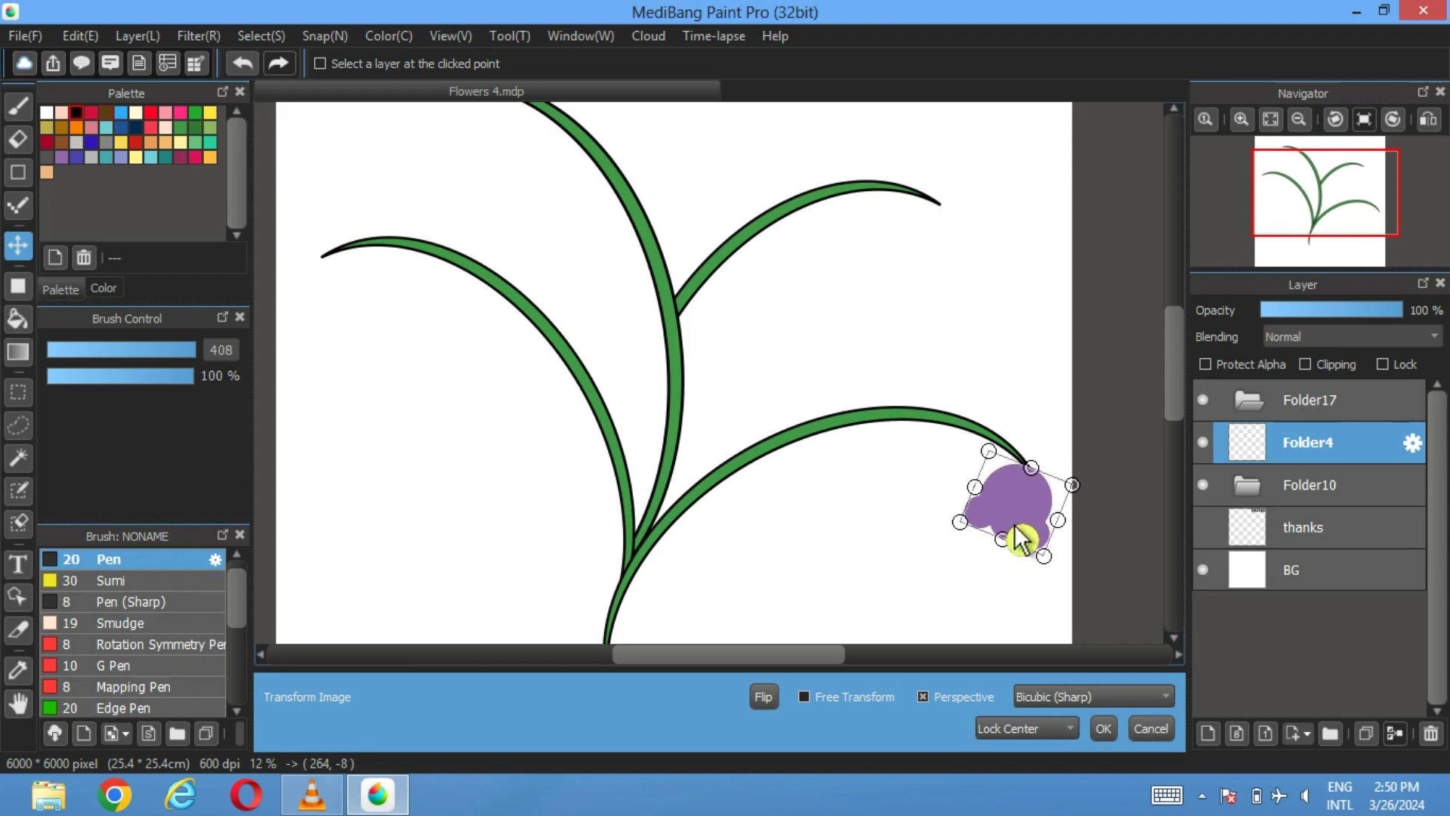
{"action": "left_click", "coordinate": [1104, 730]}
Duplicate the blossom, move the copy under the middle of the right stem, and rotate it counterclockwise until roughly upright against the stem
{"action": "left_click", "coordinate": [1373, 742]}
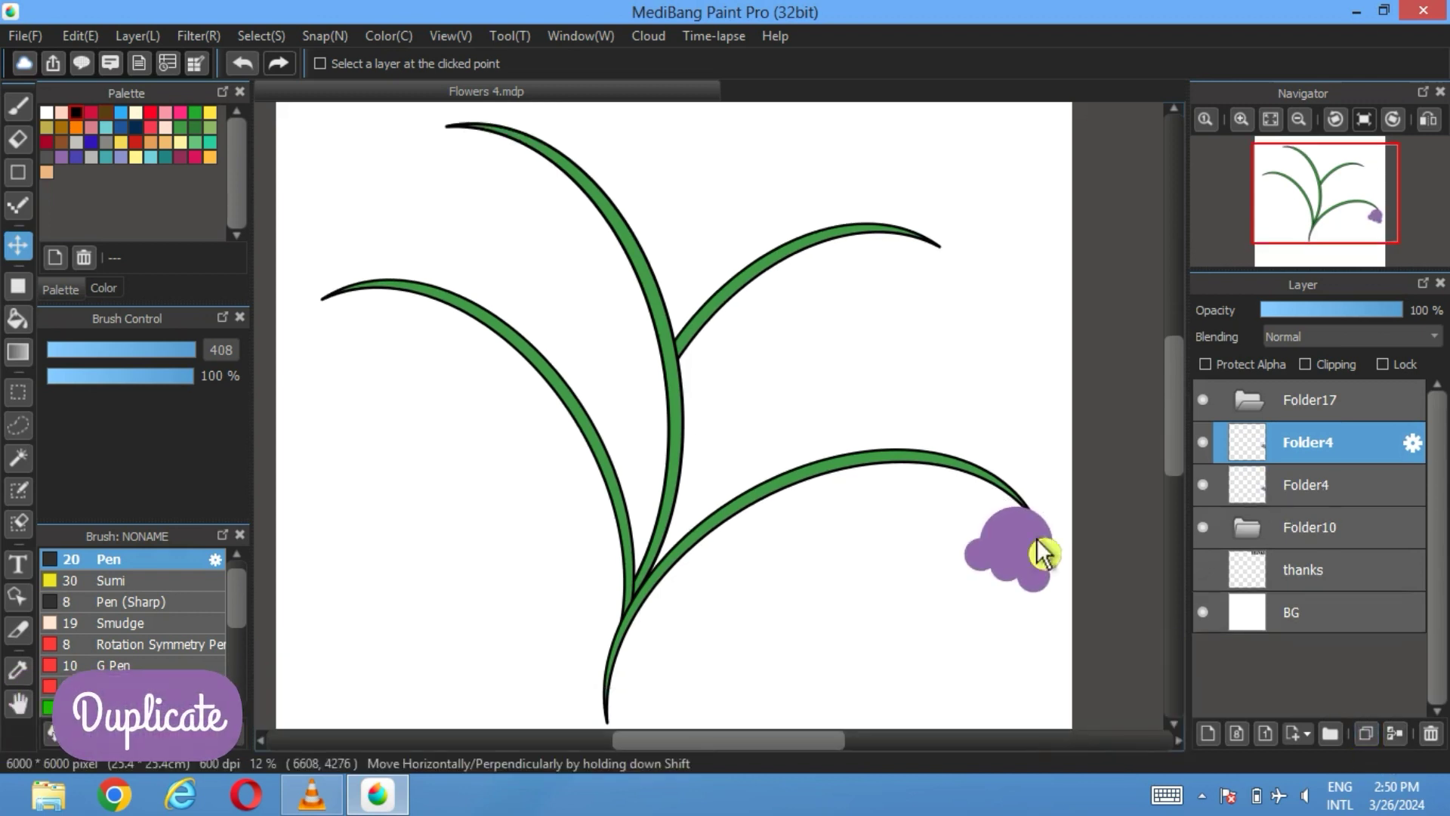
{"action": "left_click_drag", "start_coordinate": [1040, 544], "coordinate": [891, 505]}
{"action": "left_click", "coordinate": [258, 44]}
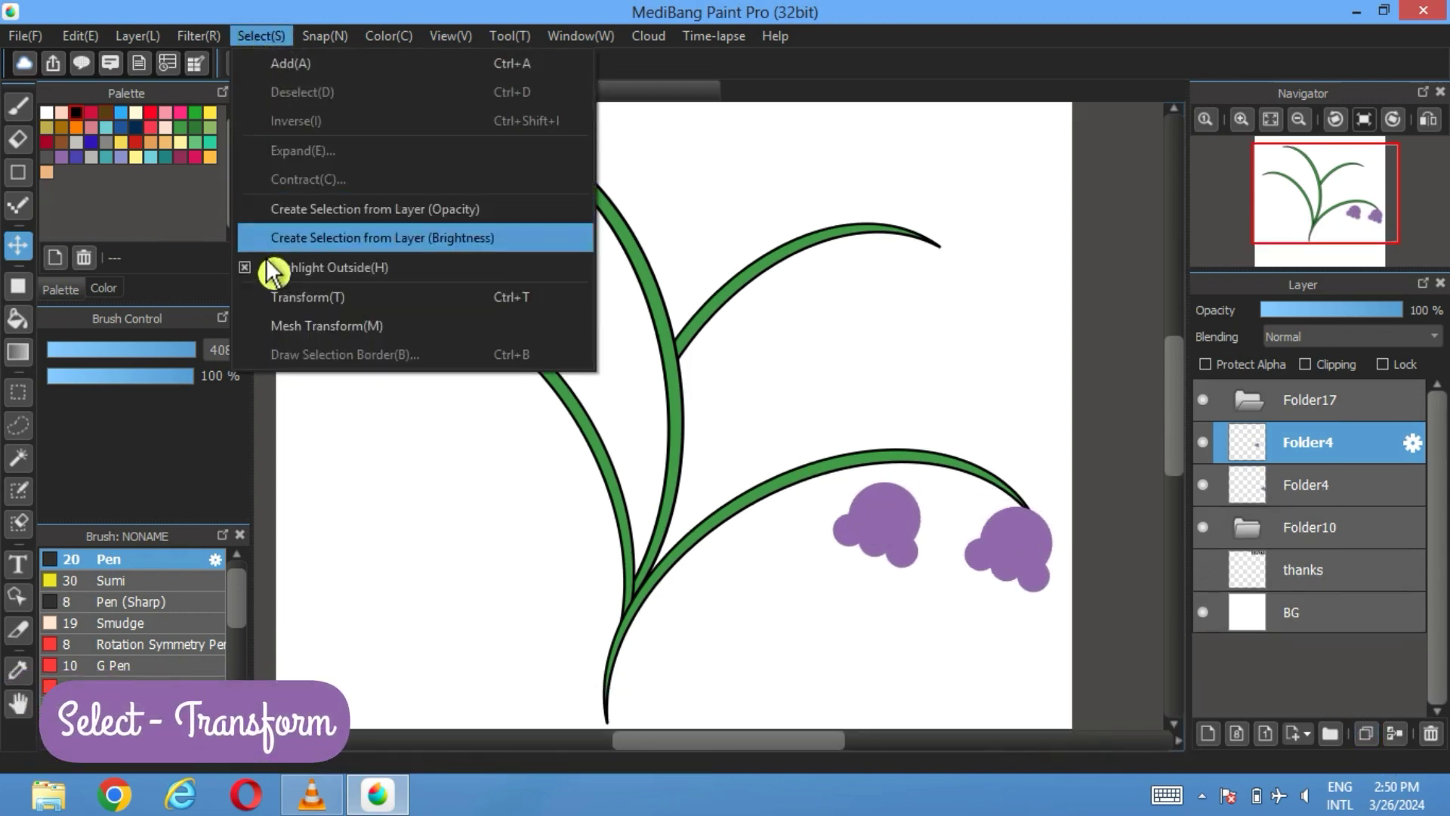
{"action": "left_click", "coordinate": [317, 295]}
{"action": "left_click_drag", "start_coordinate": [831, 582], "coordinate": [854, 628]}
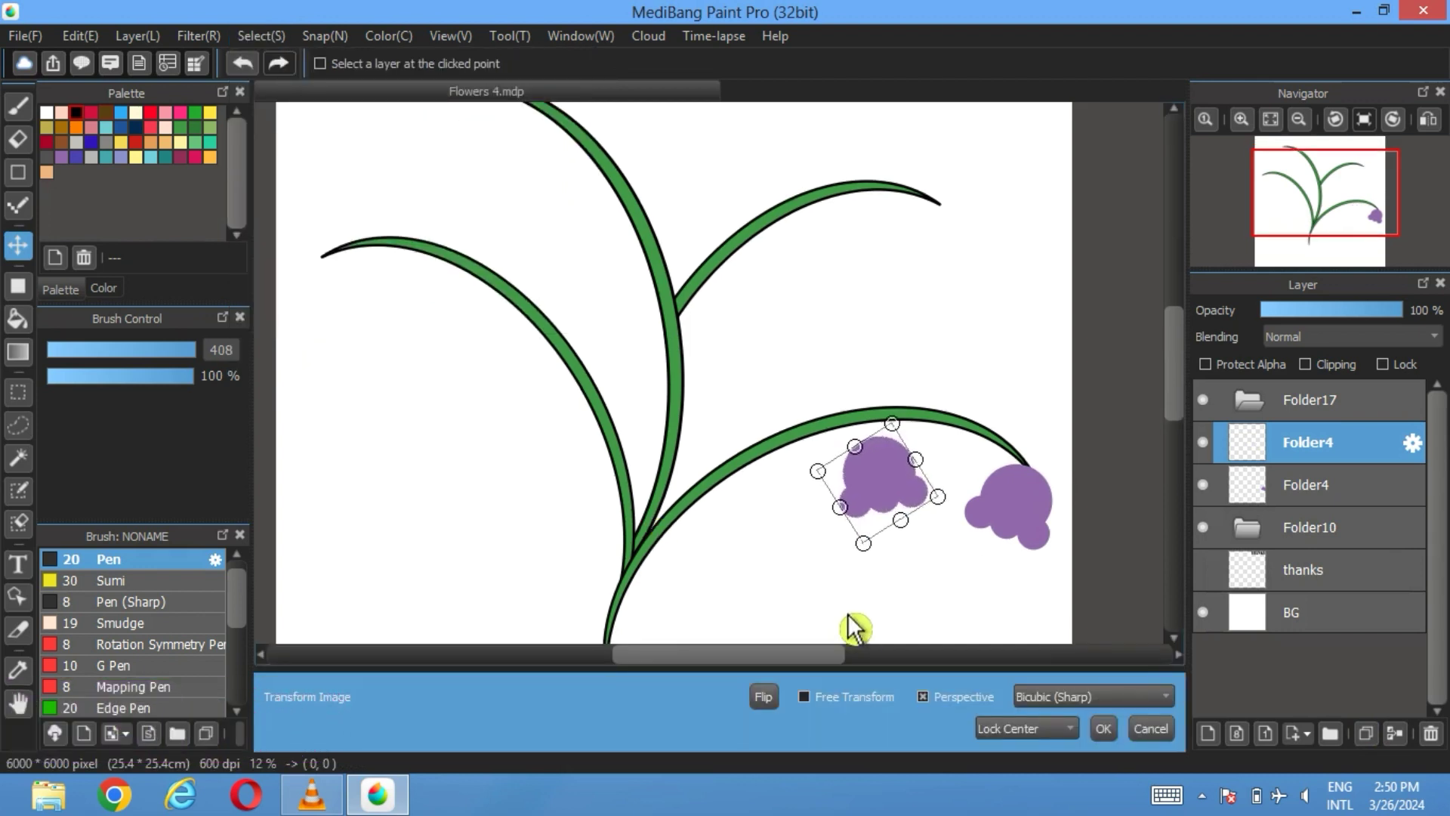
{"action": "mouse_move", "coordinate": [896, 470]}
{"action": "left_mouse_down"}
{"action": "mouse_move", "coordinate": [893, 451]}
{"action": "mouse_move", "coordinate": [894, 476]}
{"action": "left_mouse_up"}
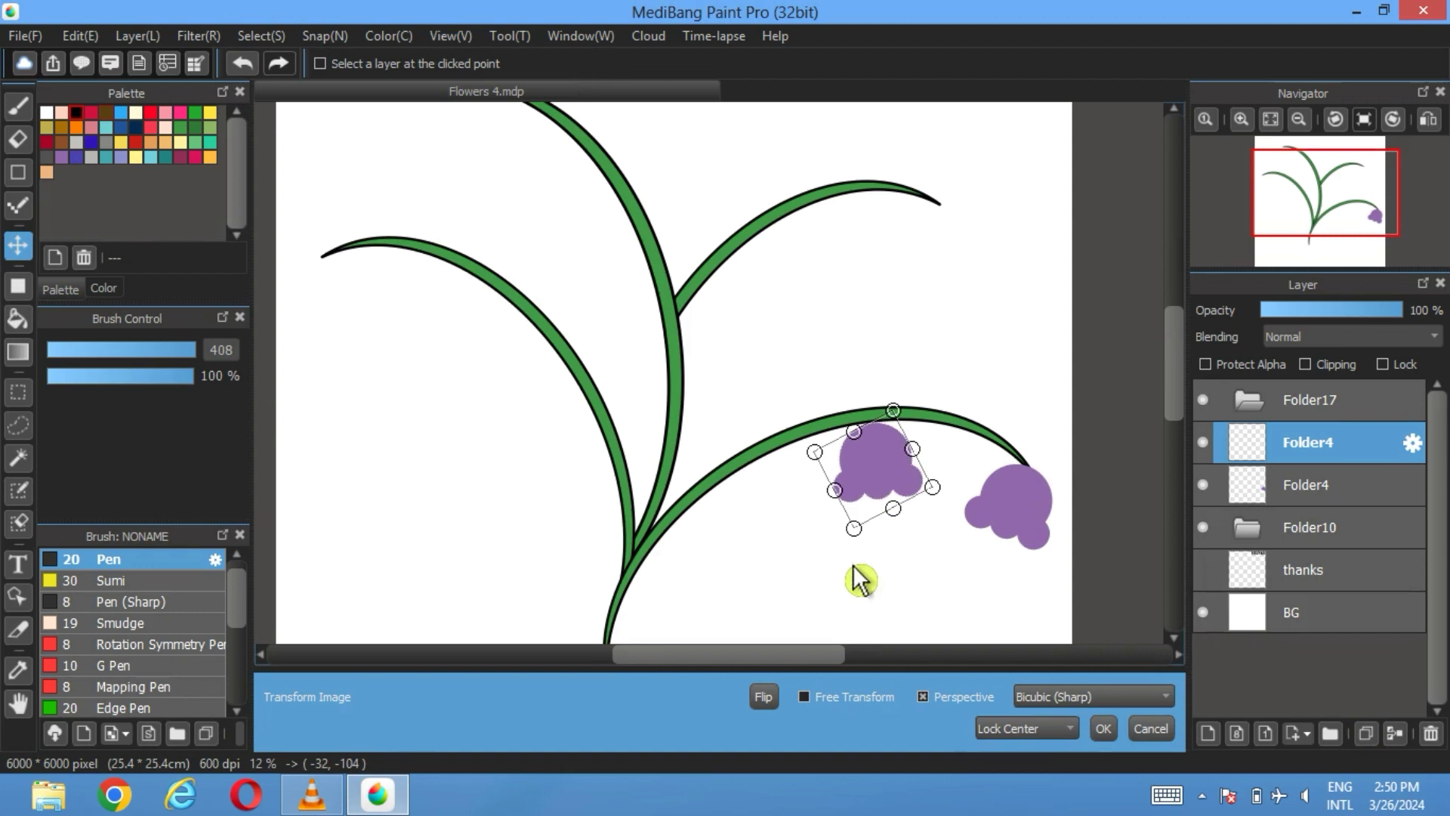
{"action": "left_click", "coordinate": [1113, 729]}
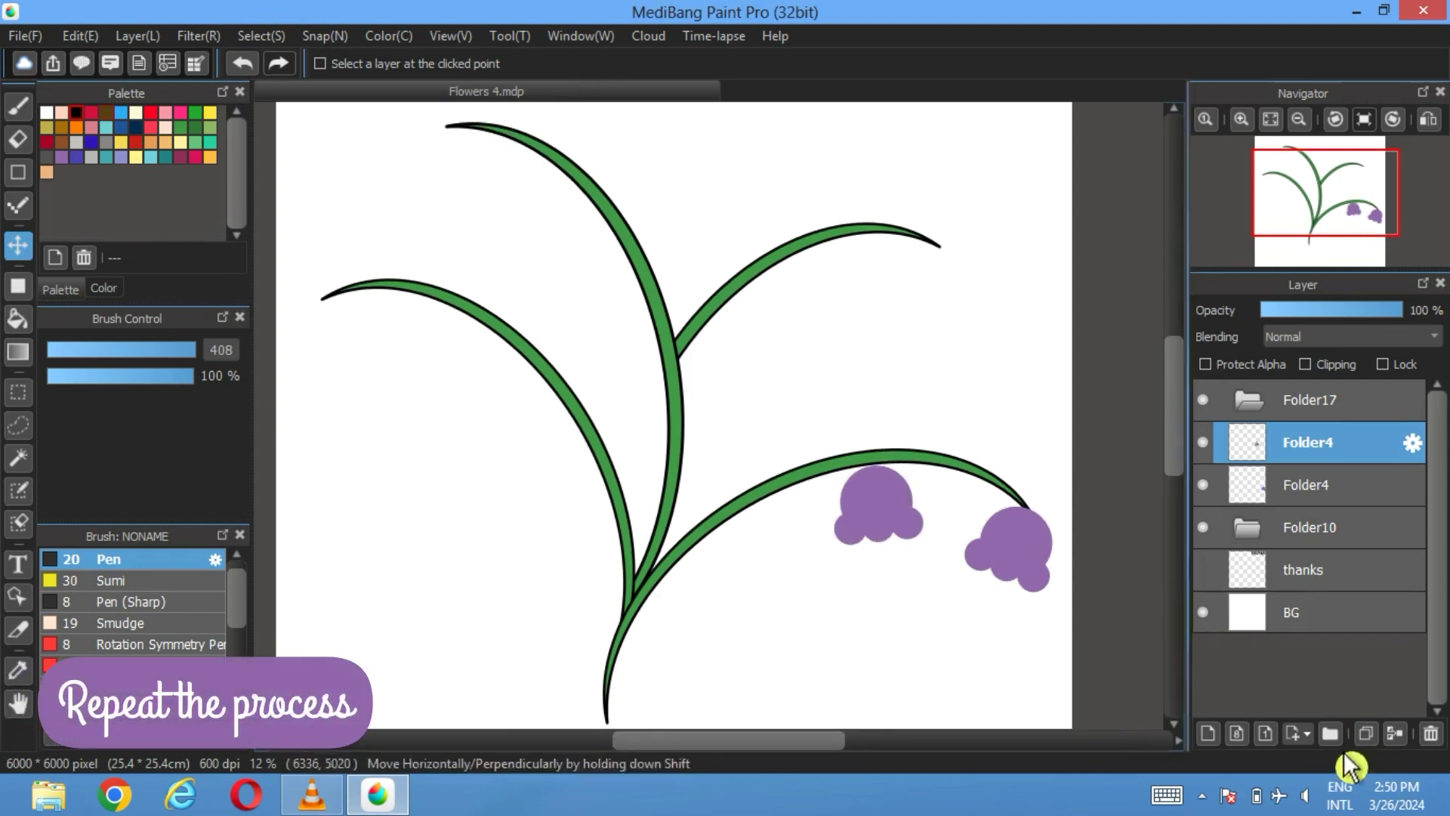
Duplicate the middle blossom, place the copy nearer the right stem's base, and rotate it slightly counterclockwise against the stem
{"action": "left_click", "coordinate": [1368, 733]}
{"action": "left_click_drag", "start_coordinate": [896, 524], "coordinate": [785, 567]}
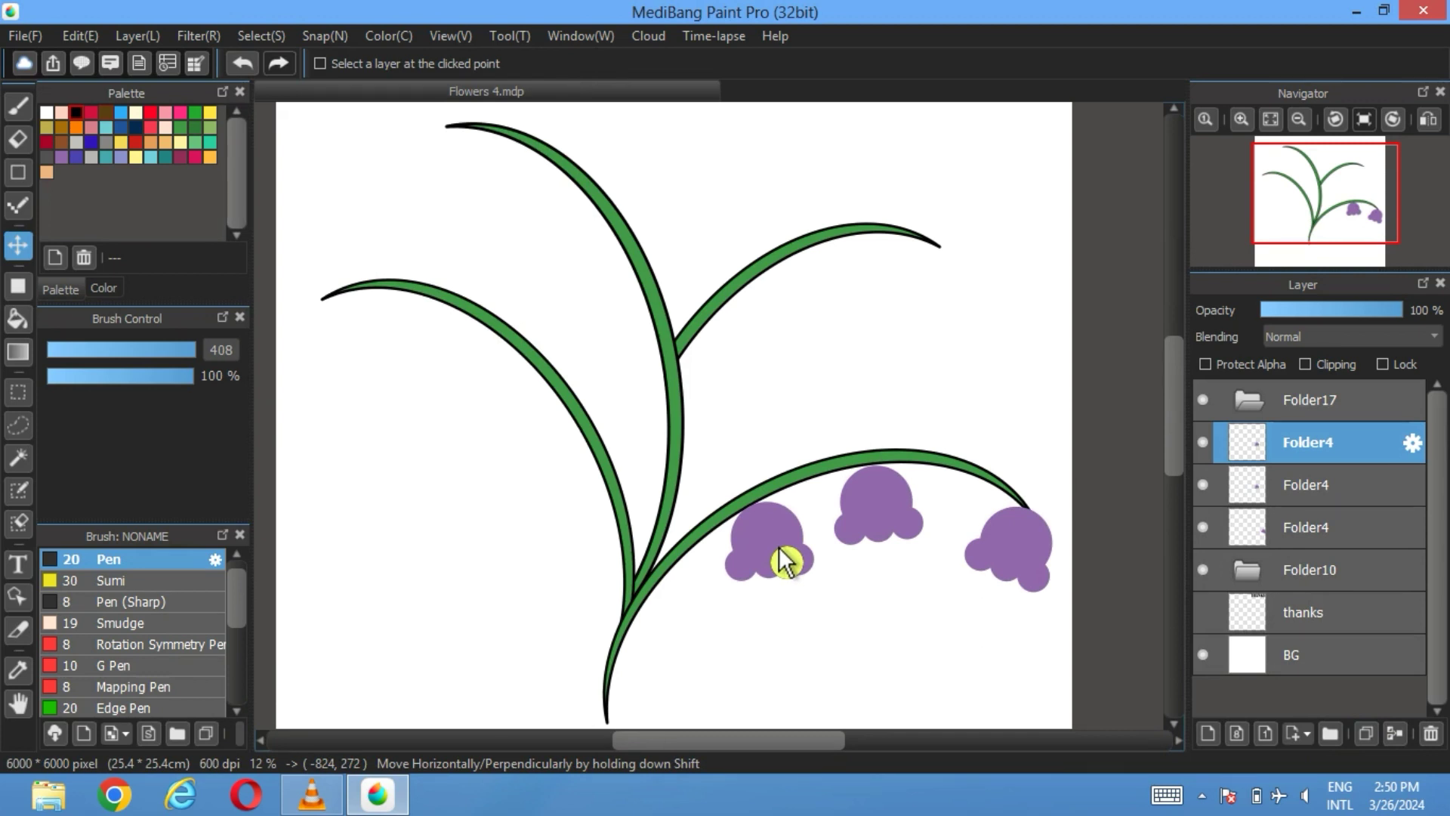
{"action": "left_click", "coordinate": [261, 36]}
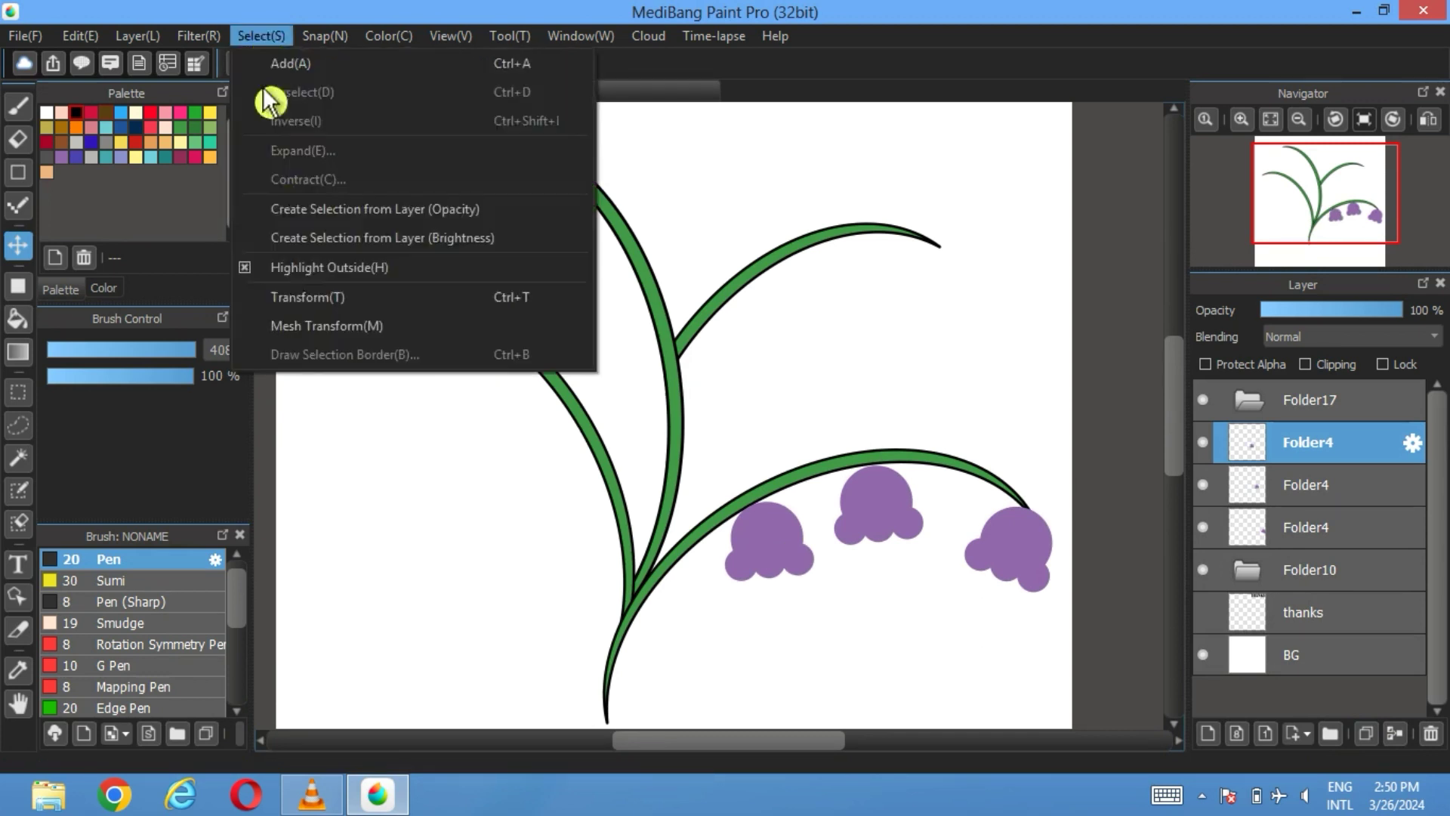
{"action": "left_click", "coordinate": [301, 296]}
{"action": "left_click_drag", "start_coordinate": [785, 511], "coordinate": [710, 578]}
{"action": "left_click_drag", "start_coordinate": [784, 523], "coordinate": [790, 518]}
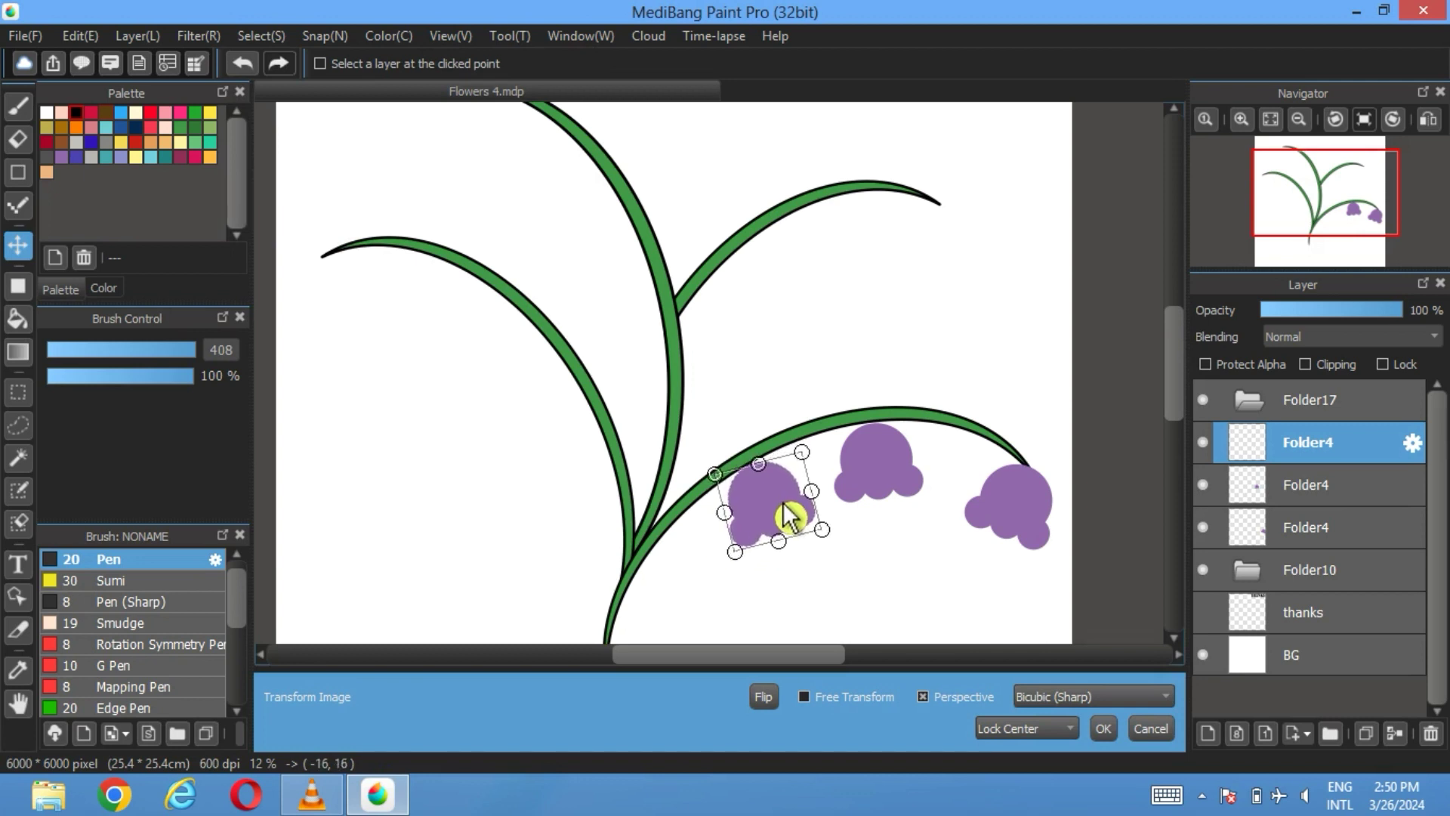
{"action": "left_click", "coordinate": [1110, 729]}
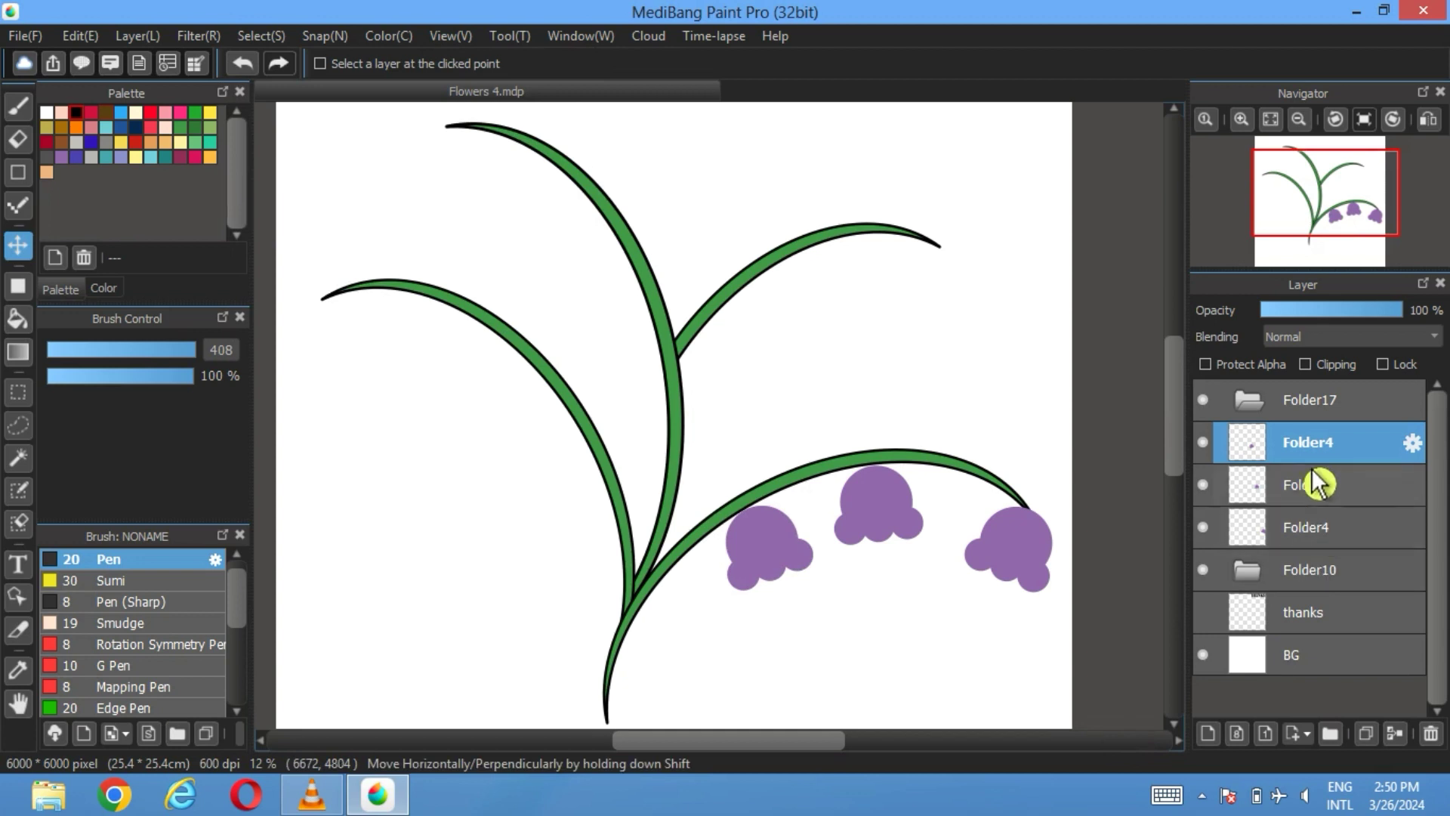
Duplicate the innermost blossom, move the copy to the left stem's tip, and rotate it clockwise so it hangs upright
{"action": "left_click", "coordinate": [1365, 735]}
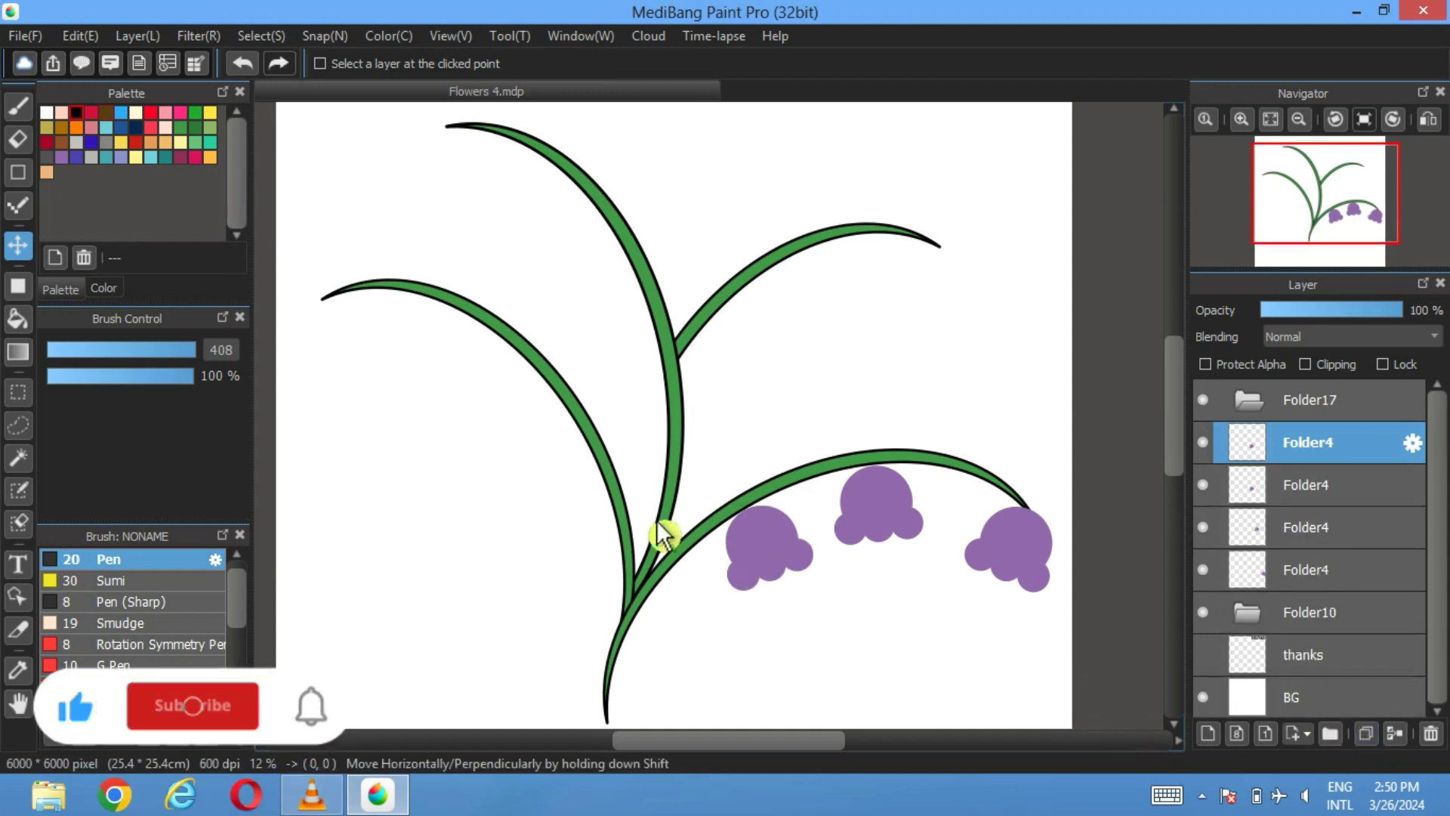
{"action": "left_click_drag", "start_coordinate": [663, 534], "coordinate": [363, 372]}
{"action": "left_click", "coordinate": [261, 36]}
{"action": "left_click", "coordinate": [326, 297]}
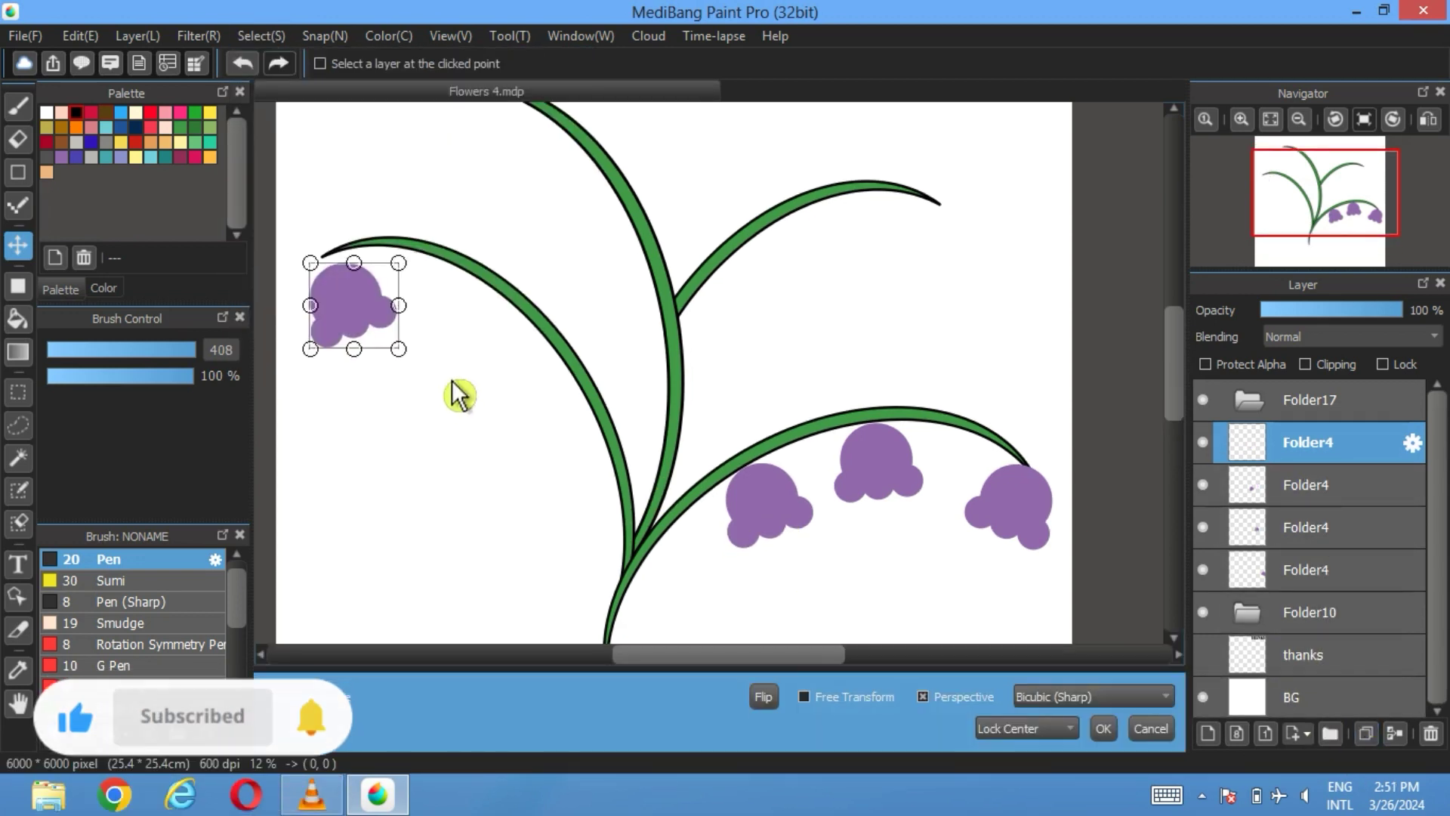
{"action": "left_click_drag", "start_coordinate": [446, 389], "coordinate": [355, 308]}
{"action": "left_click", "coordinate": [1103, 730]}
Duplicate the left stem's tip blossom, place the copy under the middle of that stem, and rotate it clockwise to follow the curve
{"action": "left_click", "coordinate": [1366, 733]}
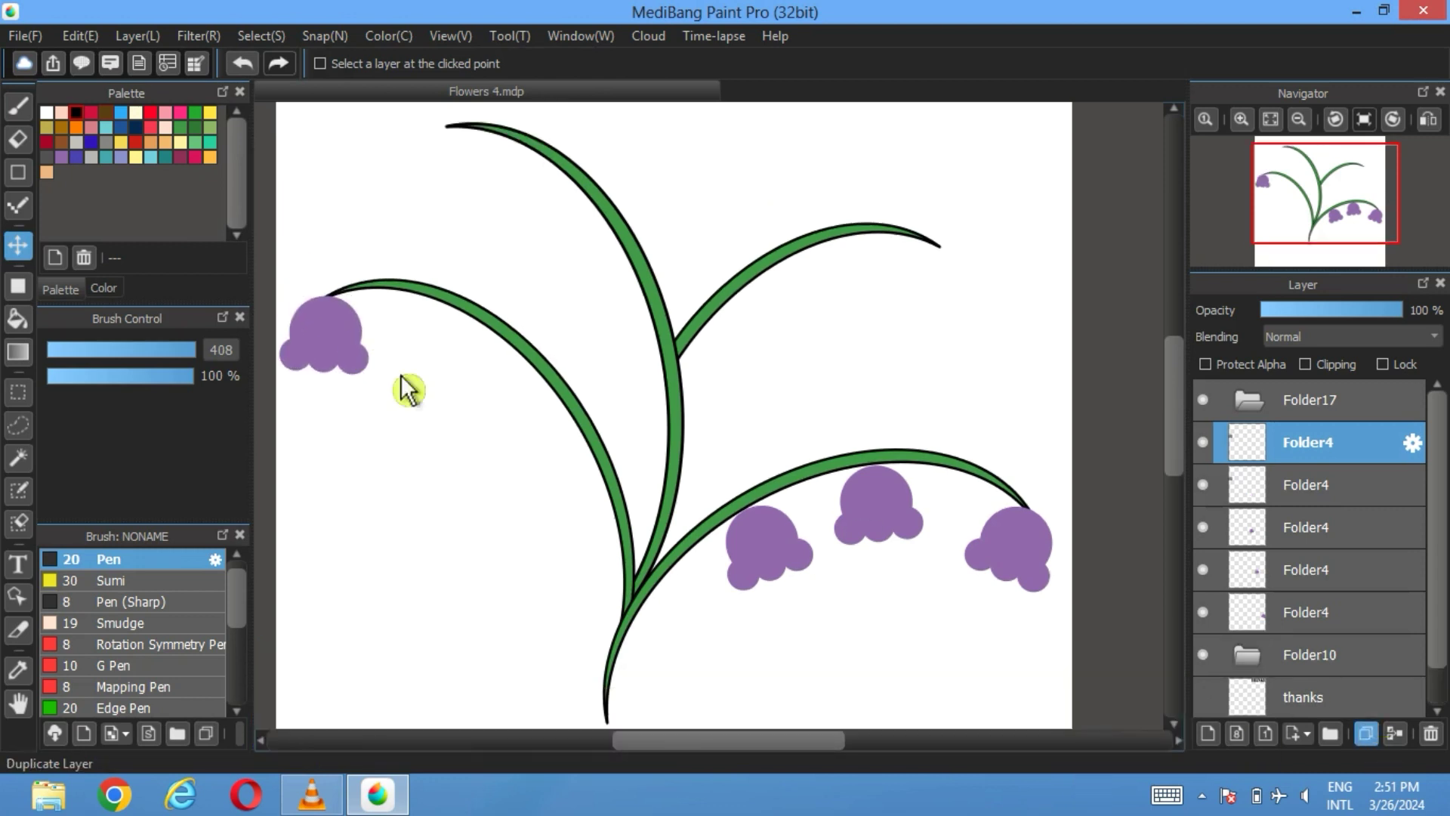
{"action": "left_click_drag", "start_coordinate": [405, 388], "coordinate": [488, 361]}
{"action": "left_click", "coordinate": [260, 36]}
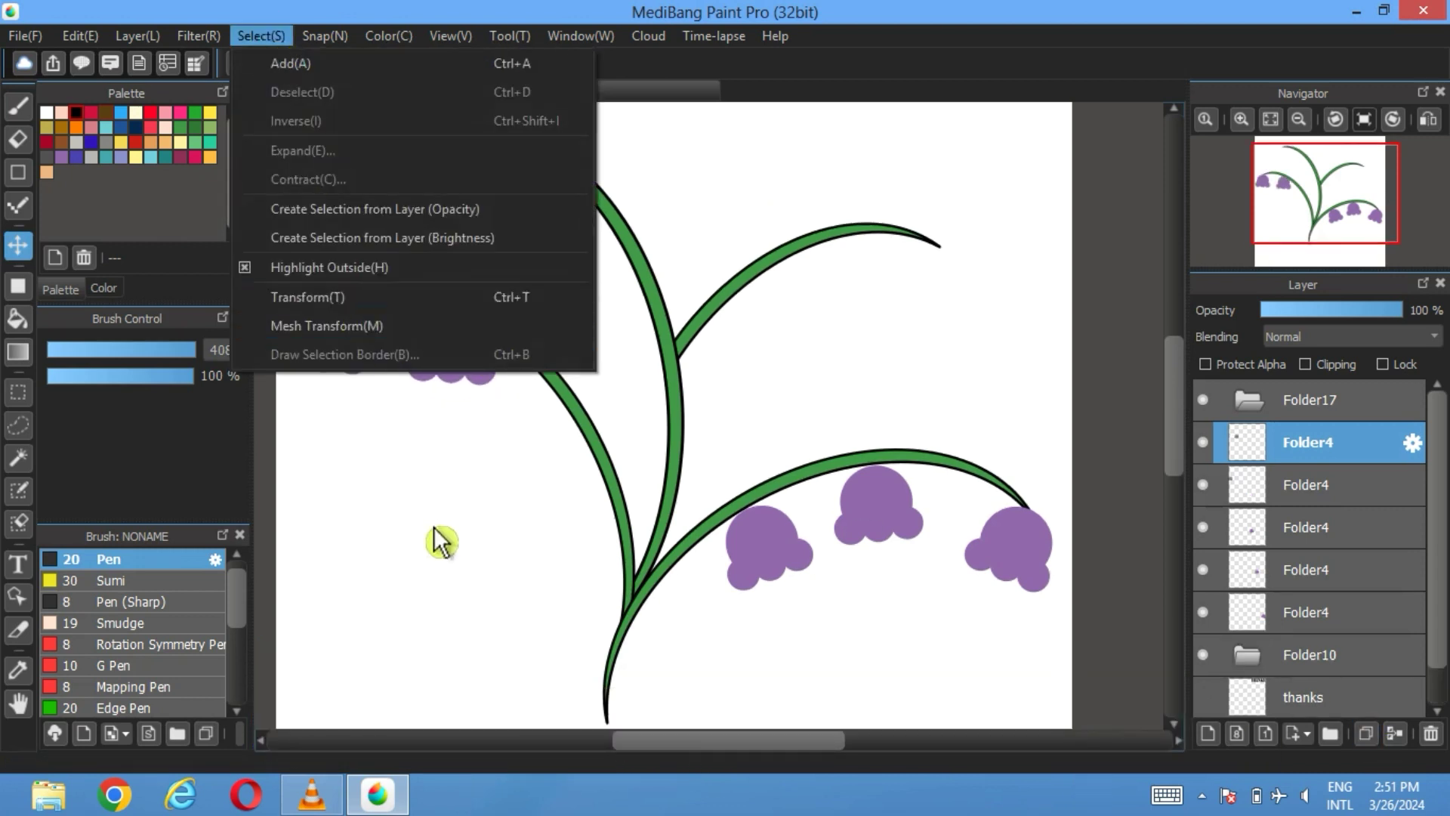
{"action": "left_click", "coordinate": [476, 369]}
{"action": "left_click", "coordinate": [260, 36]}
{"action": "left_click", "coordinate": [317, 332]}
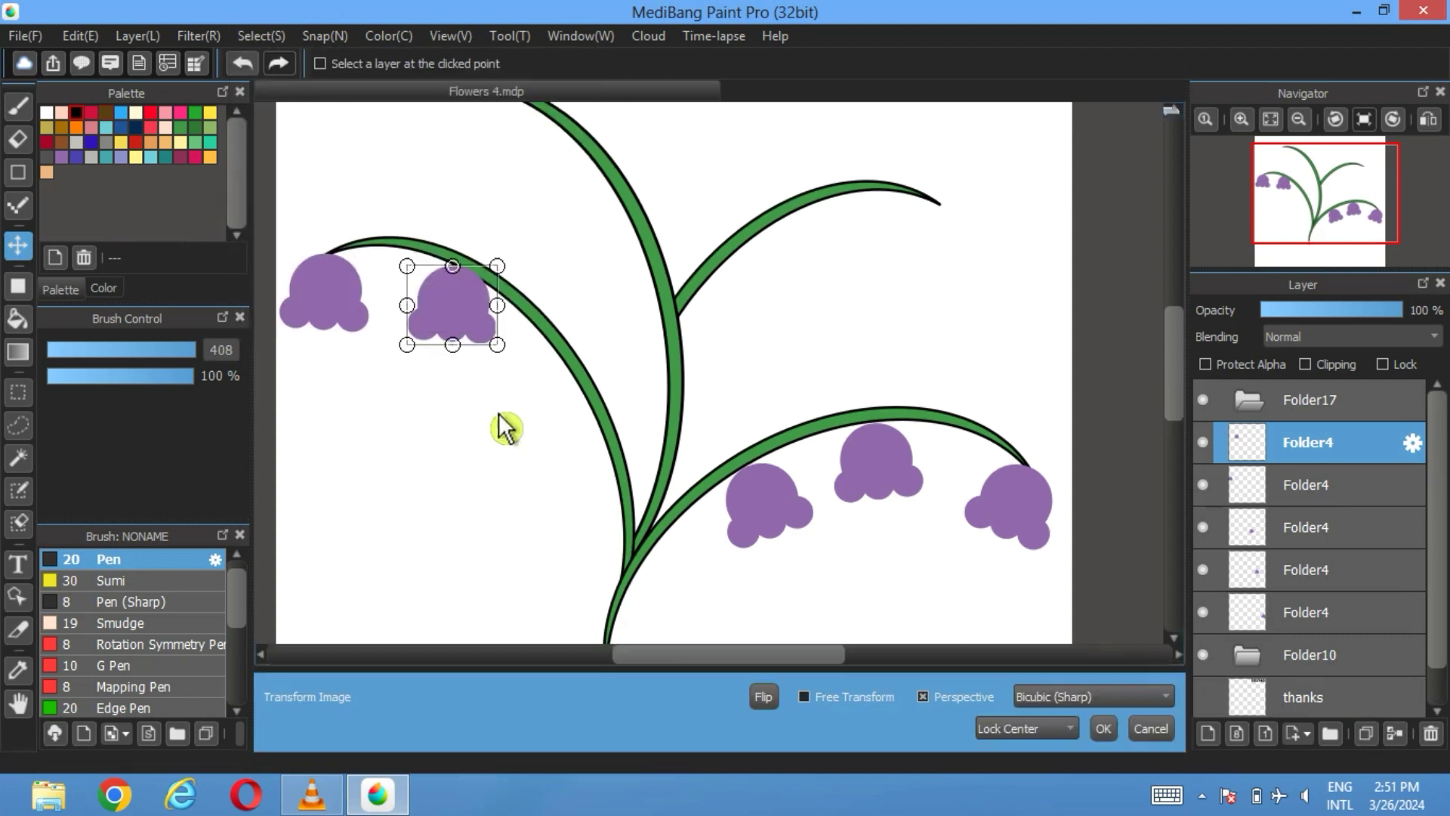
{"action": "left_click", "coordinate": [1144, 736]}
Duplicate the left stem's middle blossom, place the copy further down the stem, and transform it smaller and rotated further clockwise
{"action": "left_click", "coordinate": [1365, 733]}
{"action": "left_click_drag", "start_coordinate": [463, 356], "coordinate": [560, 393]}
{"action": "left_click", "coordinate": [261, 35]}
{"action": "left_click", "coordinate": [317, 333]}
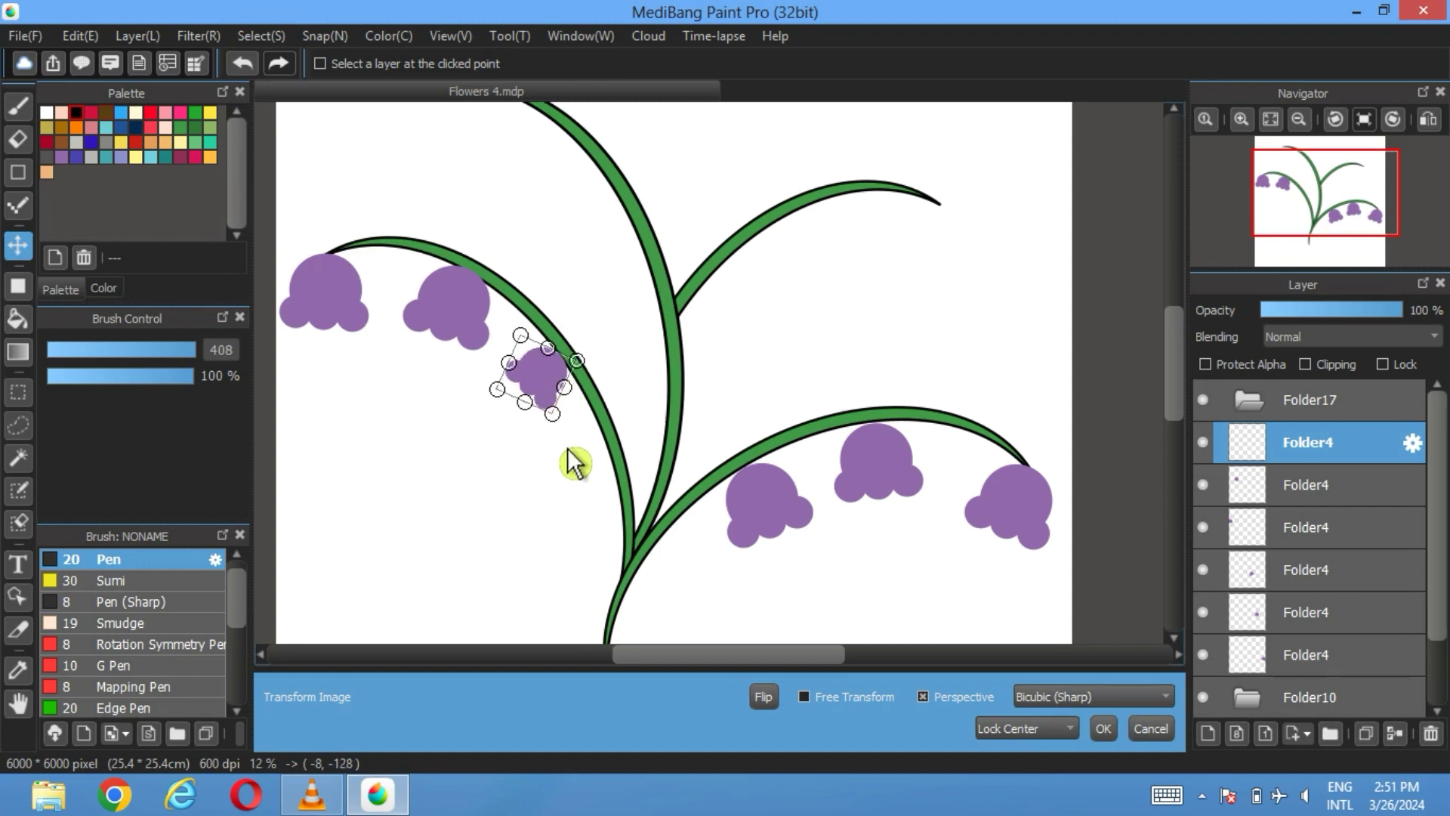
{"action": "left_click", "coordinate": [1106, 730]}
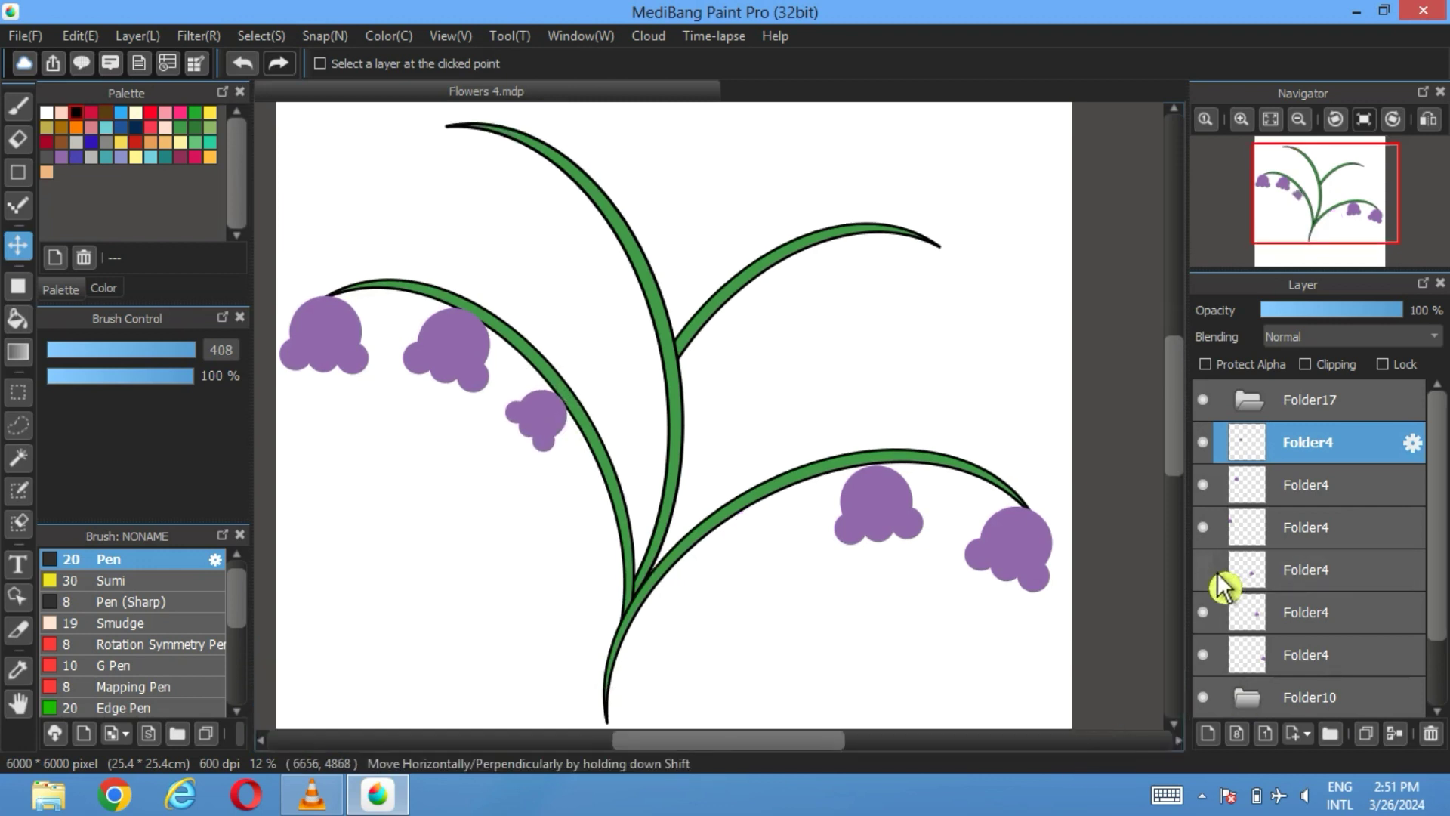
Move the right stem's innermost blossom to near the tall stem's tip and fill its place with a copy of the small blossom rotated counterclockwise
{"action": "left_click", "coordinate": [1318, 582]}
{"action": "left_click_drag", "start_coordinate": [767, 524], "coordinate": [532, 180]}
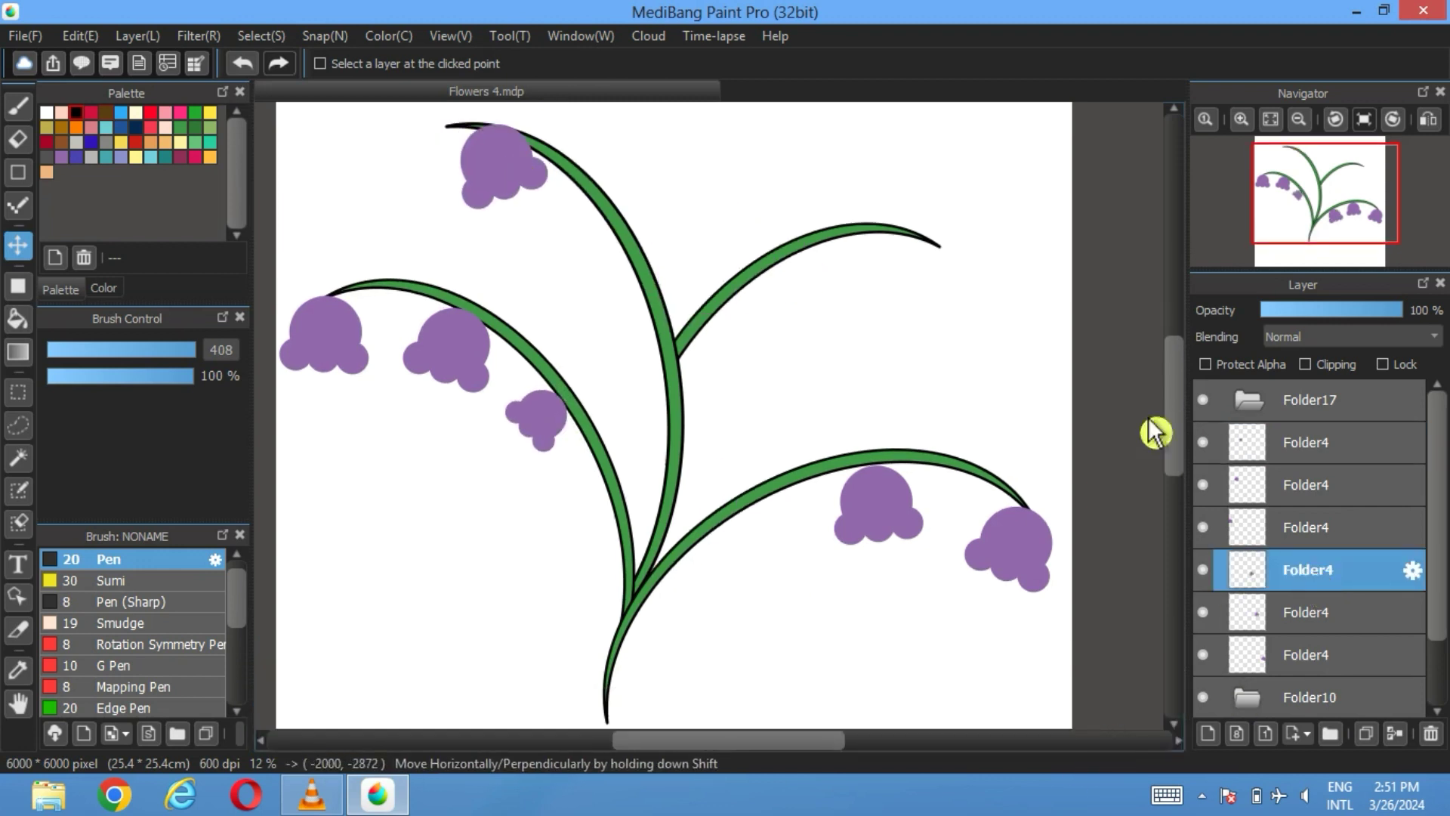
{"action": "left_click", "coordinate": [1316, 446]}
{"action": "left_click", "coordinate": [1366, 733]}
{"action": "left_click_drag", "start_coordinate": [582, 458], "coordinate": [842, 589]}
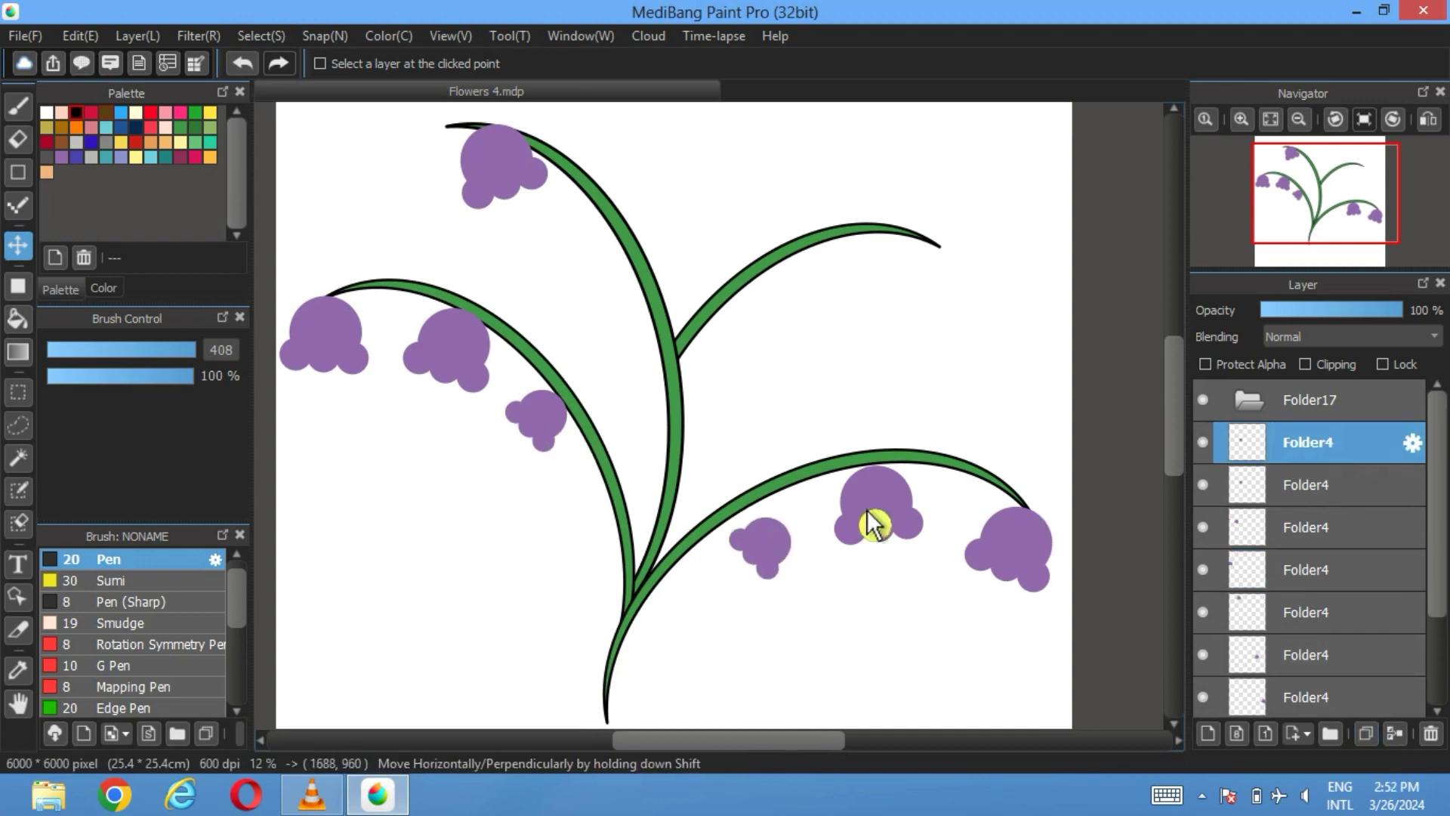
{"action": "left_click", "coordinate": [262, 36]}
{"action": "left_click", "coordinate": [347, 211]}
{"action": "left_click_drag", "start_coordinate": [751, 637], "coordinate": [769, 490]}
{"action": "left_click", "coordinate": [1107, 731]}
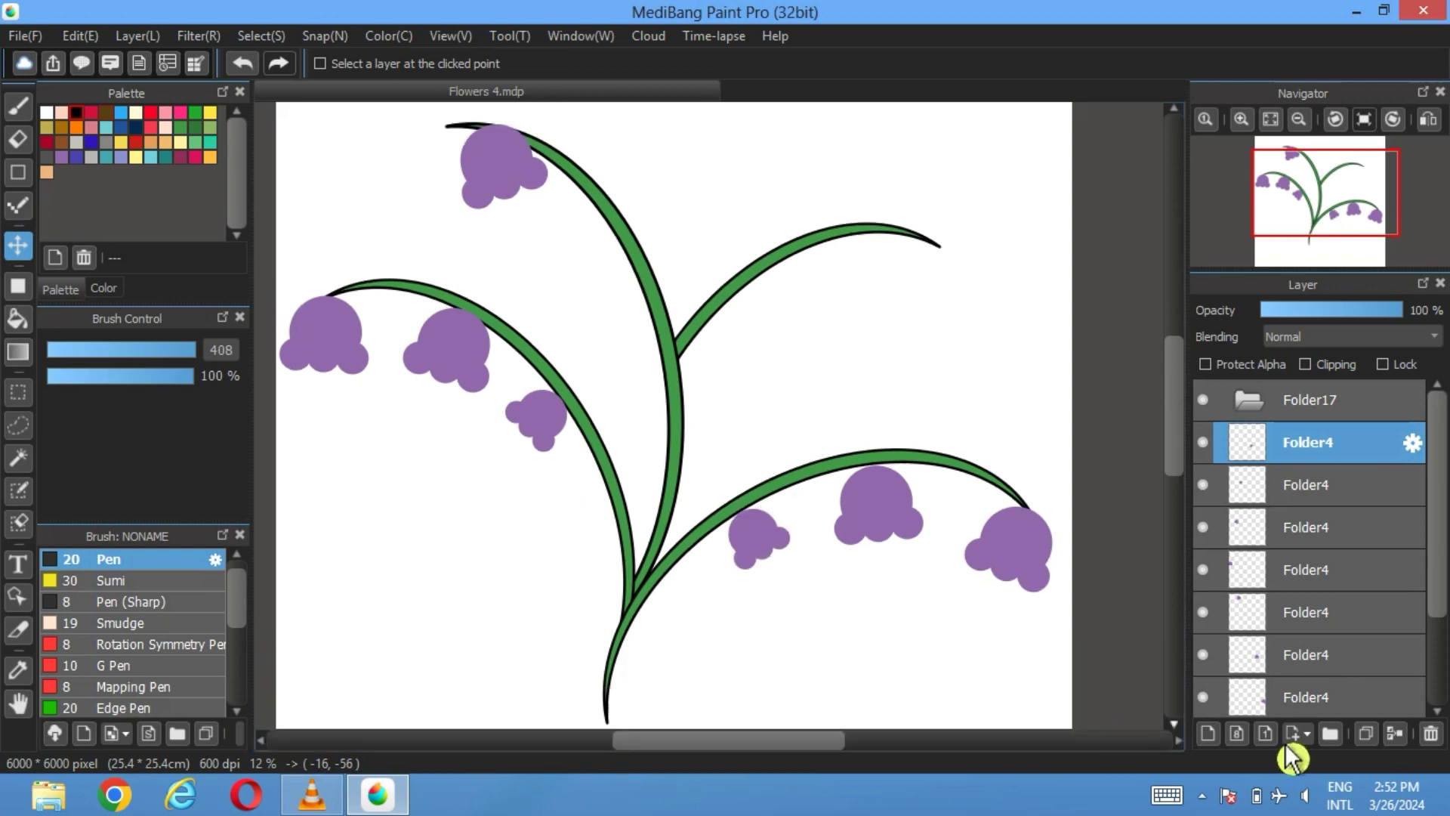
Place two copies of the small blossom under the upper-right stem, near its base and at its middle, rotating the middle one clockwise
{"action": "left_click_drag", "start_coordinate": [777, 551], "coordinate": [773, 333]}
{"action": "left_click", "coordinate": [261, 36]}
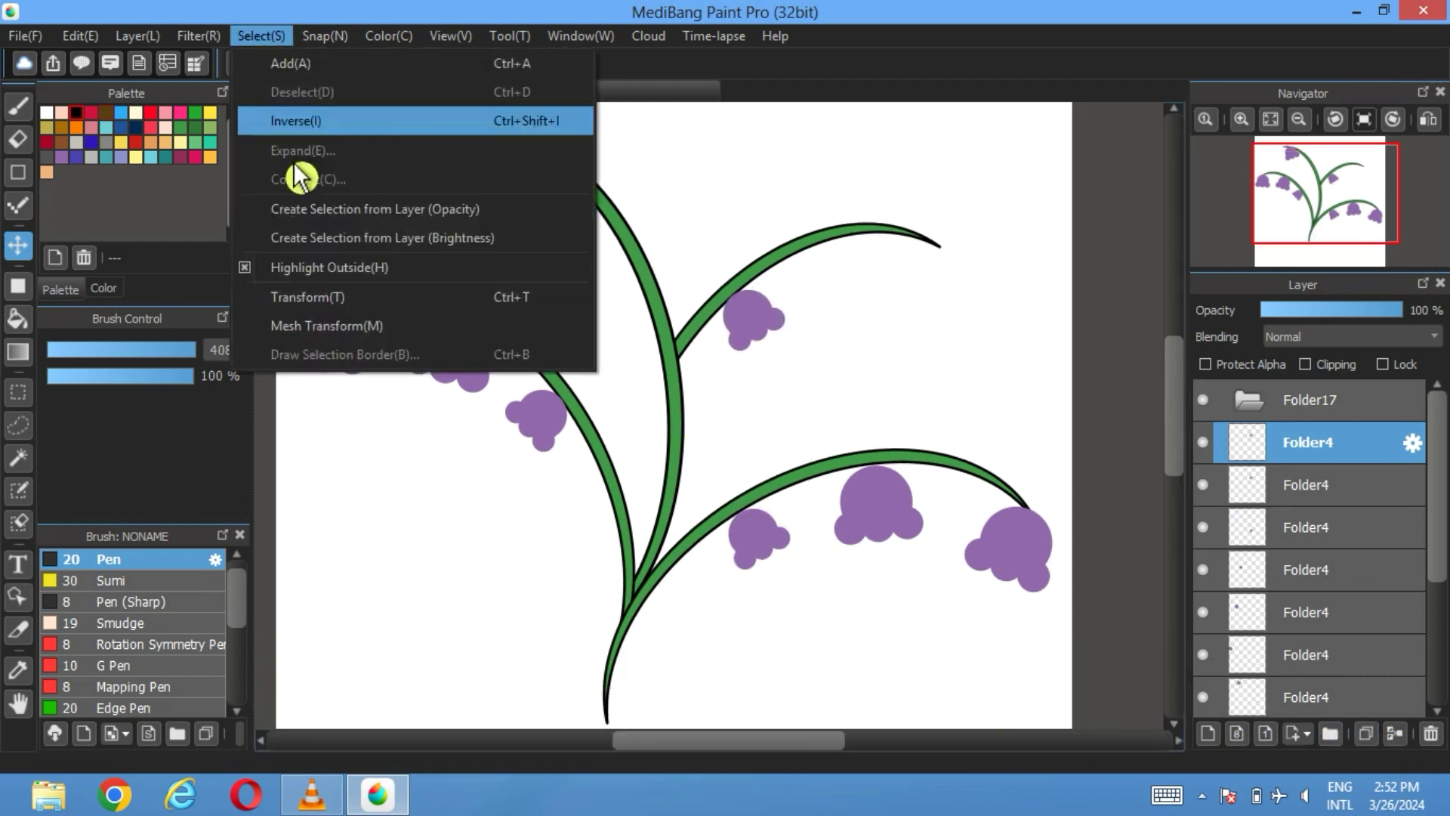
{"action": "left_click", "coordinate": [317, 301]}
{"action": "left_click_drag", "start_coordinate": [778, 299], "coordinate": [865, 311]}
{"action": "left_click_drag", "start_coordinate": [836, 250], "coordinate": [844, 248]}
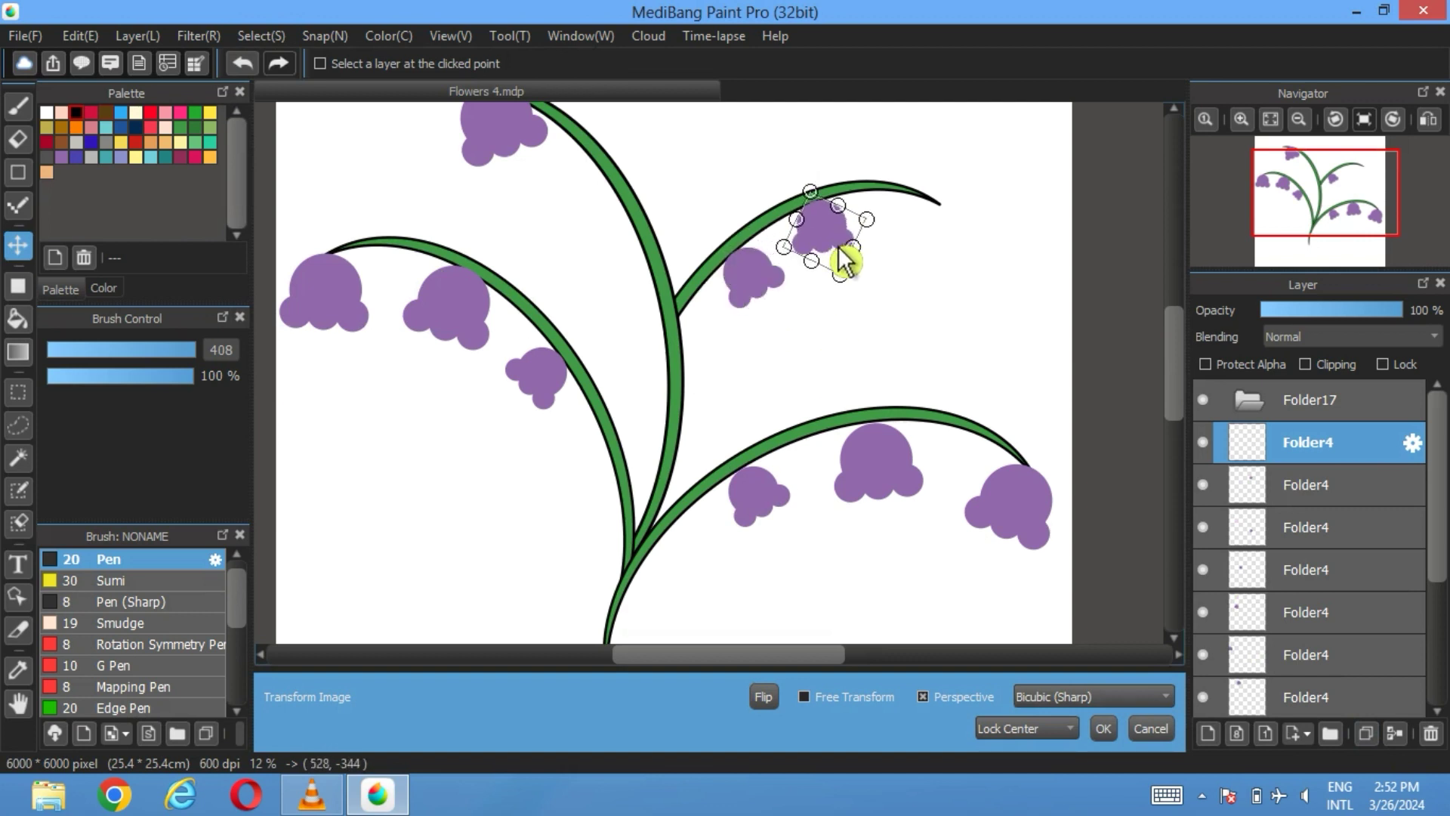
{"action": "left_click", "coordinate": [1104, 728]}
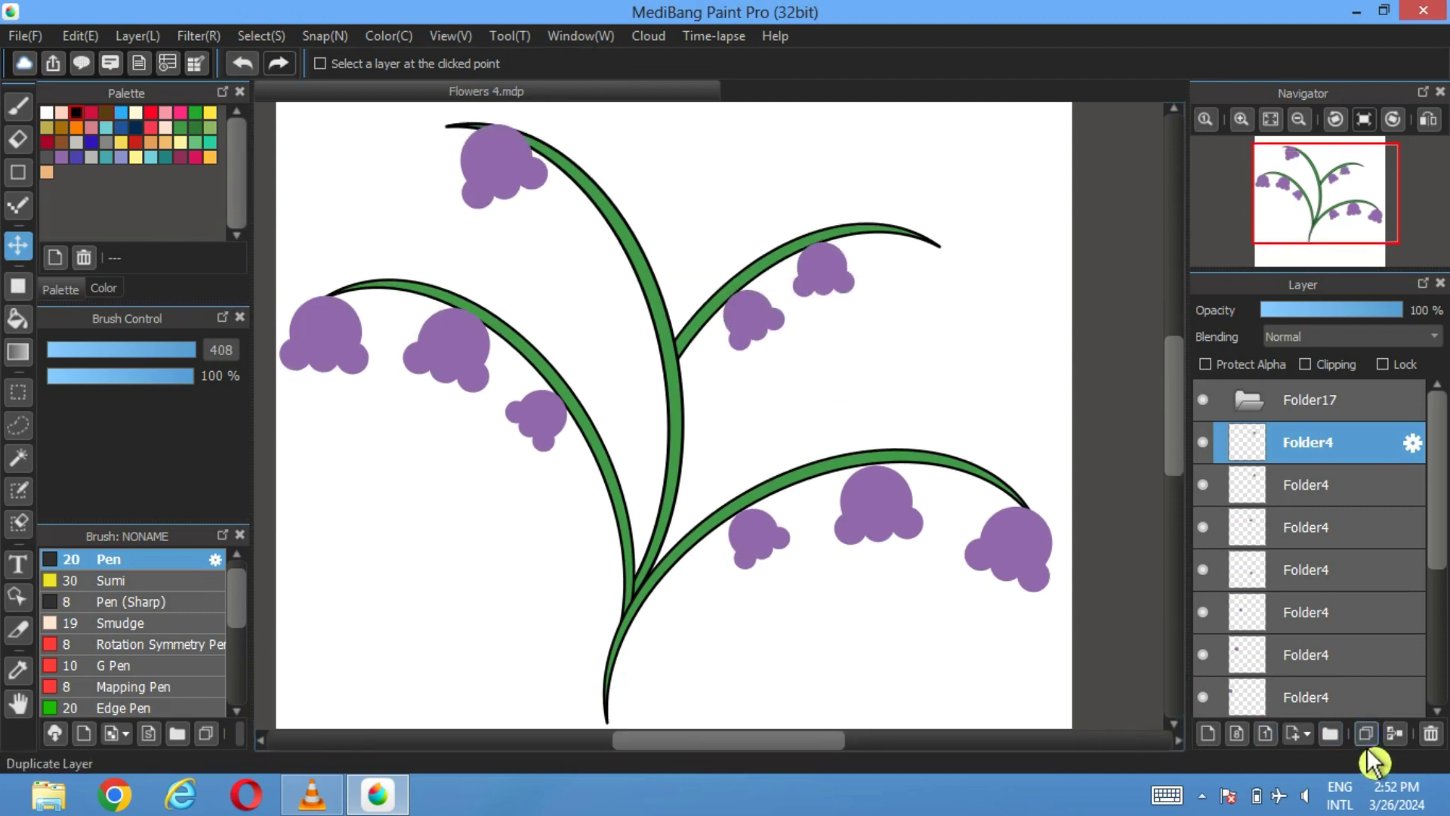
Place the duplicated small blossom under the tip of the upper-right stem and rotate it counterclockwise so it hangs upright
{"action": "left_click_drag", "start_coordinate": [848, 285], "coordinate": [963, 296]}
{"action": "left_click", "coordinate": [262, 36]}
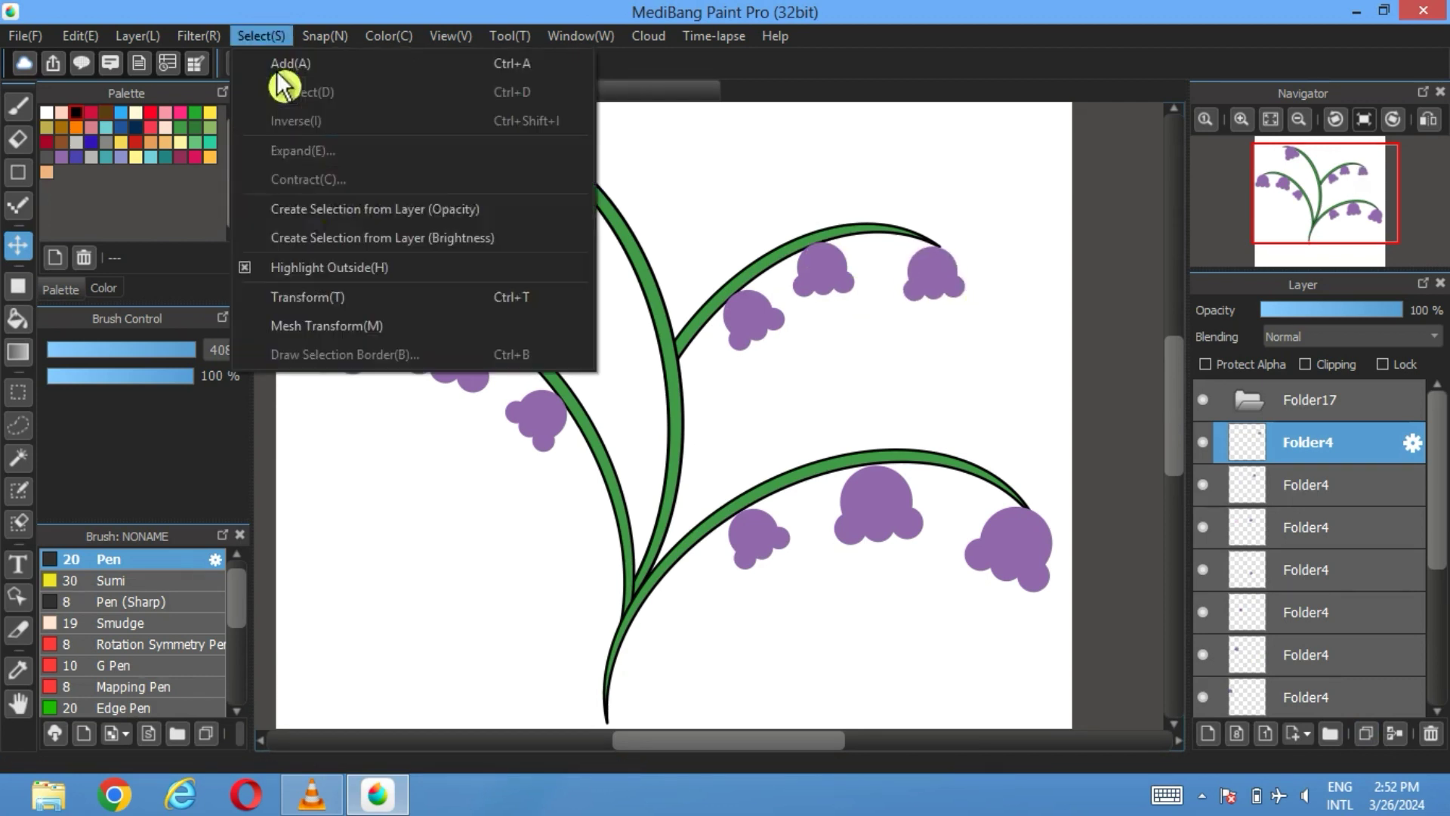
{"action": "left_click", "coordinate": [453, 295]}
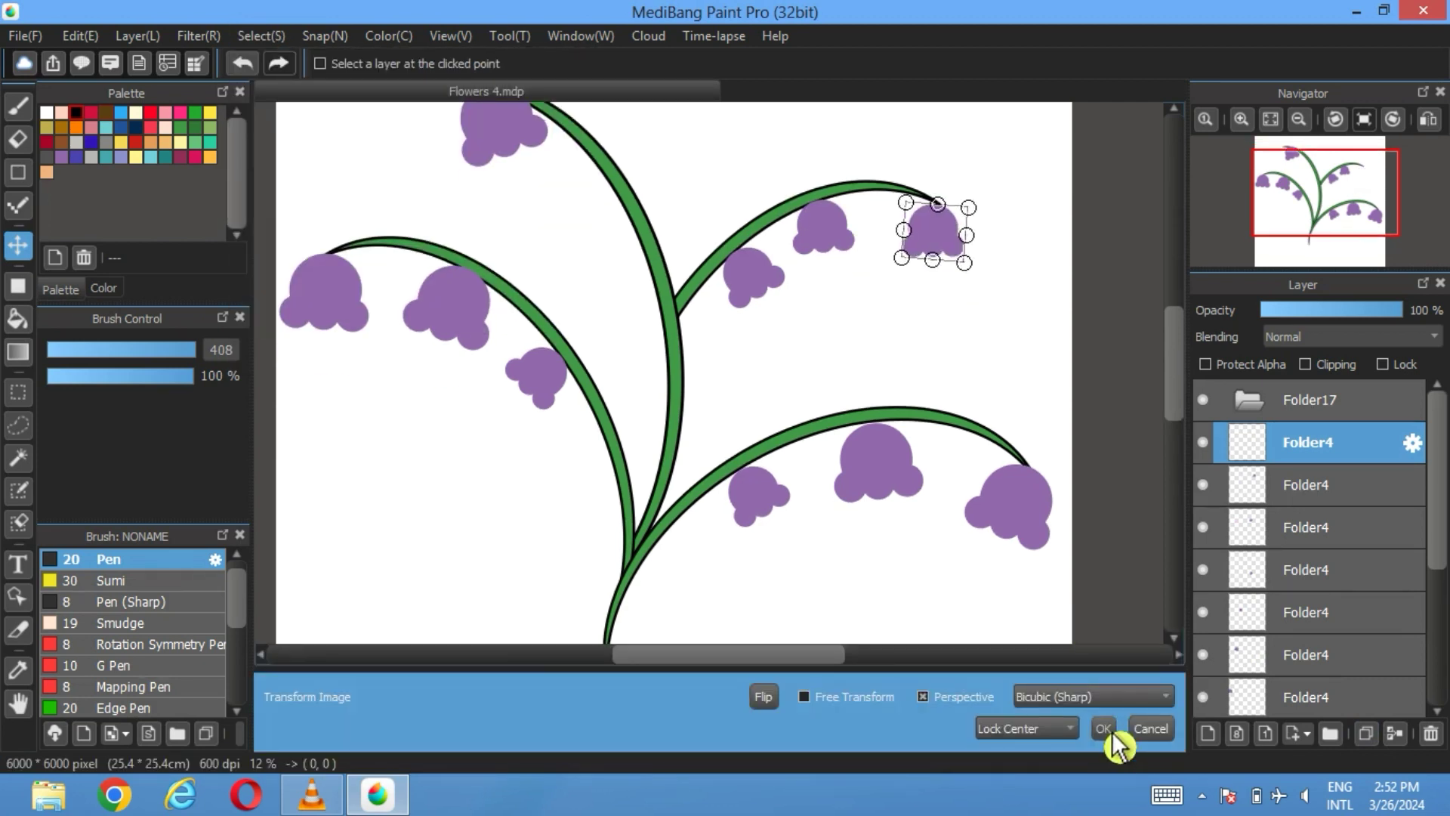
{"action": "left_click", "coordinate": [1103, 728]}
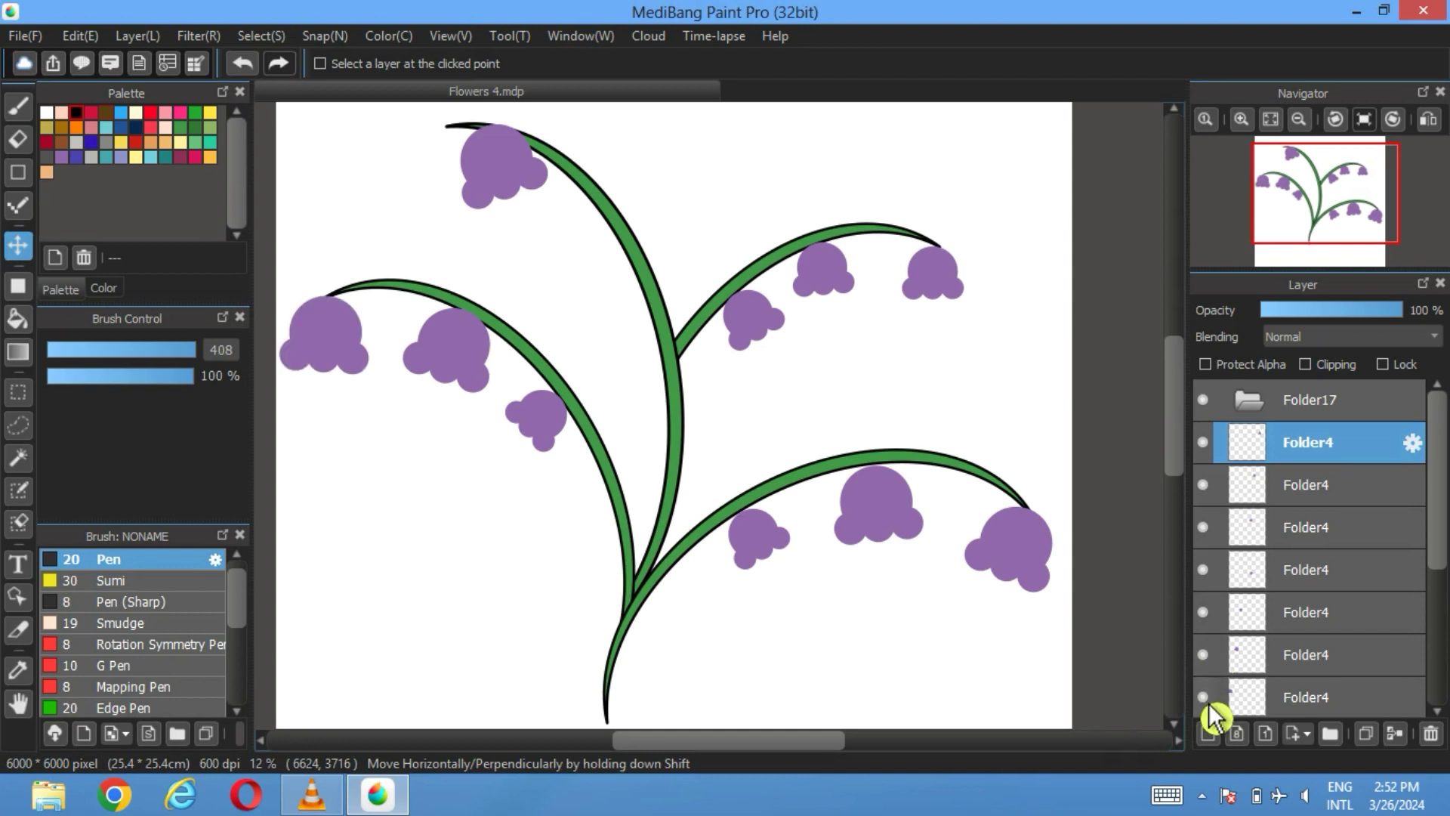
Move the tall stem's blossom layer to the top of the blossom layers, then hang the blossom upright from the stem's tip
{"action": "scroll", "coordinate": [1213, 716], "scroll_direction": "down", "scroll_amount": 2}
{"action": "left_click_drag", "start_coordinate": [1318, 701], "coordinate": [1335, 442]}
{"action": "left_click", "coordinate": [262, 36]}
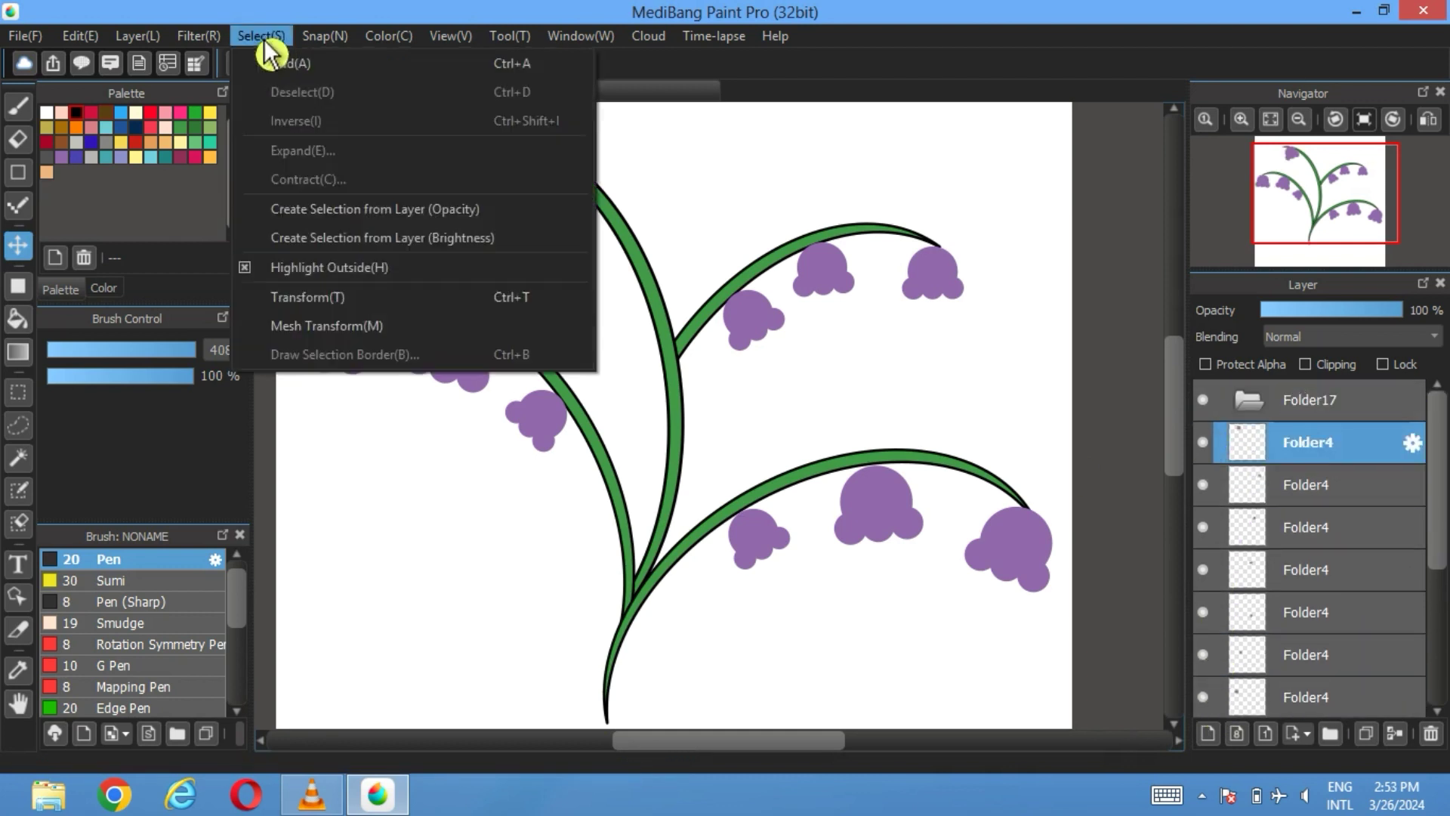
{"action": "left_click", "coordinate": [337, 296]}
{"action": "left_click_drag", "start_coordinate": [453, 214], "coordinate": [375, 370]}
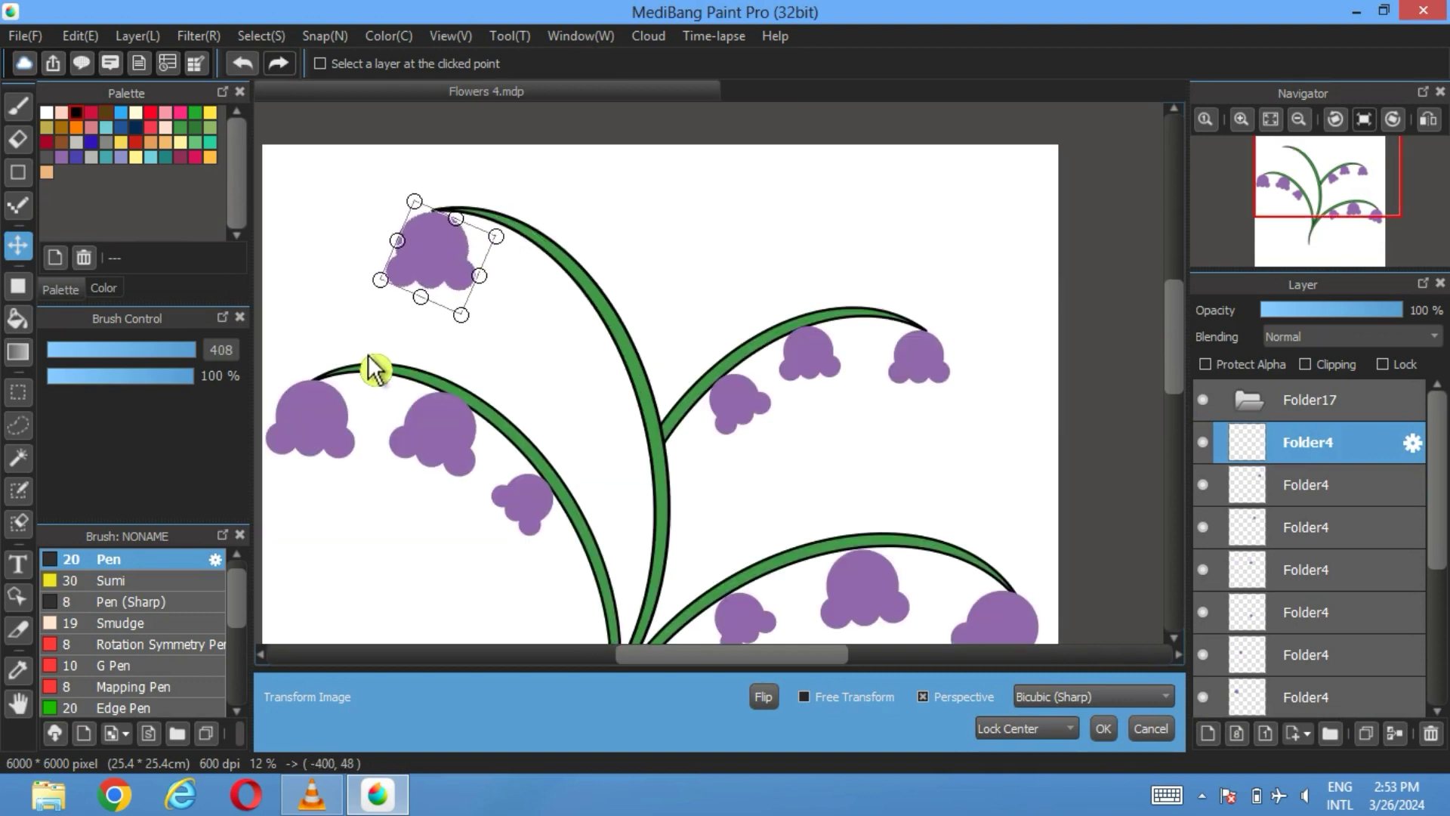
{"action": "left_click", "coordinate": [1116, 729]}
Duplicate the tall stem's tip blossom and transform the copy smaller and rotated clockwise beneath the upper bend of that stem
{"action": "left_click", "coordinate": [1365, 732]}
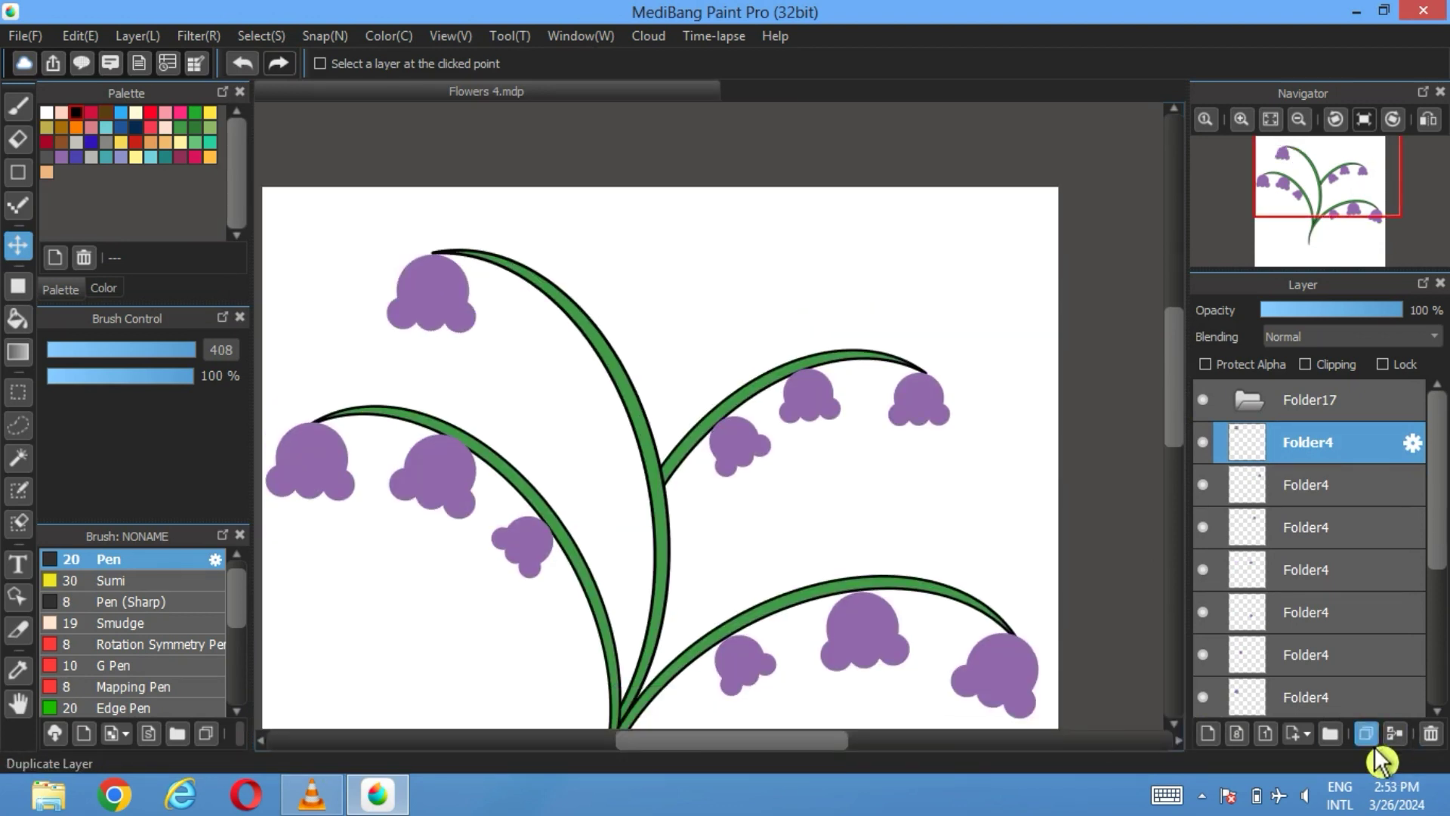
{"action": "left_click", "coordinate": [261, 36]}
{"action": "left_click", "coordinate": [330, 298]}
{"action": "left_click_drag", "start_coordinate": [453, 278], "coordinate": [565, 381]}
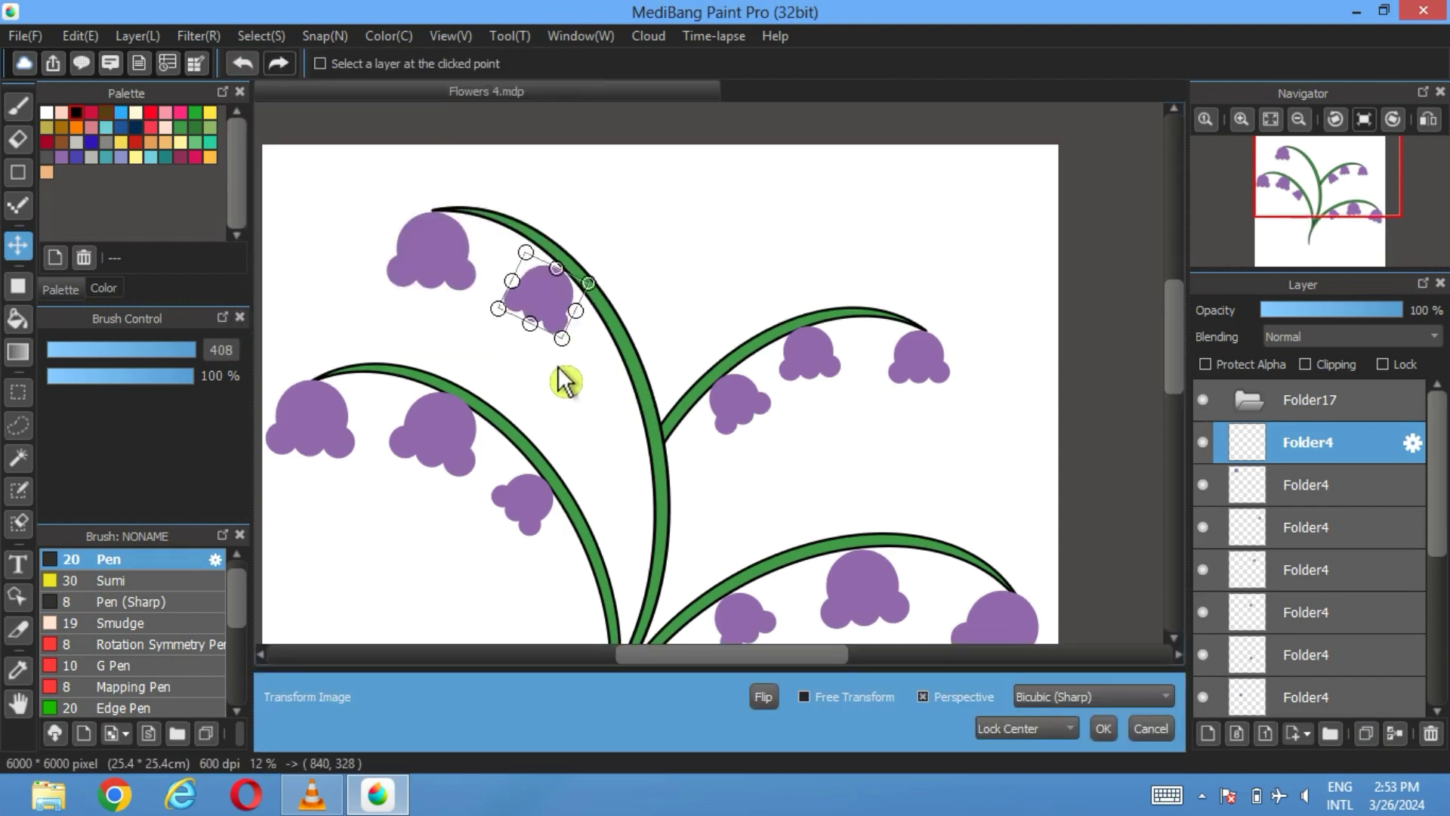
{"action": "left_click", "coordinate": [1116, 733]}
Duplicate the tall stem's second blossom and place the copy further down the stem, made smaller and rotated further clockwise
{"action": "left_click", "coordinate": [1365, 733]}
{"action": "left_click_drag", "start_coordinate": [558, 366], "coordinate": [617, 371]}
{"action": "left_click", "coordinate": [261, 35]}
{"action": "left_click", "coordinate": [331, 298]}
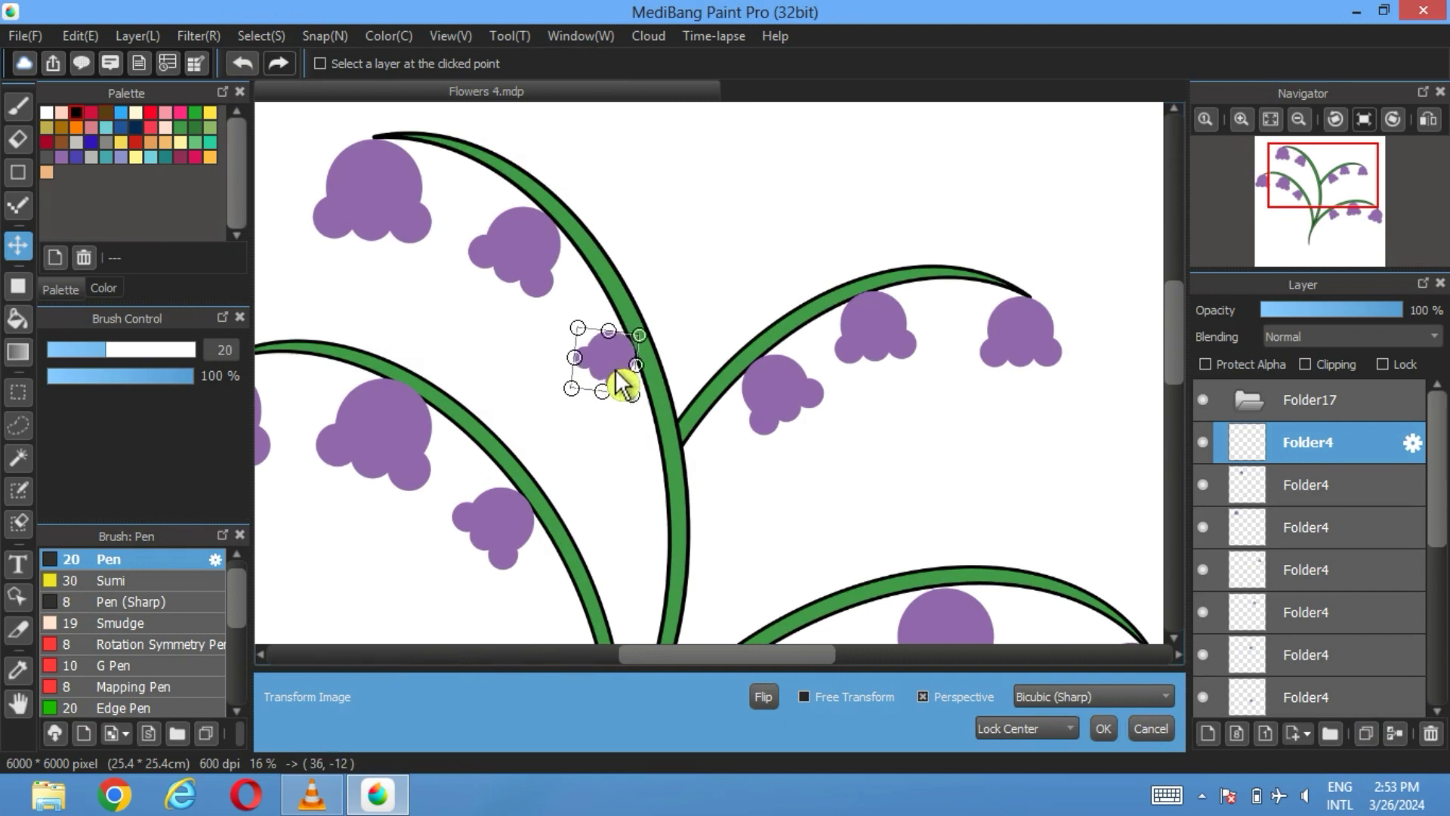
{"action": "left_click", "coordinate": [1107, 731]}
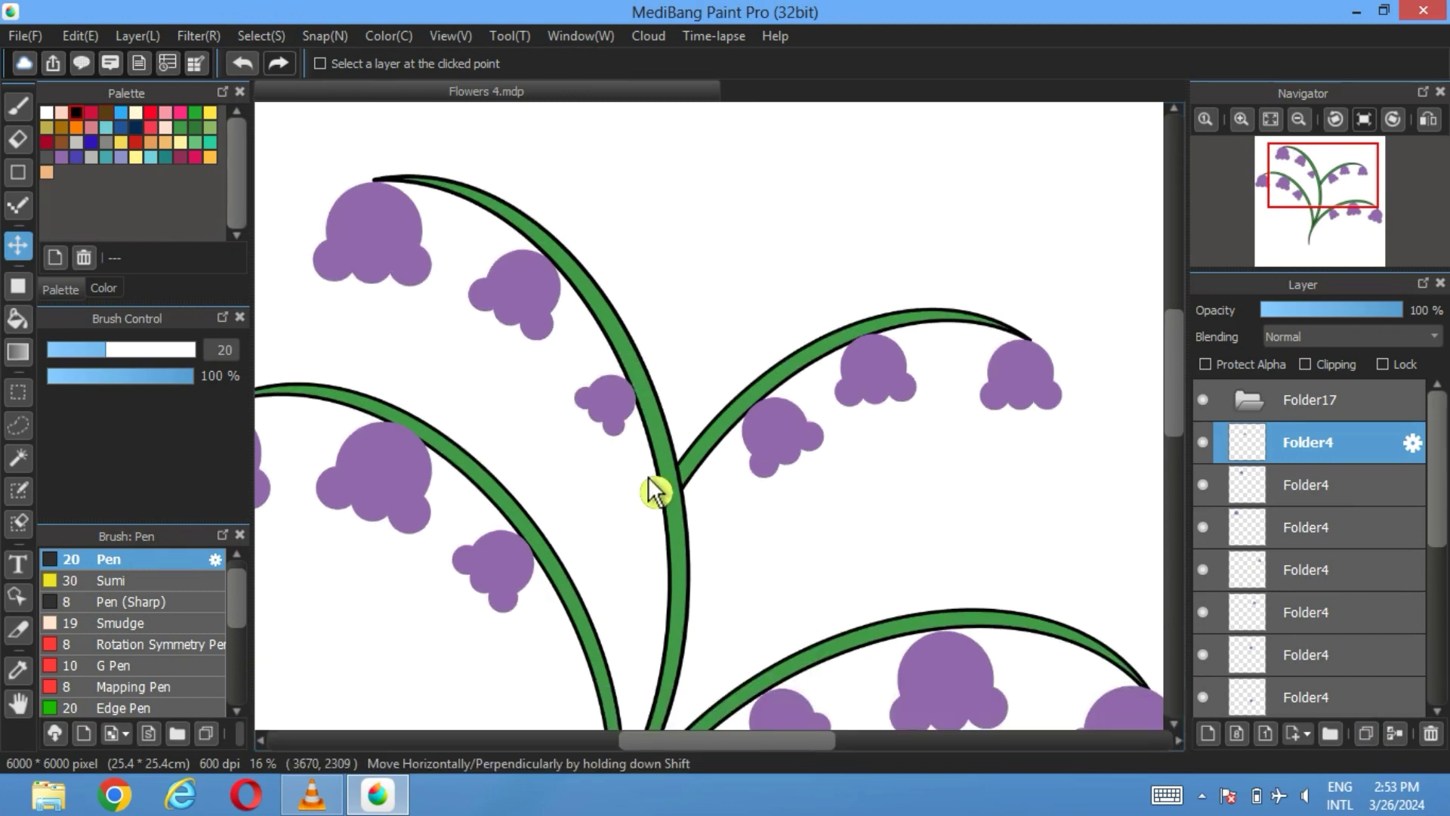
Shrink the middle blossom of the lower-right stem slightly and keep it hanging against the stem
{"action": "scroll", "coordinate": [646, 498], "scroll_direction": "down", "scroll_amount": 1}
{"action": "scroll", "coordinate": [1257, 601], "scroll_direction": "down", "scroll_amount": 2}
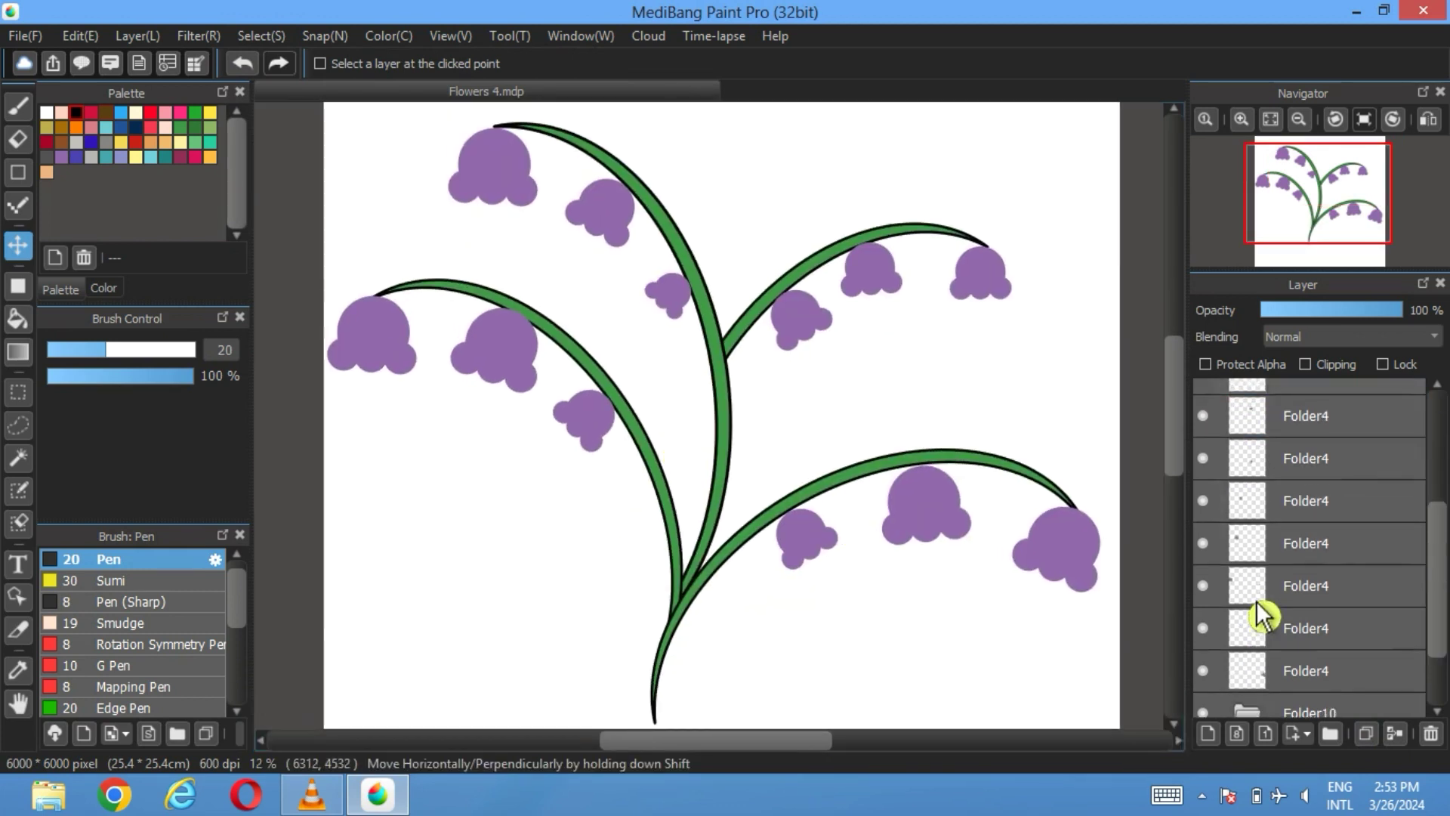
{"action": "left_click", "coordinate": [1215, 639]}
{"action": "left_click", "coordinate": [261, 36]}
{"action": "left_click", "coordinate": [314, 297]}
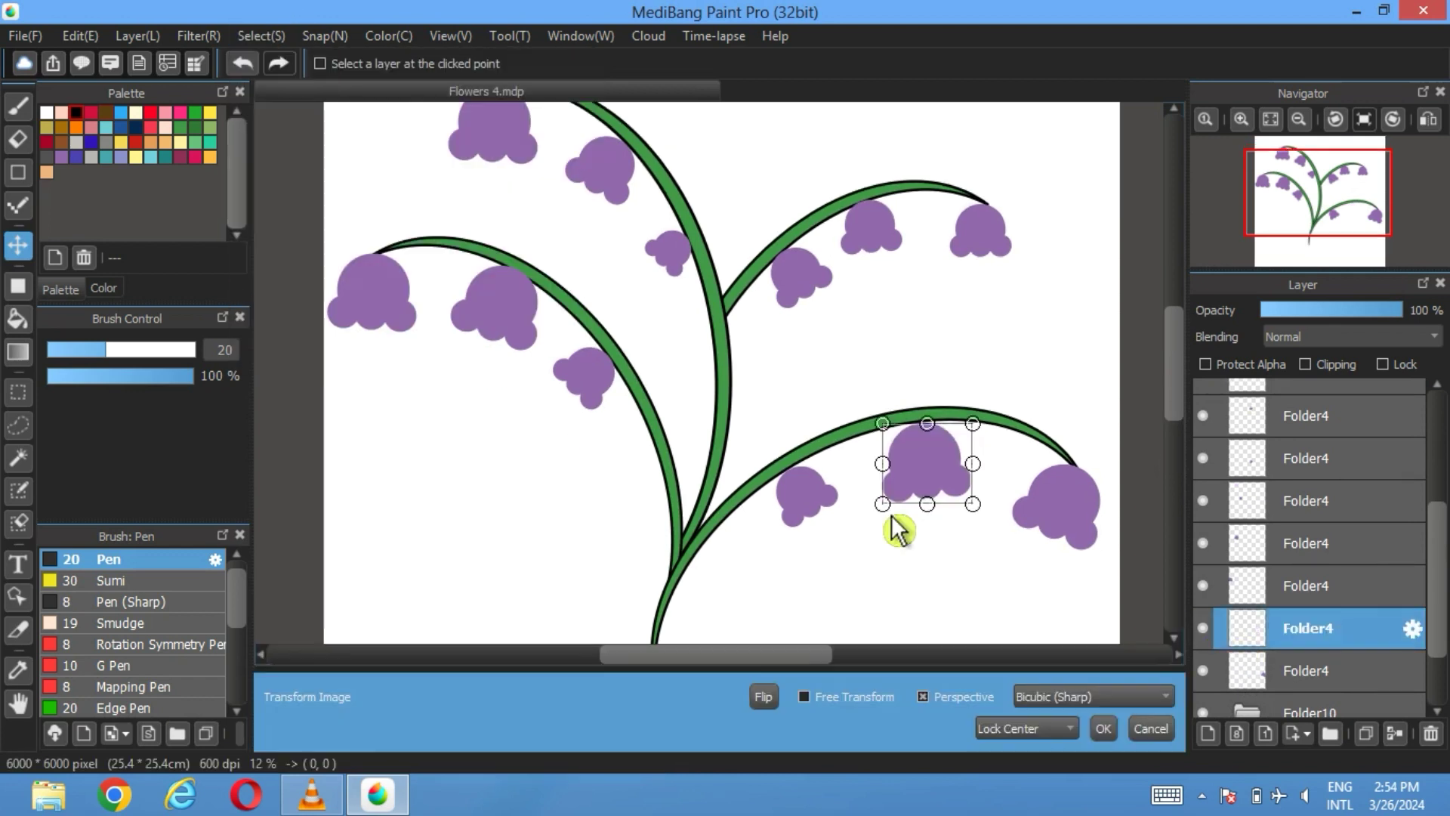
{"action": "left_click_drag", "start_coordinate": [896, 512], "coordinate": [921, 475]}
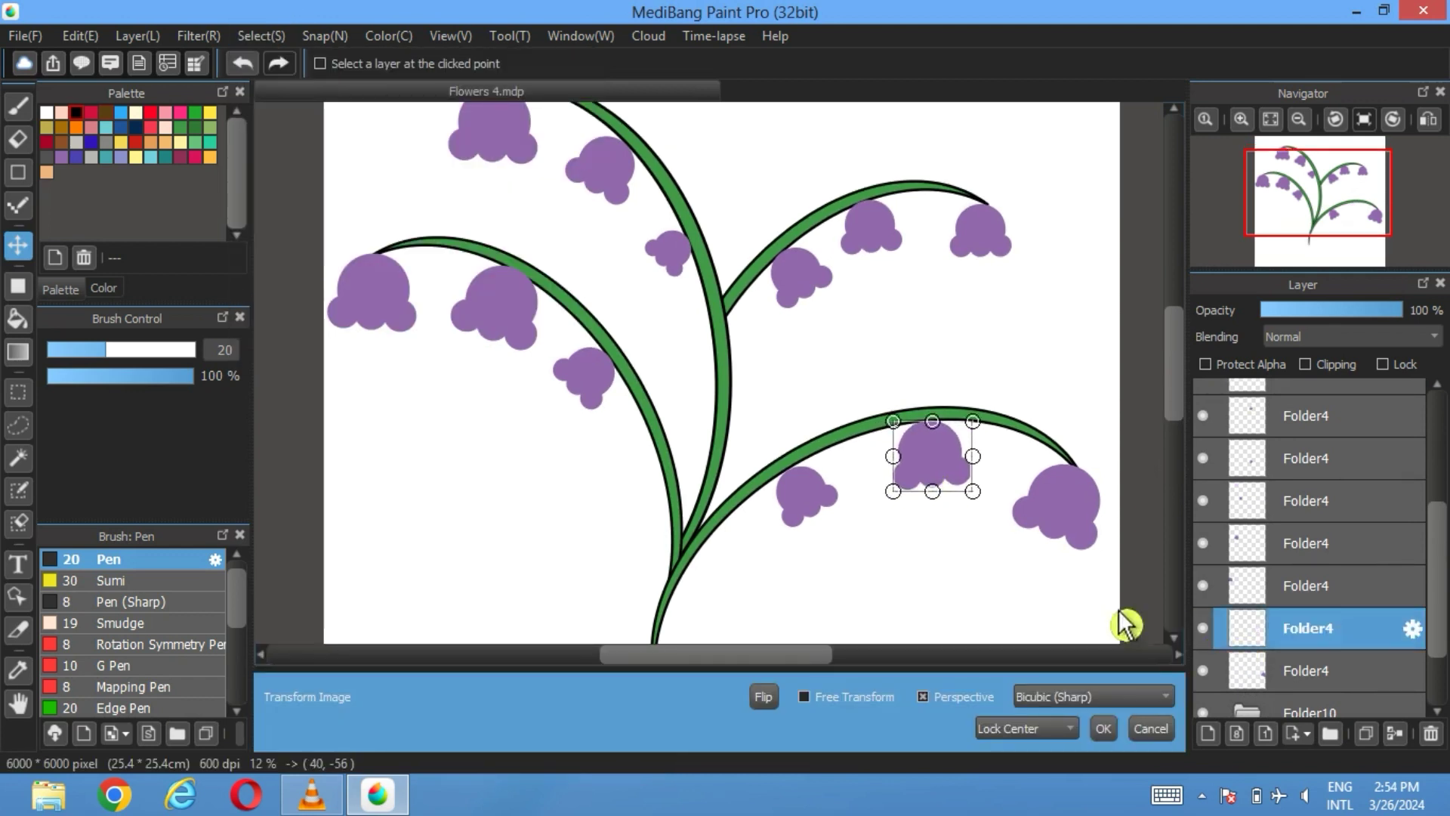
{"action": "left_click", "coordinate": [1103, 730]}
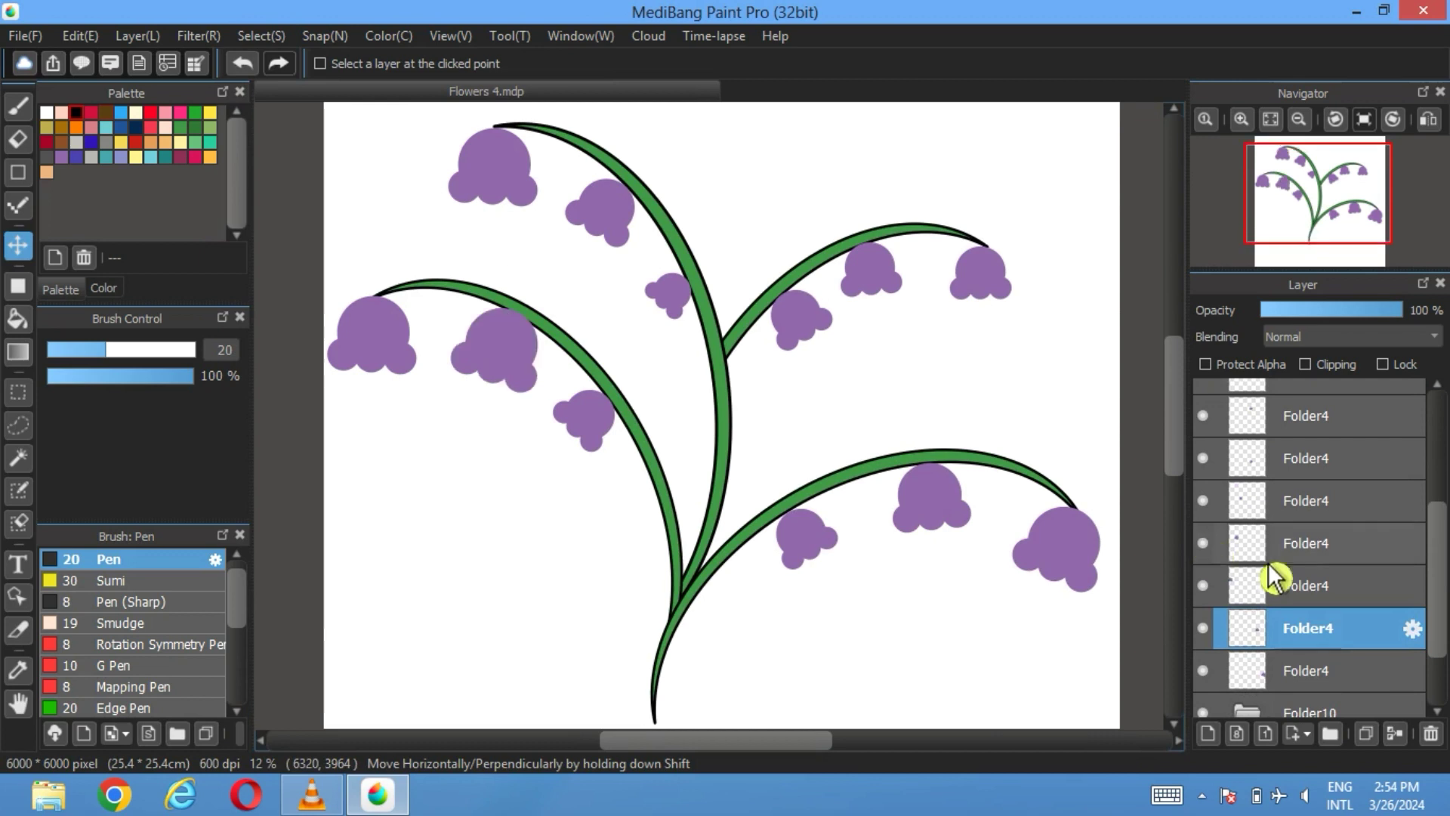
Shrink the middle blossom of the left stem slightly and keep it hanging against the stem
{"action": "left_click", "coordinate": [1216, 545]}
{"action": "left_click", "coordinate": [262, 35]}
{"action": "left_click", "coordinate": [311, 298]}
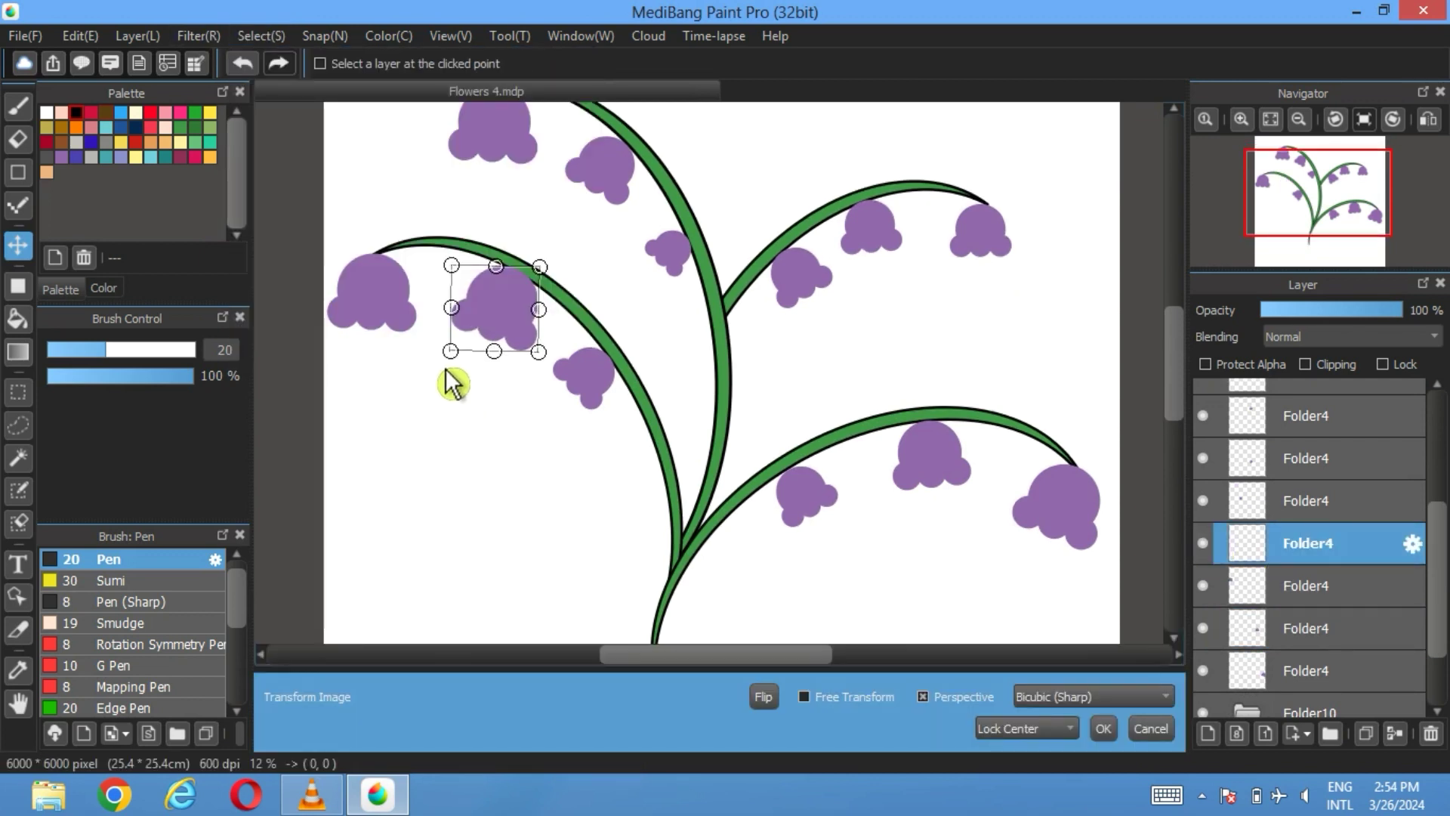
{"action": "left_click_drag", "start_coordinate": [445, 371], "coordinate": [506, 309]}
{"action": "left_click", "coordinate": [1115, 728]}
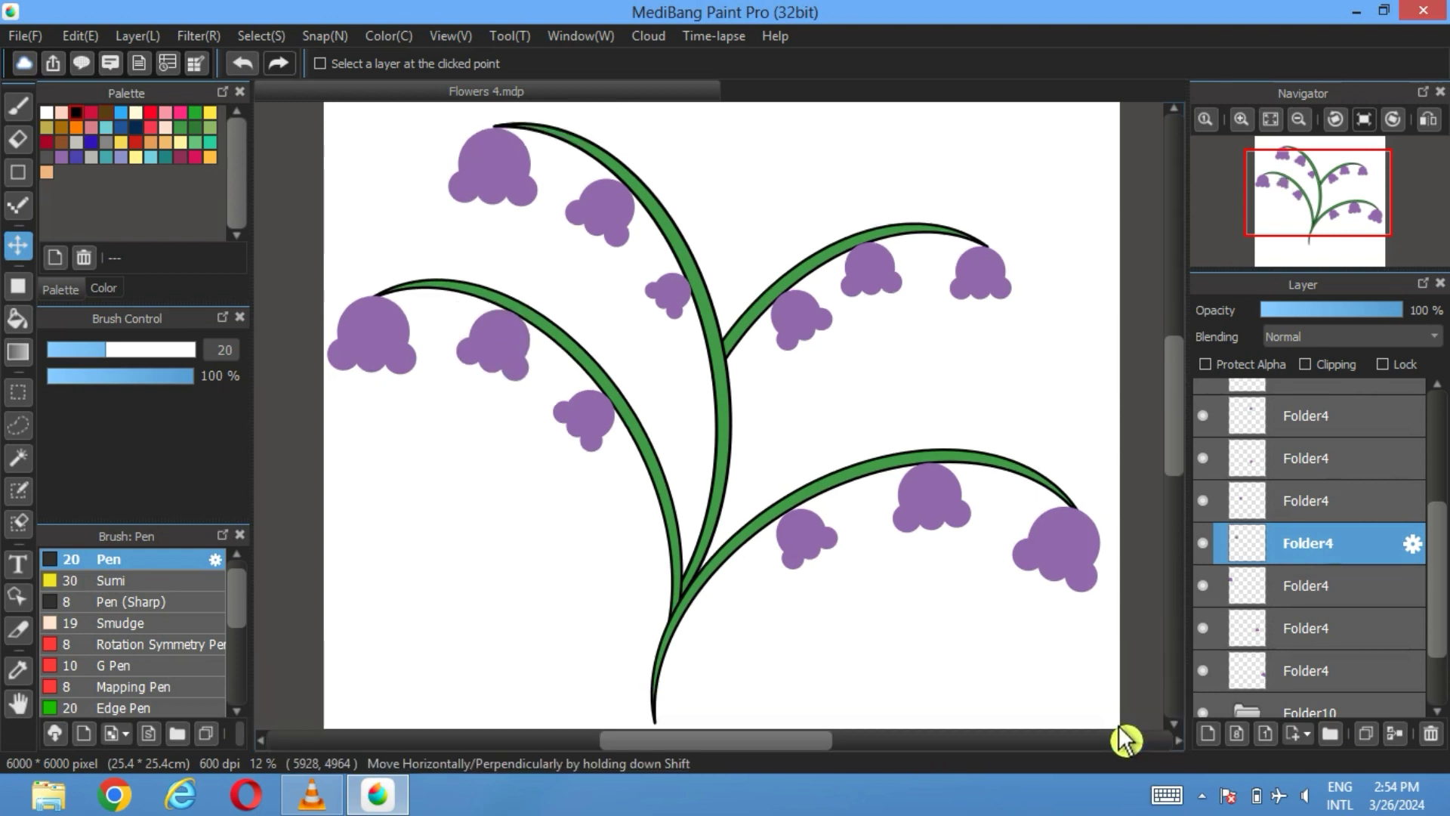
Add a new blank layer above all the blossom layers, directly below Folder17, and make it active
{"action": "scroll", "coordinate": [1285, 551], "scroll_direction": "up", "scroll_amount": 5}
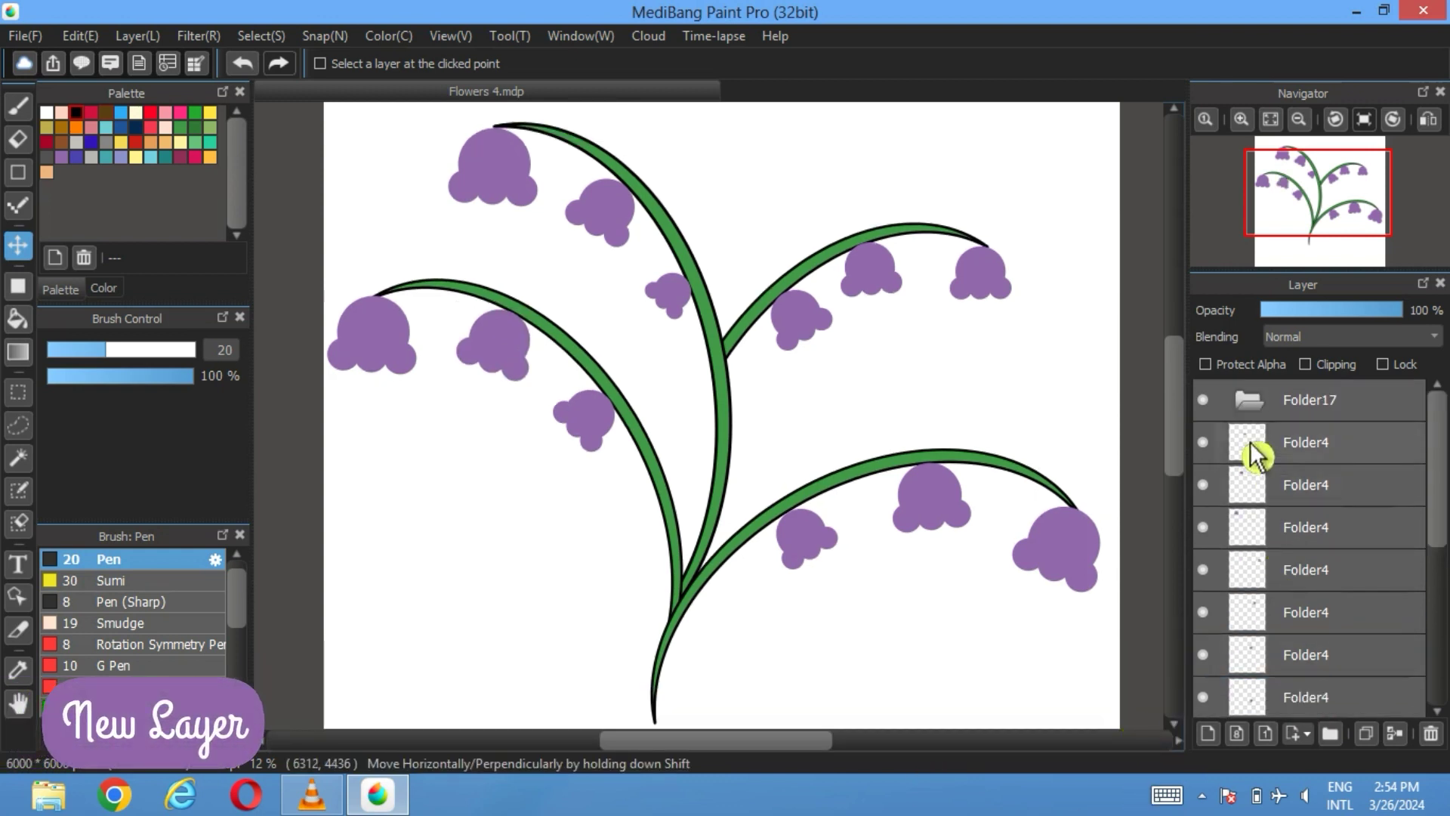
{"action": "left_click", "coordinate": [1305, 459]}
{"action": "left_click", "coordinate": [1209, 733]}
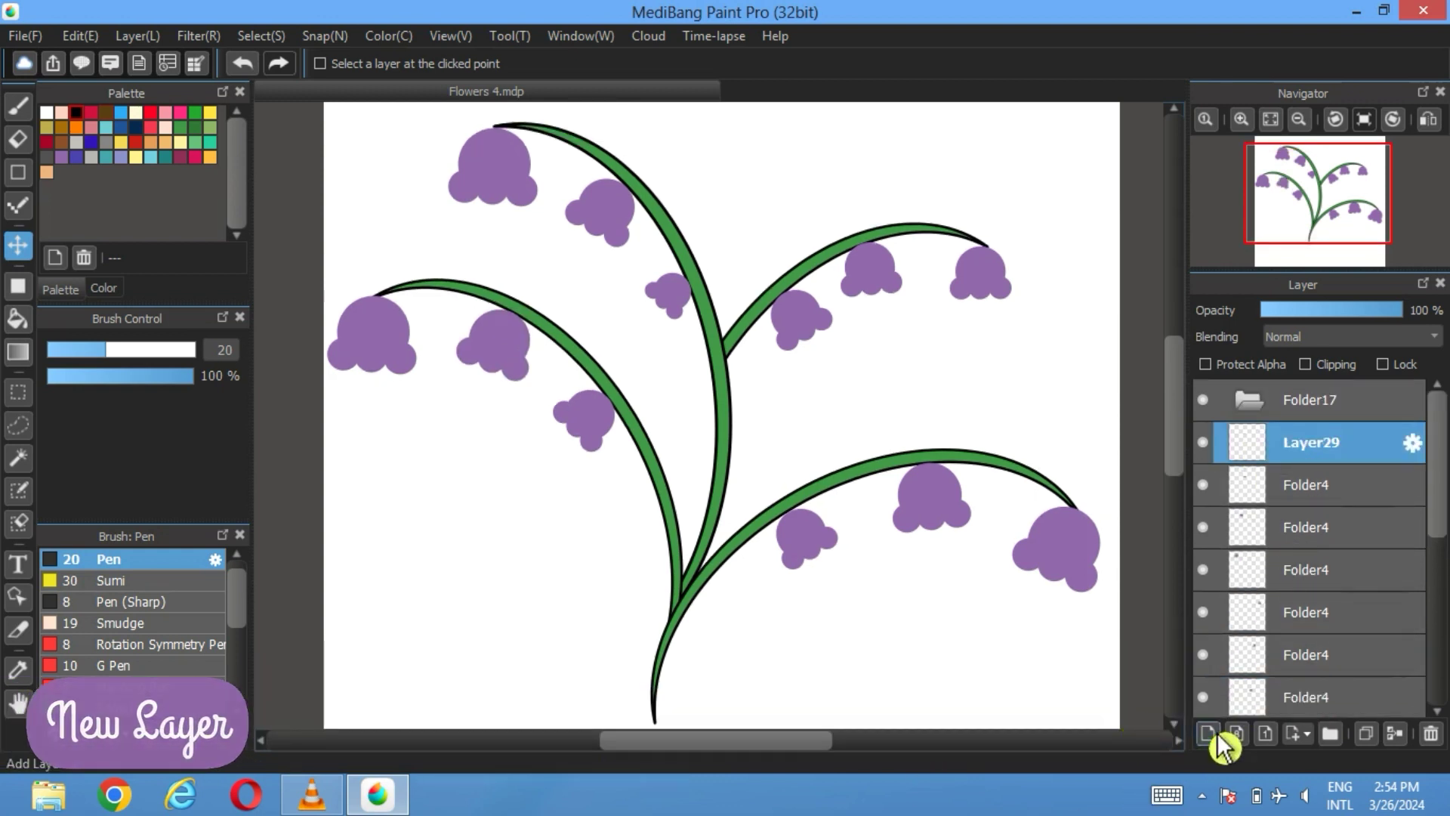
{"action": "left_click", "coordinate": [1250, 408]}
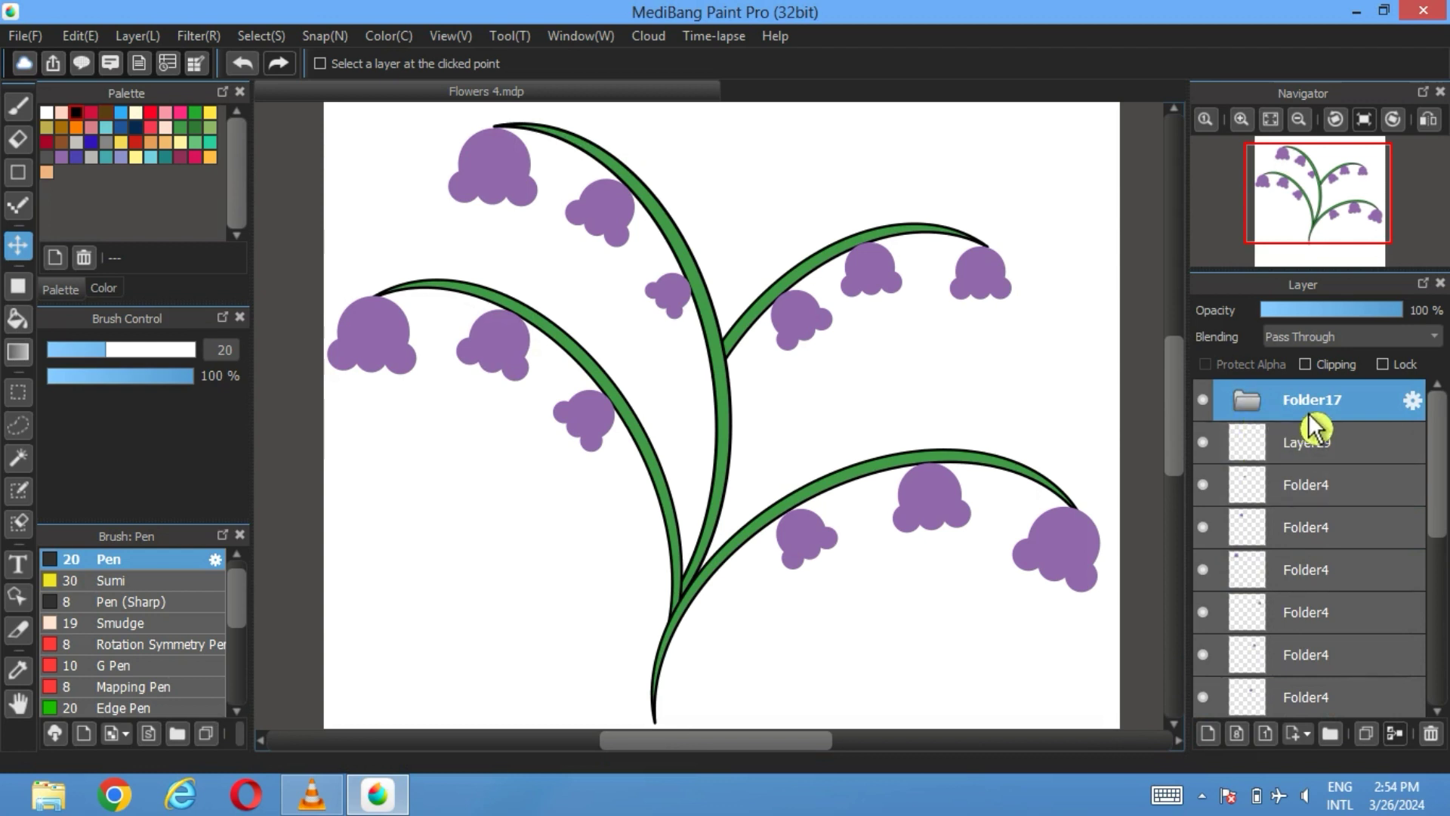
{"action": "left_click", "coordinate": [1301, 450]}
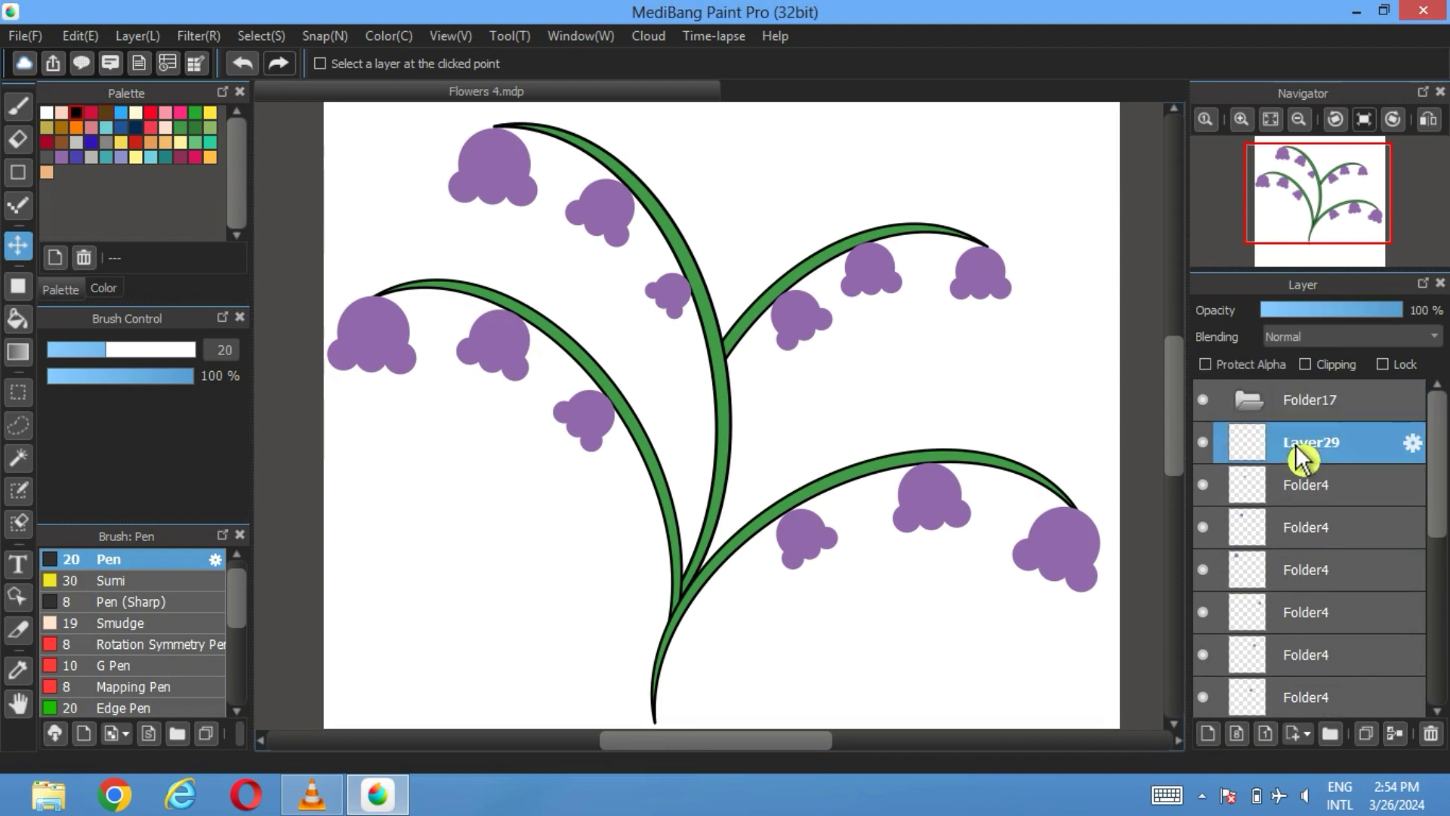
Move the blank layer and all the blossom layers together into Folder17 and collapse the folder
{"action": "scroll", "coordinate": [1303, 457], "scroll_direction": "down", "scroll_amount": 3}
{"action": "left_click", "coordinate": [1340, 651], "text": "shift"}
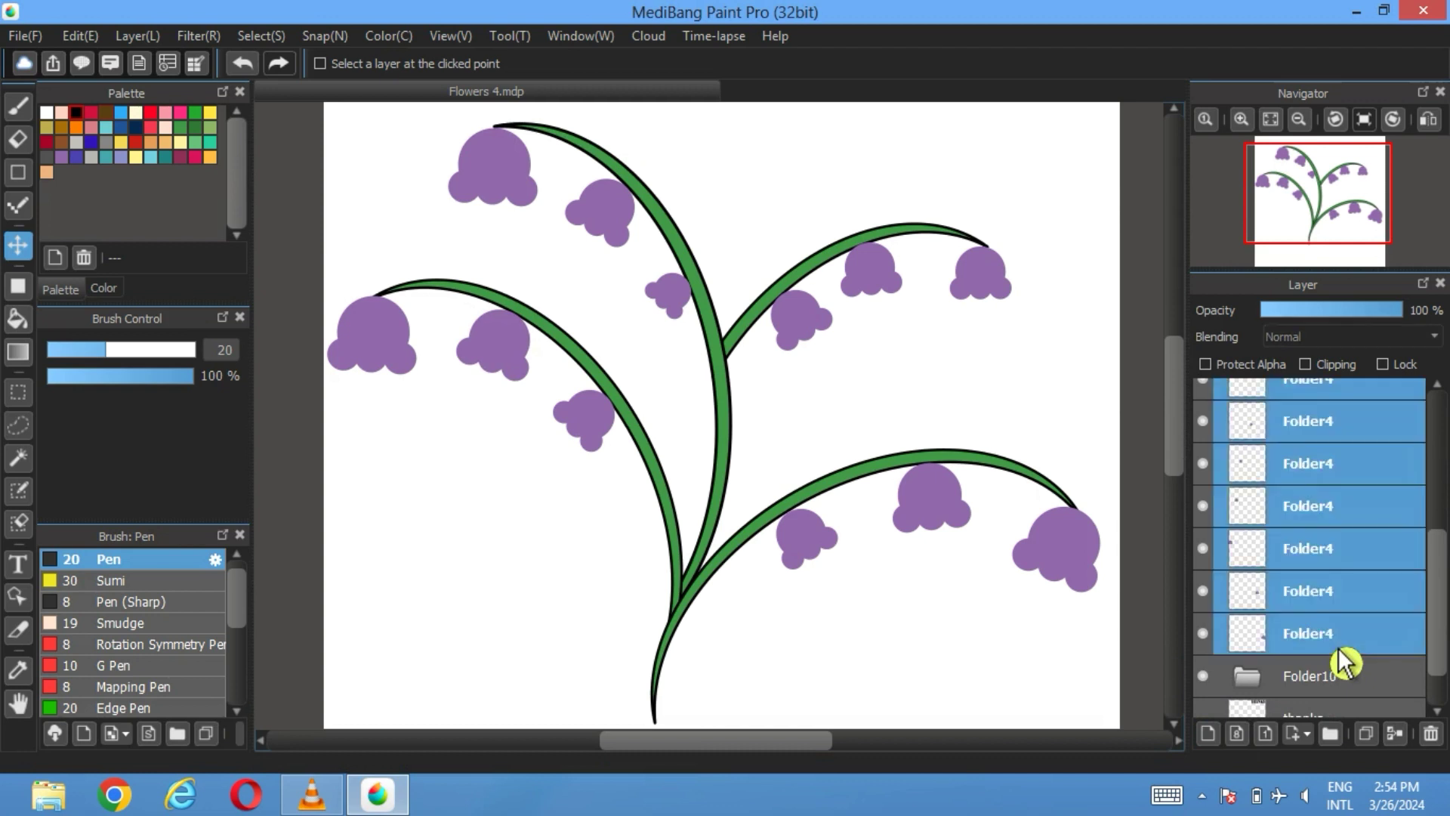
{"action": "scroll", "coordinate": [1343, 657], "scroll_direction": "up", "scroll_amount": 3}
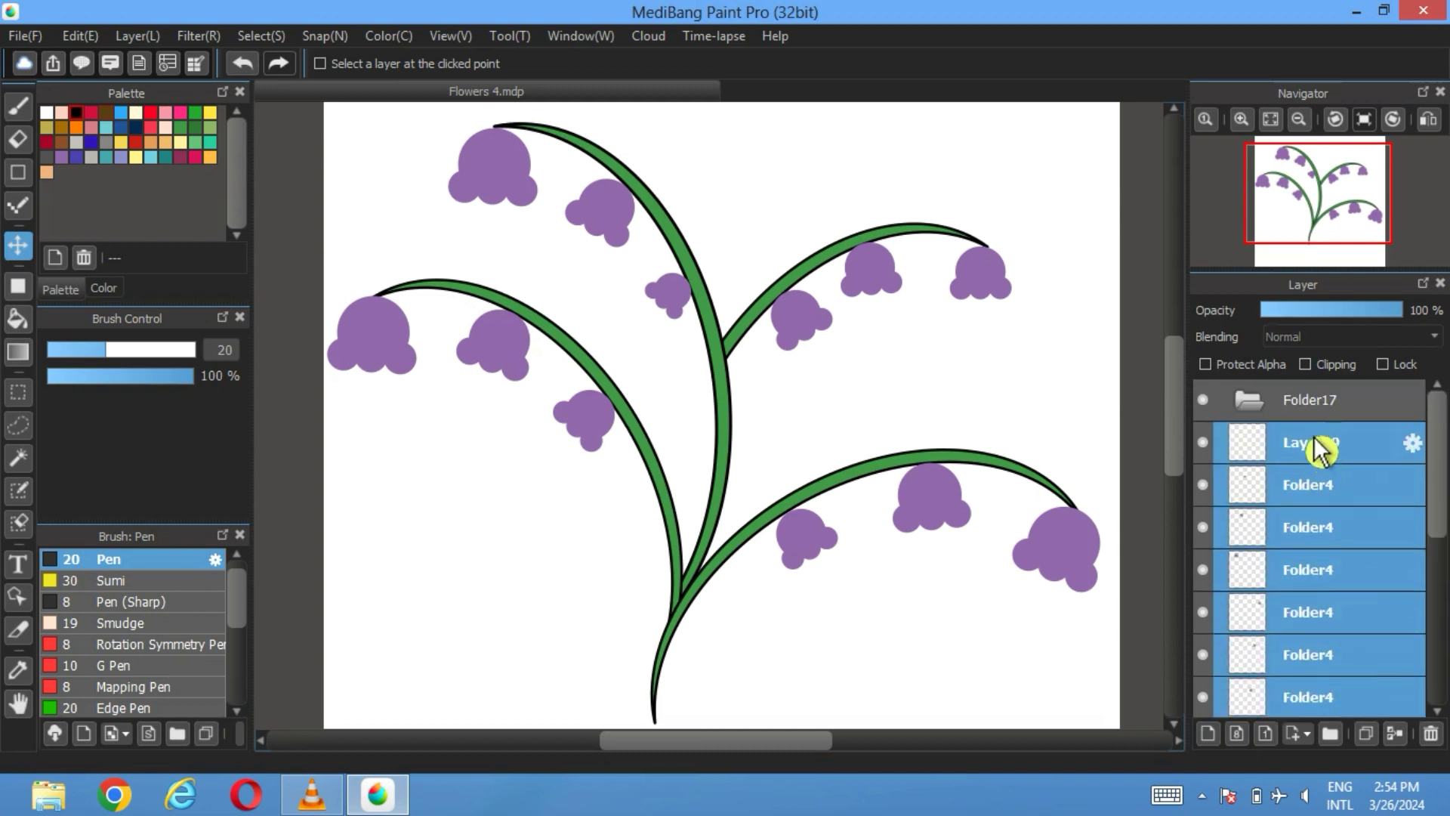
{"action": "left_click_drag", "start_coordinate": [1318, 451], "coordinate": [1314, 404]}
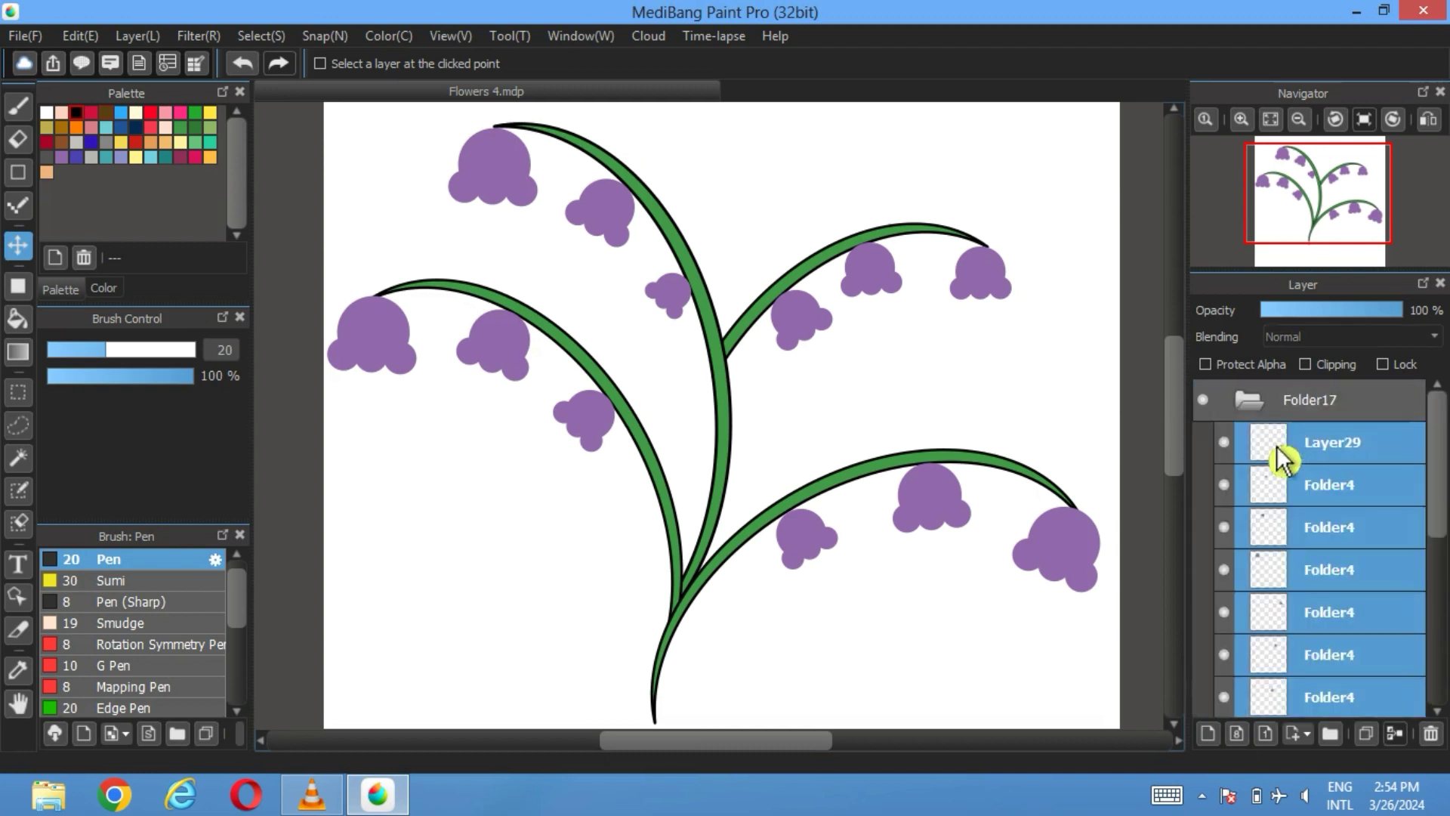
{"action": "left_click", "coordinate": [1261, 410]}
Hide the stems in Folder10, make the blank layer in Folder17 active, and fit the whole canvas in view
{"action": "left_click", "coordinate": [1204, 443]}
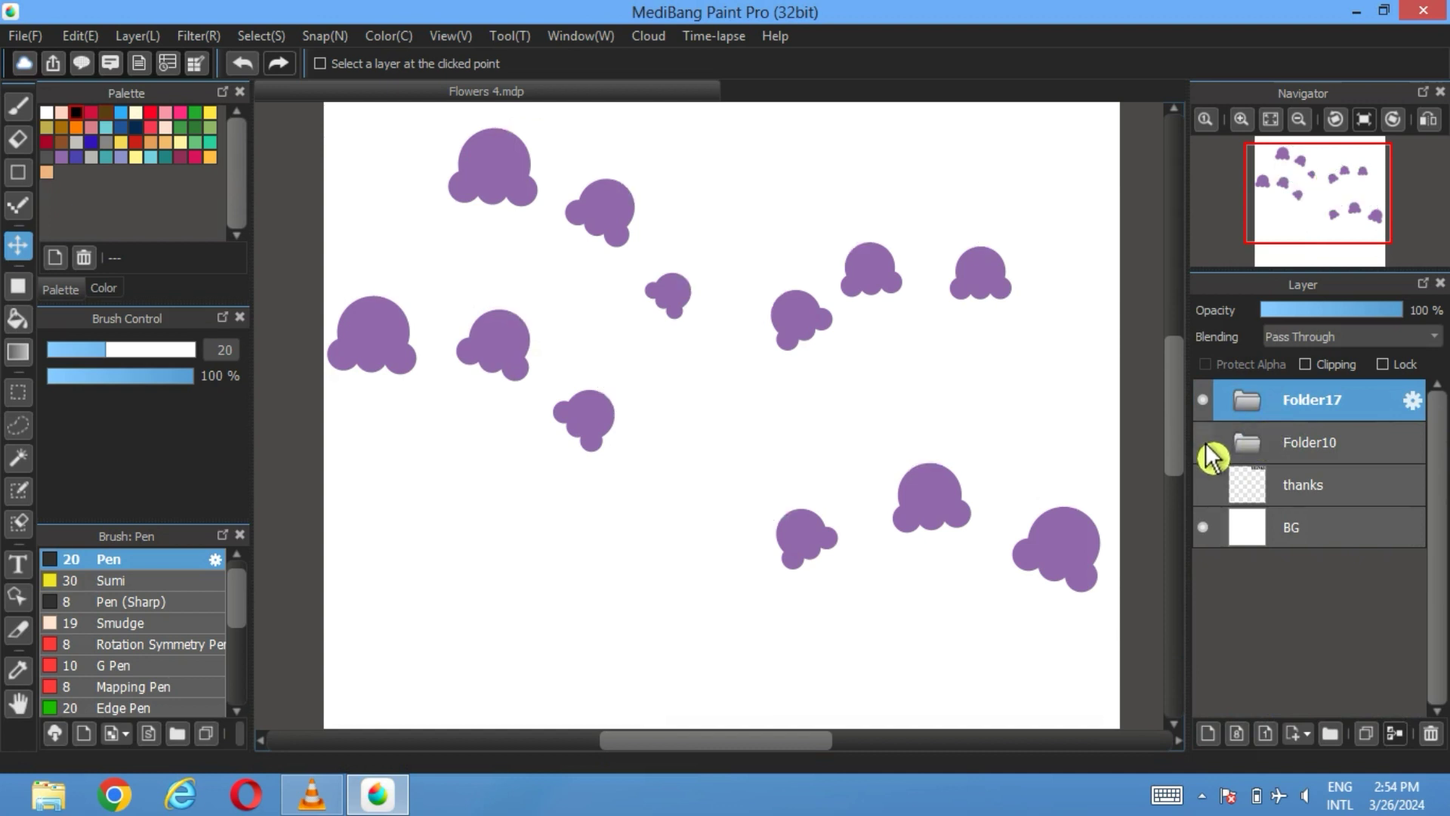
{"action": "left_click", "coordinate": [1254, 411]}
{"action": "left_click", "coordinate": [1288, 454]}
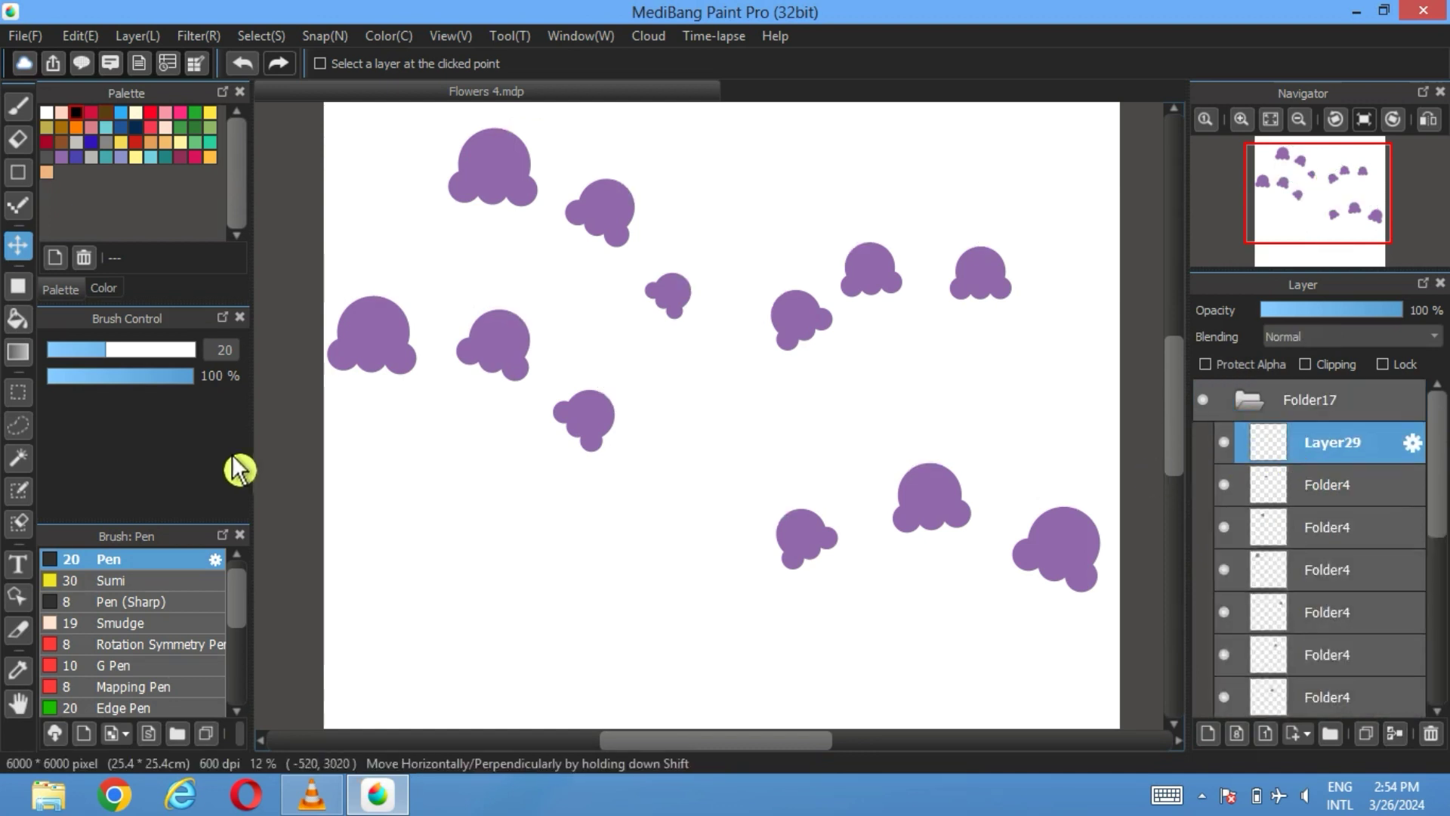
{"action": "left_click", "coordinate": [1275, 121]}
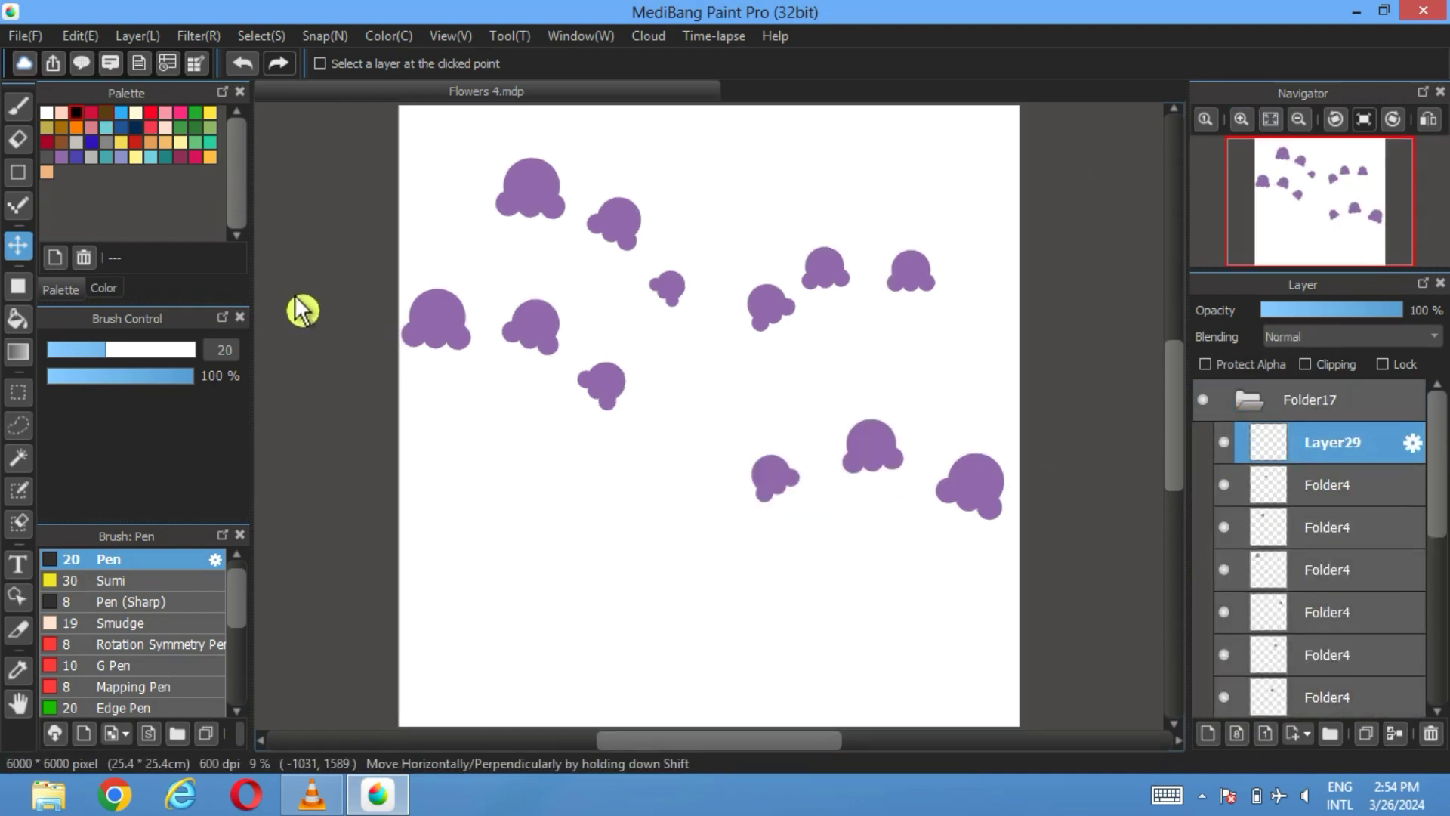
Select the white background around the blossoms with the Magic Wand and invert the selection to cover all the blossoms
{"action": "left_click", "coordinate": [19, 460]}
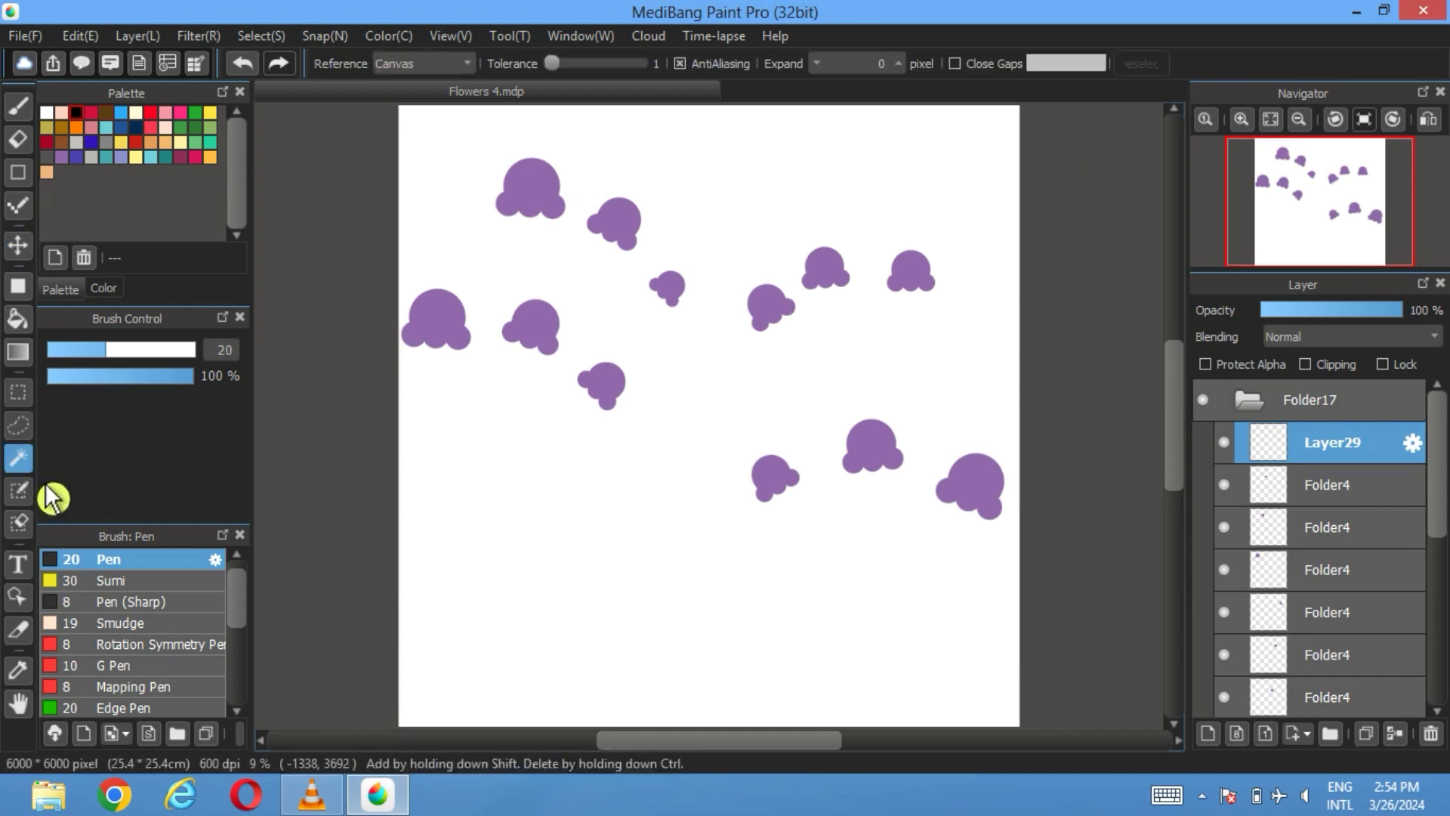
{"action": "left_click", "coordinate": [621, 574]}
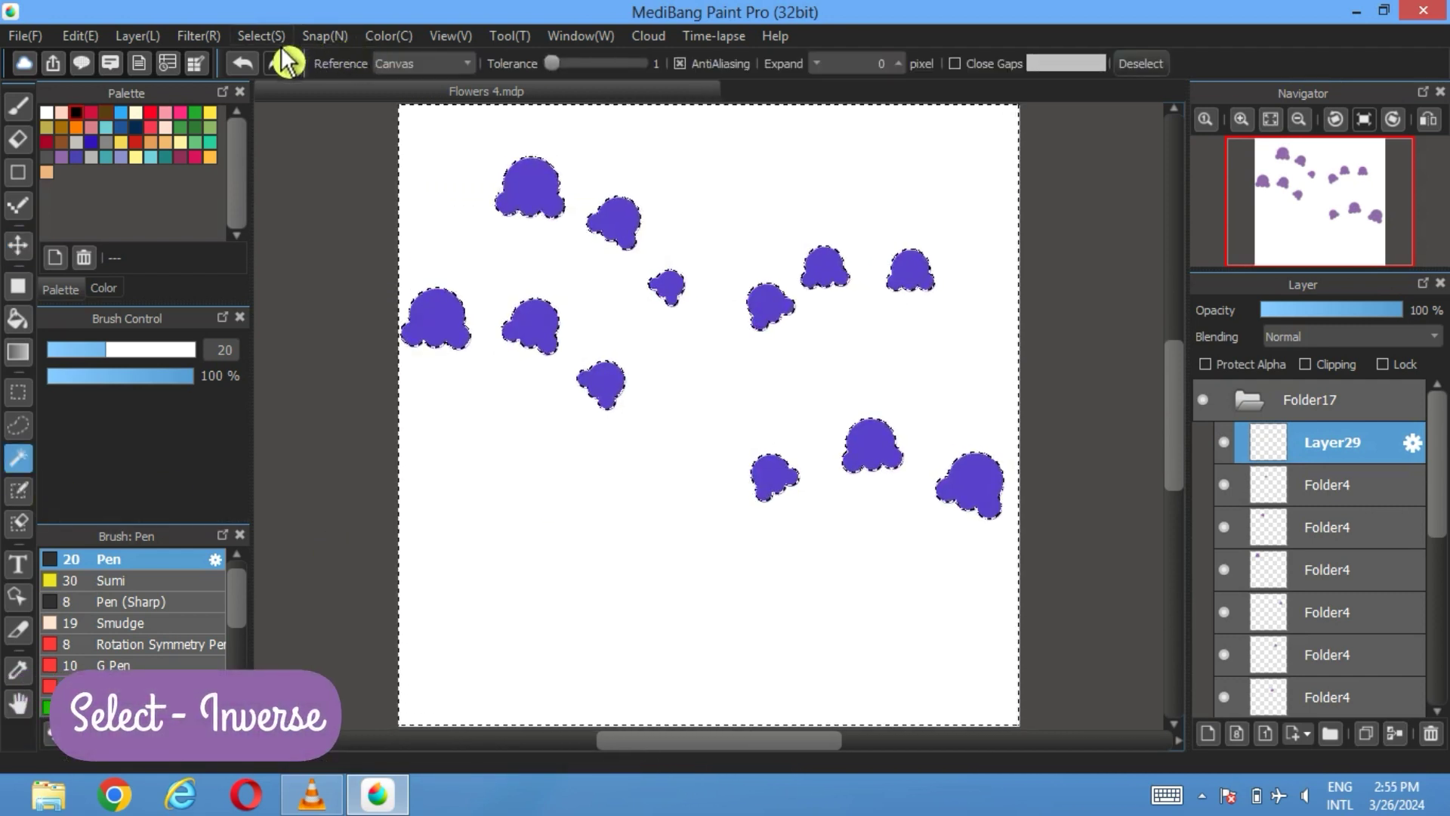
{"action": "left_click", "coordinate": [260, 36]}
{"action": "left_click", "coordinate": [302, 125]}
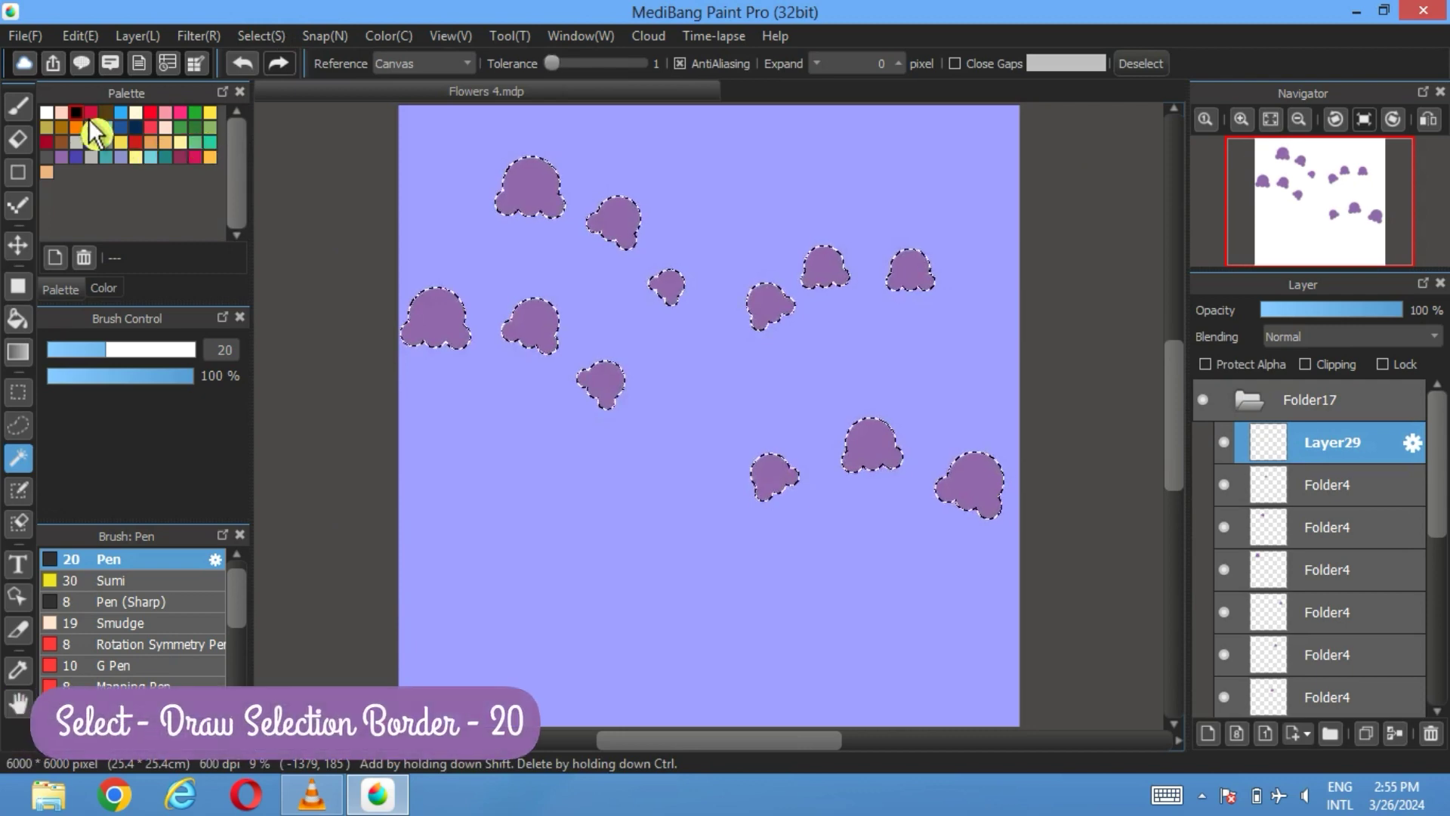
Draw a black 20-pixel selection border outside the blossoms with rounded corners, and clear the selection
{"action": "left_click", "coordinate": [261, 35]}
{"action": "left_click", "coordinate": [317, 360]}
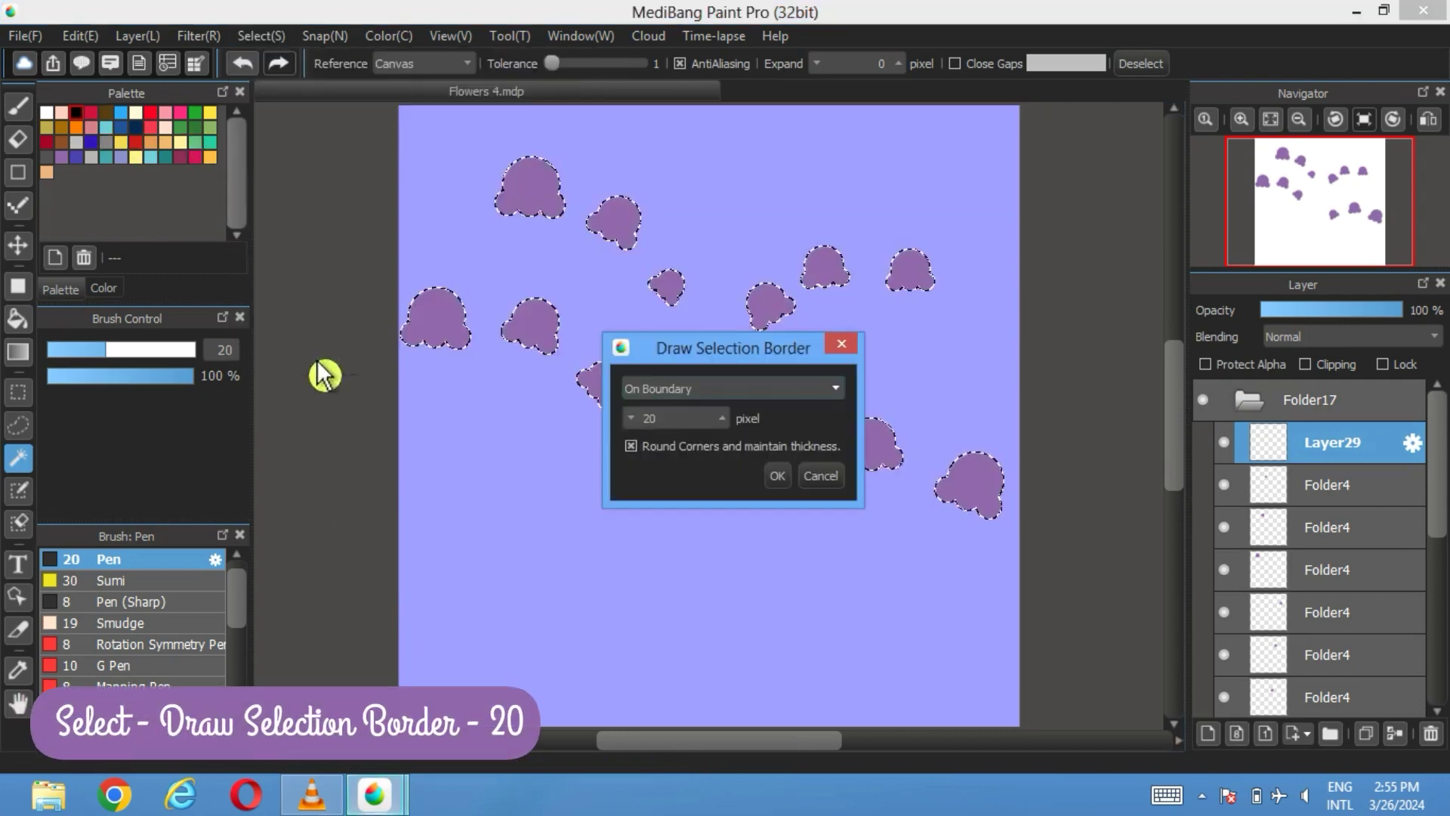
{"action": "left_click", "coordinate": [684, 390]}
{"action": "left_click", "coordinate": [667, 442]}
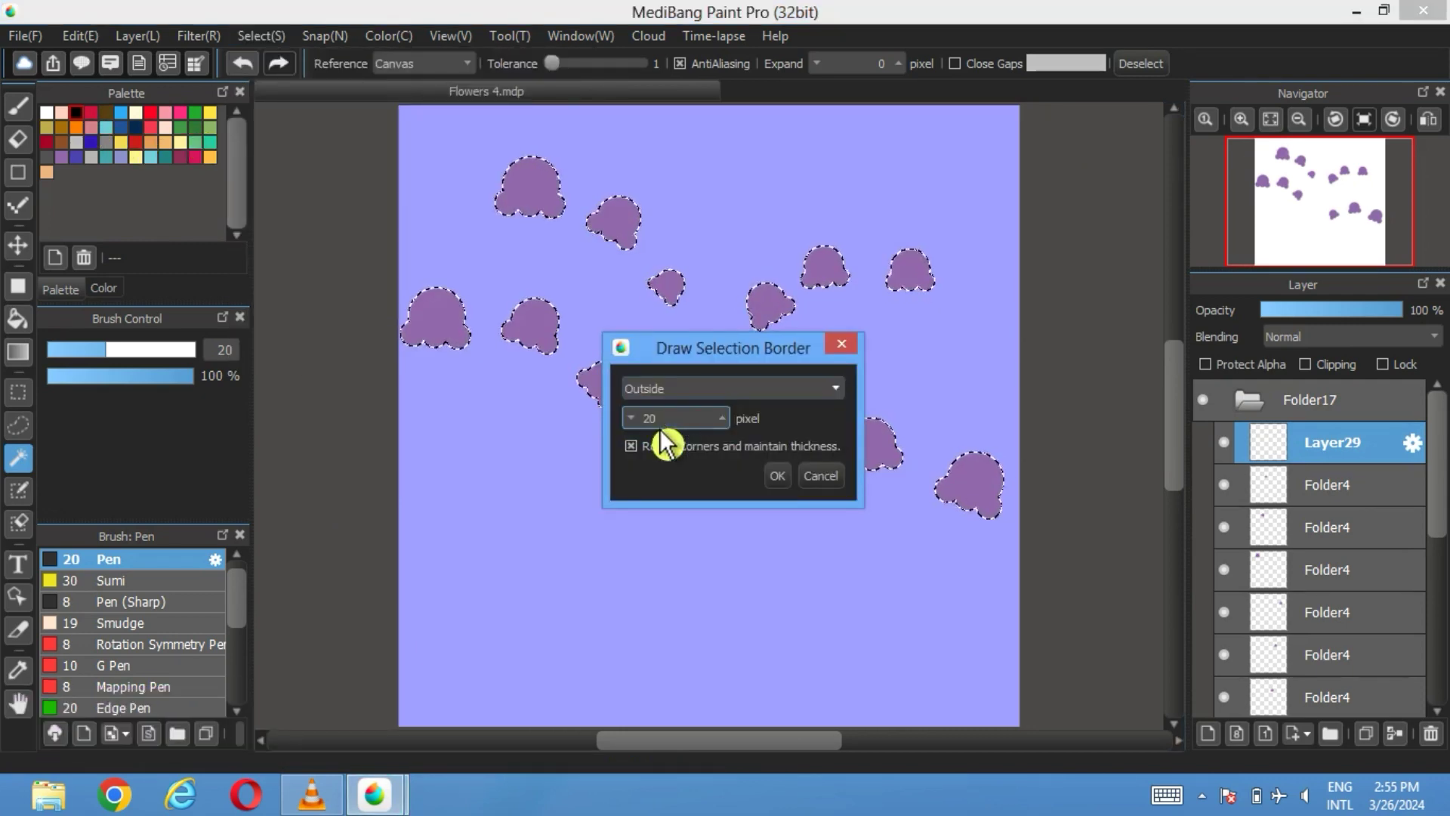
{"action": "left_click", "coordinate": [778, 475]}
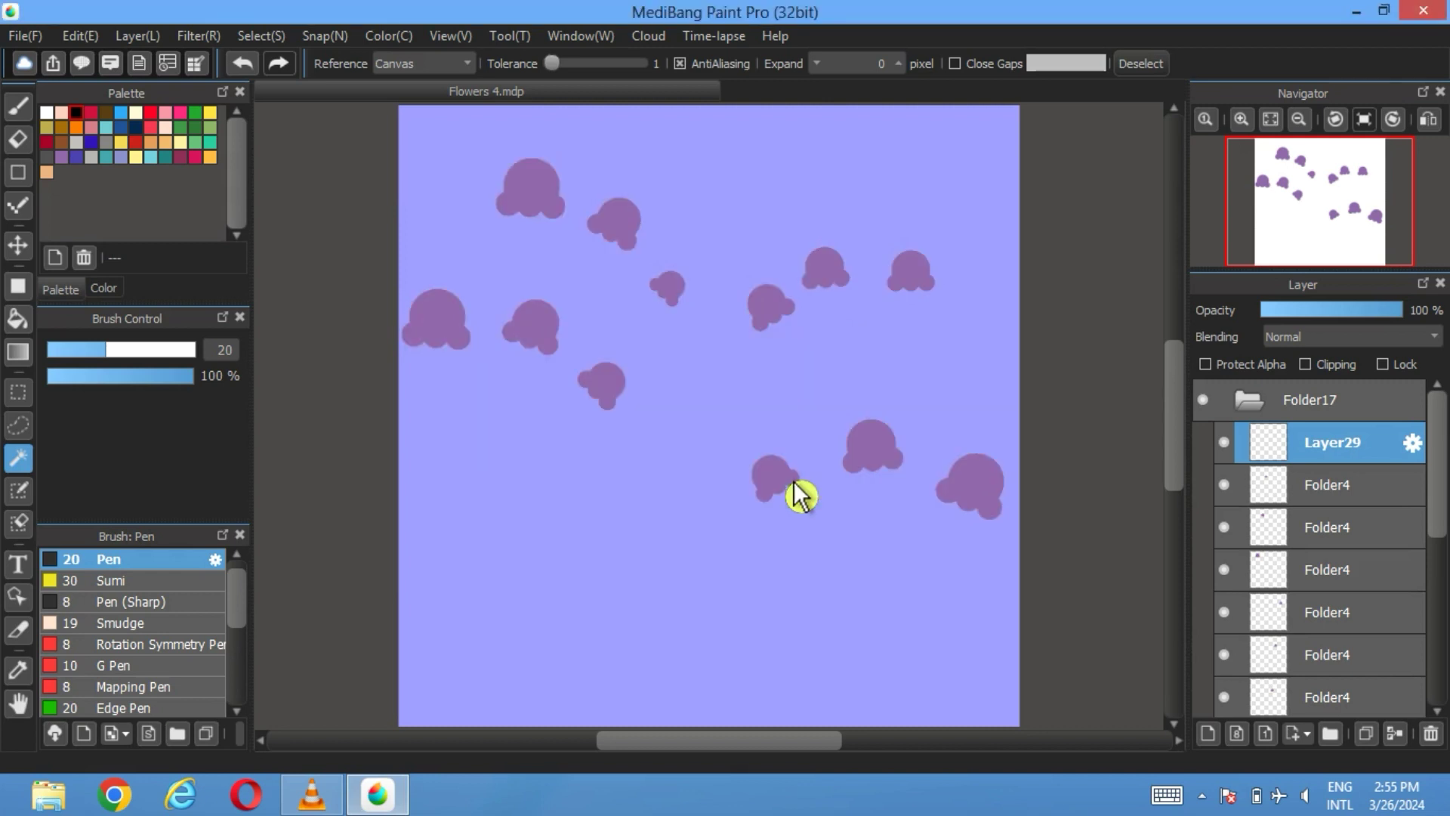
{"action": "left_click", "coordinate": [1146, 66]}
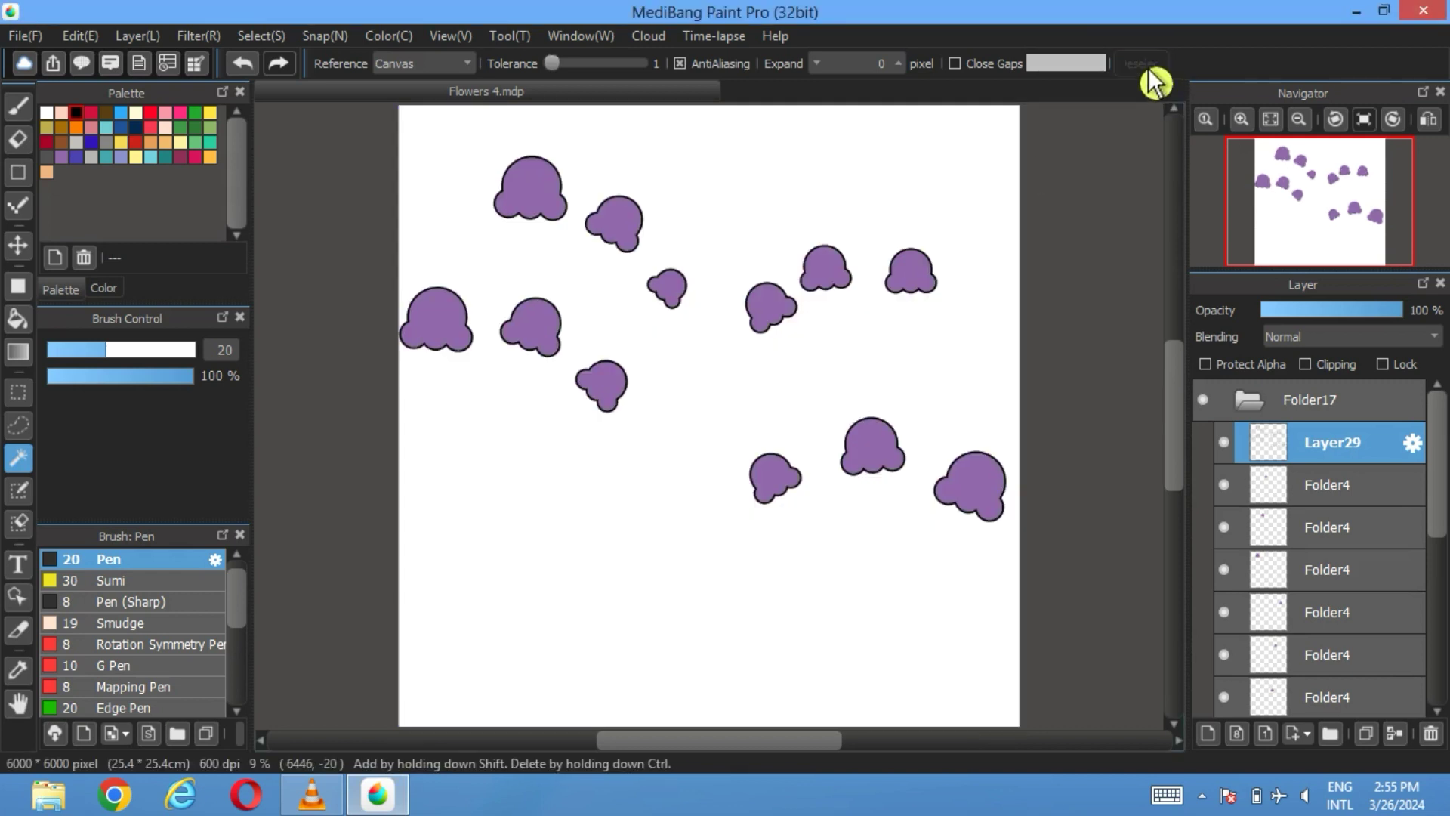
Collapse Folder17, show the stems in Folder10 again, and add a new folder above both for grouping
{"action": "left_click", "coordinate": [1248, 401]}
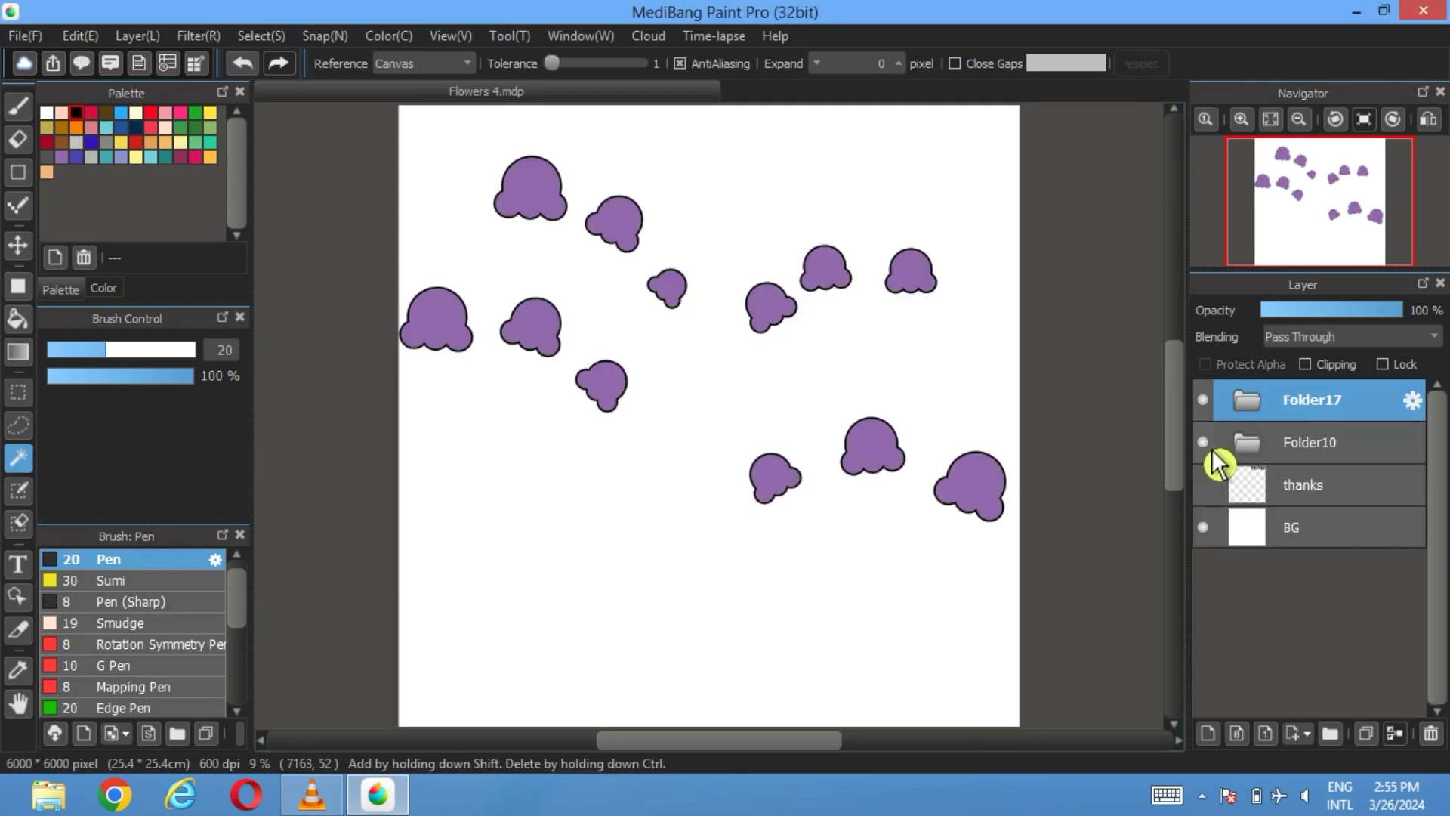
{"action": "left_click", "coordinate": [1205, 444]}
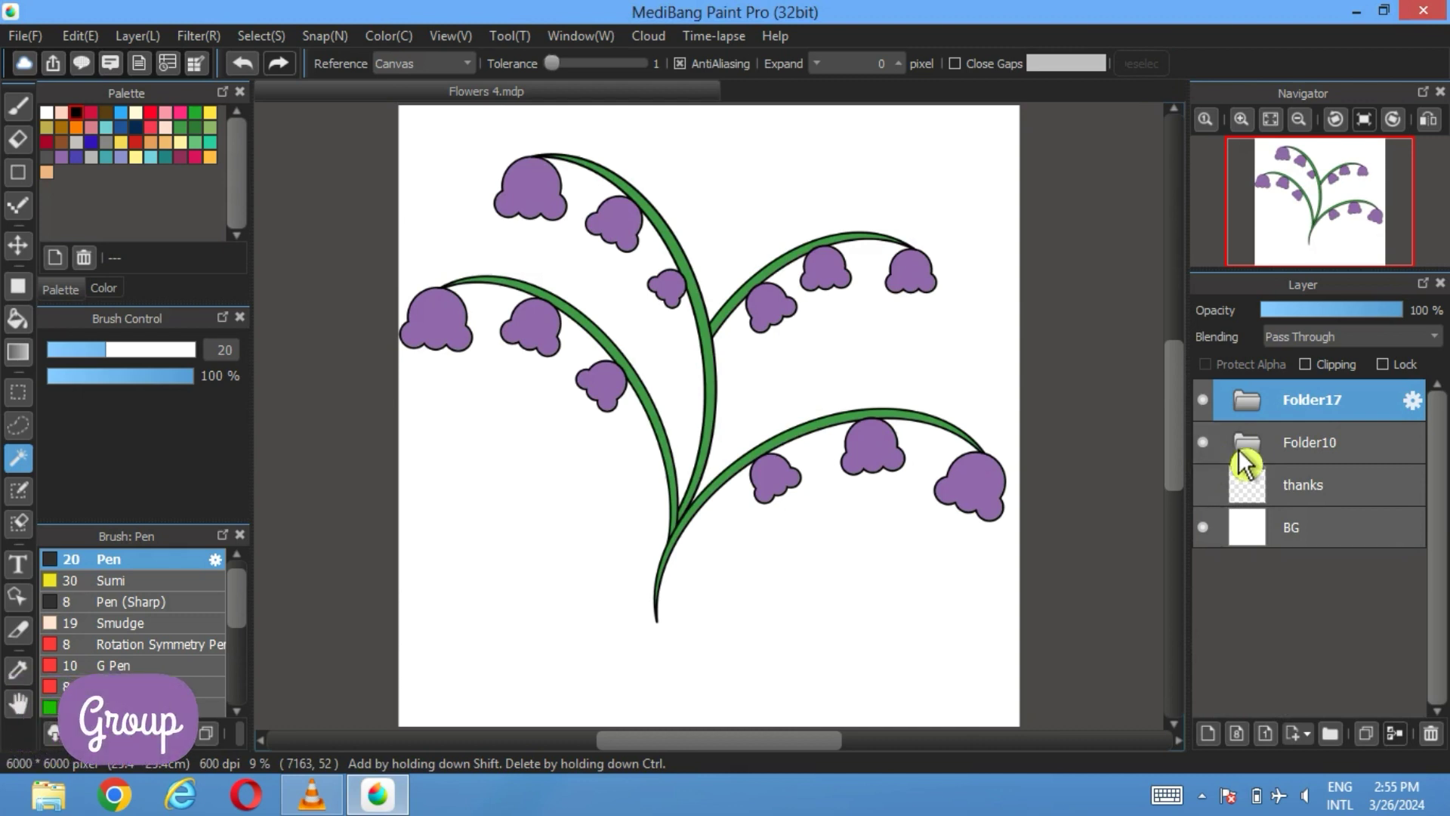
{"action": "left_click", "coordinate": [1339, 744]}
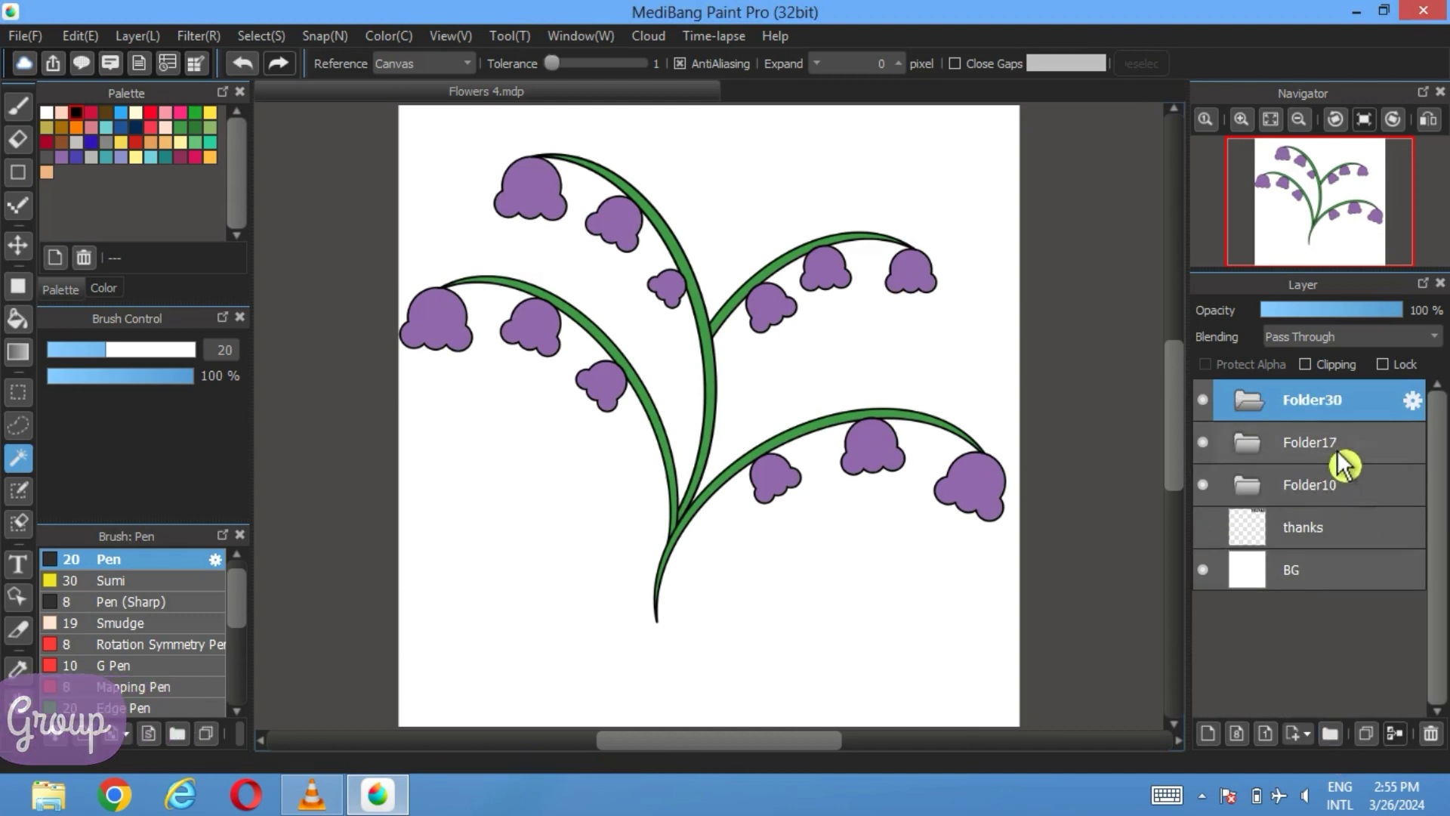
Put Folder17 and Folder10 into Folder30, collapse it, and move the whole flower down and slightly right to center it on the canvas
{"action": "left_click_drag", "start_coordinate": [1344, 476], "coordinate": [1278, 411]}
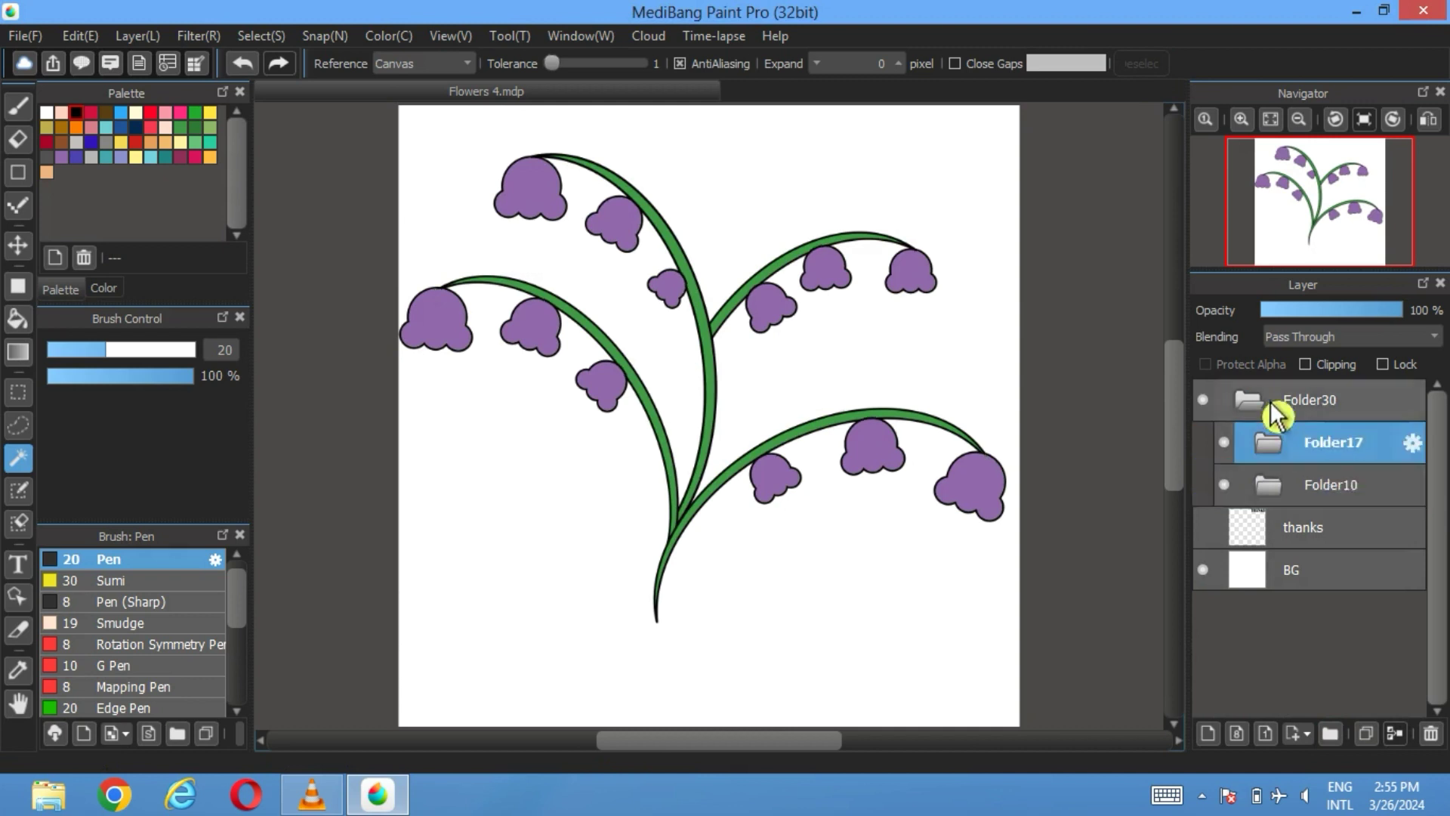
{"action": "left_click", "coordinate": [1254, 400]}
{"action": "left_click", "coordinate": [17, 244]}
{"action": "left_click_drag", "start_coordinate": [751, 417], "coordinate": [762, 475]}
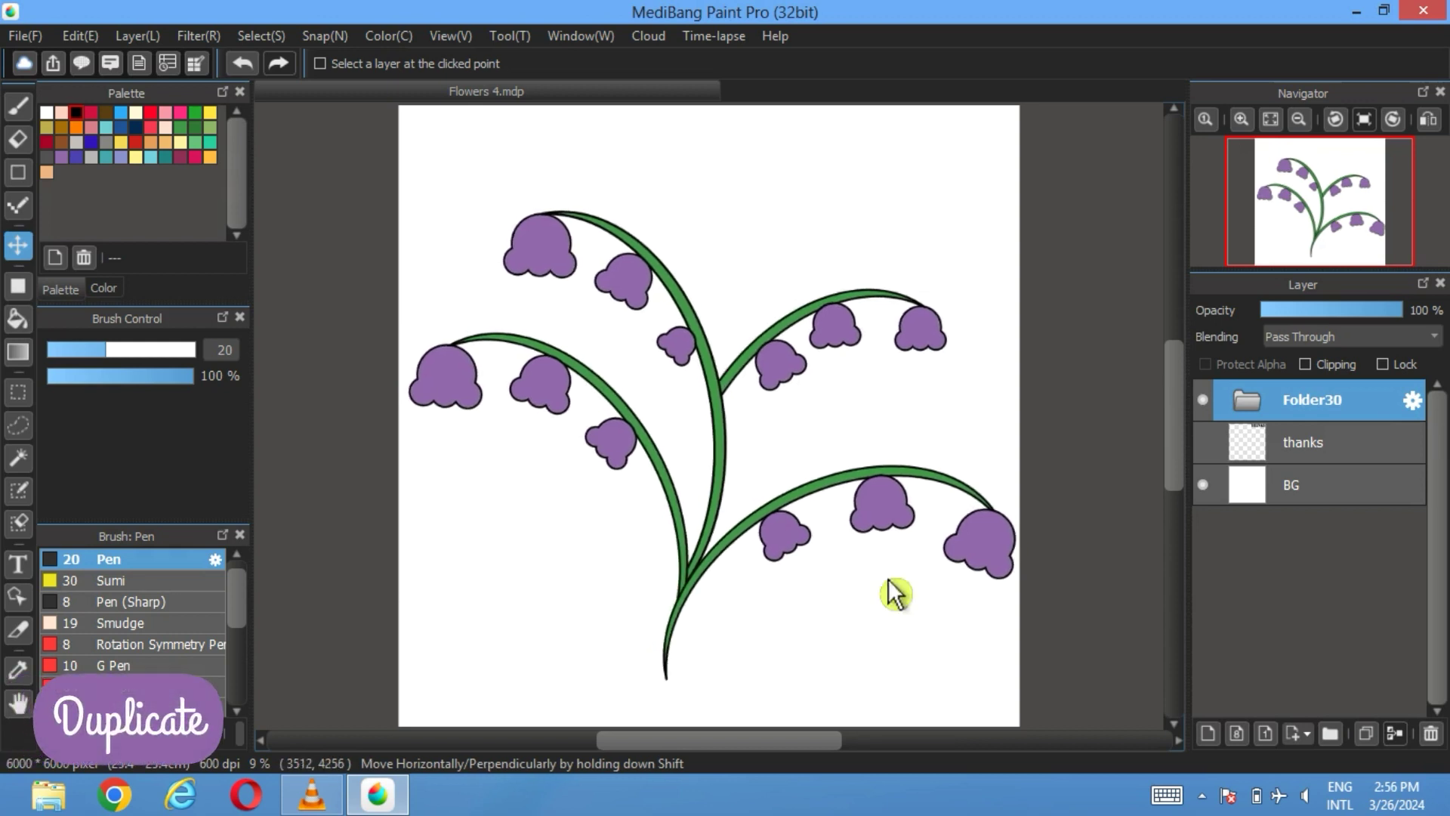
Duplicate Folder30, lower the copy's opacity to 61%, and offset it slightly up and right, by about 41 and 72 pixels
{"action": "left_click", "coordinate": [1373, 744]}
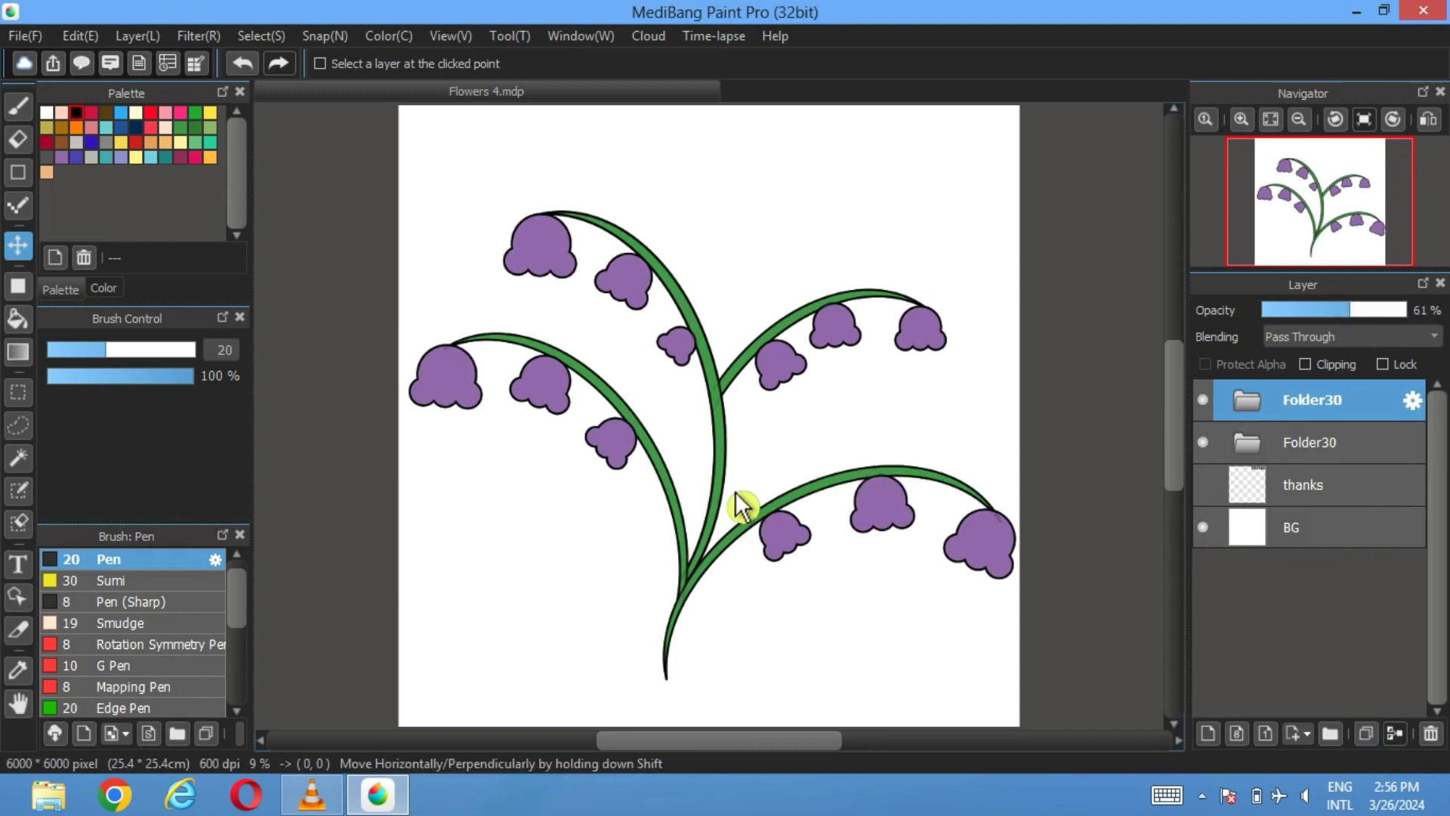
{"action": "left_click_drag", "start_coordinate": [742, 485], "coordinate": [741, 484]}
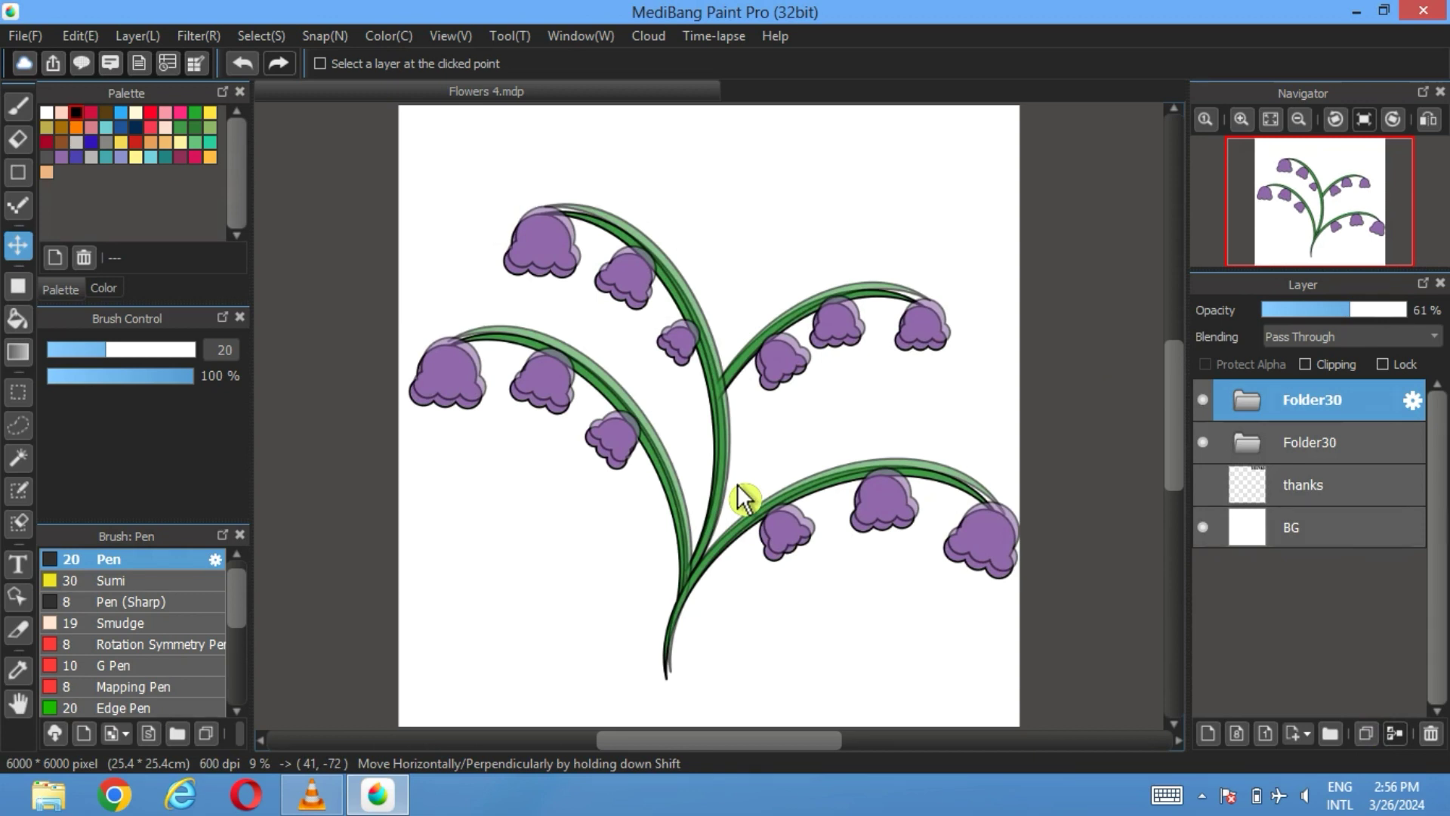
Add a new layer above both Folder30 copies and set its blending mode to Multiply
{"action": "left_click", "coordinate": [1207, 733]}
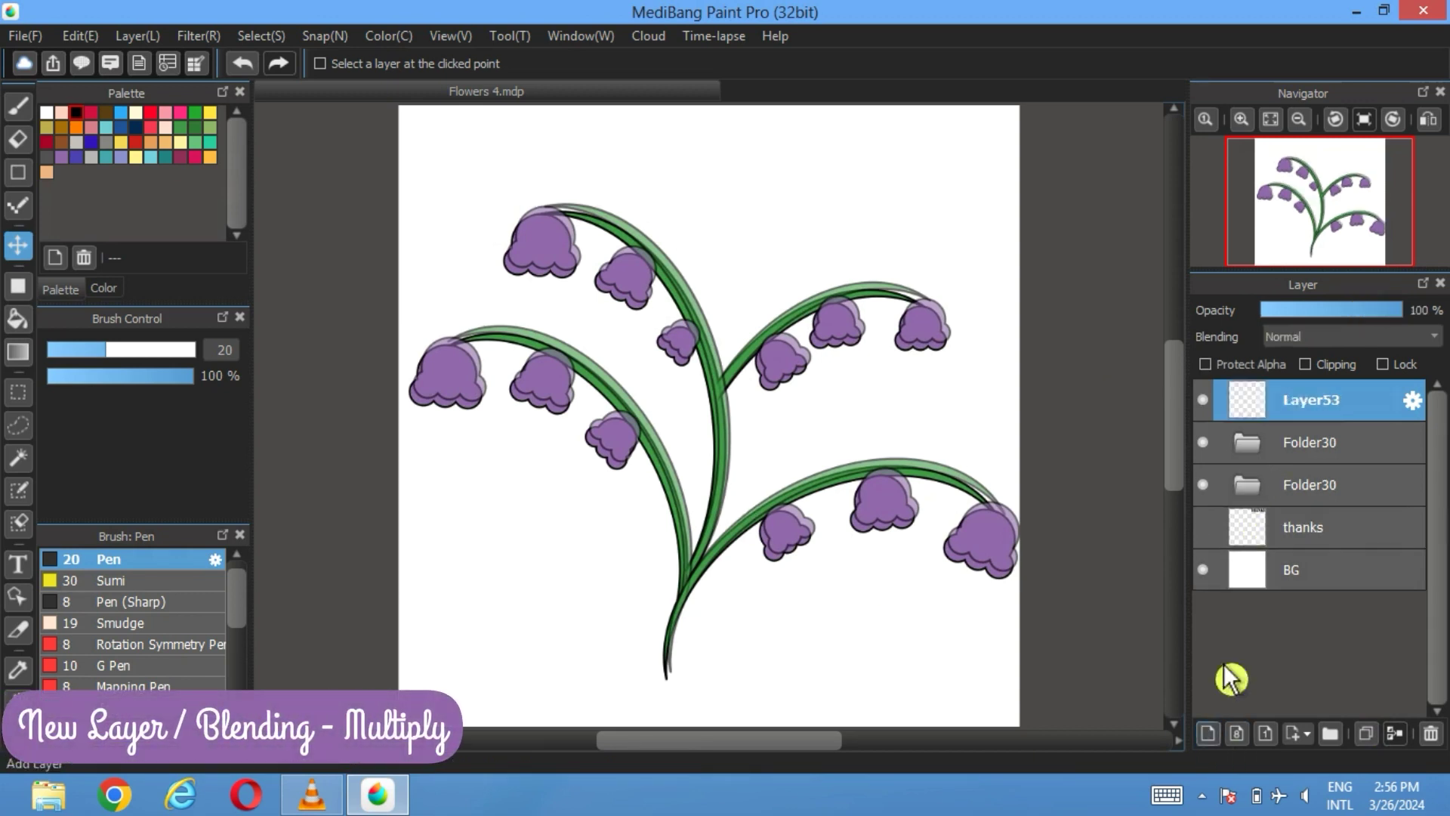
{"action": "left_click", "coordinate": [1329, 336]}
{"action": "left_click", "coordinate": [1312, 386]}
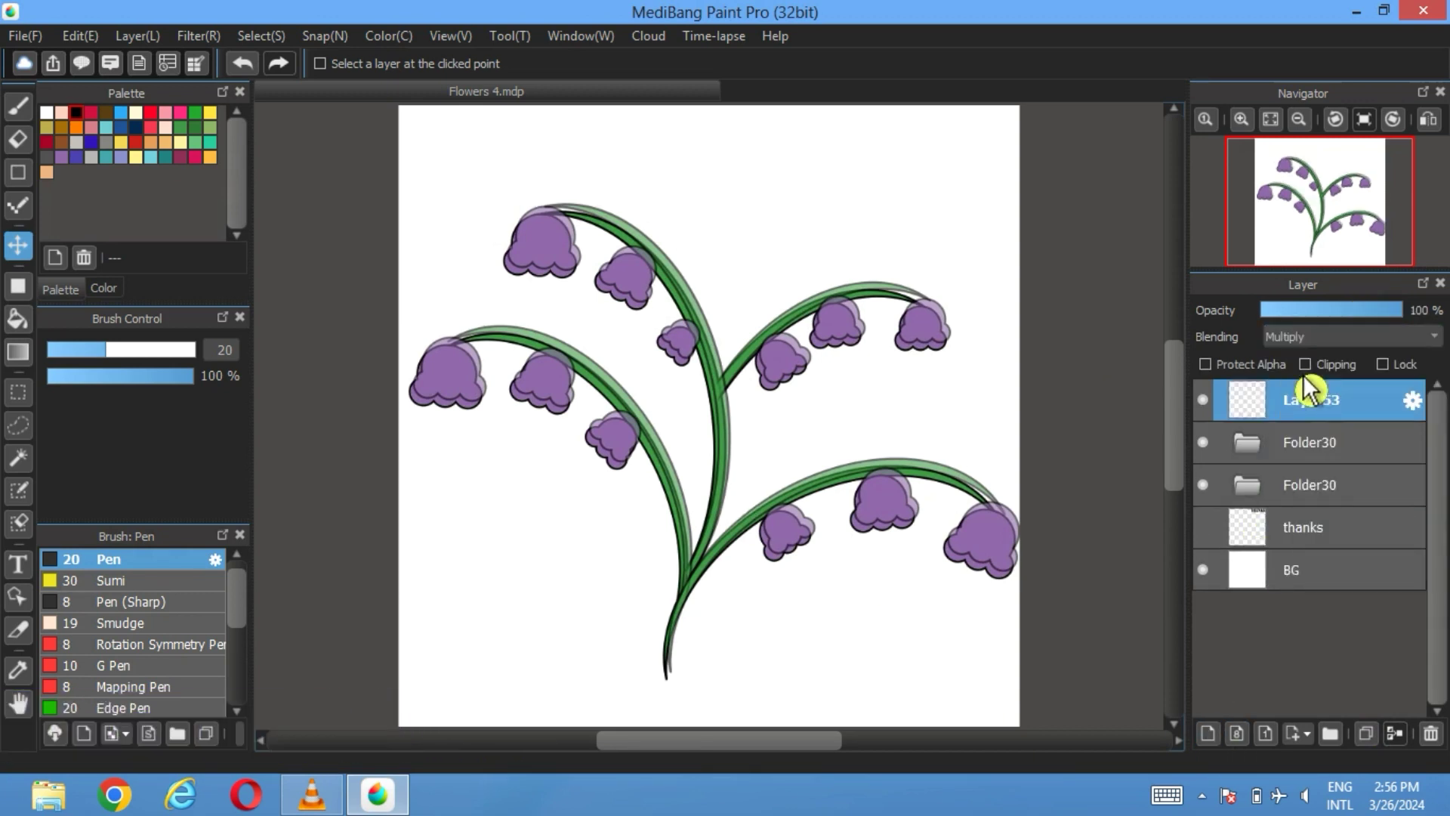
Hide the blossoms in Folder17 inside both Folder30 copies and make the Multiply layer active again
{"action": "left_click", "coordinate": [1204, 444]}
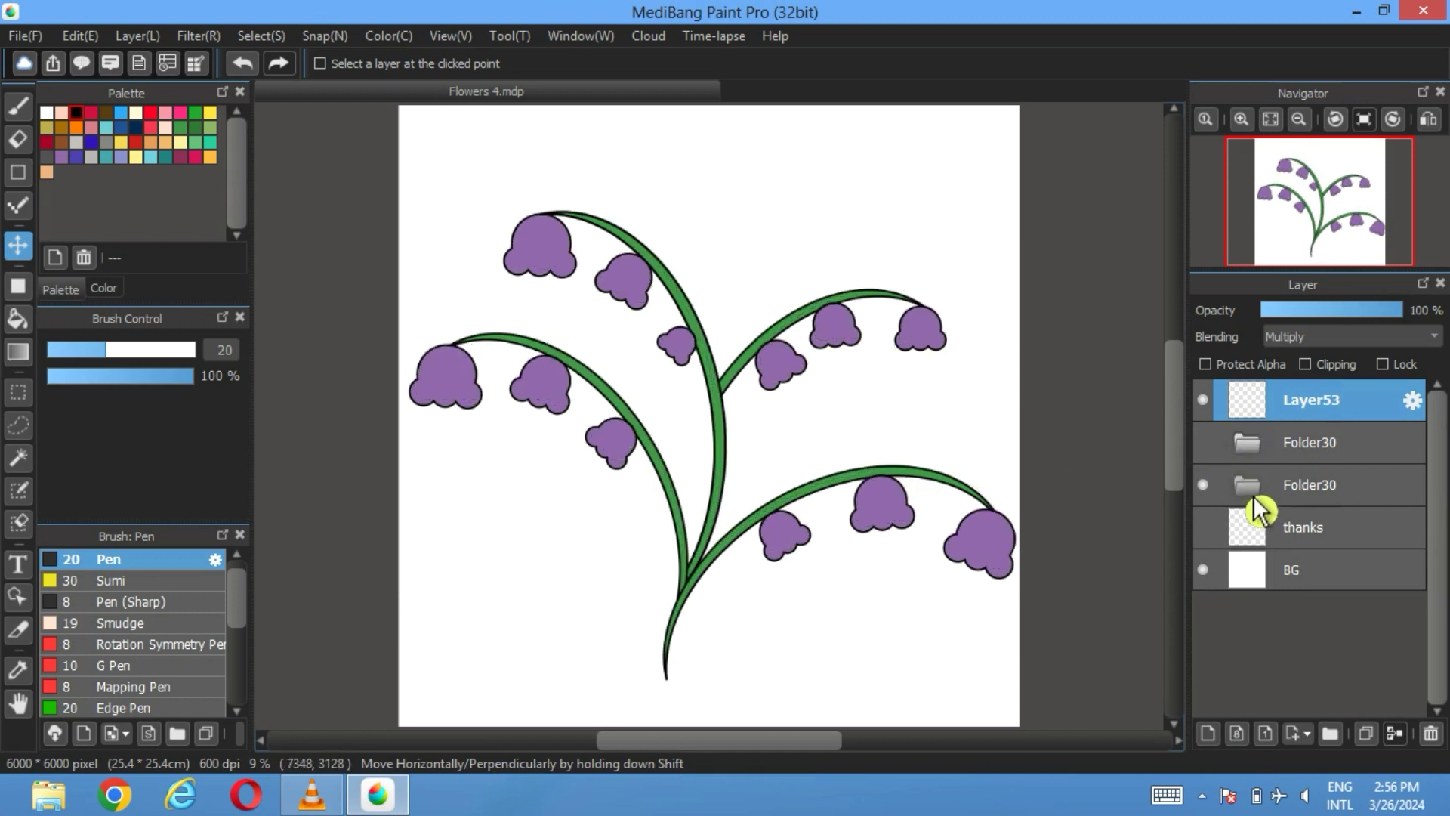
{"action": "left_click", "coordinate": [1204, 444]}
{"action": "left_click", "coordinate": [1247, 444]}
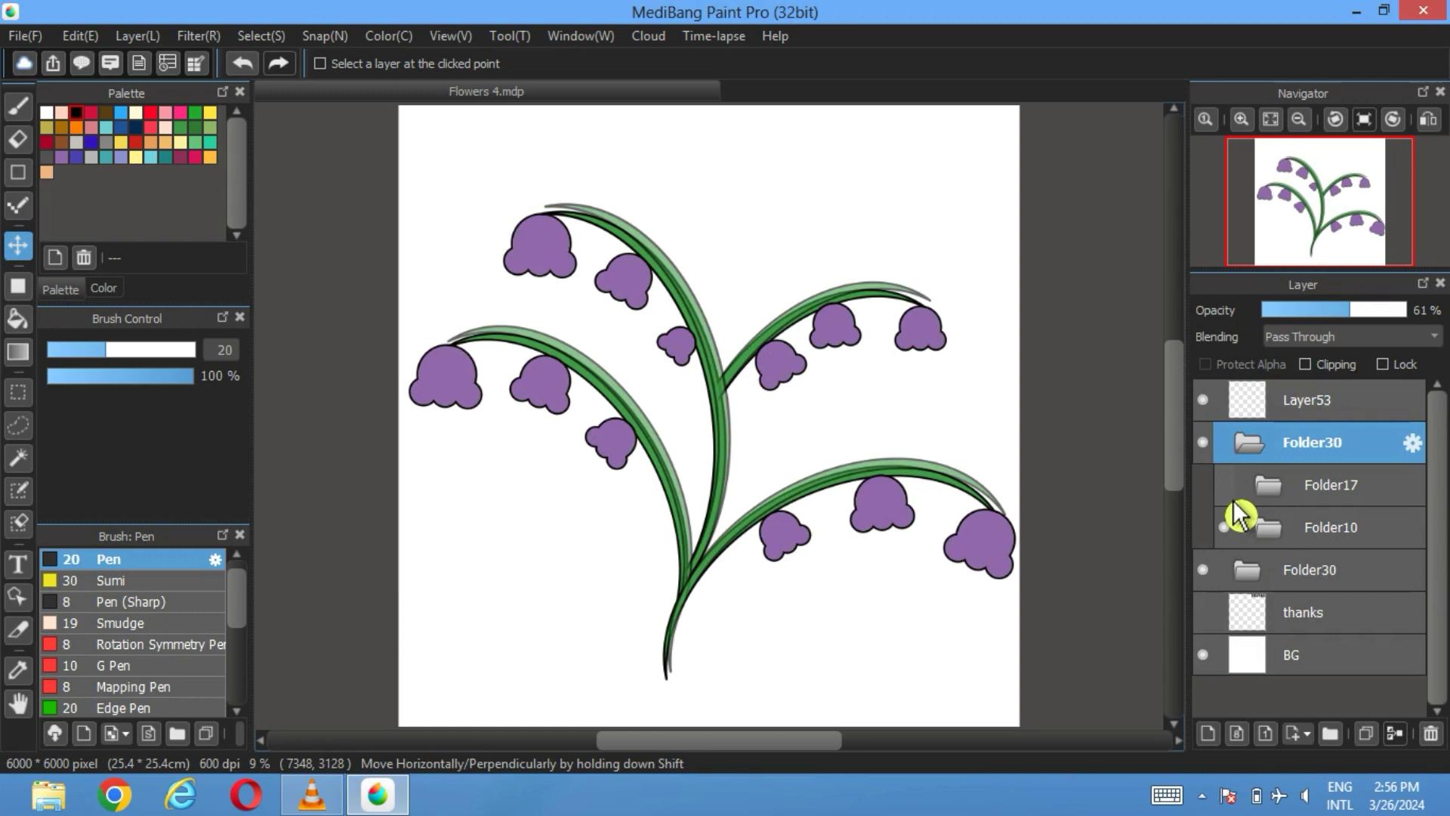
{"action": "left_click", "coordinate": [1307, 400]}
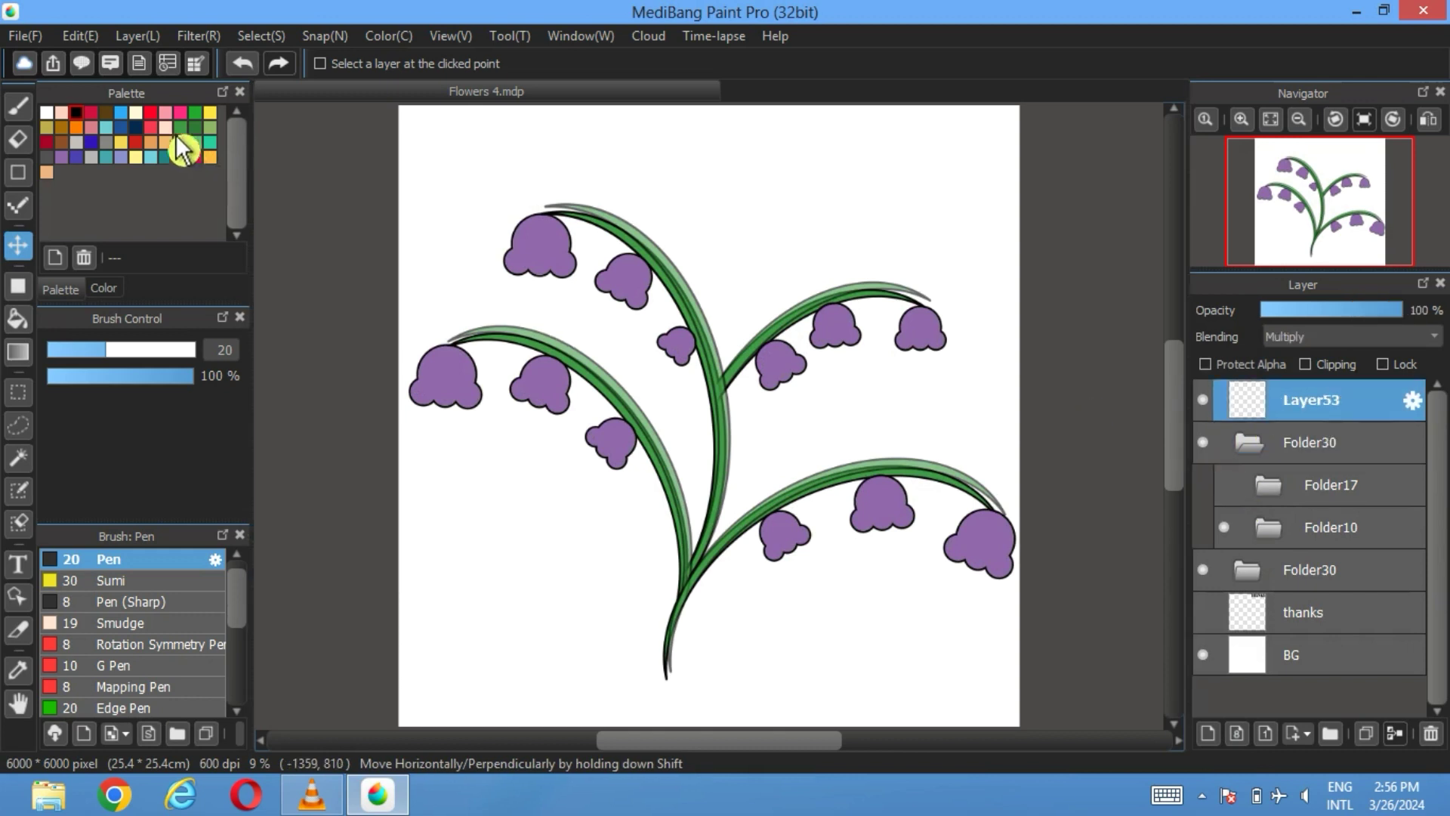
{"action": "scroll", "coordinate": [604, 323], "scroll_direction": "up", "scroll_amount": 3}
{"action": "left_click", "coordinate": [1248, 580]}
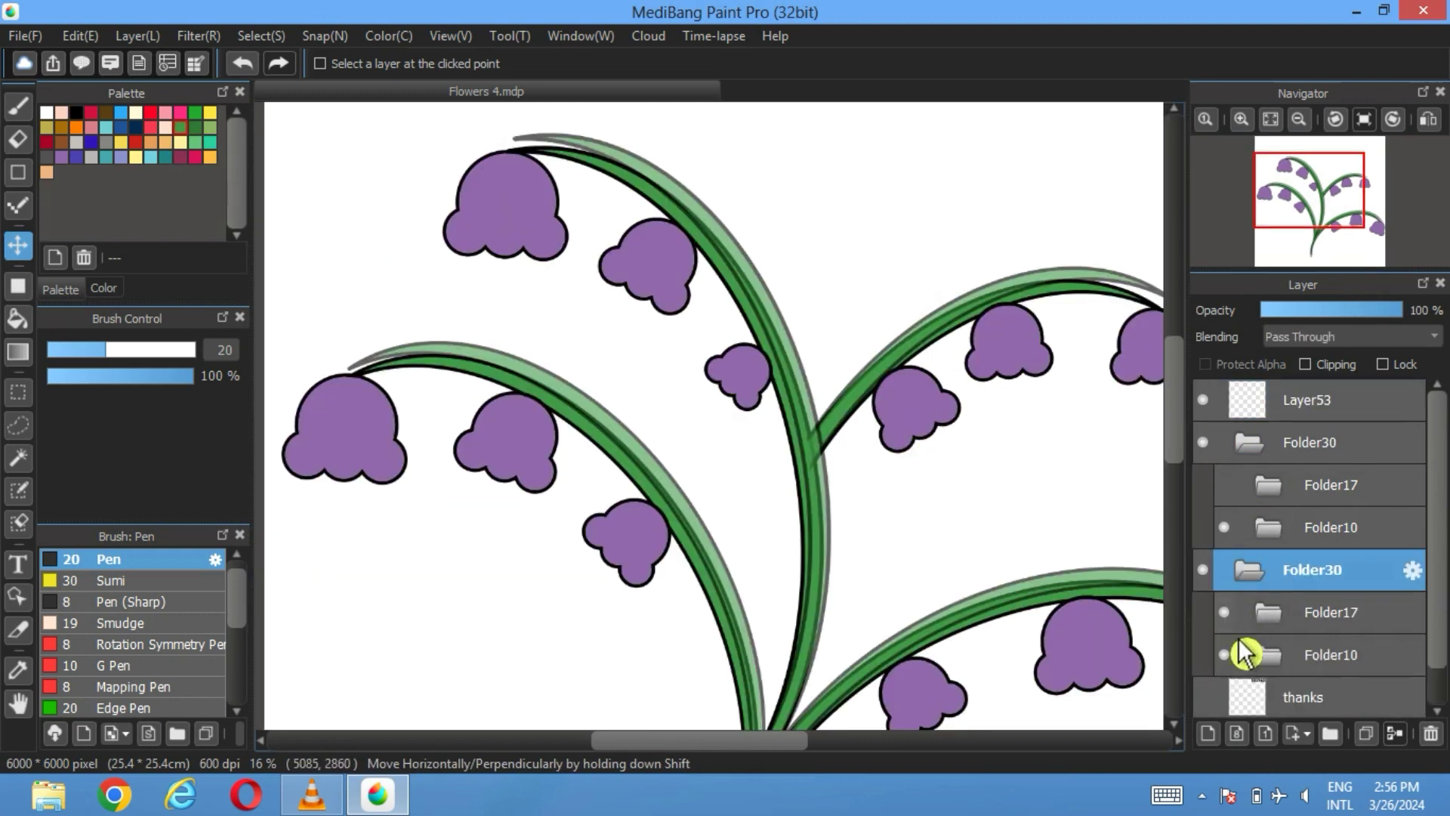
{"action": "left_click", "coordinate": [1228, 613]}
{"action": "left_click", "coordinate": [1223, 613]}
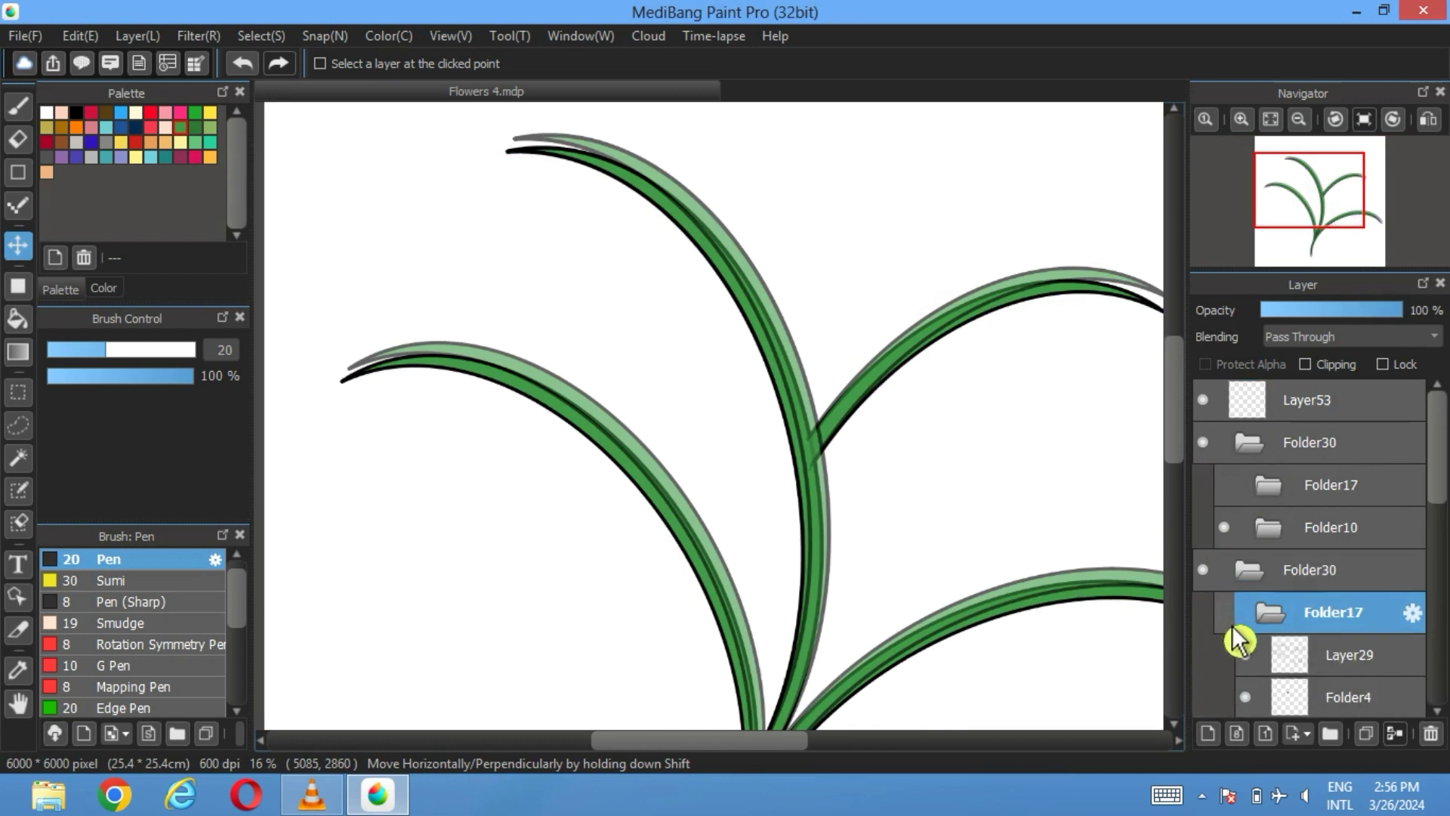
{"action": "left_click", "coordinate": [1231, 614]}
{"action": "left_click", "coordinate": [1307, 412]}
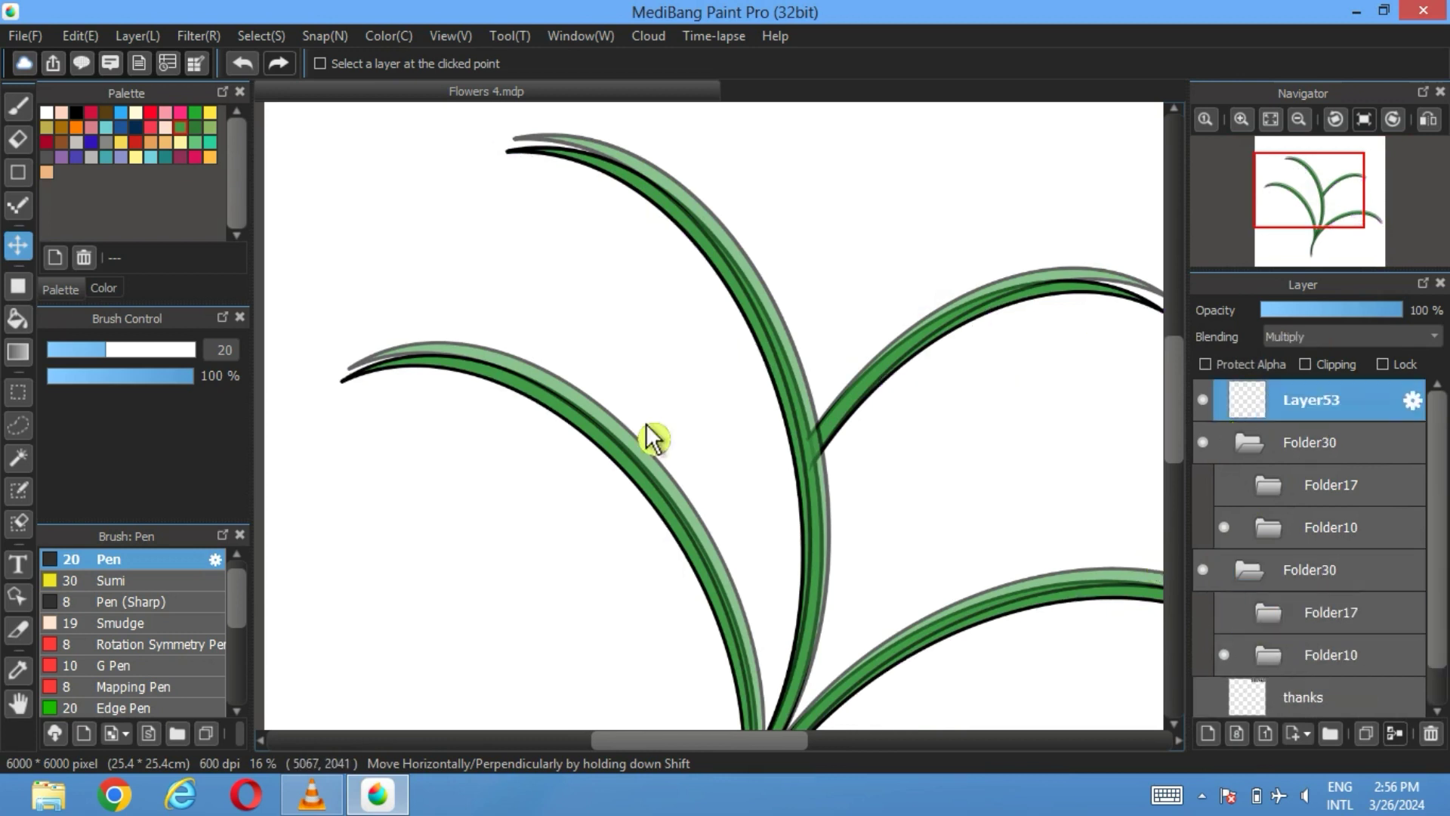
Fill the strips along the undersides of the stems, outside the offset copy, with green shading using the Bucket tool
{"action": "scroll", "coordinate": [593, 396], "scroll_direction": "up", "scroll_amount": 2}
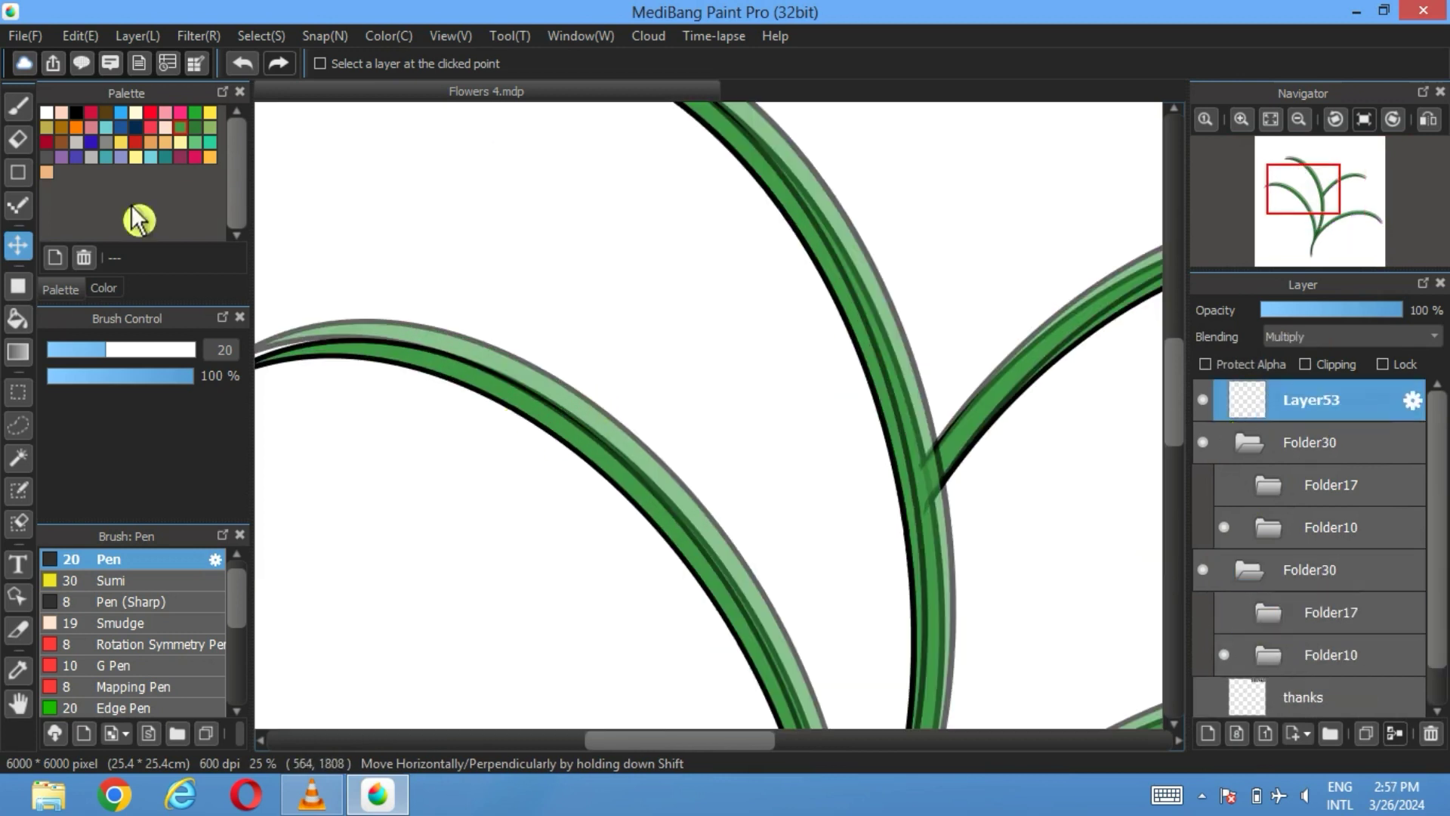
{"action": "left_click", "coordinate": [17, 318]}
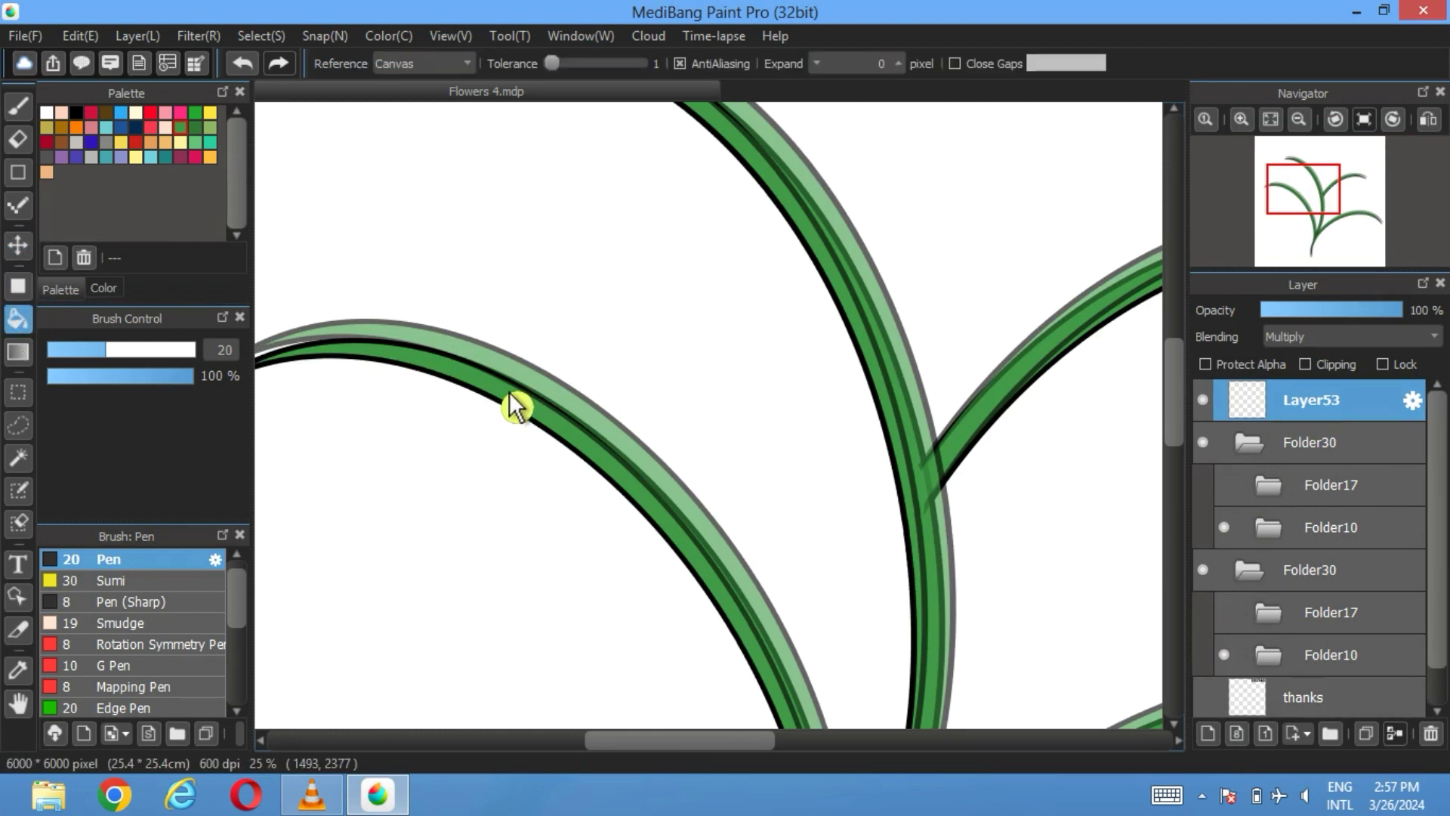
{"action": "left_click", "coordinate": [511, 394]}
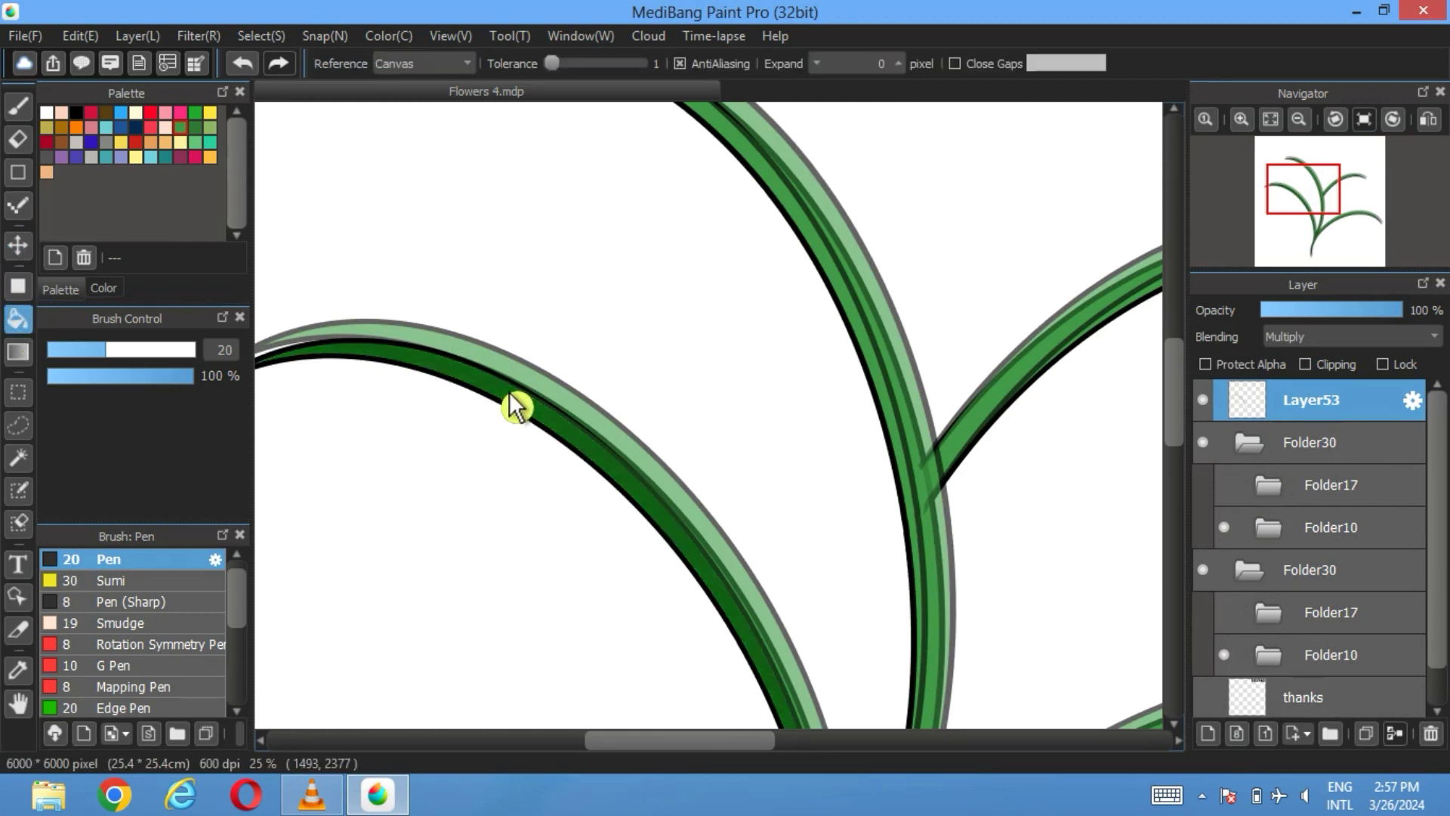
{"action": "scroll", "coordinate": [764, 295], "scroll_direction": "down", "scroll_amount": 2}
{"action": "left_click_drag", "start_coordinate": [764, 294], "coordinate": [771, 433]}
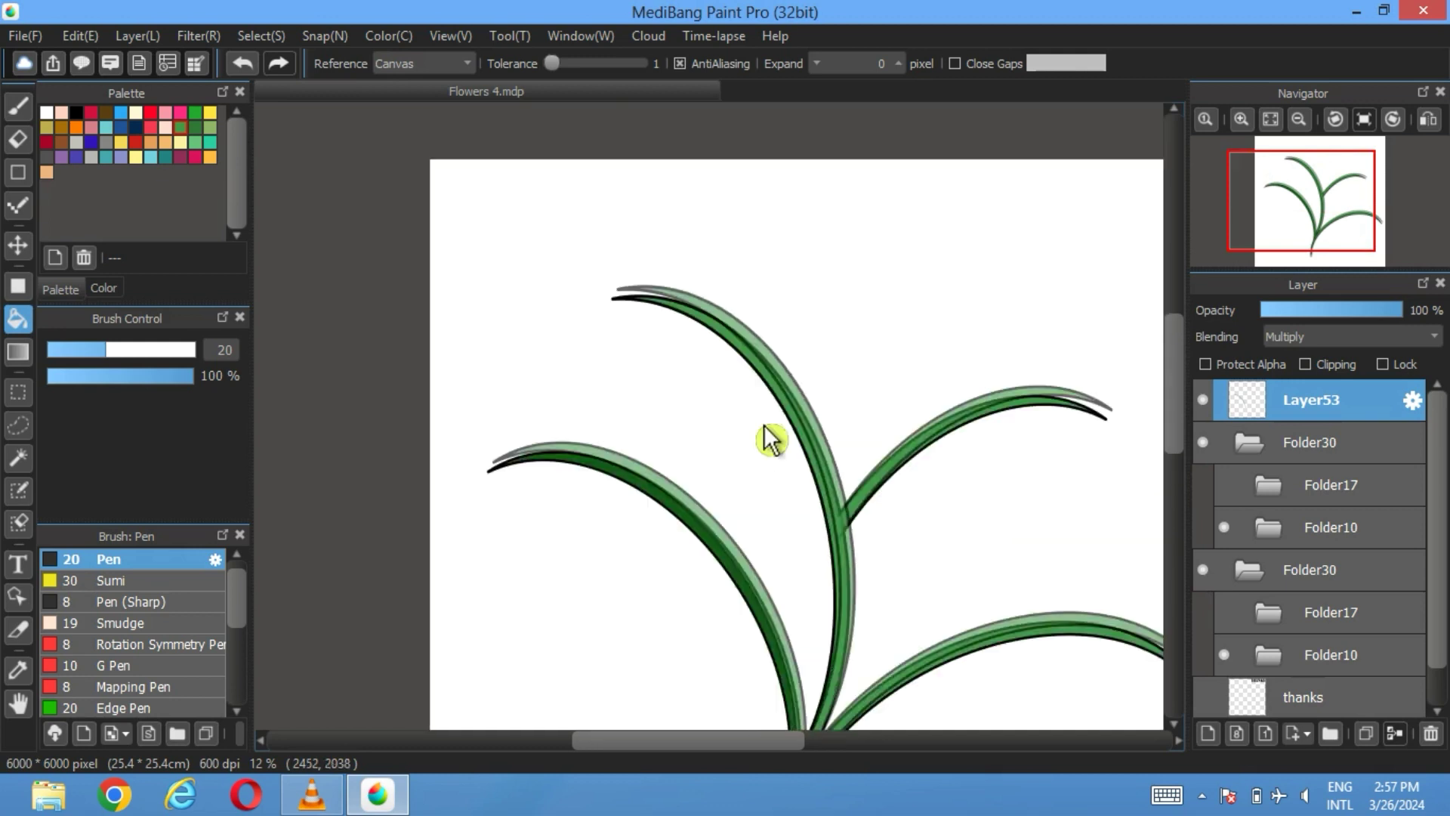
{"action": "scroll", "coordinate": [770, 438], "scroll_direction": "up", "scroll_amount": 1}
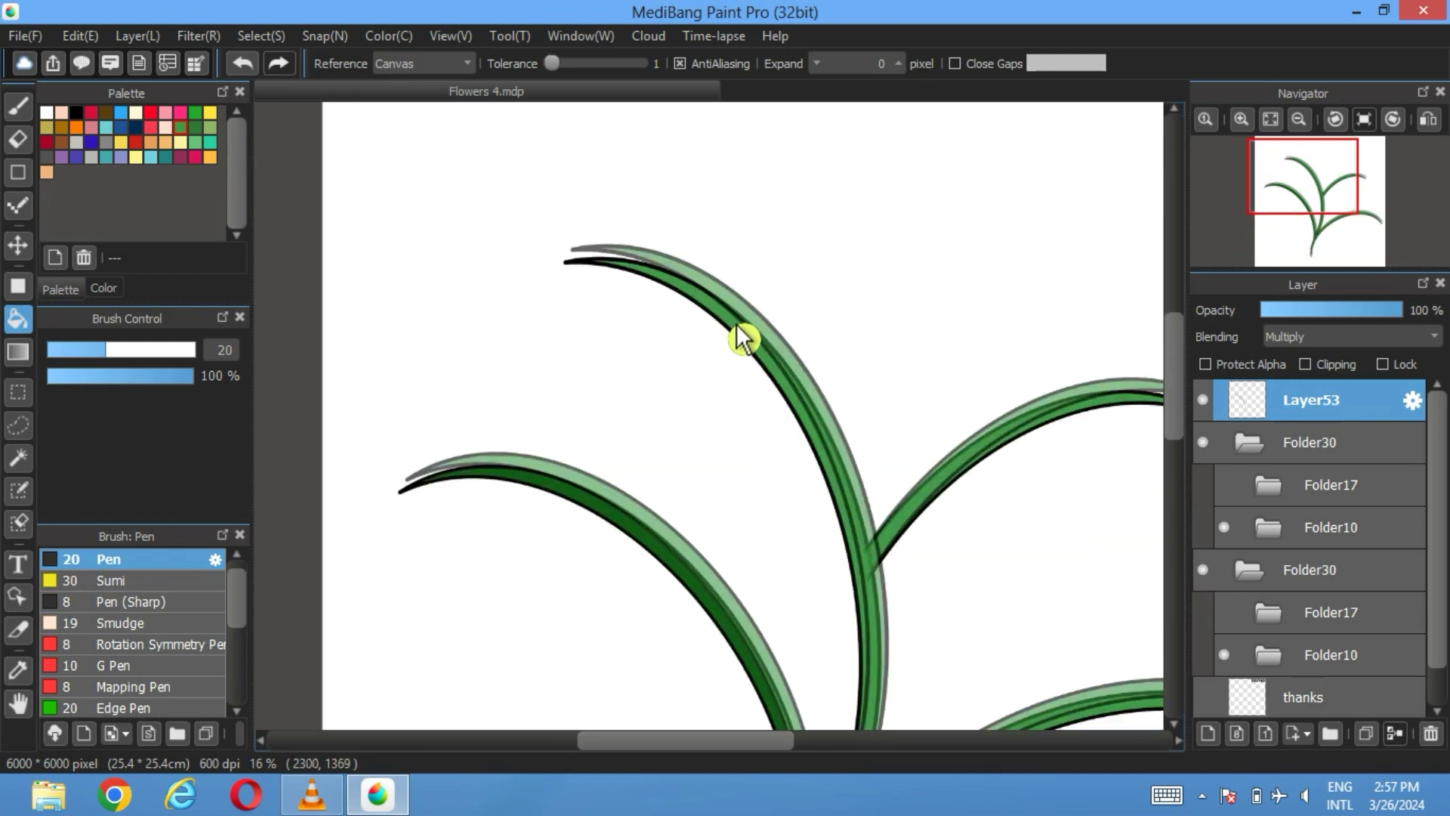
{"action": "left_click", "coordinate": [743, 338]}
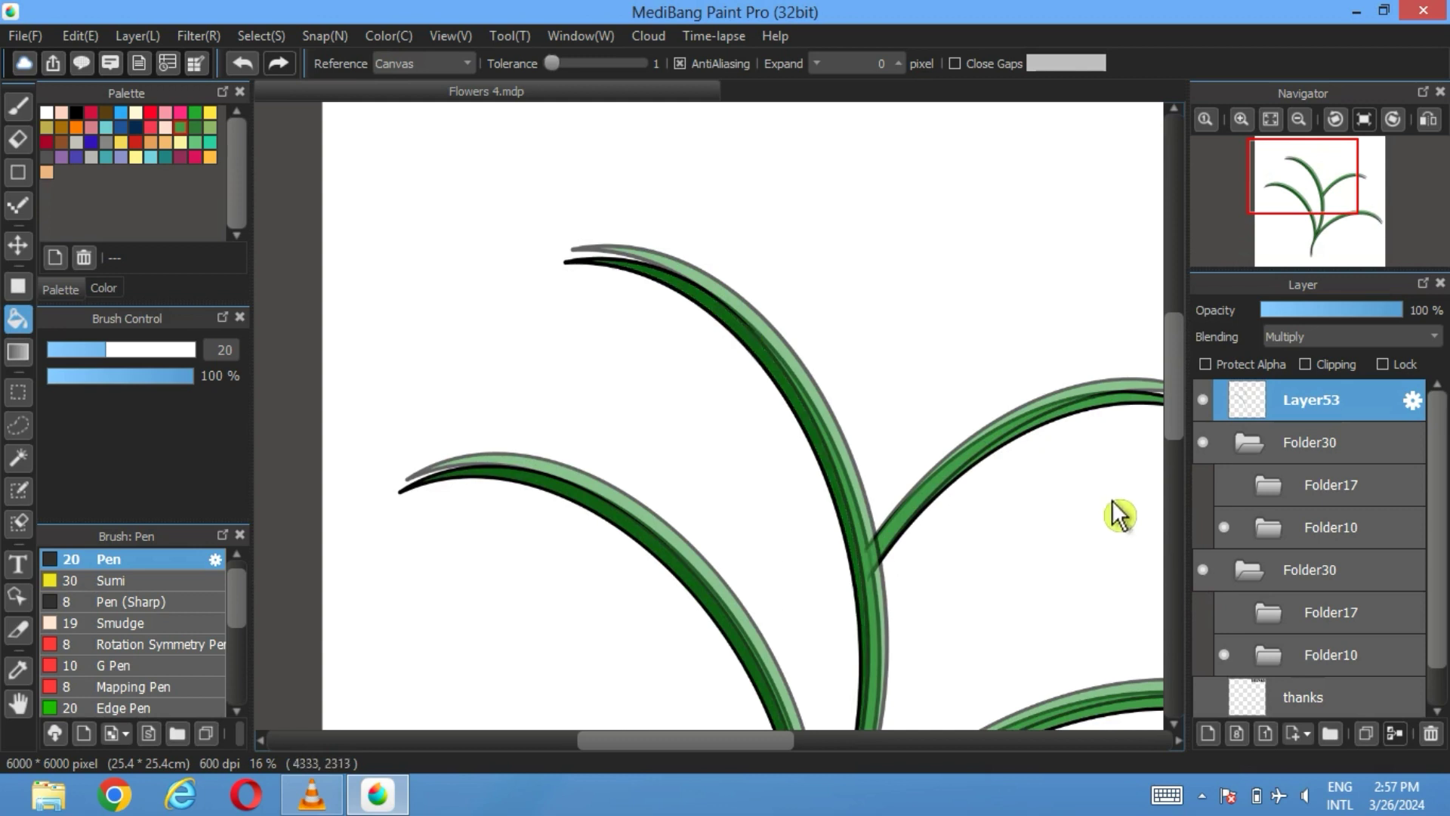
{"action": "left_click", "coordinate": [1104, 412]}
{"action": "left_click_drag", "start_coordinate": [982, 521], "coordinate": [925, 239]}
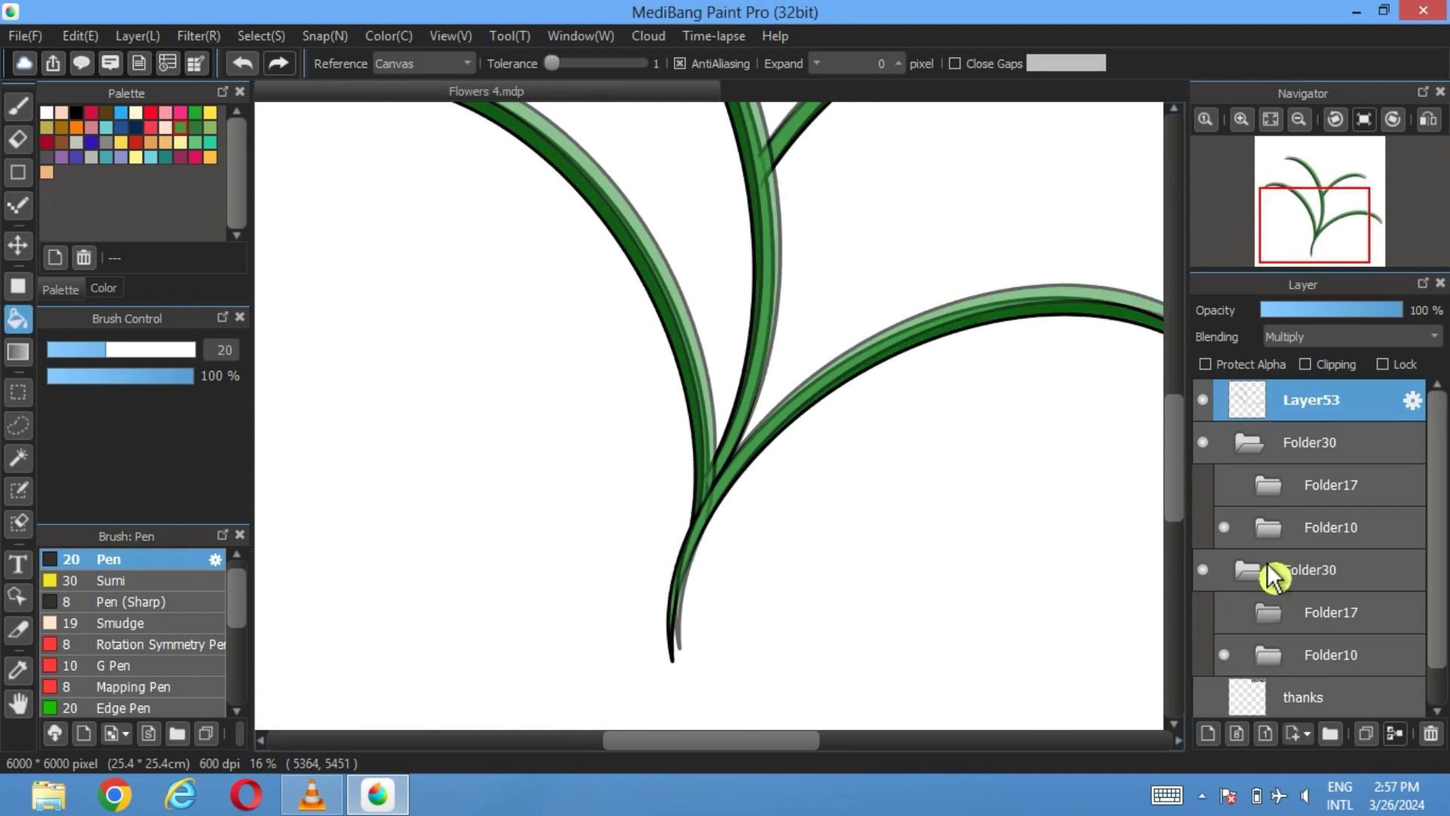
Hide the semi-transparent stems in the upper Folder10 and show the blossoms in both Folder17 copies
{"action": "left_click", "coordinate": [1226, 527]}
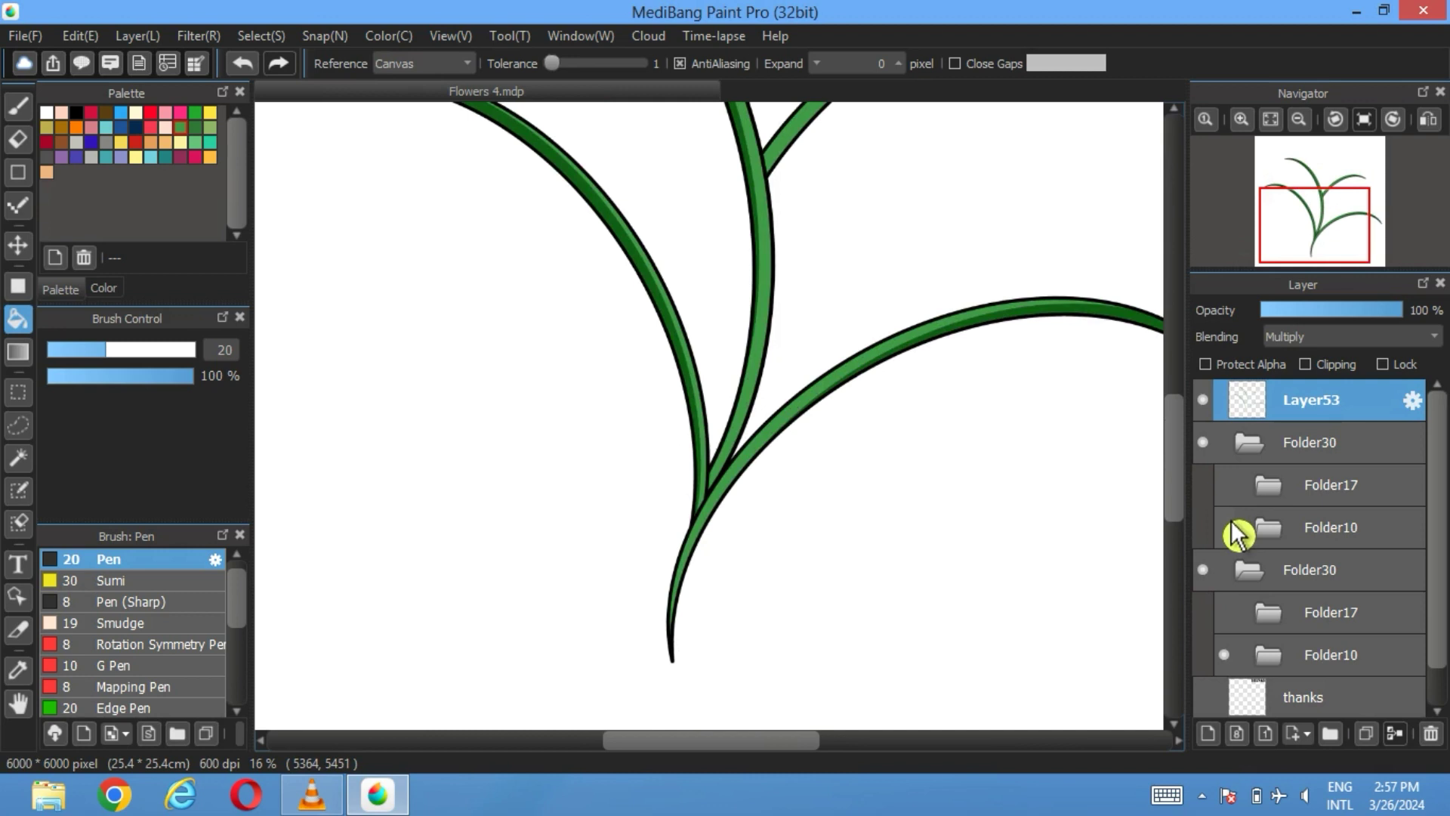
{"action": "scroll", "coordinate": [922, 544], "scroll_direction": "down", "scroll_amount": 1}
{"action": "scroll", "coordinate": [914, 544], "scroll_direction": "up", "scroll_amount": 1}
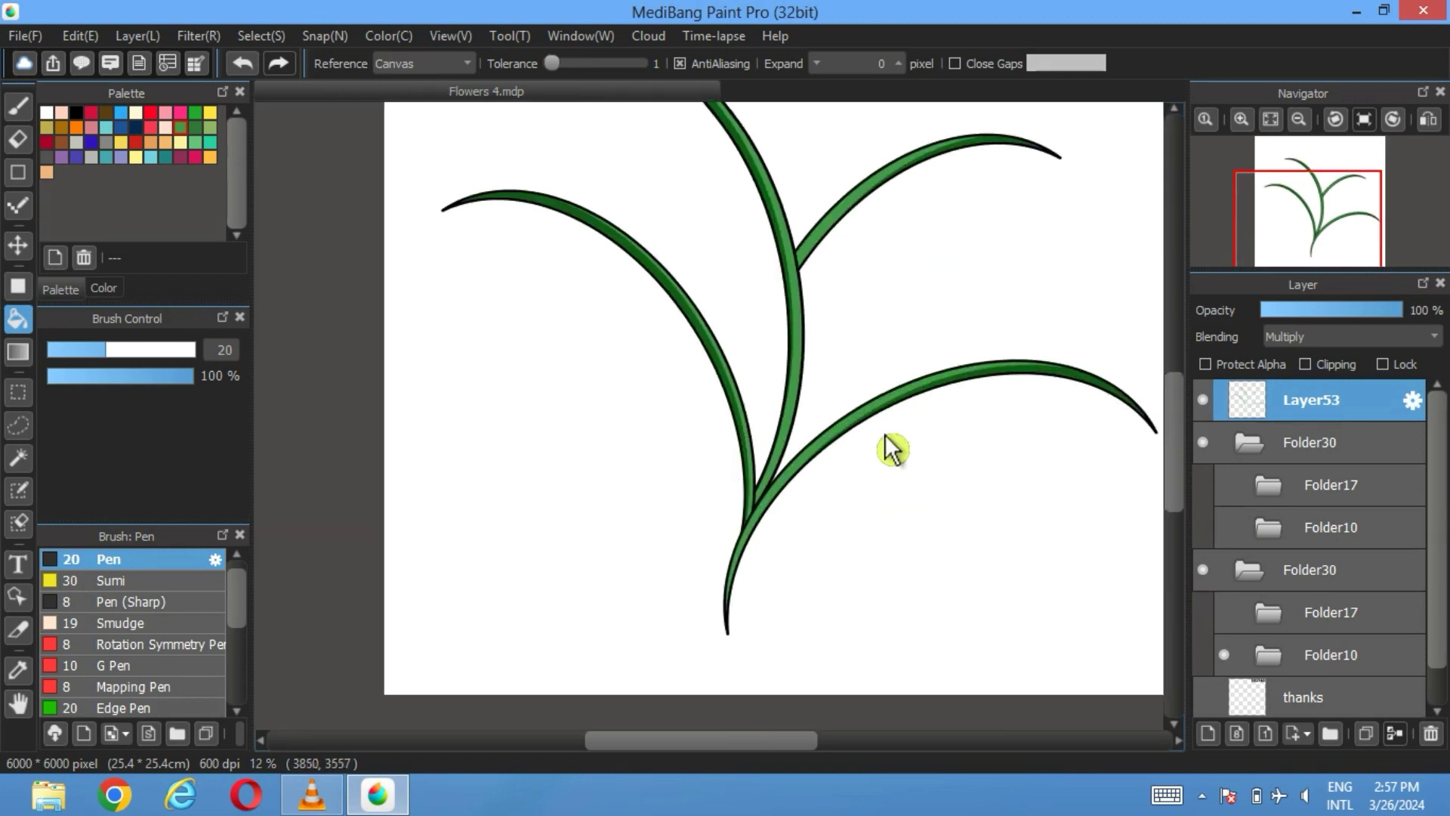
{"action": "left_click", "coordinate": [1225, 612]}
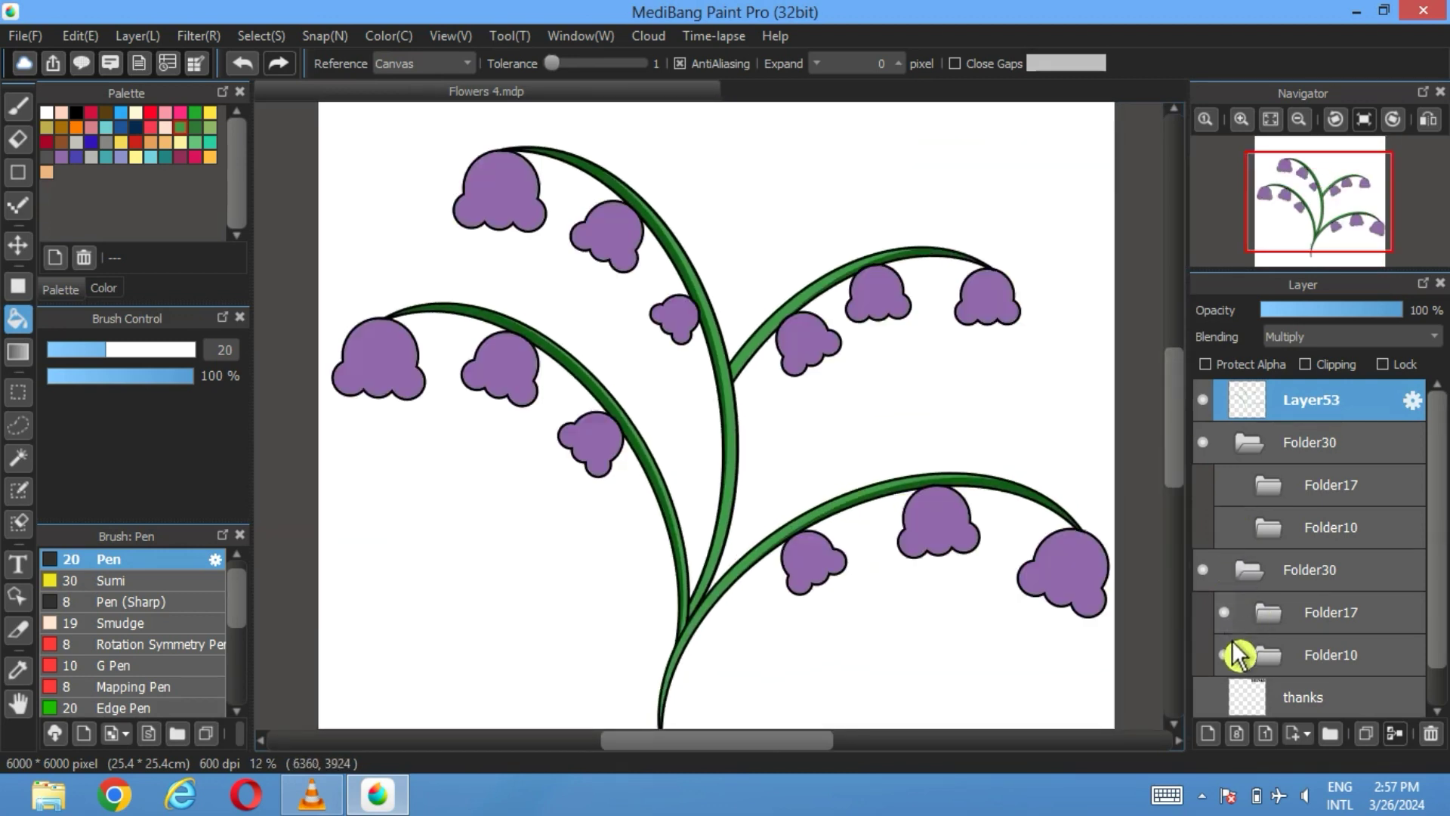
{"action": "left_click", "coordinate": [1225, 485]}
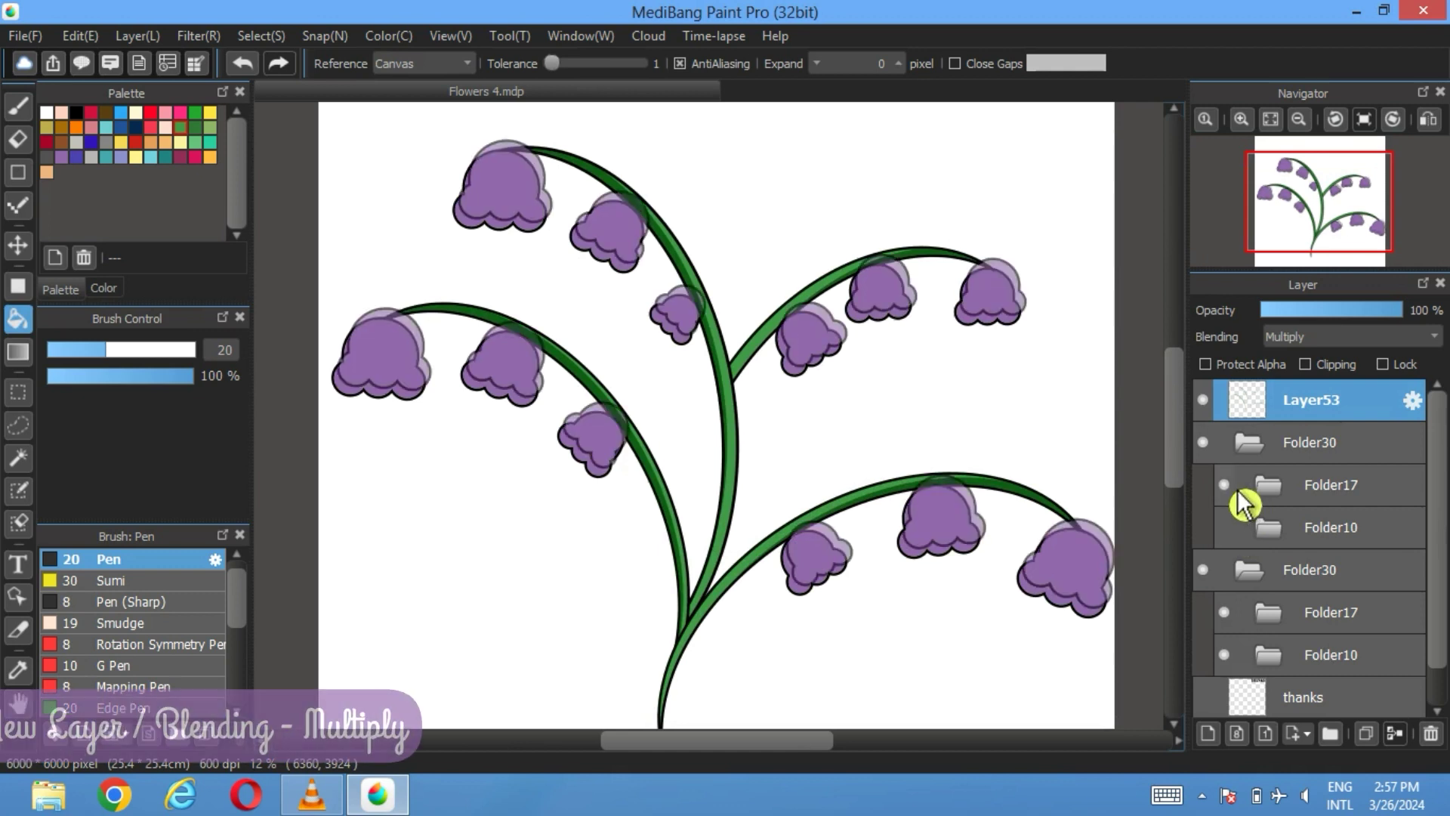
Add another new layer on top for the blossom shading and set its blending mode to Multiply
{"action": "left_click", "coordinate": [1208, 734]}
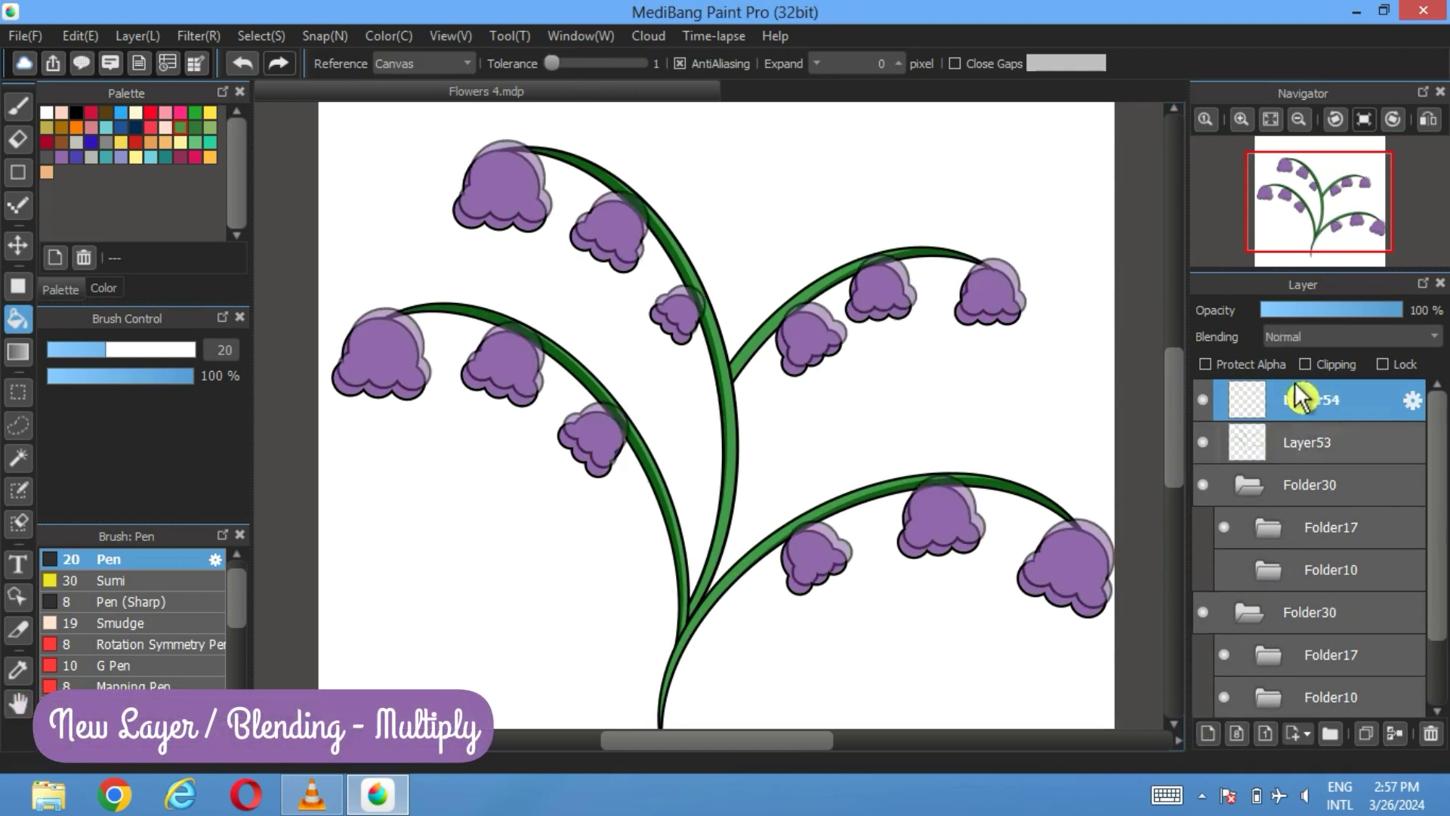
{"action": "left_click", "coordinate": [1314, 337]}
{"action": "left_click", "coordinate": [1305, 382]}
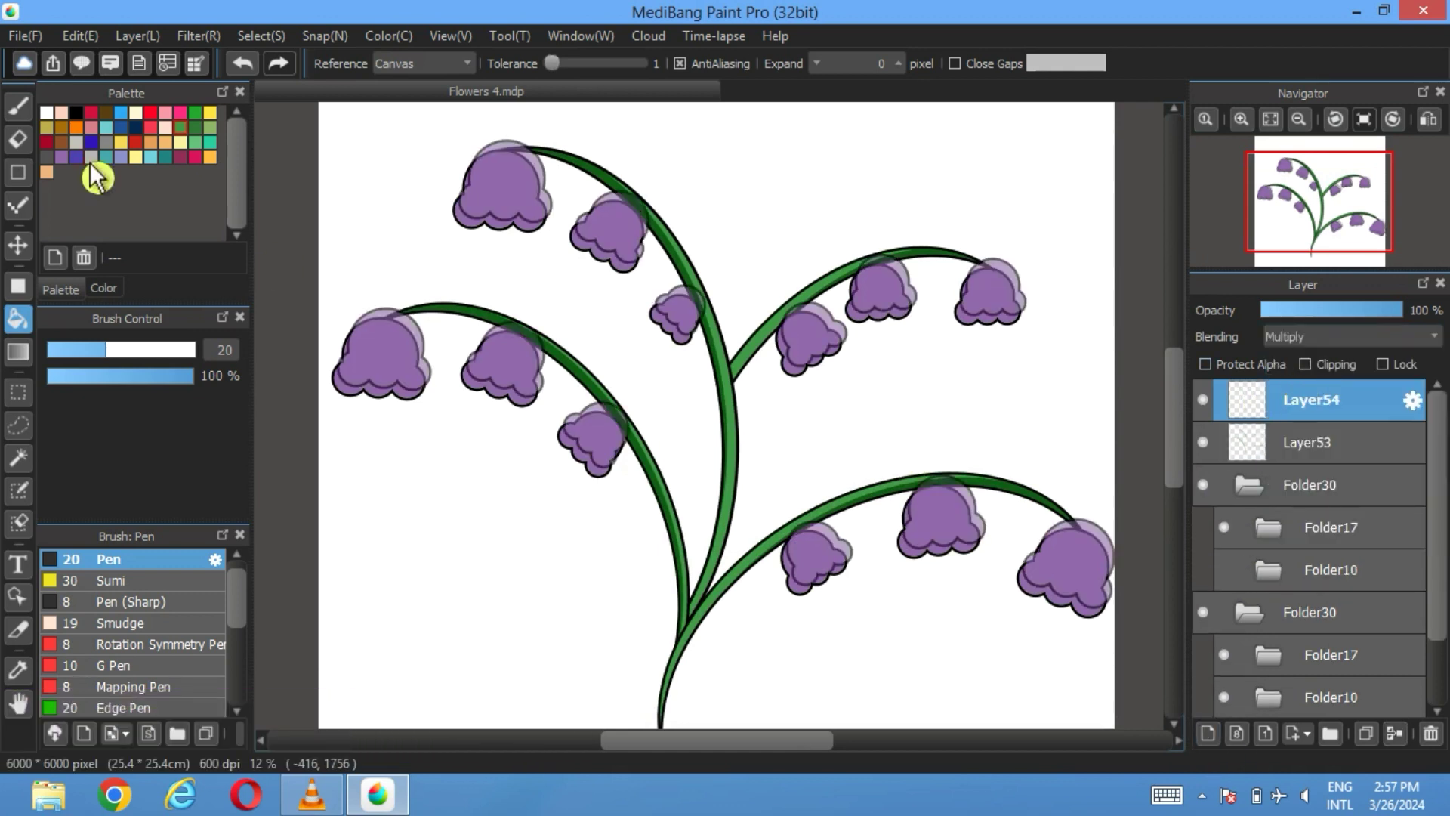
Fill the lower edges of the three blossoms on the tallest stem with purple shading
{"action": "left_click", "coordinate": [62, 157]}
{"action": "scroll", "coordinate": [493, 252], "scroll_direction": "up", "scroll_amount": 3}
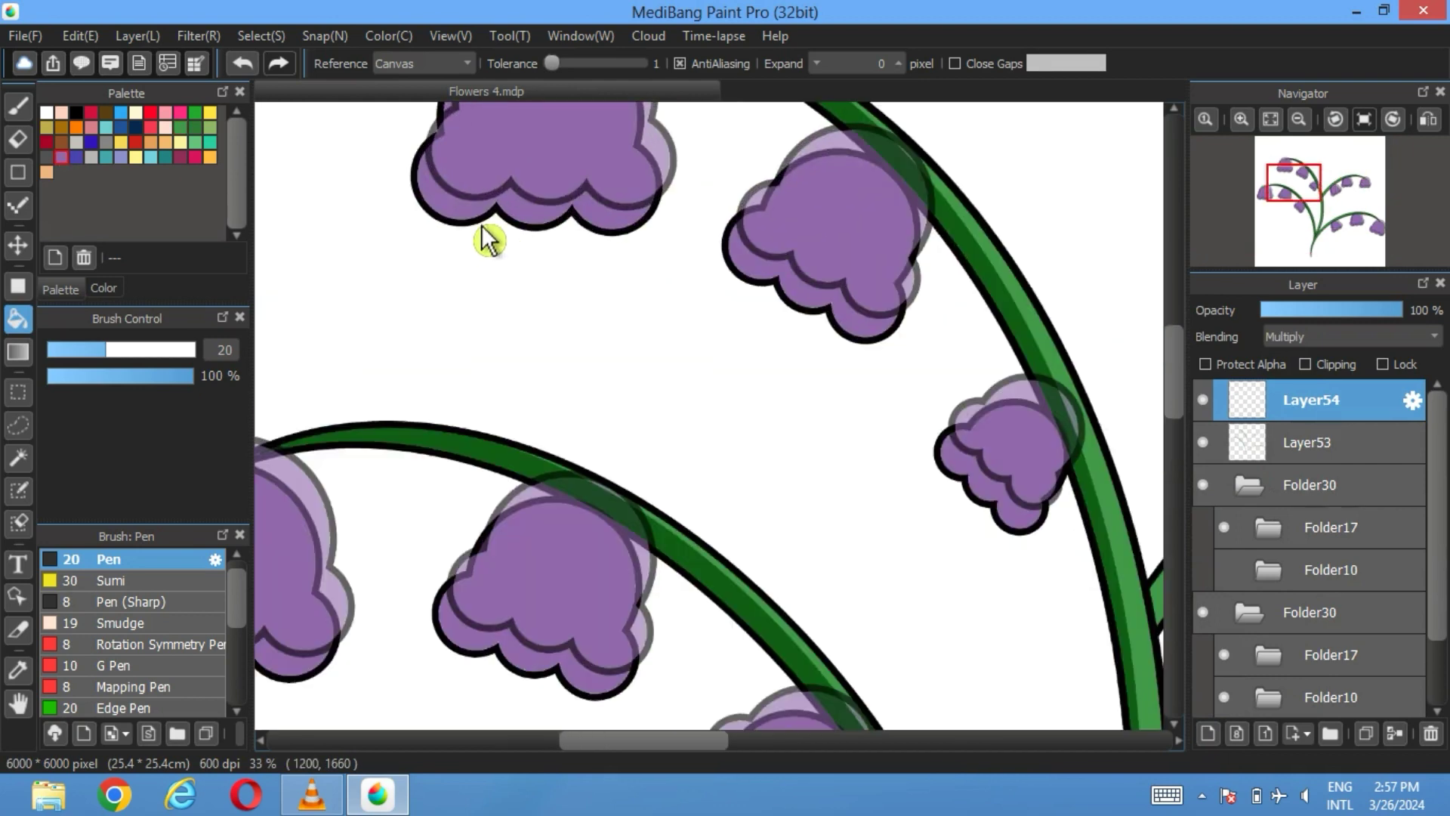
{"action": "left_click", "coordinate": [477, 220]}
{"action": "left_click", "coordinate": [759, 271]}
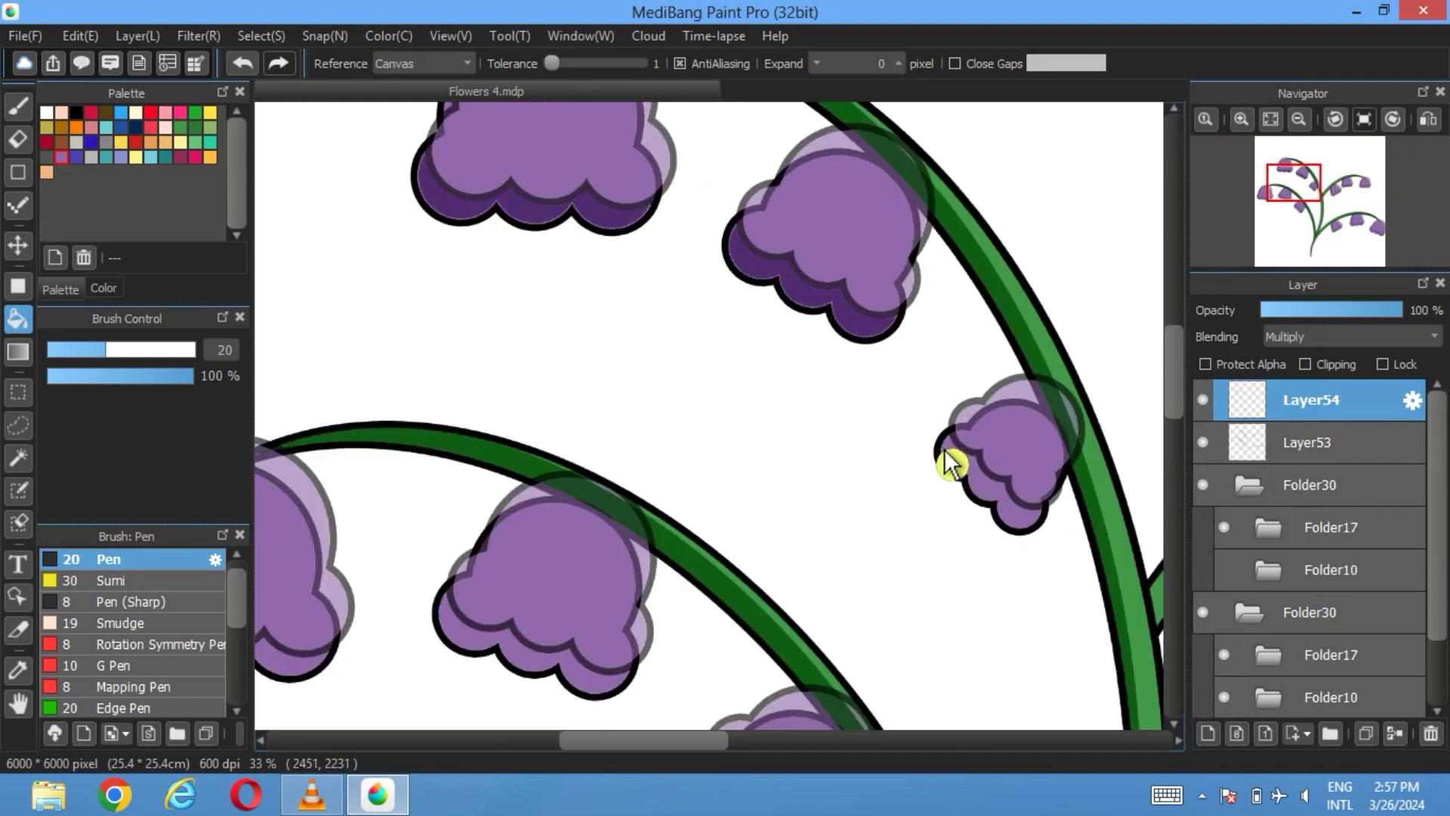
{"action": "left_click", "coordinate": [961, 469]}
Fill the lower edges of the three blossoms on the left stem with purple shading
{"action": "left_click_drag", "start_coordinate": [537, 531], "coordinate": [783, 401]}
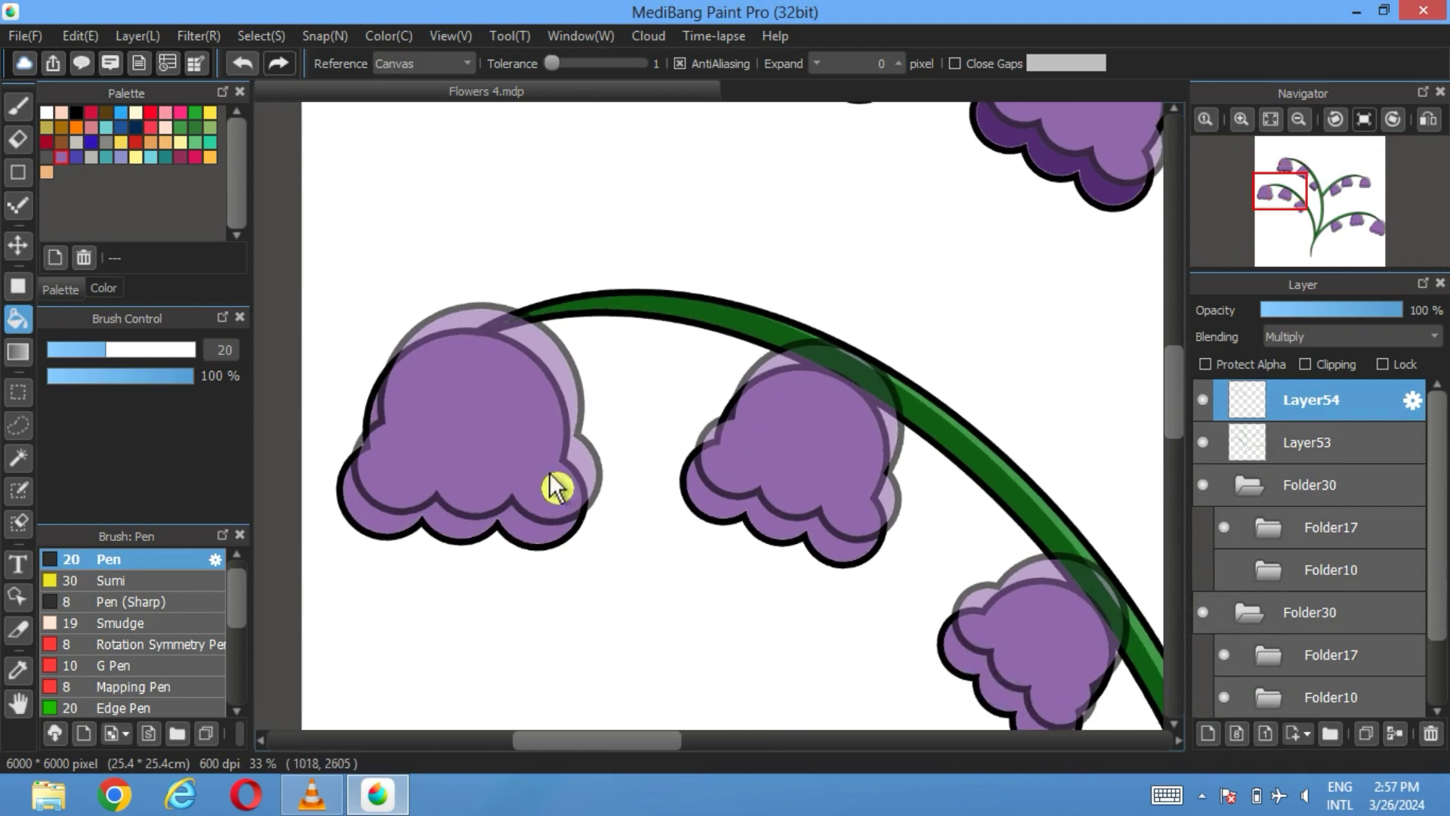
{"action": "left_click", "coordinate": [395, 534]}
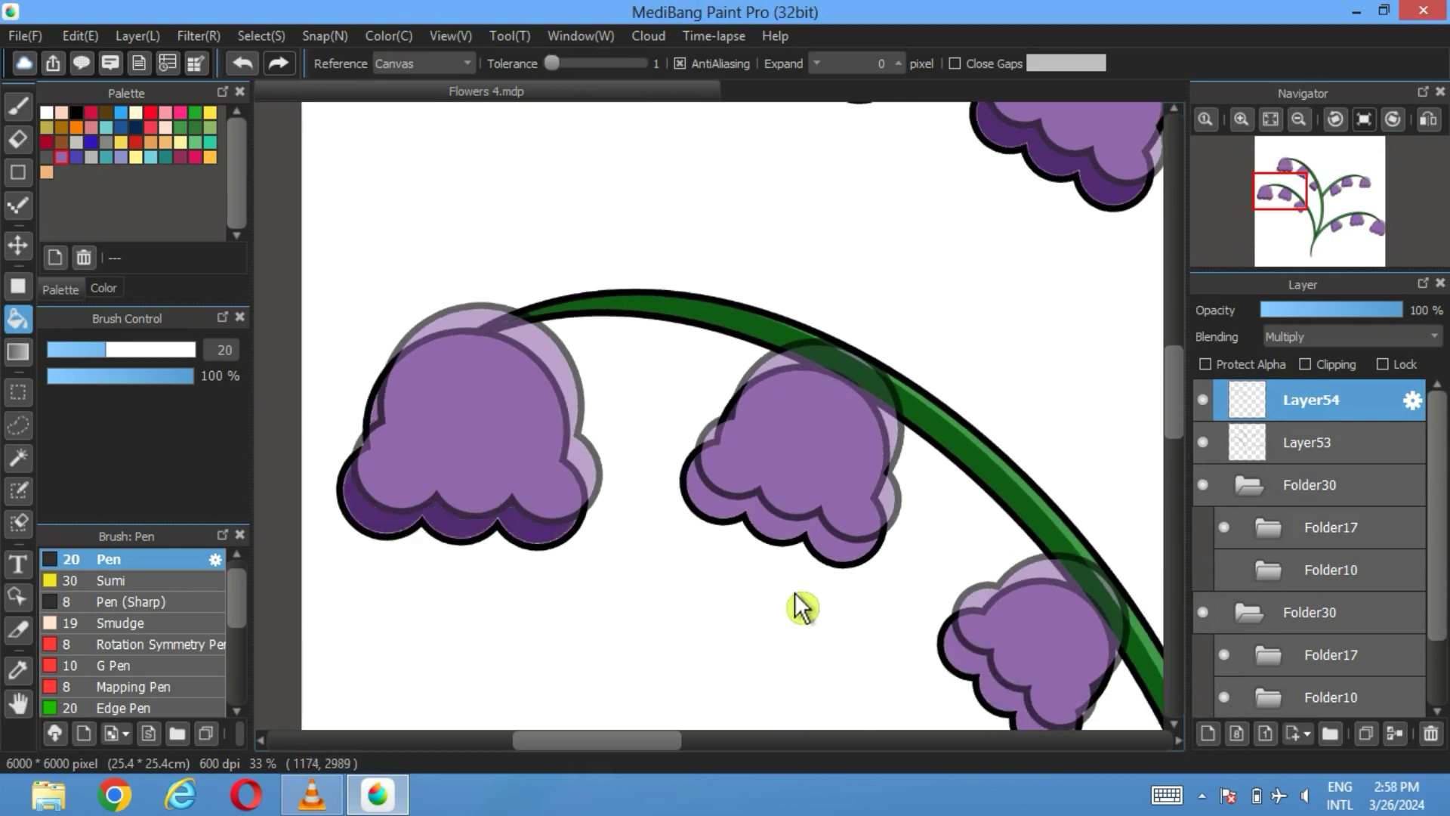
{"action": "left_click", "coordinate": [859, 555]}
{"action": "left_click_drag", "start_coordinate": [994, 551], "coordinate": [868, 388]}
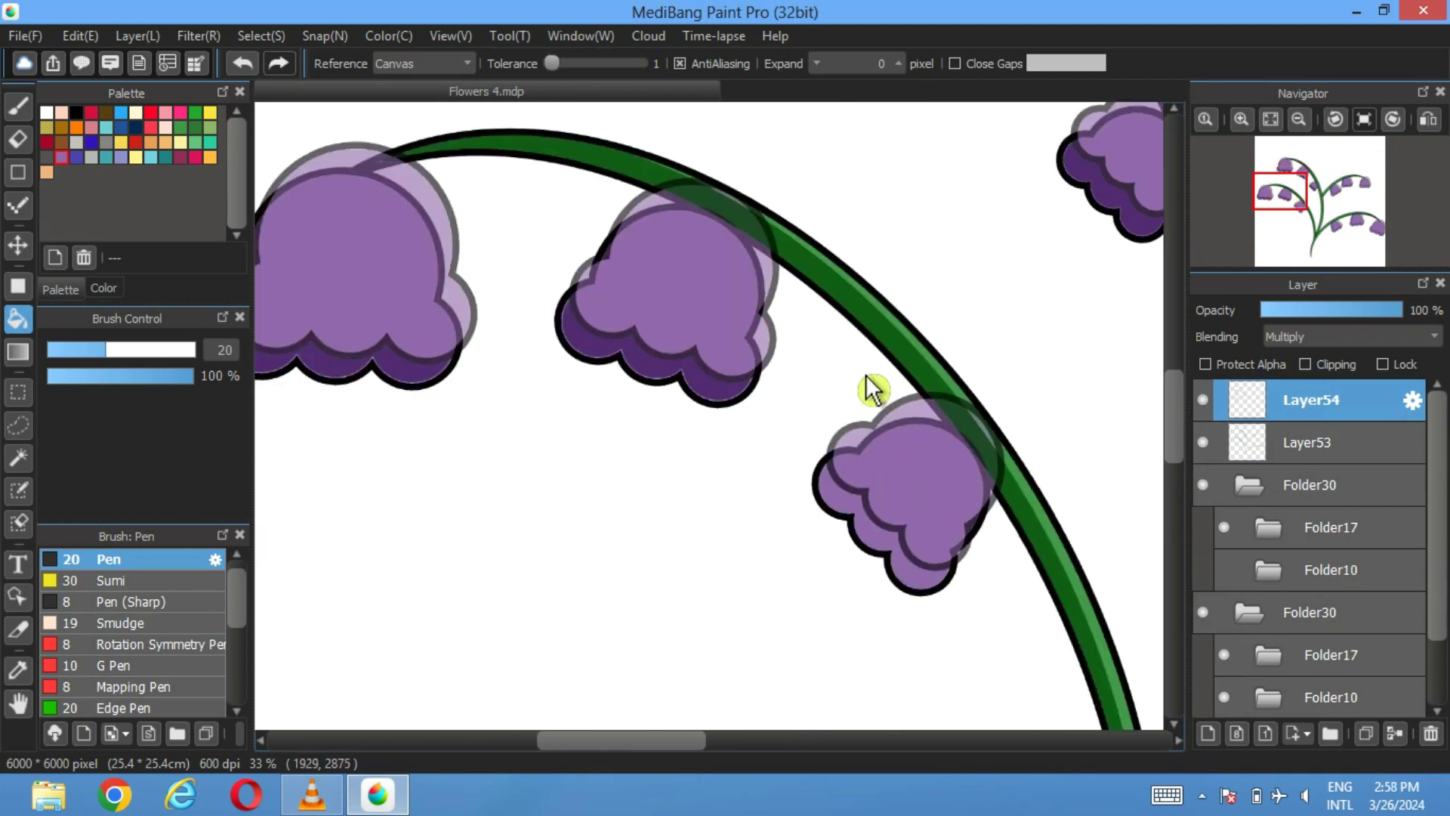
{"action": "left_click", "coordinate": [855, 511]}
Fill the lower edges of the three blossoms on the lower right stem with purple shading
{"action": "left_click_drag", "start_coordinate": [1078, 622], "coordinate": [589, 358]}
{"action": "left_click_drag", "start_coordinate": [807, 425], "coordinate": [738, 349]}
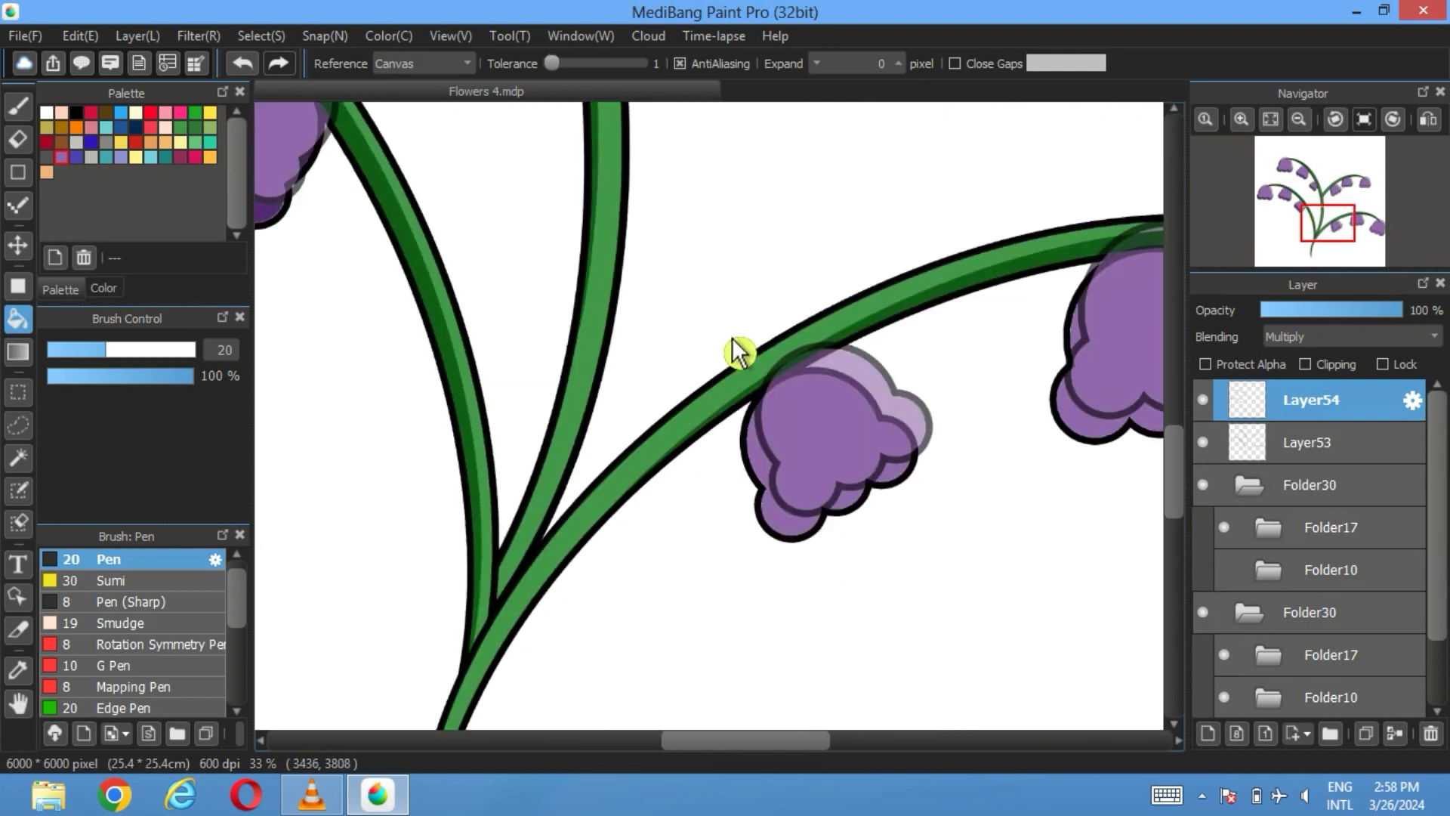
{"action": "left_click", "coordinate": [802, 537]}
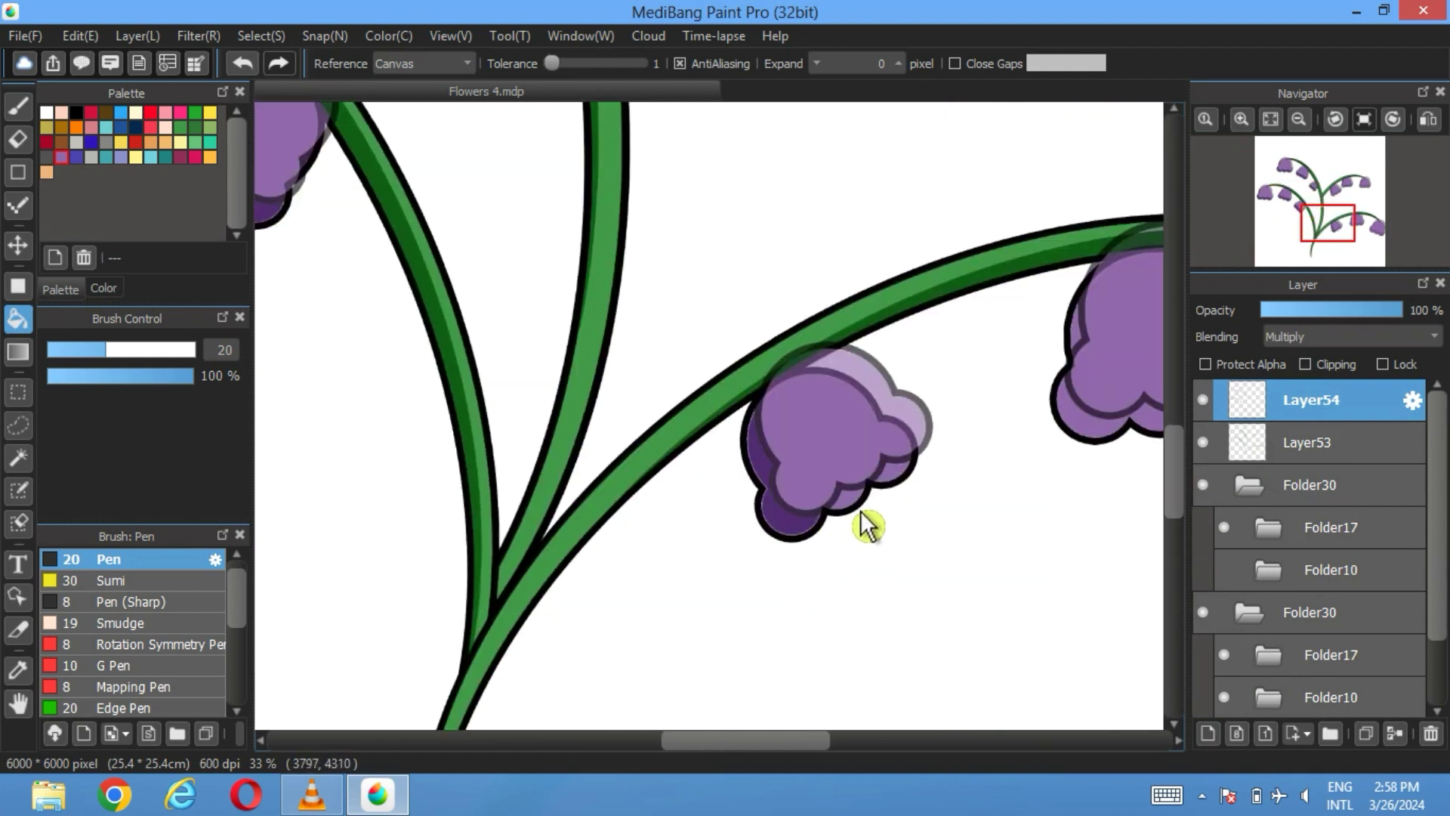
{"action": "left_click", "coordinate": [1225, 527]}
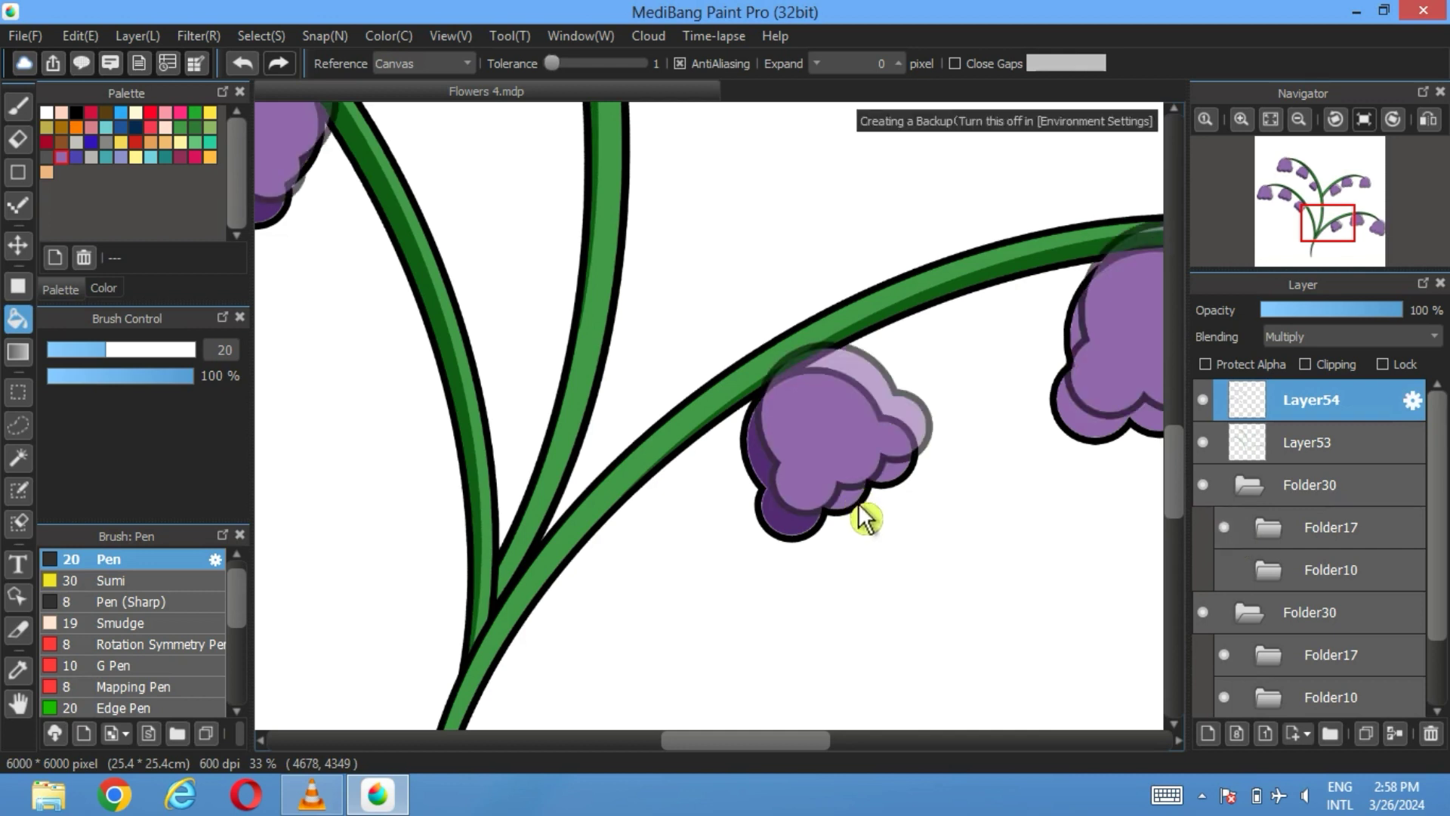
{"action": "left_click", "coordinate": [1236, 531]}
{"action": "left_click", "coordinate": [1236, 532]}
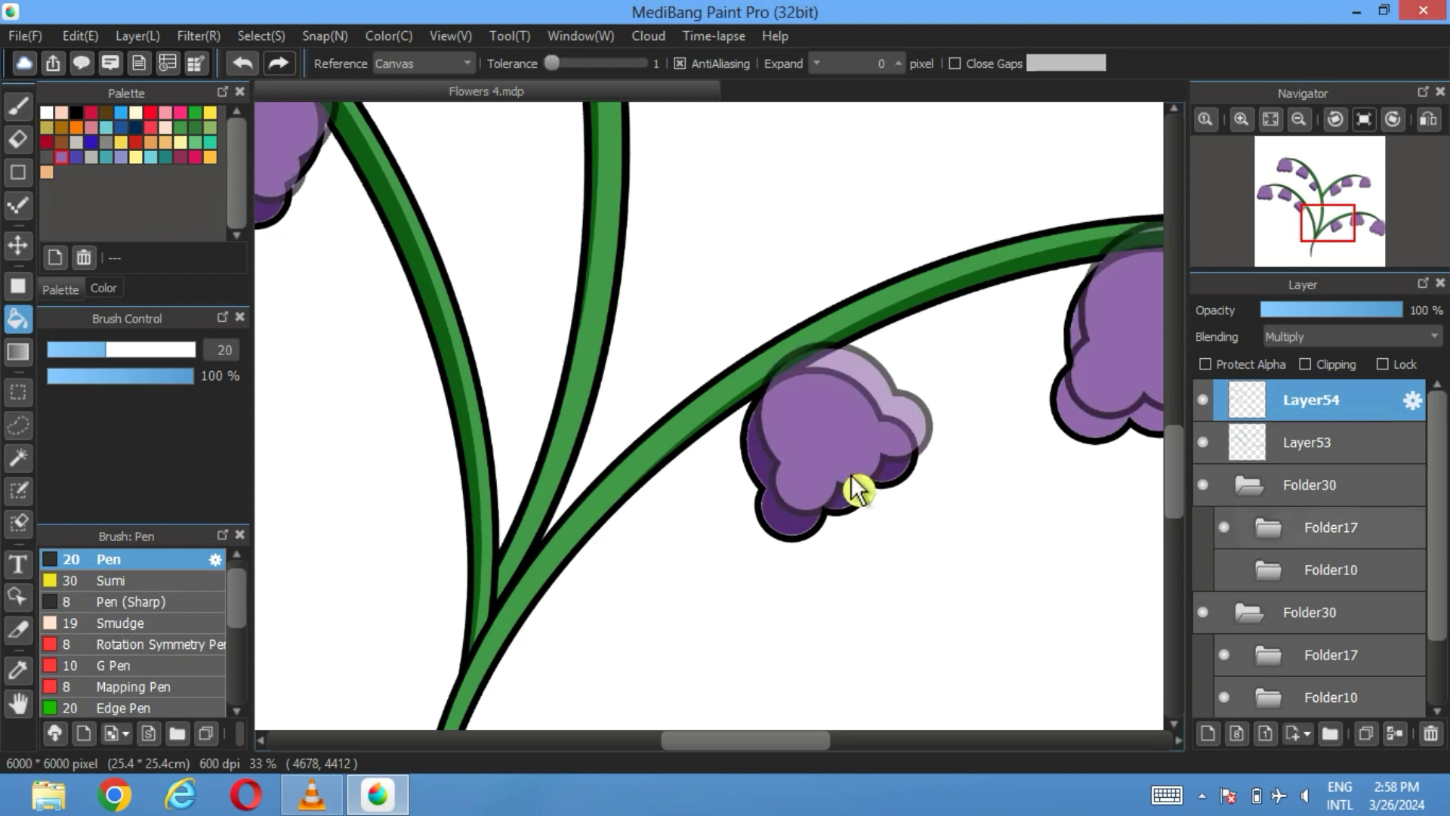
{"action": "left_click_drag", "start_coordinate": [990, 410], "coordinate": [761, 485]}
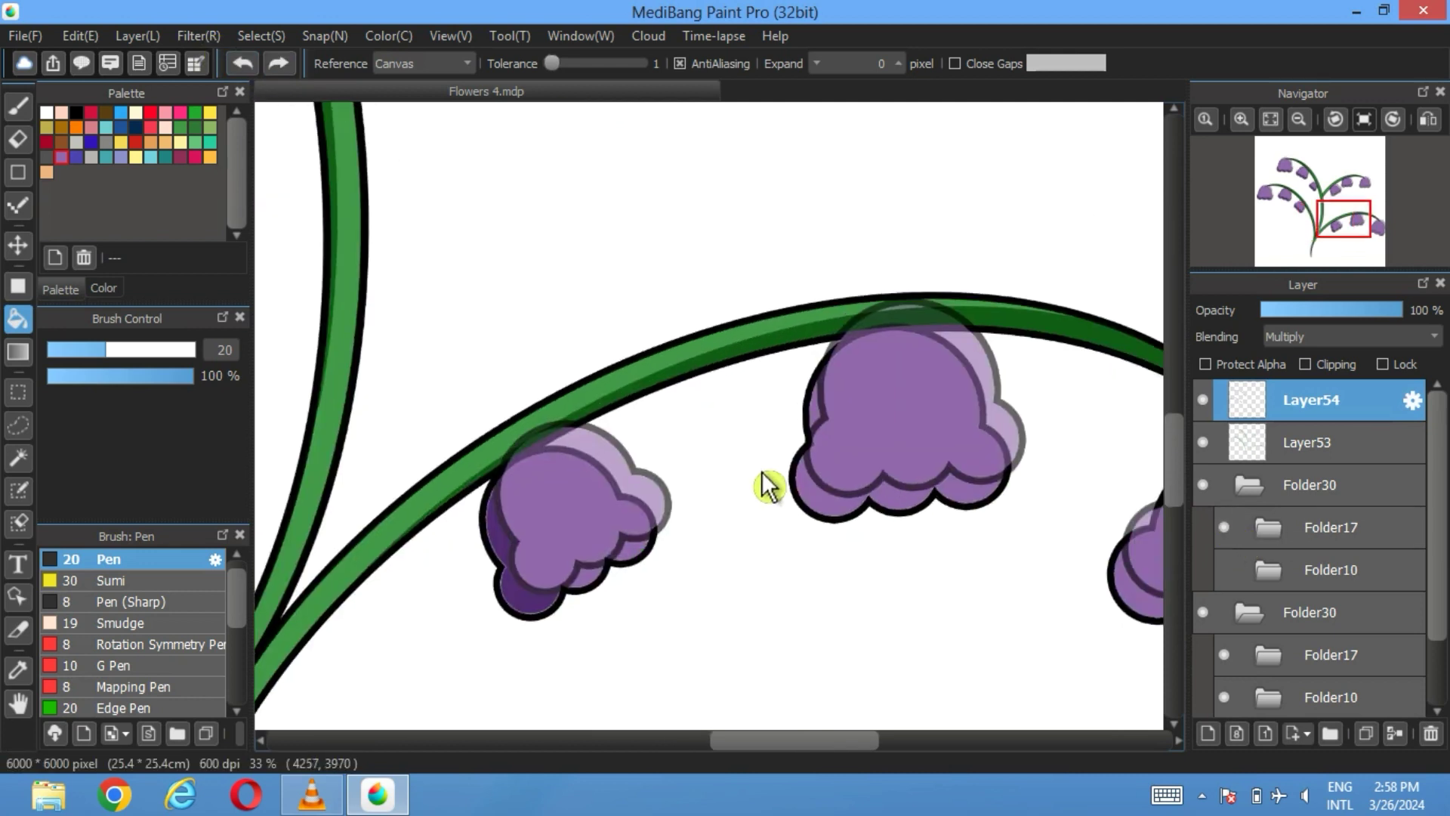
{"action": "mouse_move", "coordinate": [861, 529]}
{"action": "left_mouse_down"}
{"action": "mouse_move", "coordinate": [754, 511]}
{"action": "mouse_move", "coordinate": [853, 553]}
{"action": "left_mouse_up"}
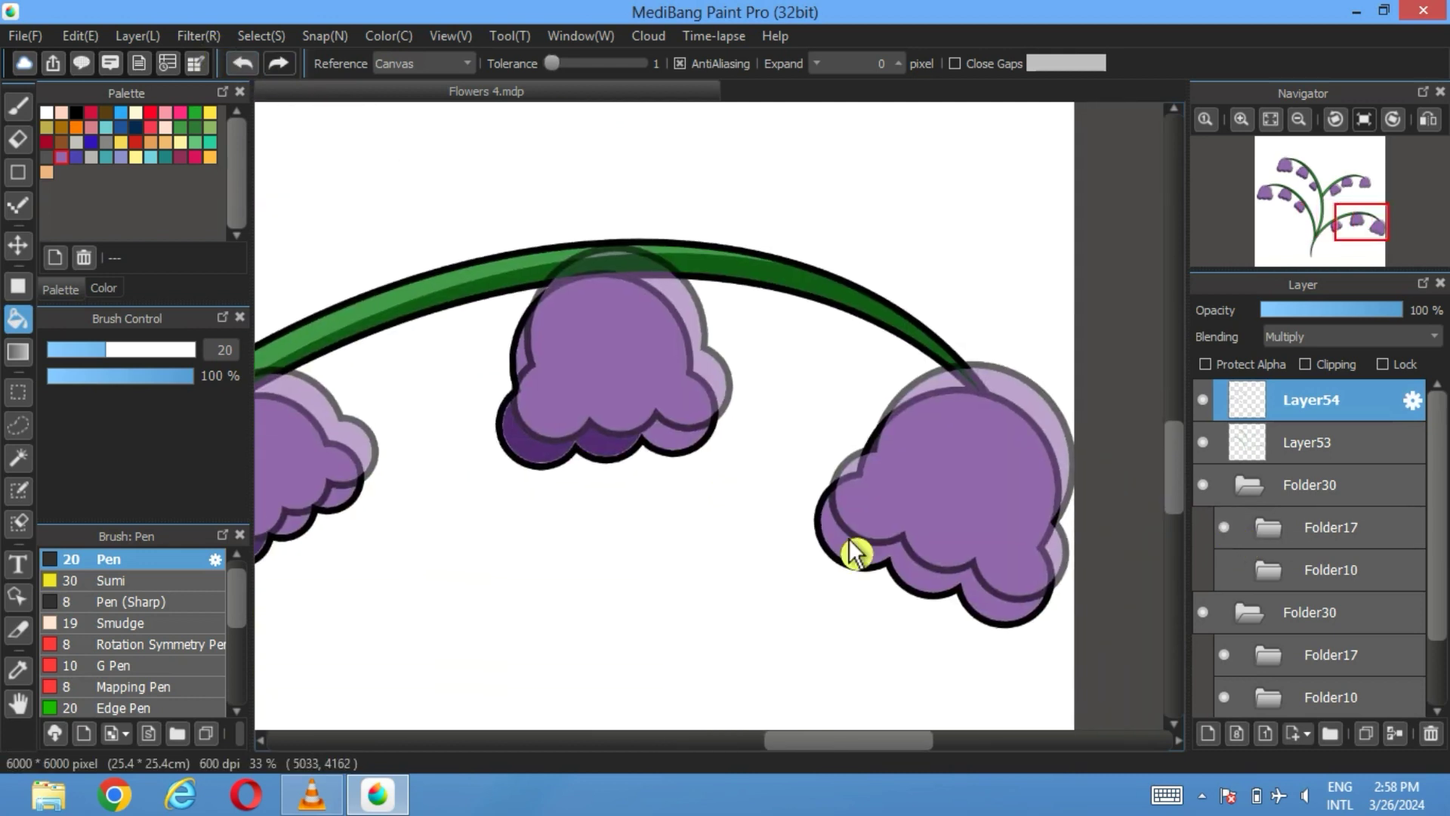
Fill the lower edges of the three blossoms on the upper right stem with purple shading
{"action": "scroll", "coordinate": [785, 476], "scroll_direction": "up", "scroll_amount": 5}
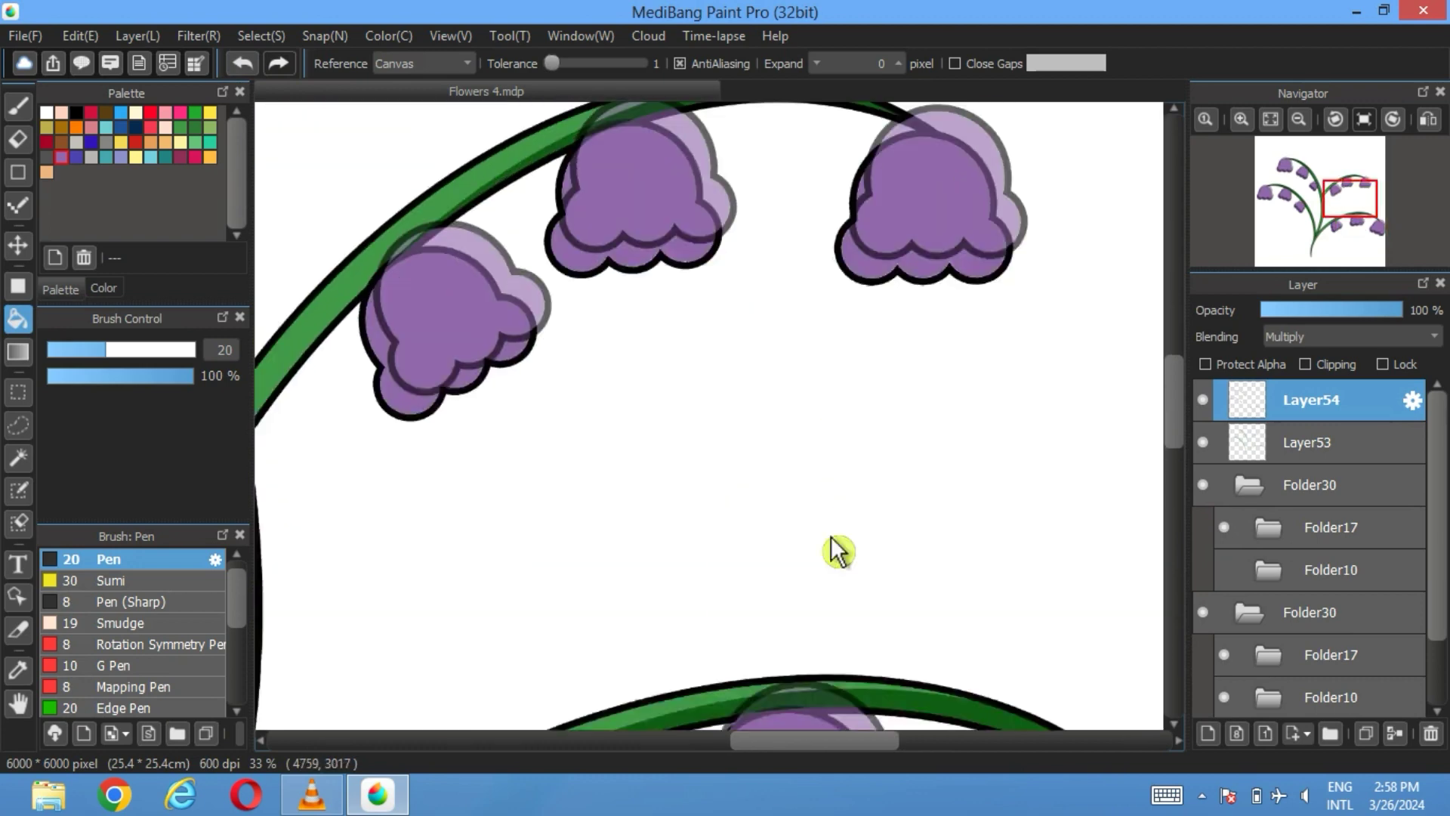
{"action": "left_click", "coordinate": [866, 368]}
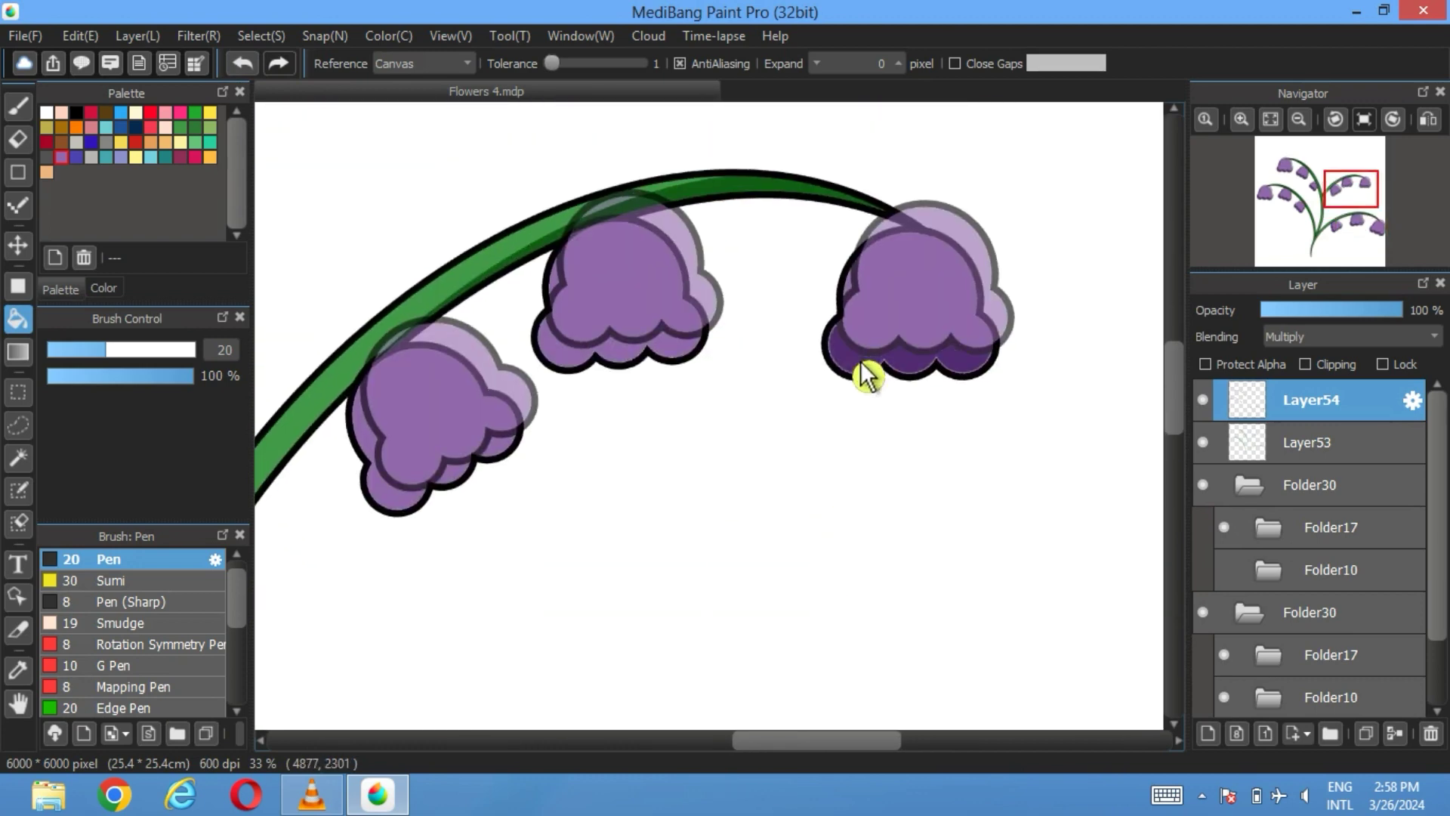
{"action": "left_click", "coordinate": [557, 362]}
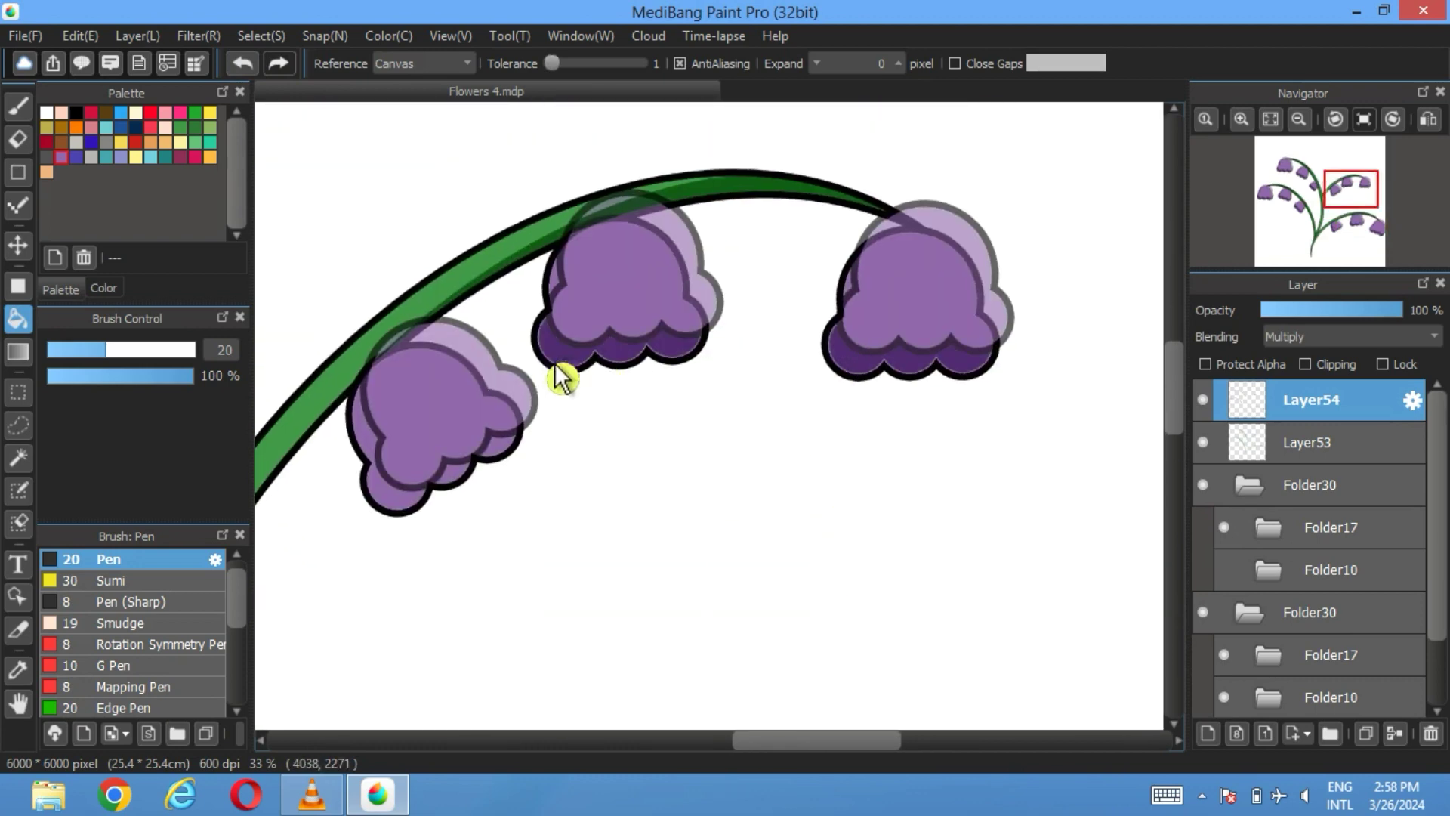
{"action": "left_click", "coordinate": [402, 504]}
Hide the semi-transparent upper Folder30 used as shading guide and delete it
{"action": "left_click", "coordinate": [1274, 123]}
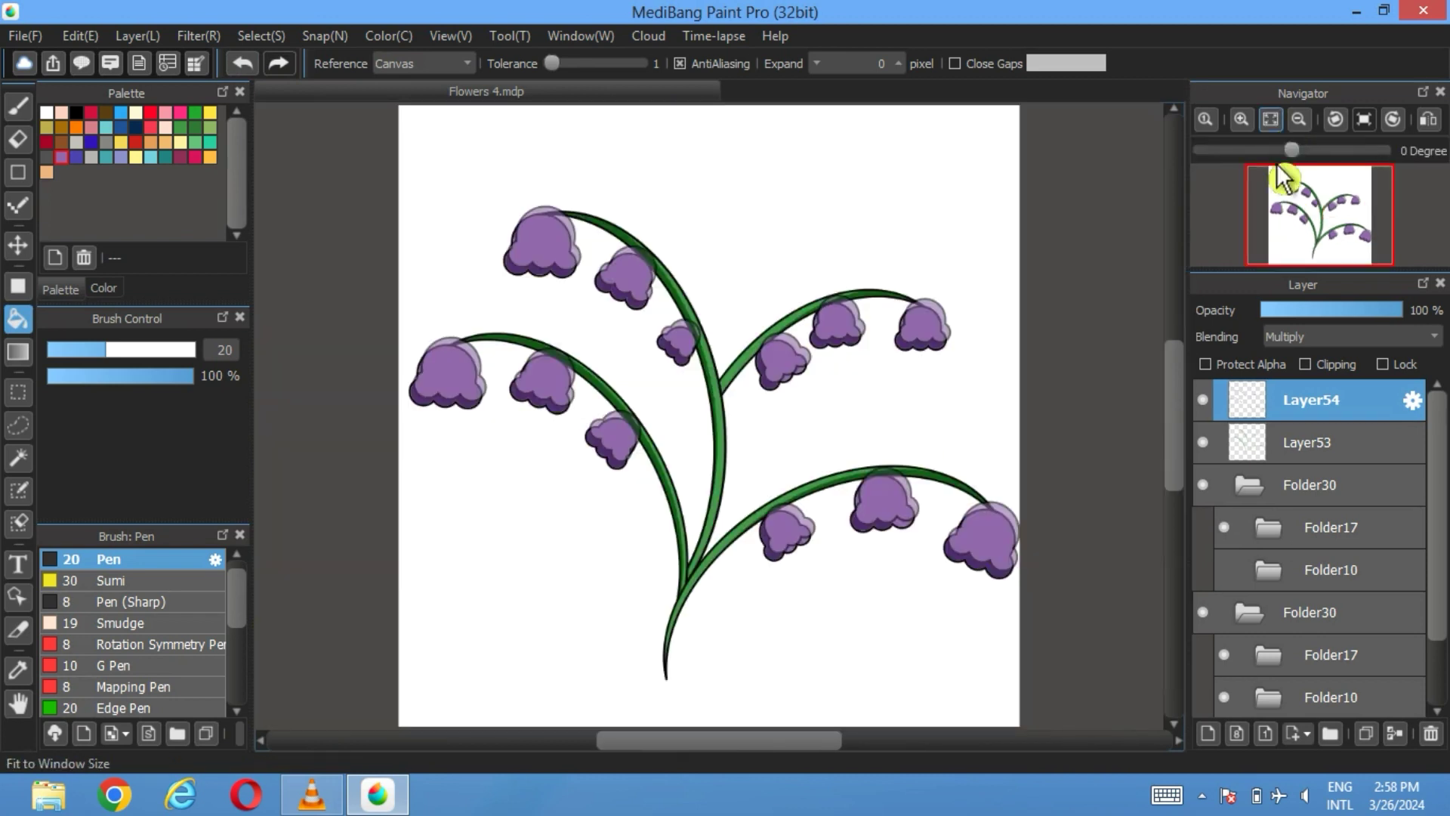
{"action": "left_click", "coordinate": [1214, 487]}
{"action": "left_click", "coordinate": [1203, 485]}
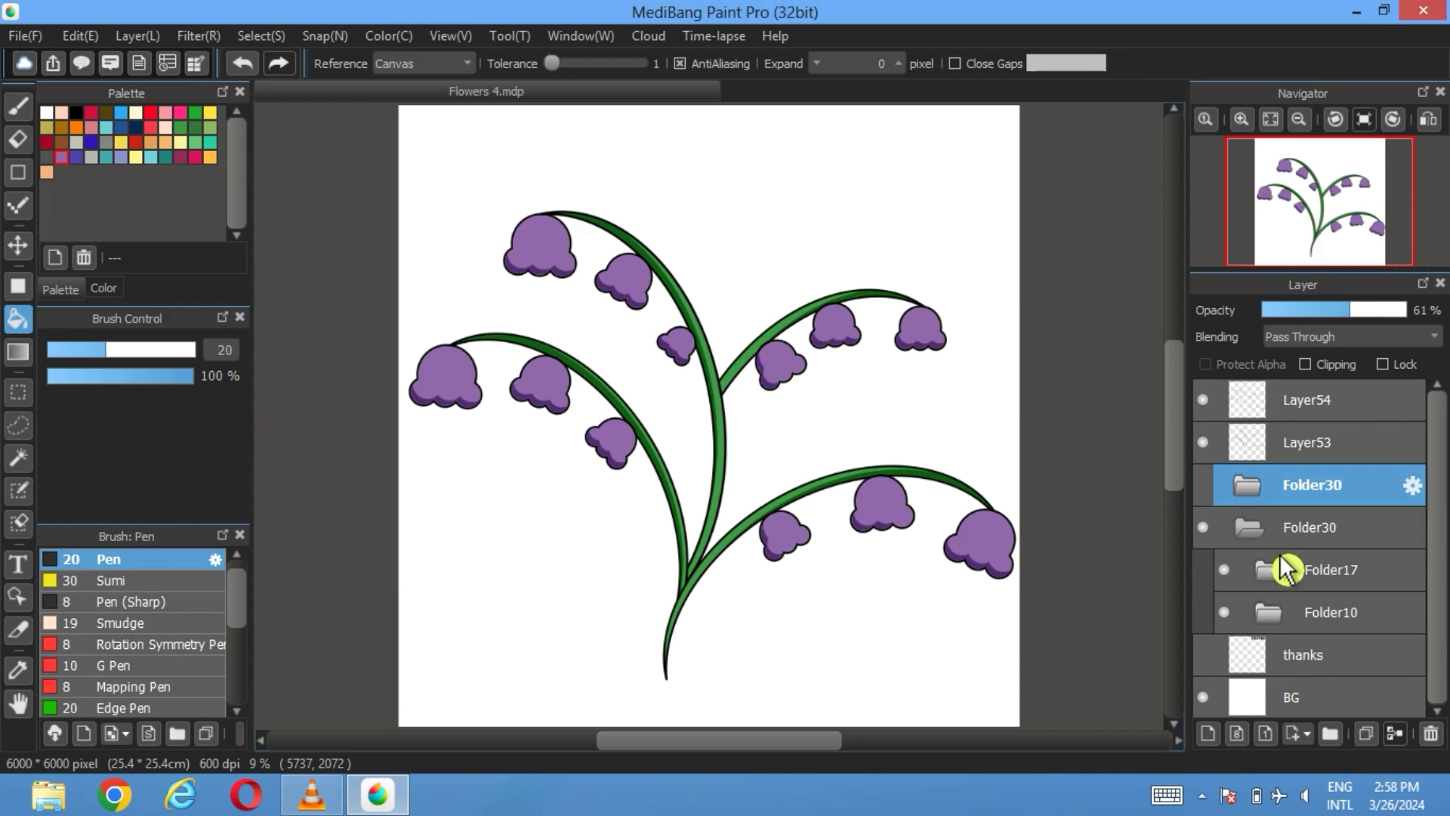
{"action": "left_click", "coordinate": [1431, 734]}
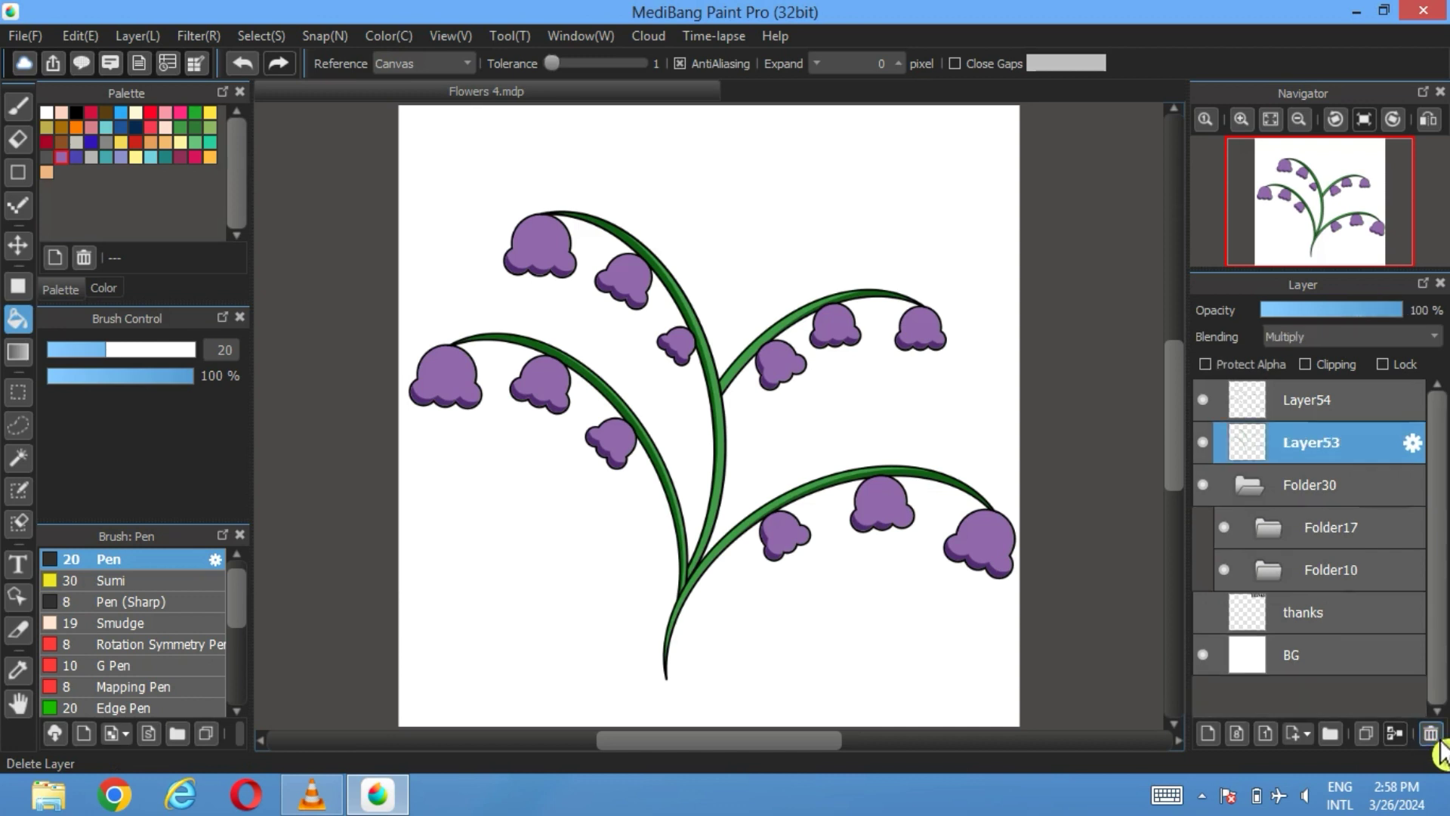
Move the stem shading layer, Layer53, into the stems folder, Folder10
{"action": "left_click", "coordinate": [1204, 442]}
{"action": "left_click", "coordinate": [1203, 443]}
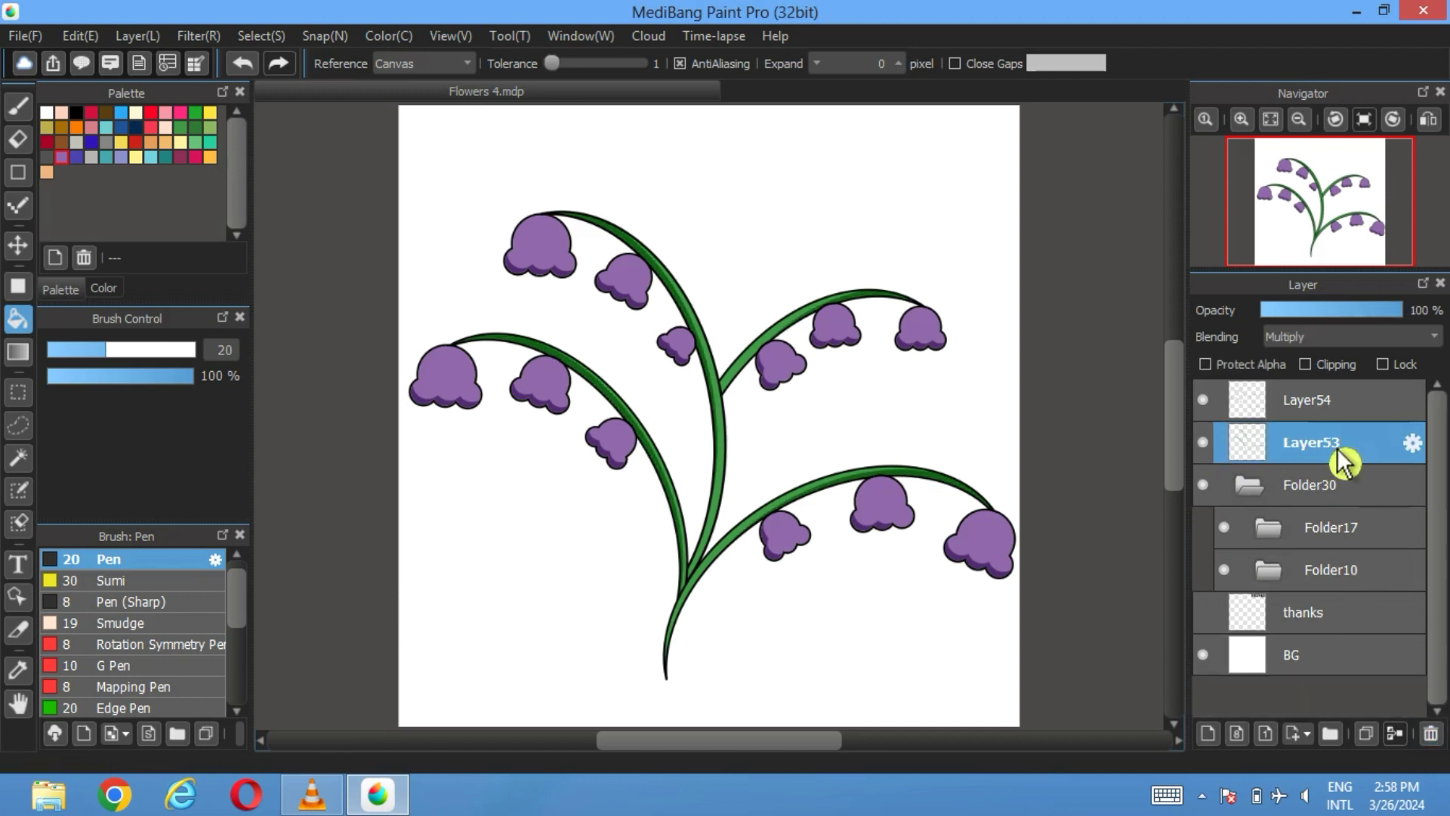
{"action": "left_click", "coordinate": [1276, 580]}
{"action": "left_click_drag", "start_coordinate": [1316, 453], "coordinate": [1250, 588]}
{"action": "left_click", "coordinate": [1287, 532]}
Move the blossom shading layer, Layer54, to the top of Folder17 and collapse Folder17 and Folder30
{"action": "left_click", "coordinate": [1292, 411]}
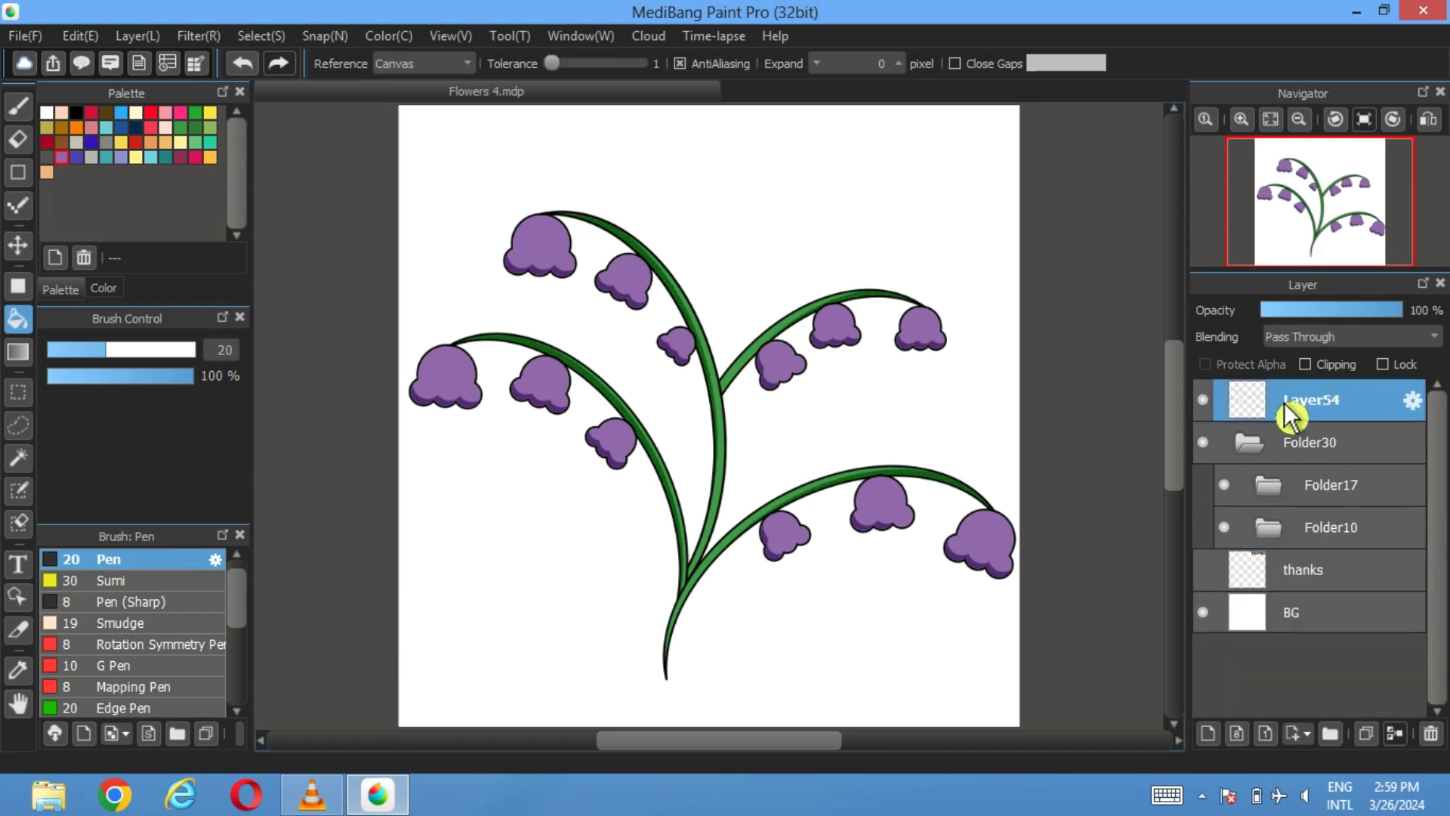
{"action": "left_click", "coordinate": [1284, 494]}
{"action": "mouse_move", "coordinate": [1303, 412]}
{"action": "left_mouse_down"}
{"action": "mouse_move", "coordinate": [1318, 520]}
{"action": "mouse_move", "coordinate": [1288, 423]}
{"action": "left_mouse_up"}
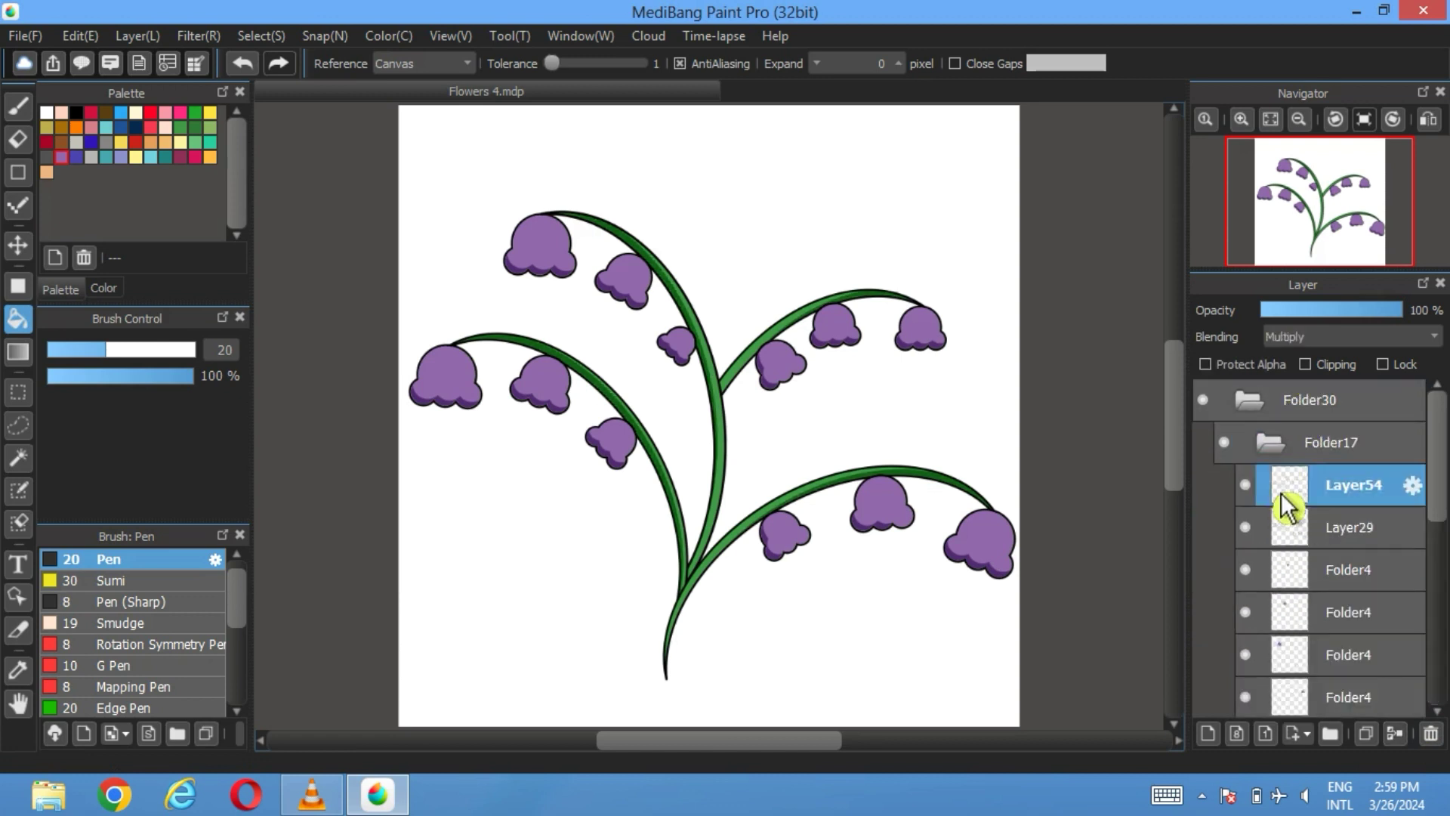
{"action": "left_click", "coordinate": [1269, 441]}
{"action": "left_click", "coordinate": [1246, 400]}
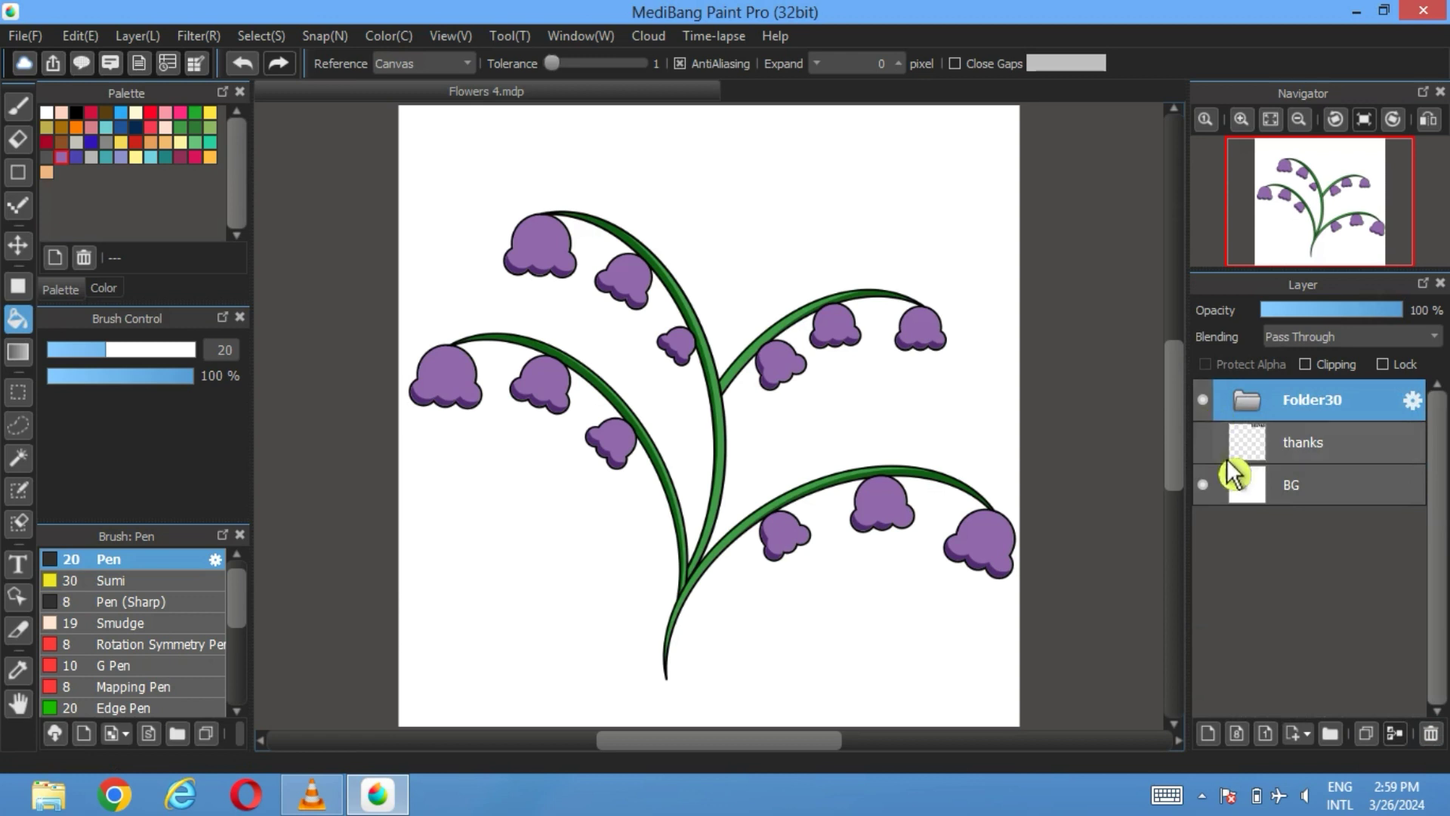
Show the thanks layer and draw a small heart on it beside the THANKS lettering, filled with purple
{"action": "left_click", "coordinate": [1306, 453]}
{"action": "left_click", "coordinate": [1206, 444]}
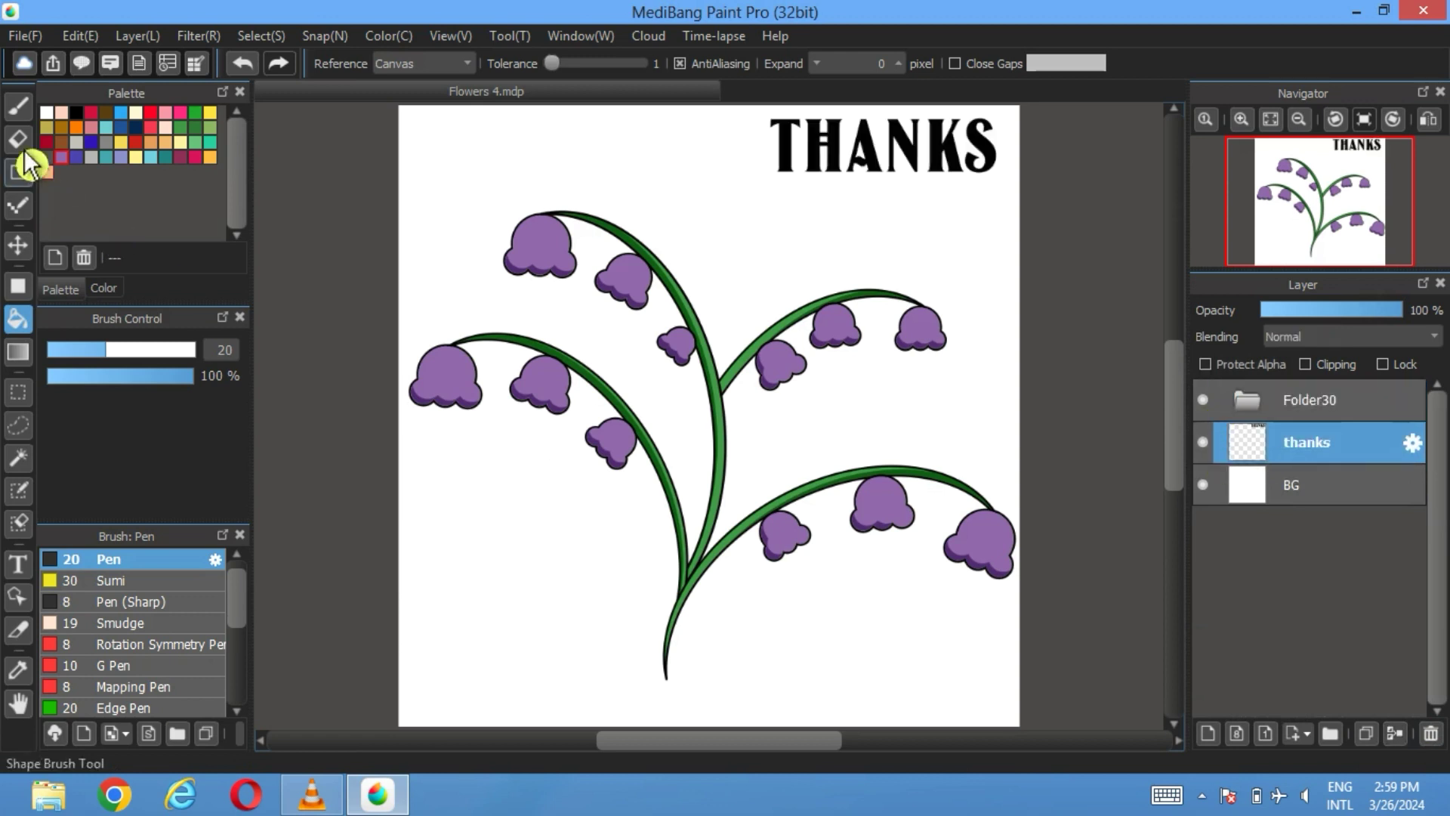
{"action": "left_click", "coordinate": [19, 106]}
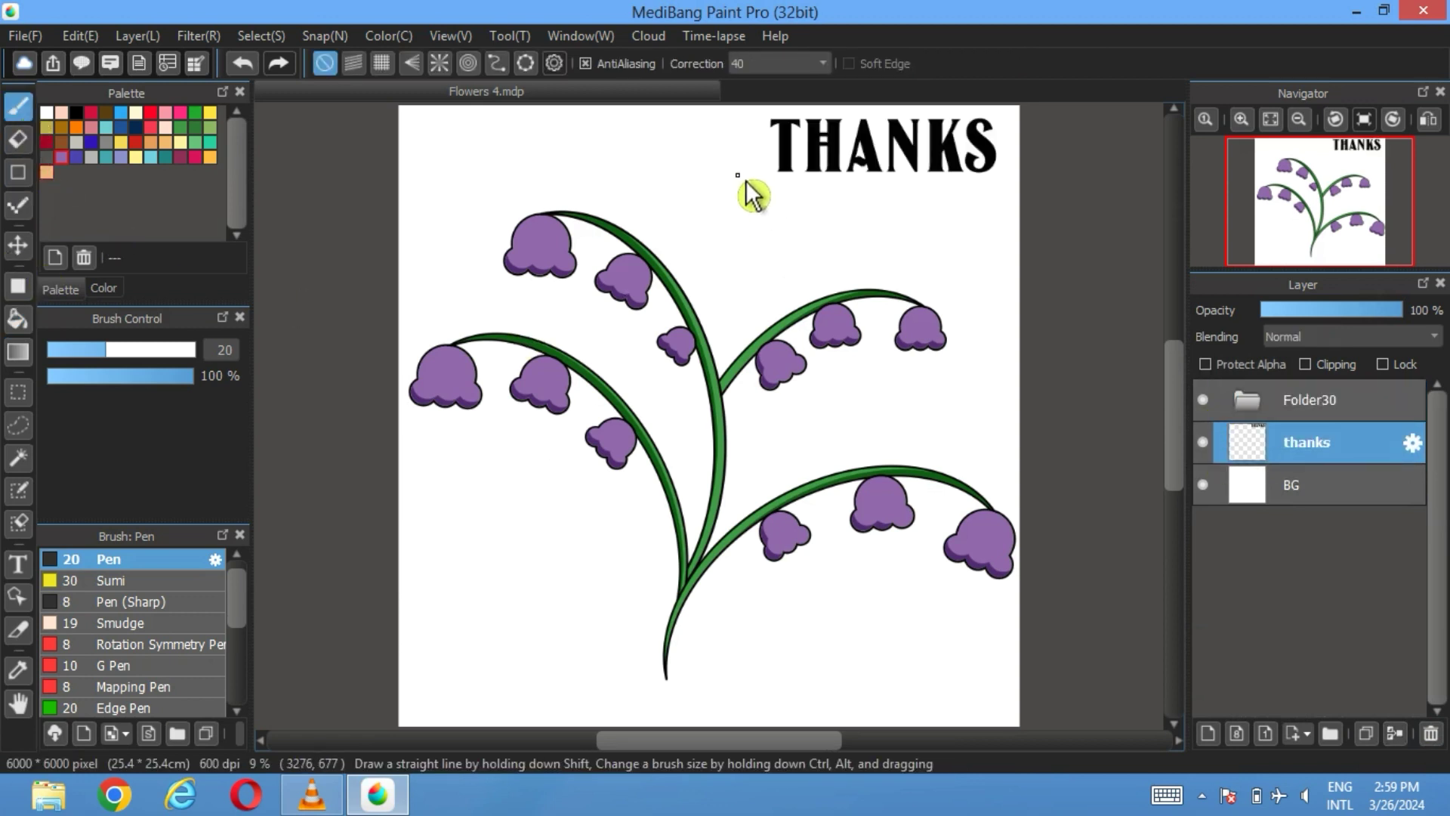
{"action": "mouse_move", "coordinate": [745, 189]}
{"action": "left_mouse_down"}
{"action": "mouse_move", "coordinate": [738, 178]}
{"action": "mouse_move", "coordinate": [721, 198]}
{"action": "left_mouse_up"}
{"action": "left_click_drag", "start_coordinate": [745, 187], "coordinate": [751, 194]}
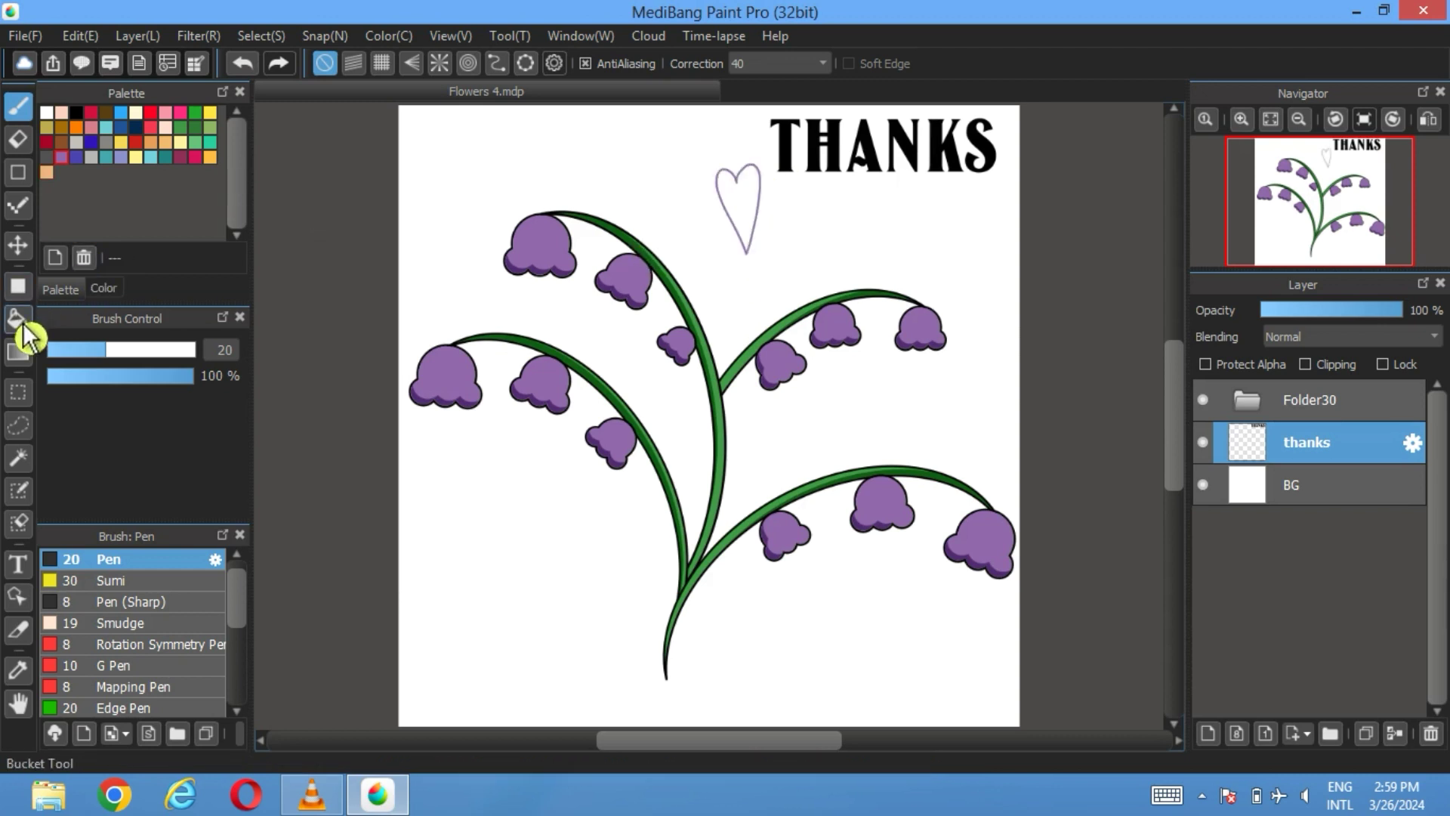
{"action": "left_click", "coordinate": [18, 318]}
{"action": "left_click", "coordinate": [748, 202]}
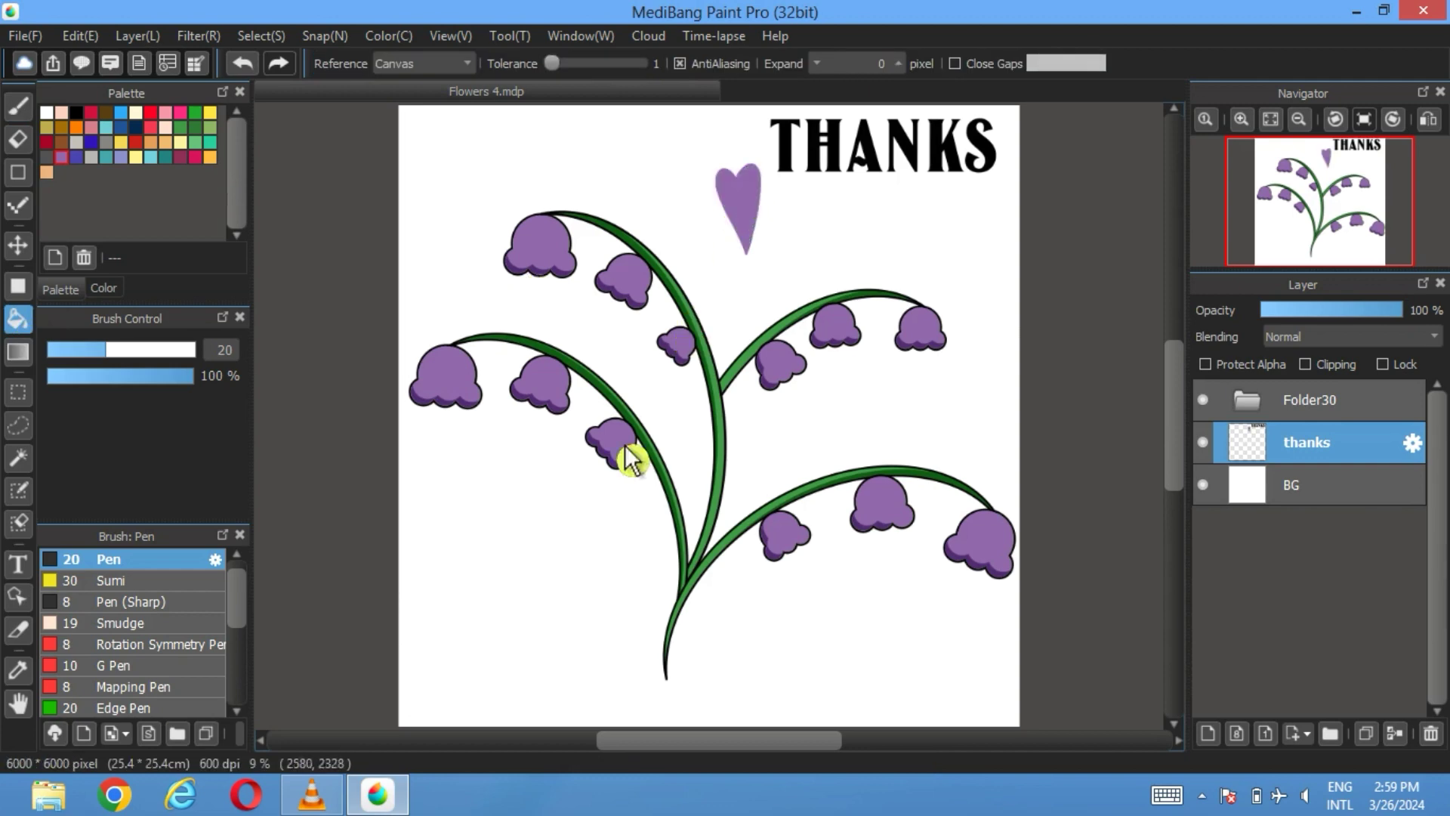